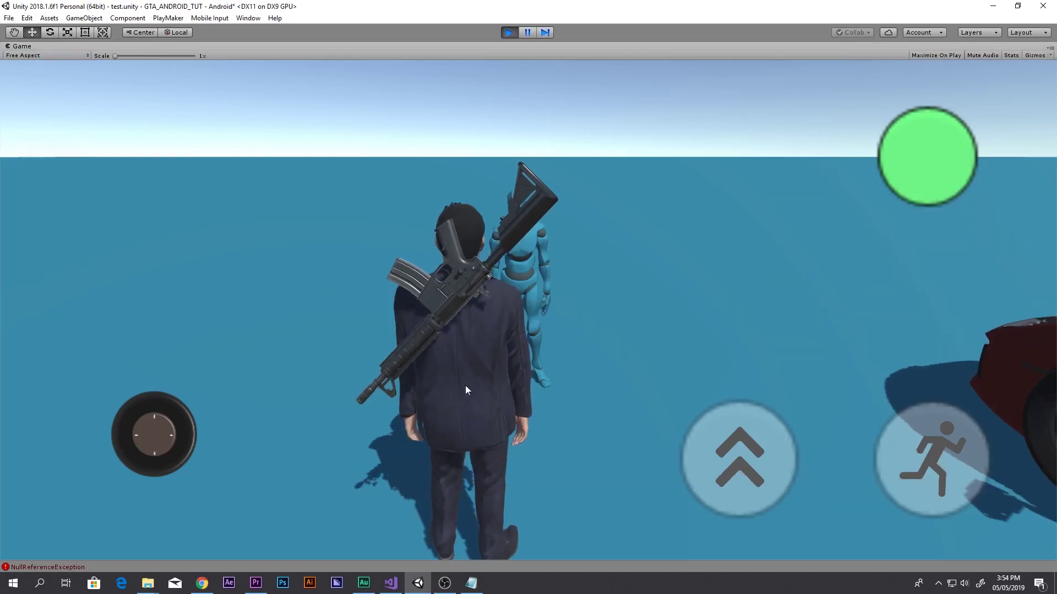
Step: Playtest the character's movement by walking him around near the red car and orbiting the camera
drag(752, 326, 556, 425)
drag(159, 432, 215, 466)
drag(666, 315, 663, 394)
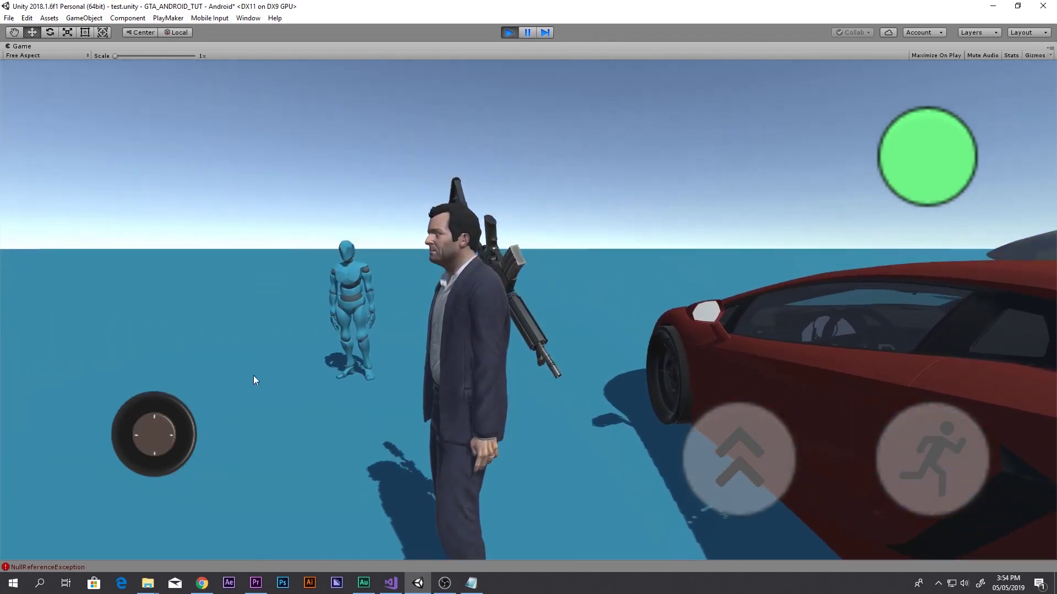
drag(166, 420, 196, 338)
Step: Draw the character's rifle, aim it at the blue dummy and fire to test the shooting system
click(896, 199)
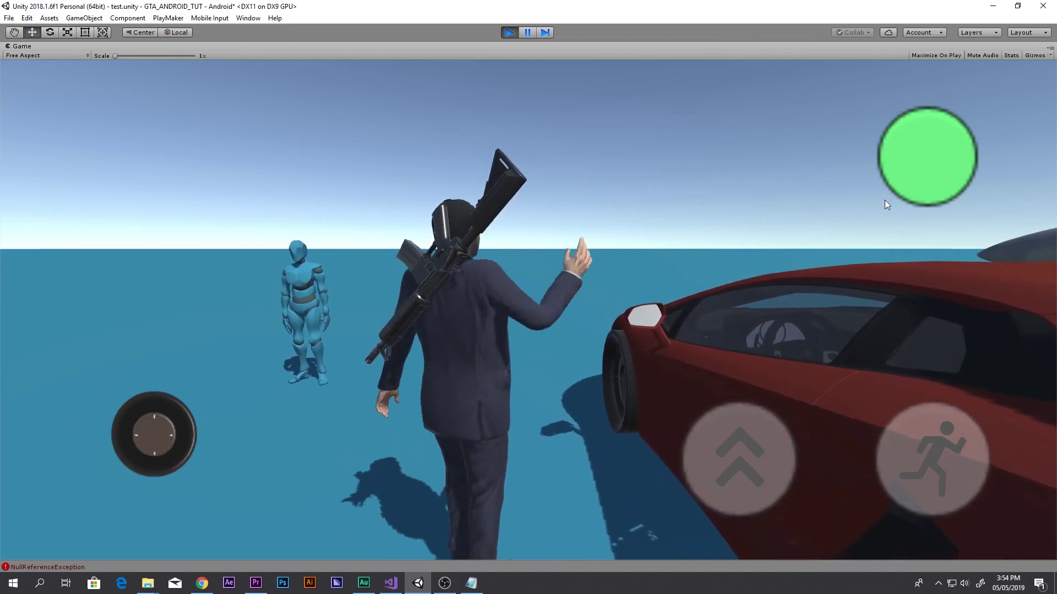
click(808, 177)
drag(737, 200, 633, 236)
click(778, 291)
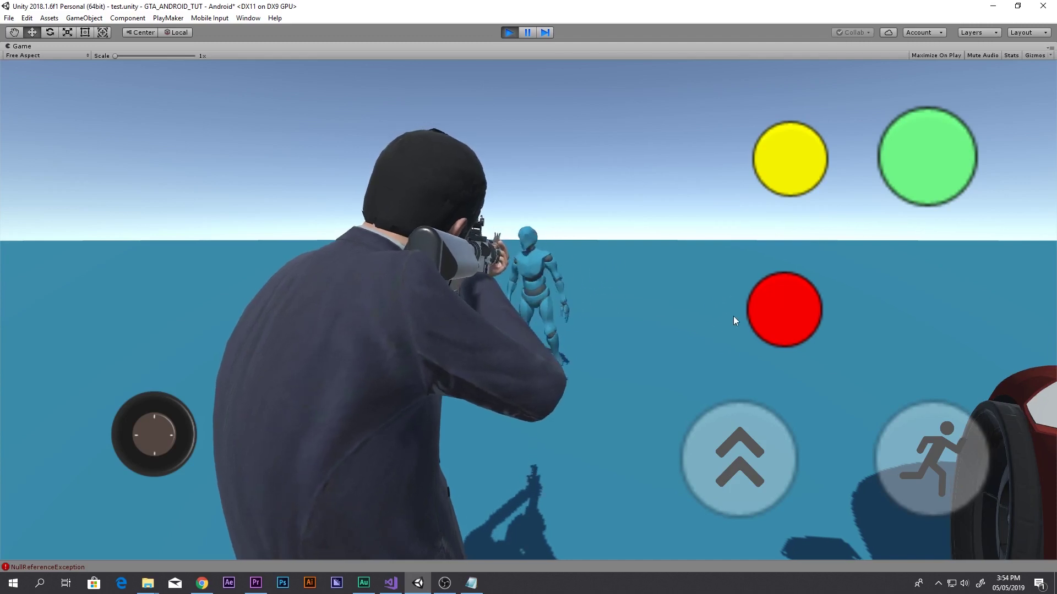
click(779, 312)
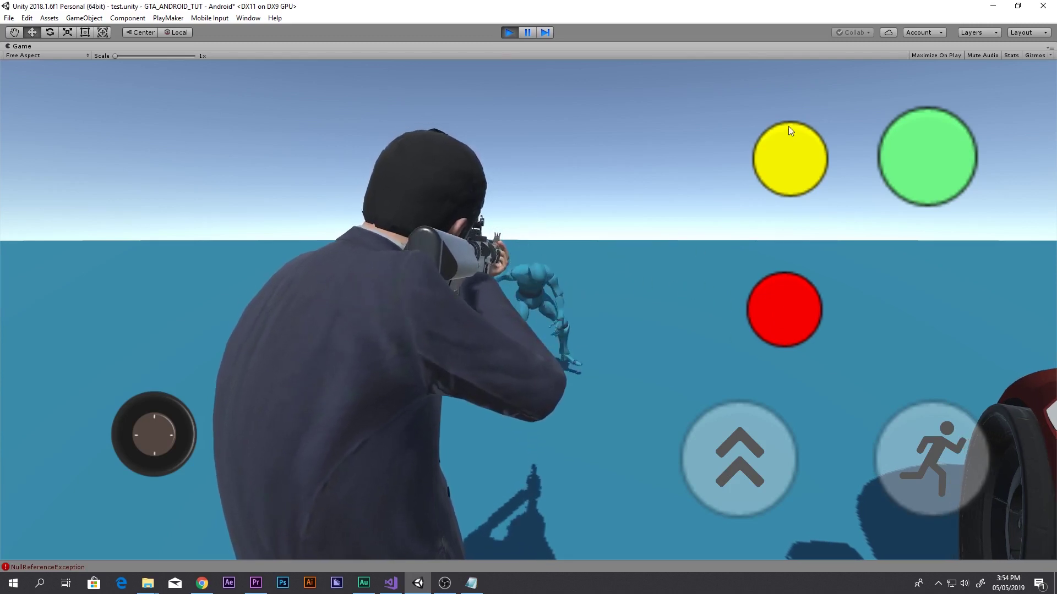
Step: Stop aiming and return the rifle to the character's back
click(808, 138)
drag(688, 233, 765, 240)
click(816, 169)
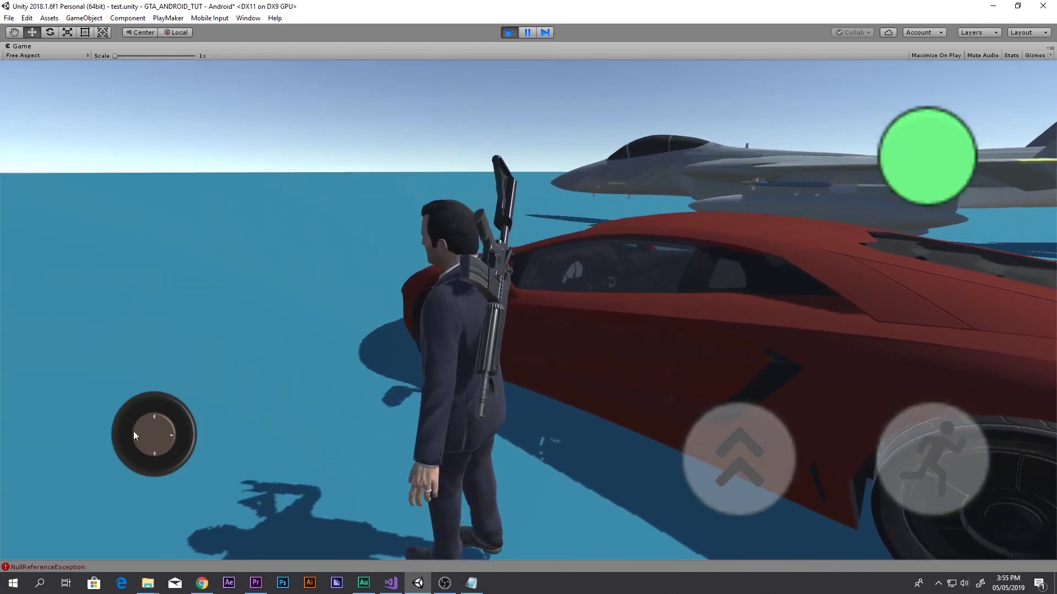
Step: Walk the character up to the red car and get him into it
drag(672, 203, 730, 202)
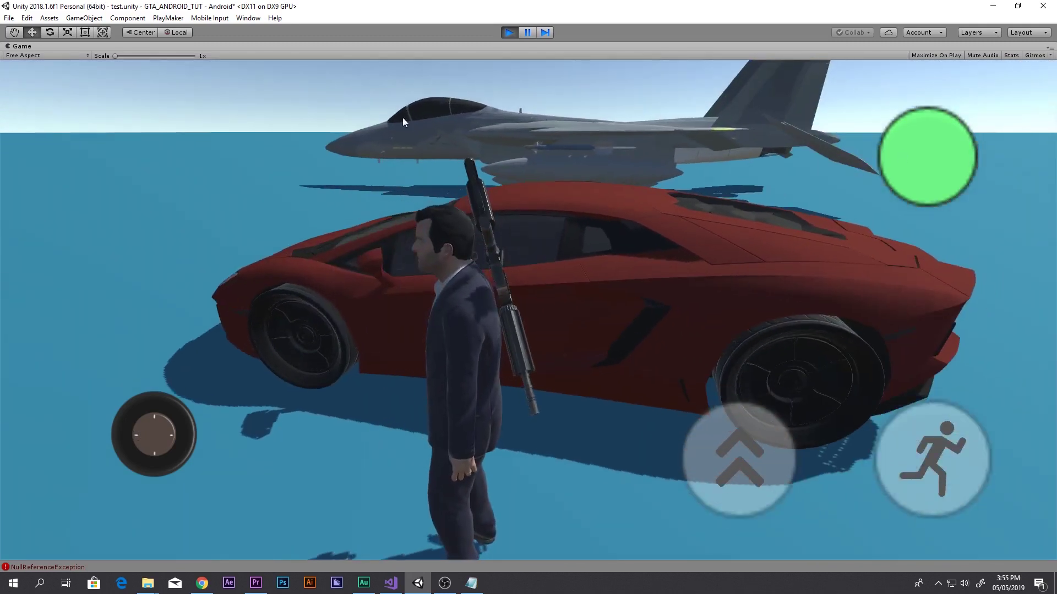
drag(160, 428, 188, 372)
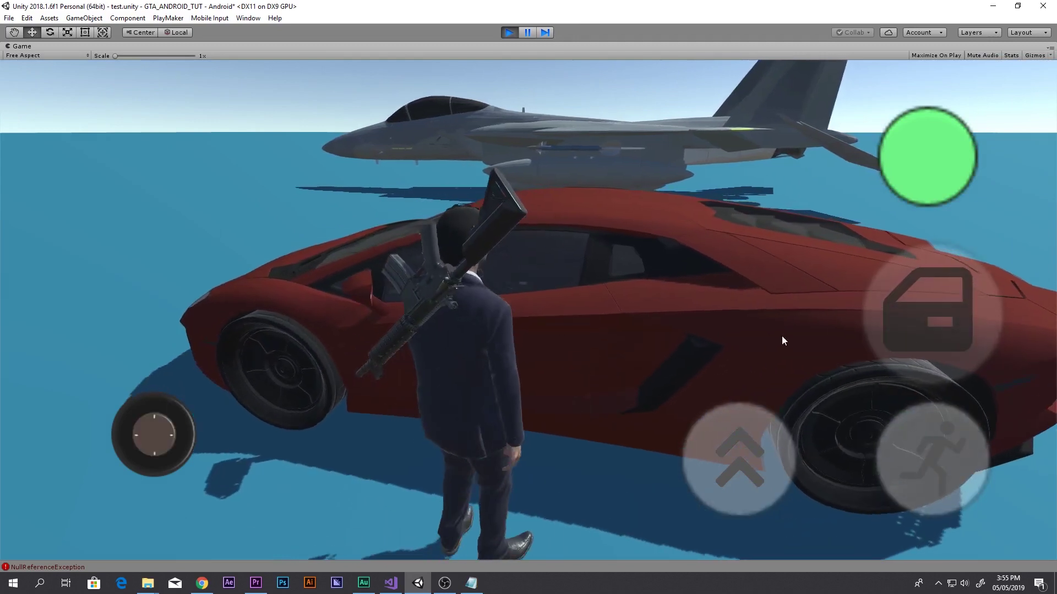
click(887, 336)
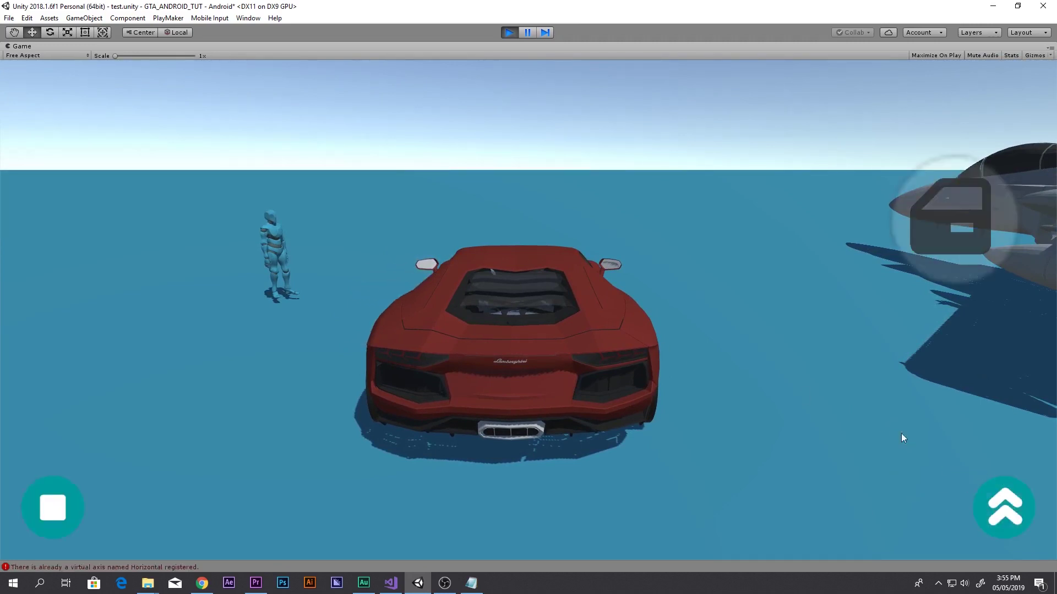
Step: Test the red car's acceleration and braking, and end the playtest after getting the character out
click(999, 506)
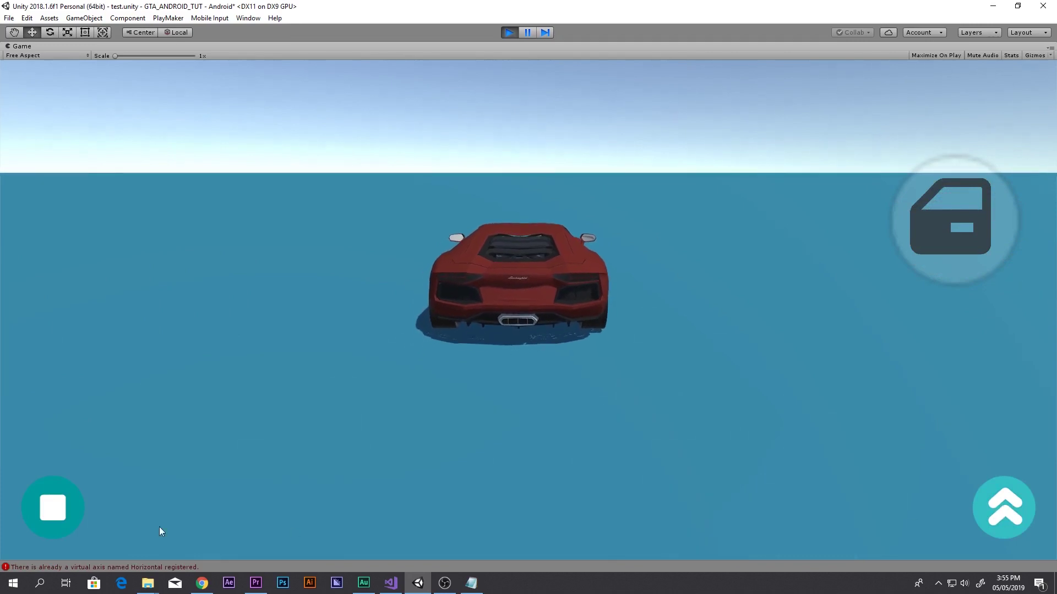
click(52, 512)
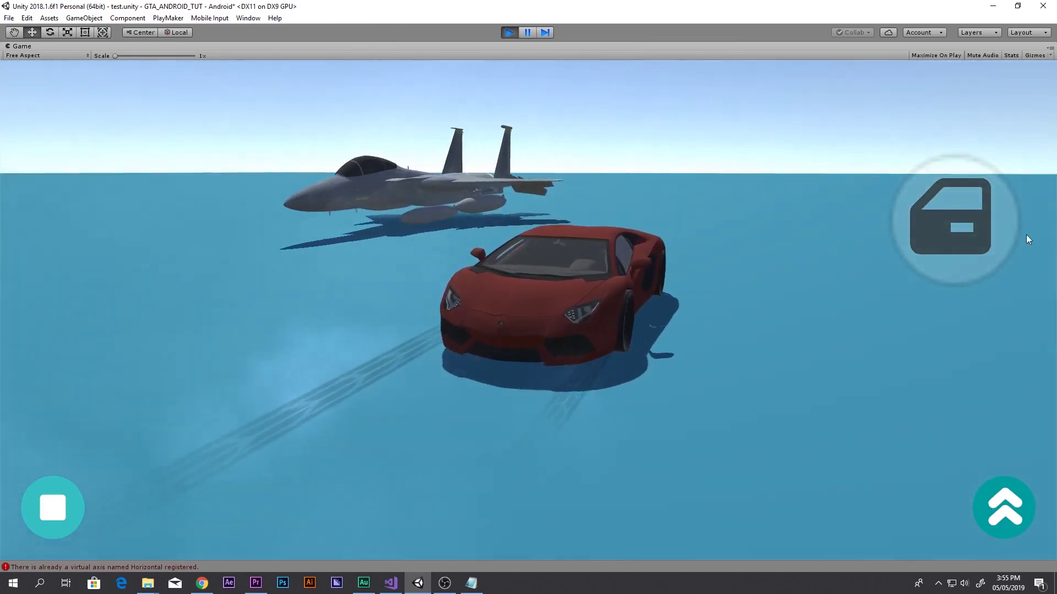
click(971, 230)
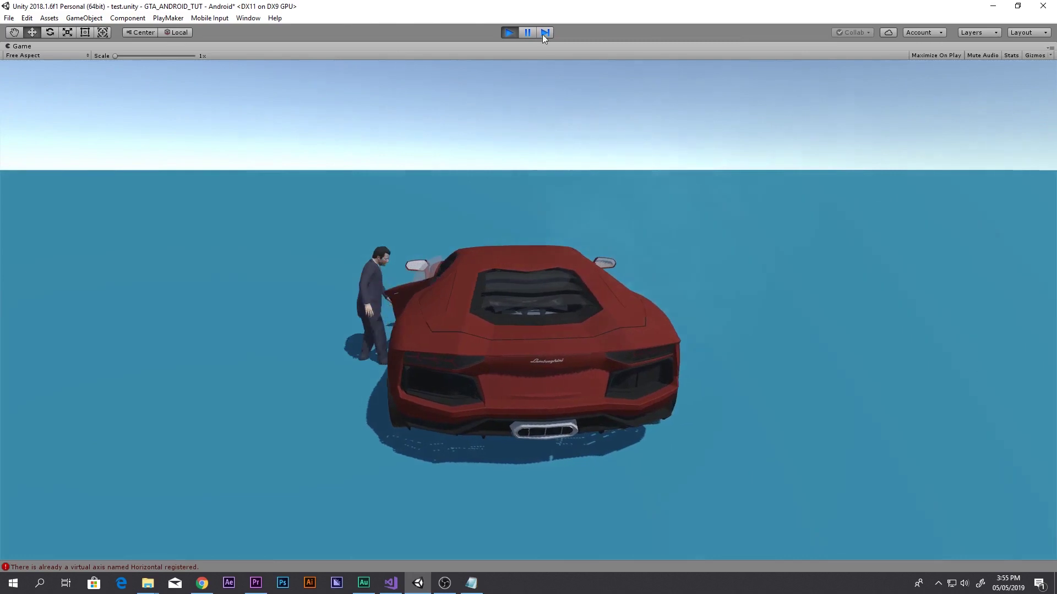
click(510, 32)
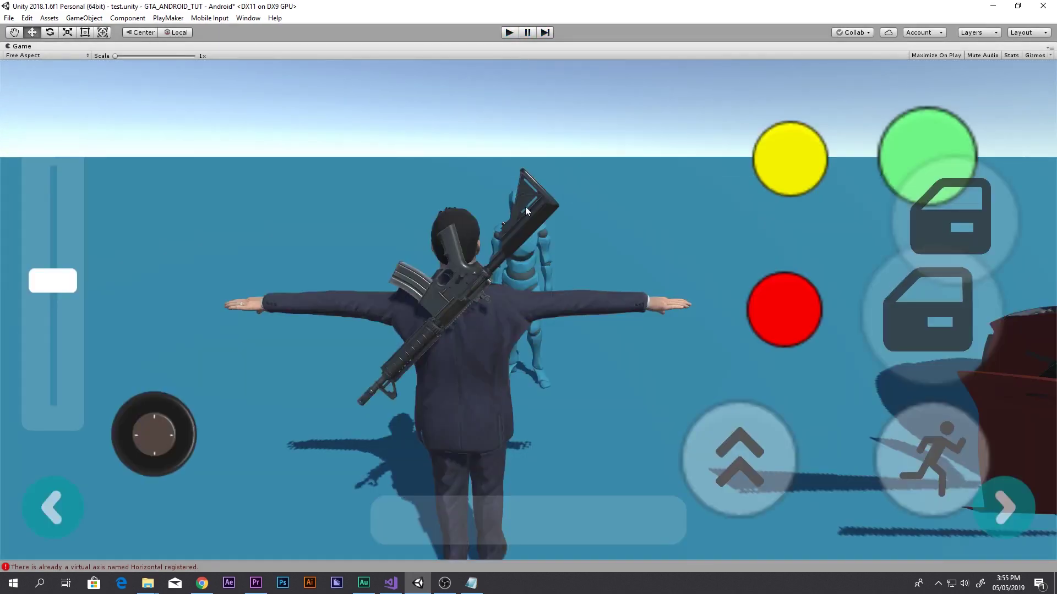
Step: Restore the full editor layout and examine the red car from several angles in the Scene view
key(shift+space)
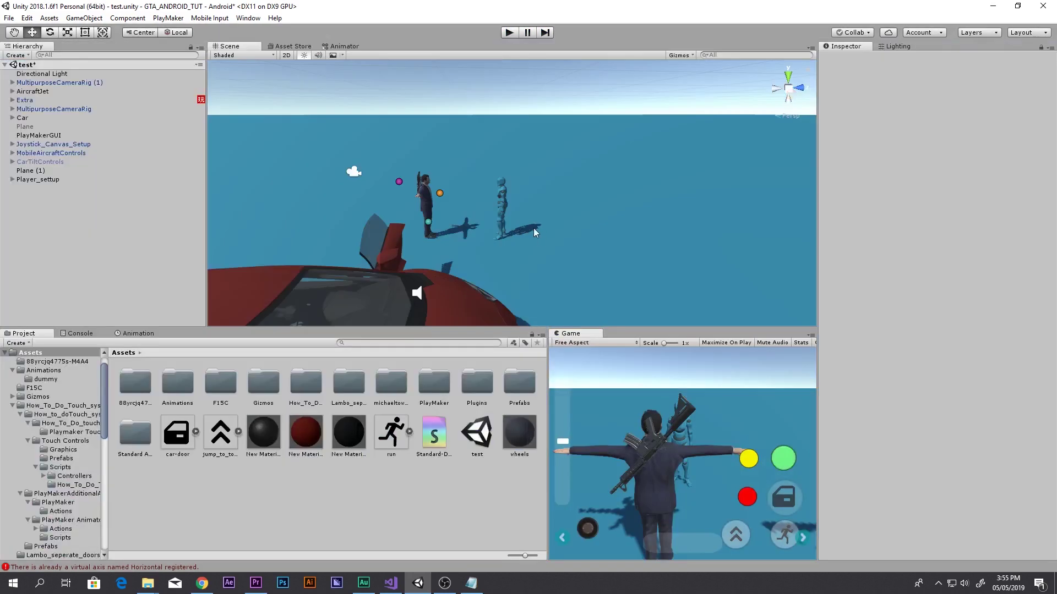
middle_drag(537, 229, 545, 203)
scroll(502, 204, down, 5)
right_drag(501, 201, 523, 213)
middle_drag(523, 213, 412, 211)
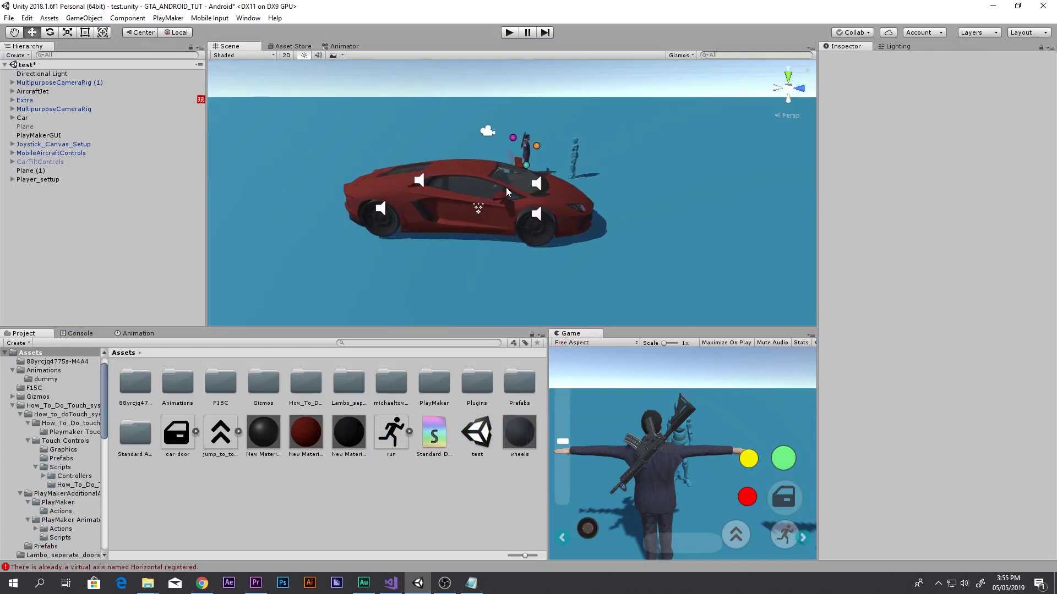
alt+drag(425, 191, 375, 188)
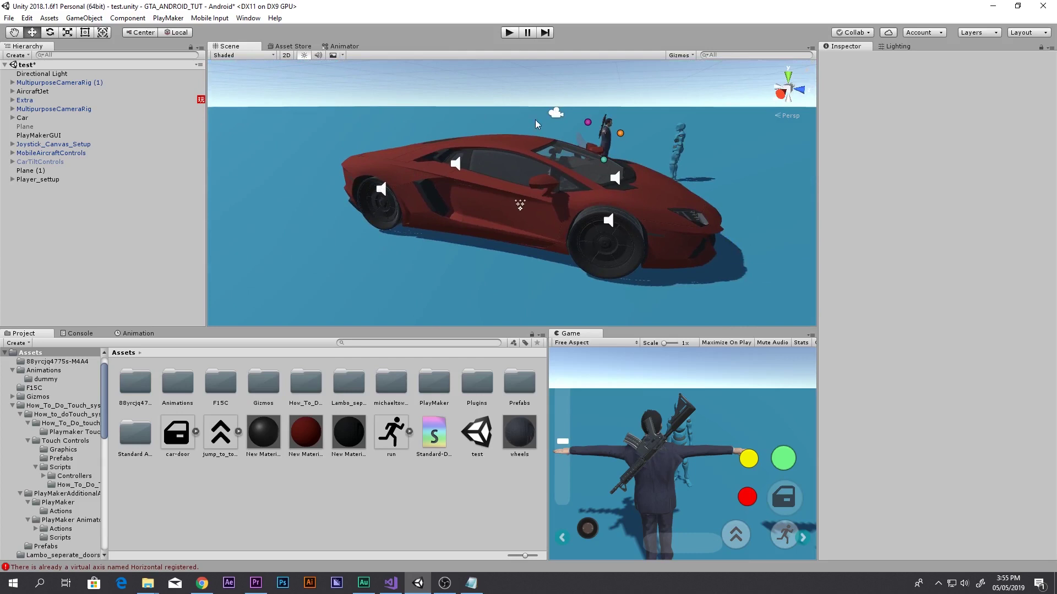
right_drag(423, 175, 502, 212)
right_drag(587, 224, 573, 222)
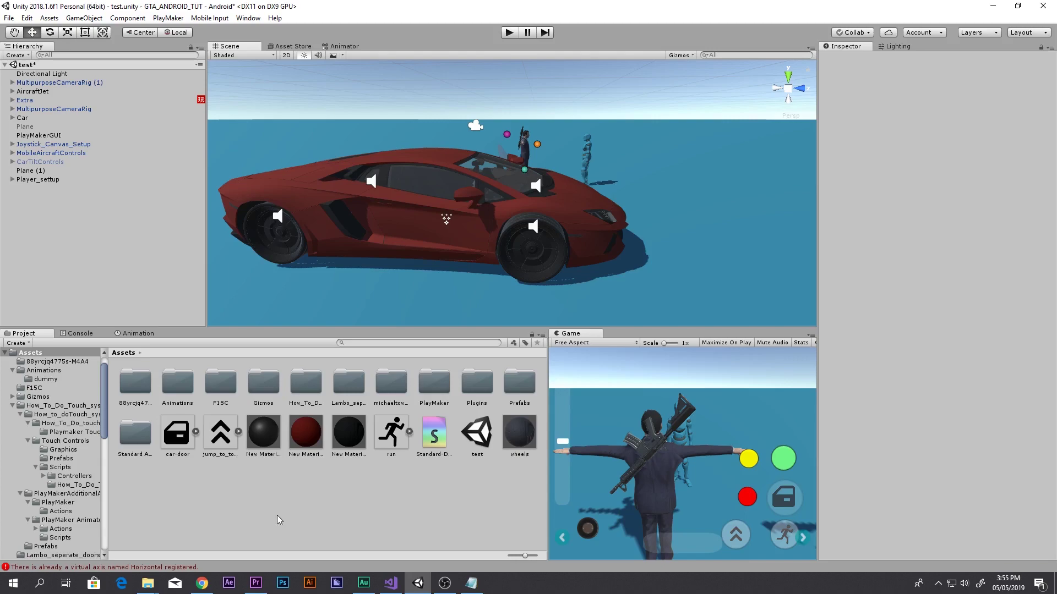
Step: Switch to Chrome to view the How To Do channel's uploaded videos, and return to Unity
click(202, 584)
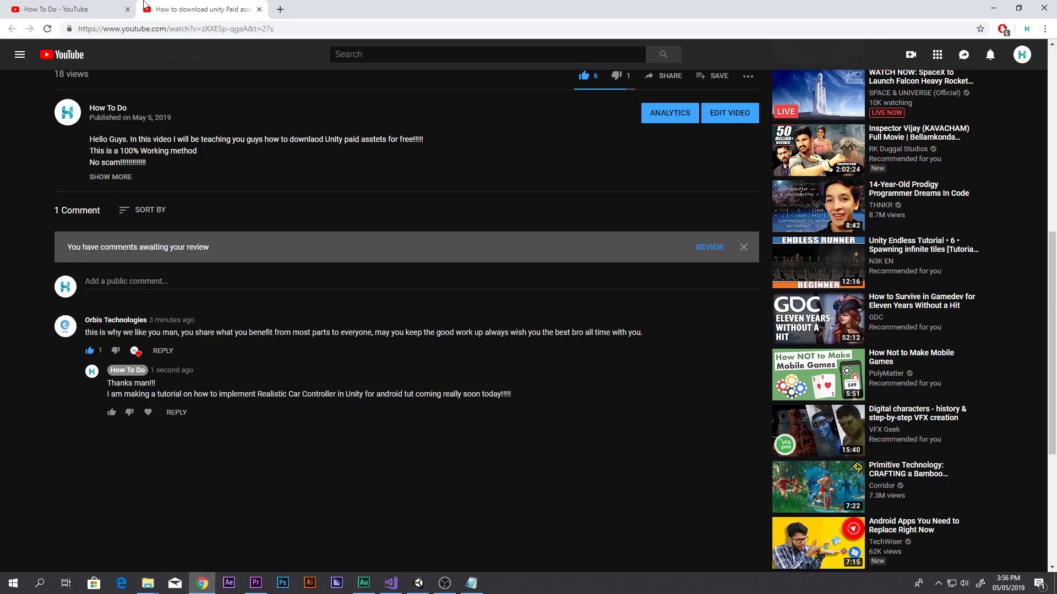
click(104, 9)
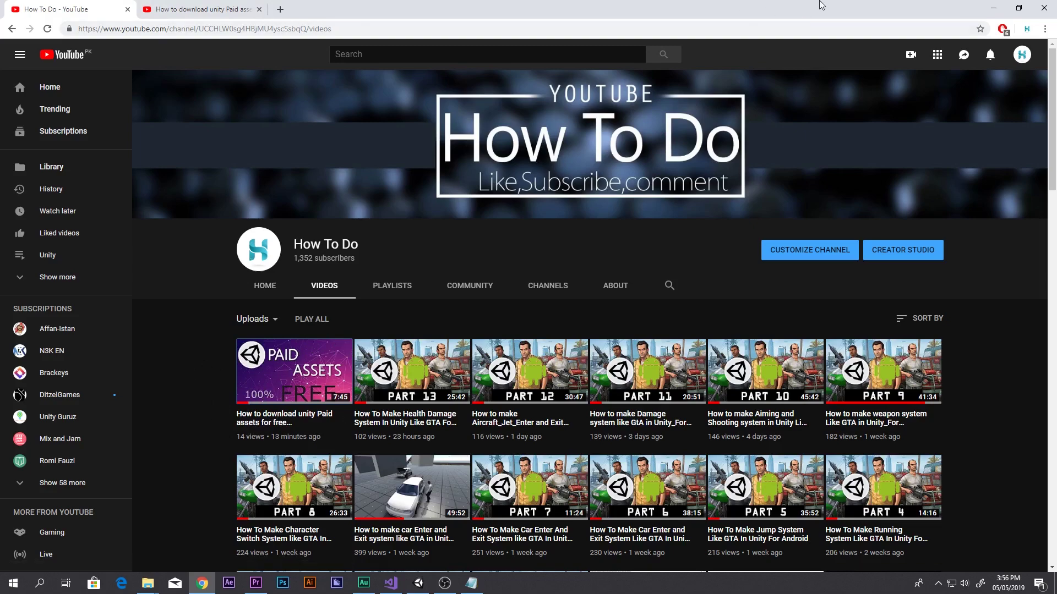
click(994, 7)
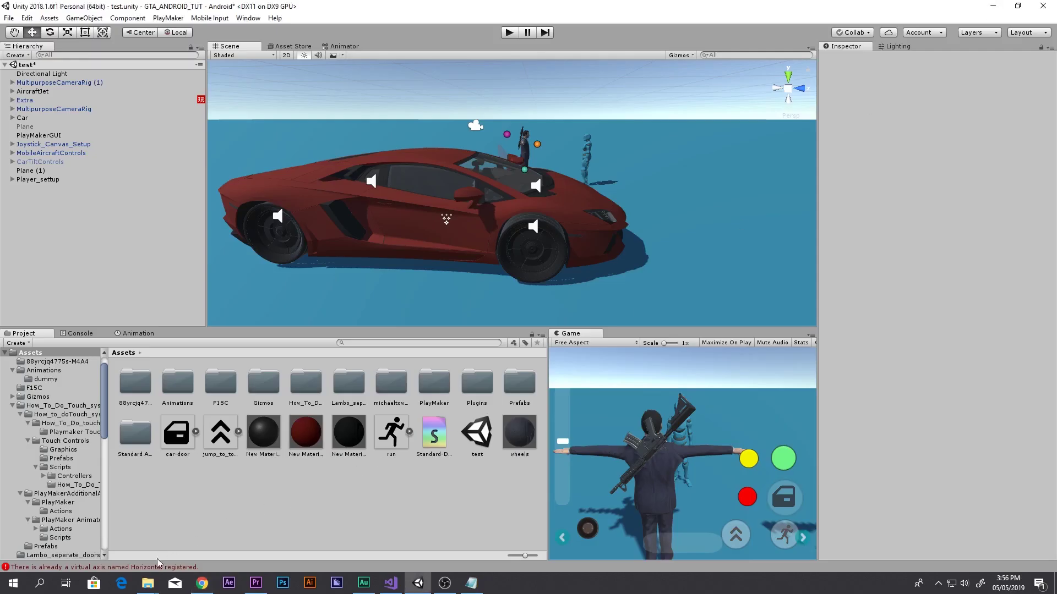
Step: Switch to File Explorer and import the complete Realistic Car Controller v3.2b2 package from the Unity package folder into the project
click(150, 581)
click(70, 548)
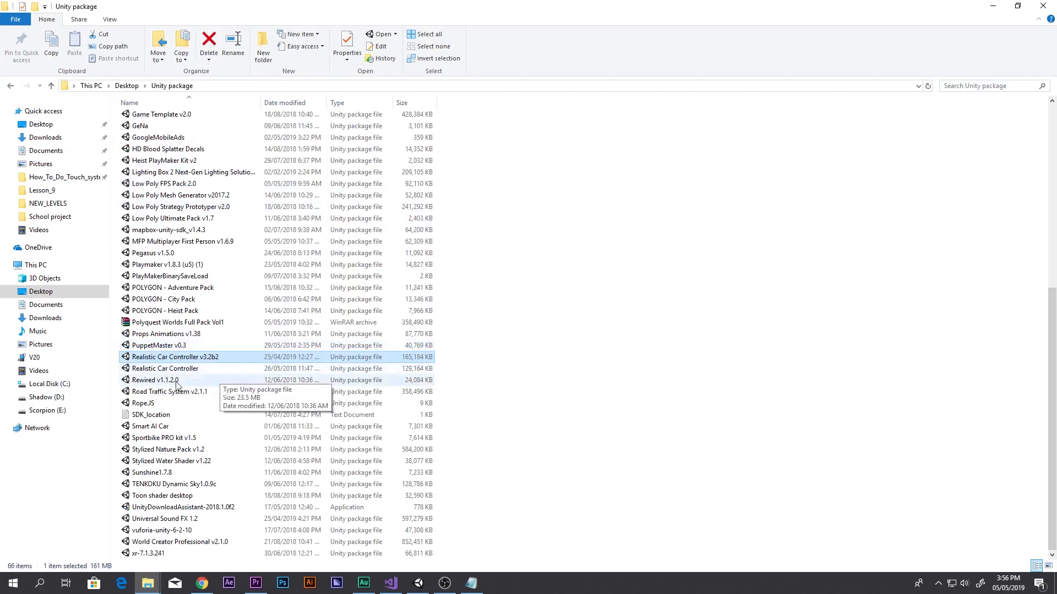
double_click(147, 361)
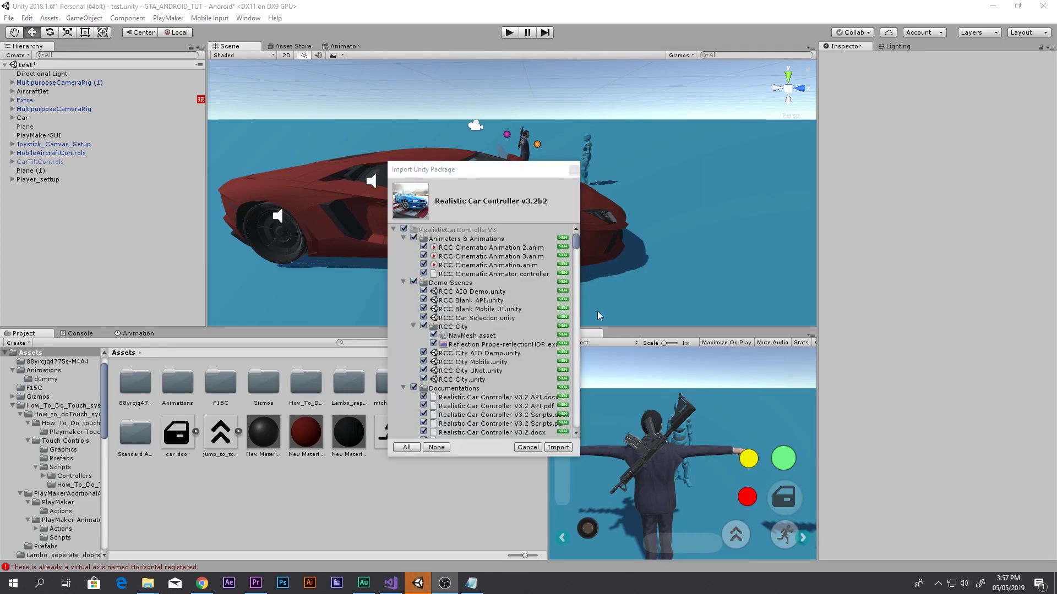
drag(455, 172, 454, 151)
scroll(459, 316, down, 10)
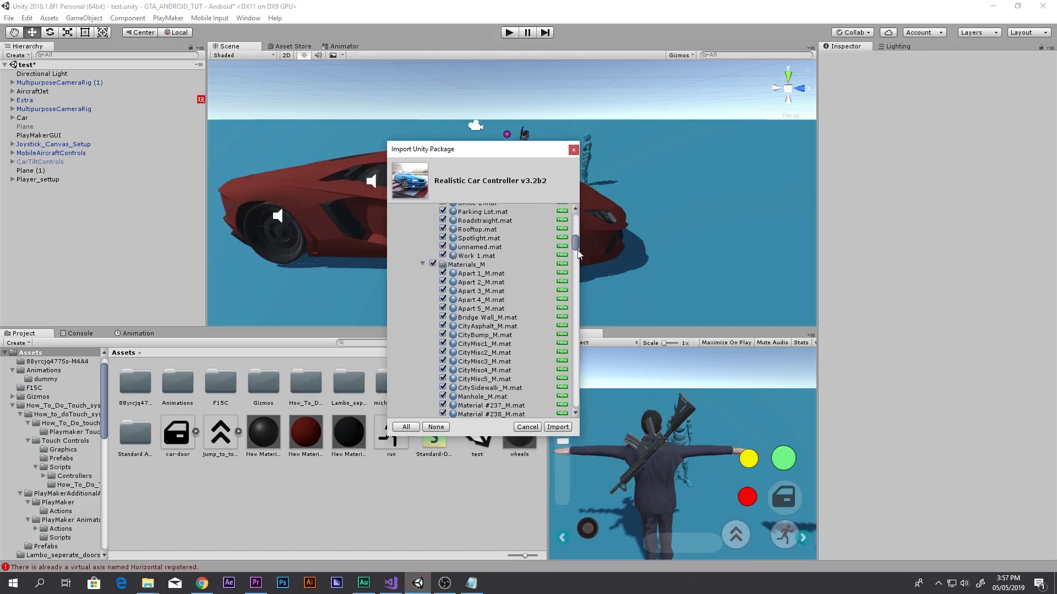
drag(575, 242, 583, 401)
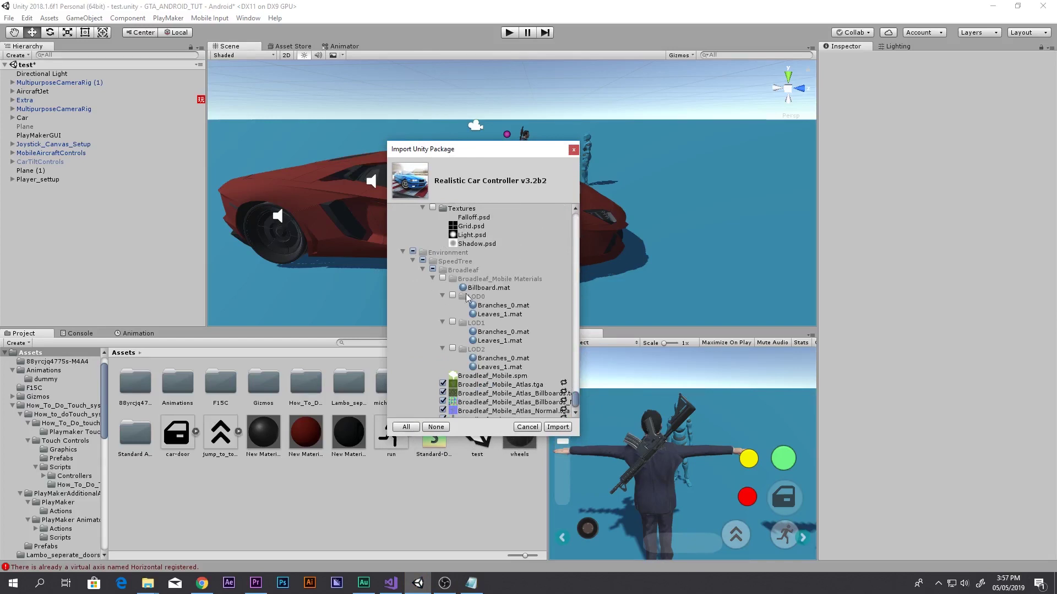
click(557, 428)
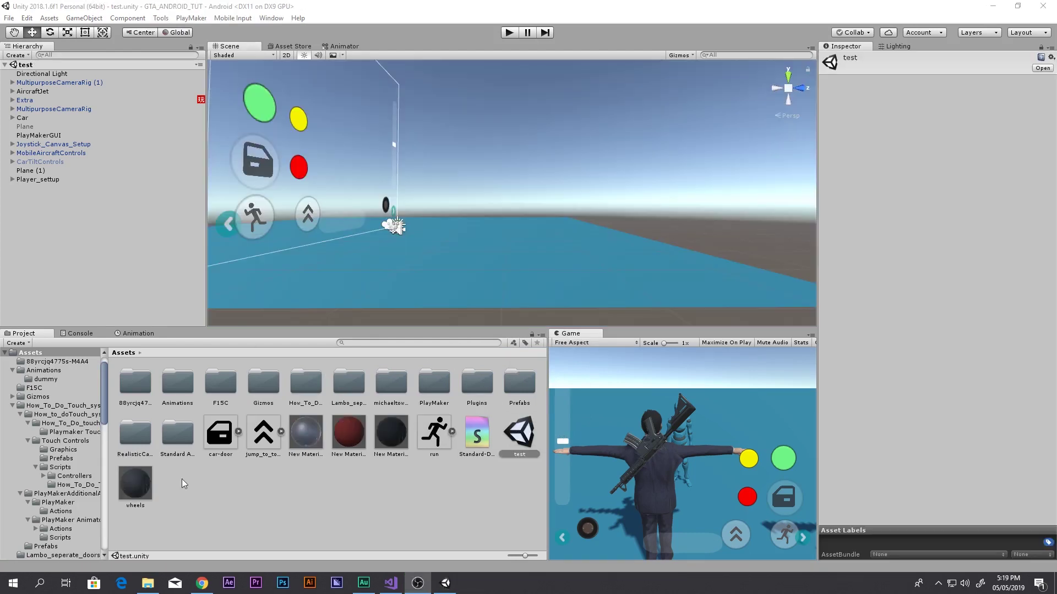
Step: Open the RCC City Mobile scene from the Demo Scenes folder of RealisticCarControllerV3
click(125, 443)
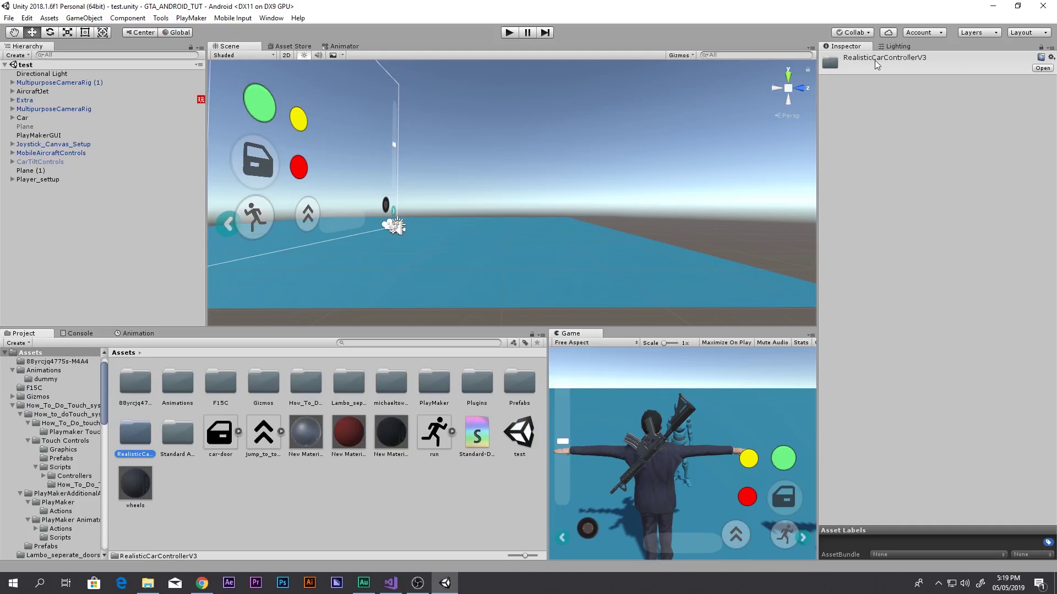
double_click(135, 435)
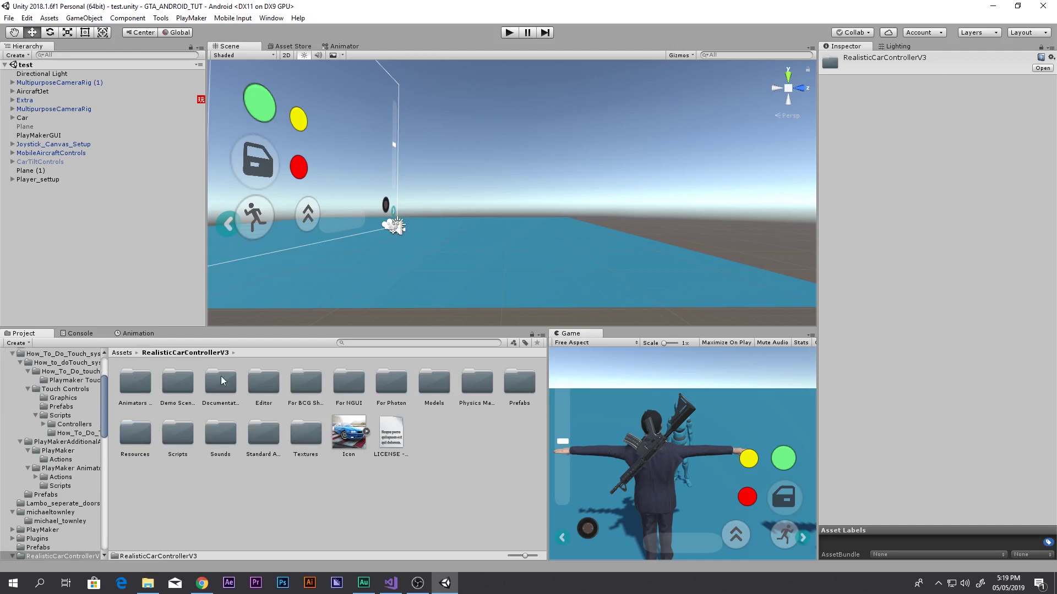
click(175, 388)
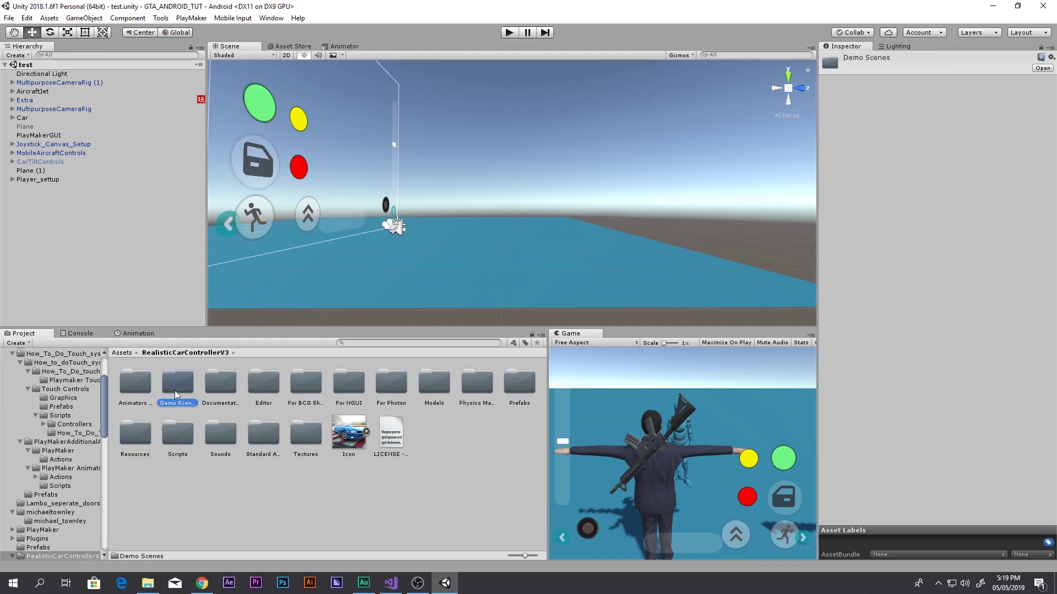
double_click(177, 388)
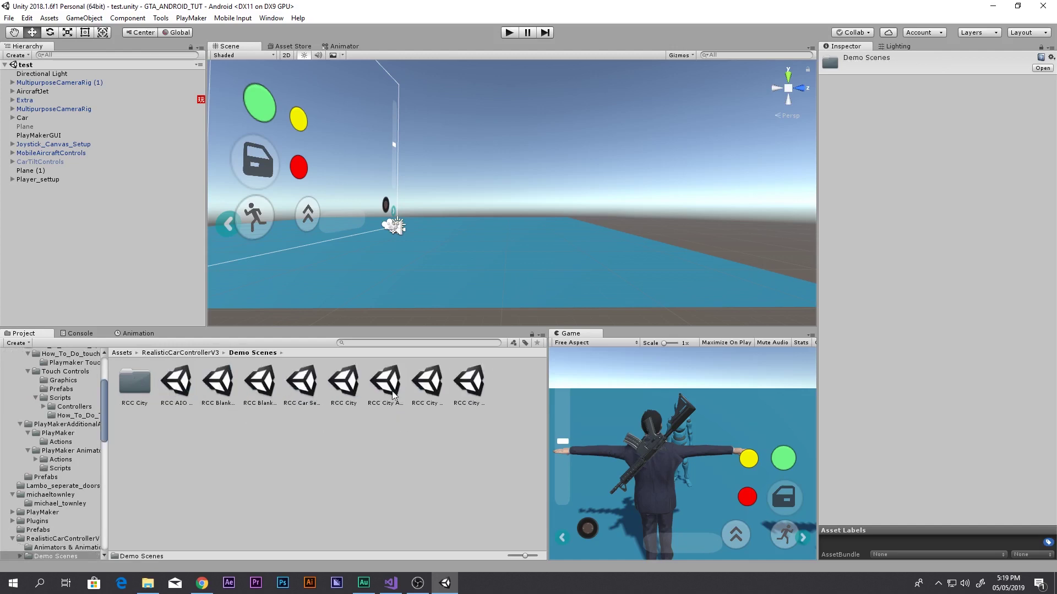
click(187, 403)
click(239, 391)
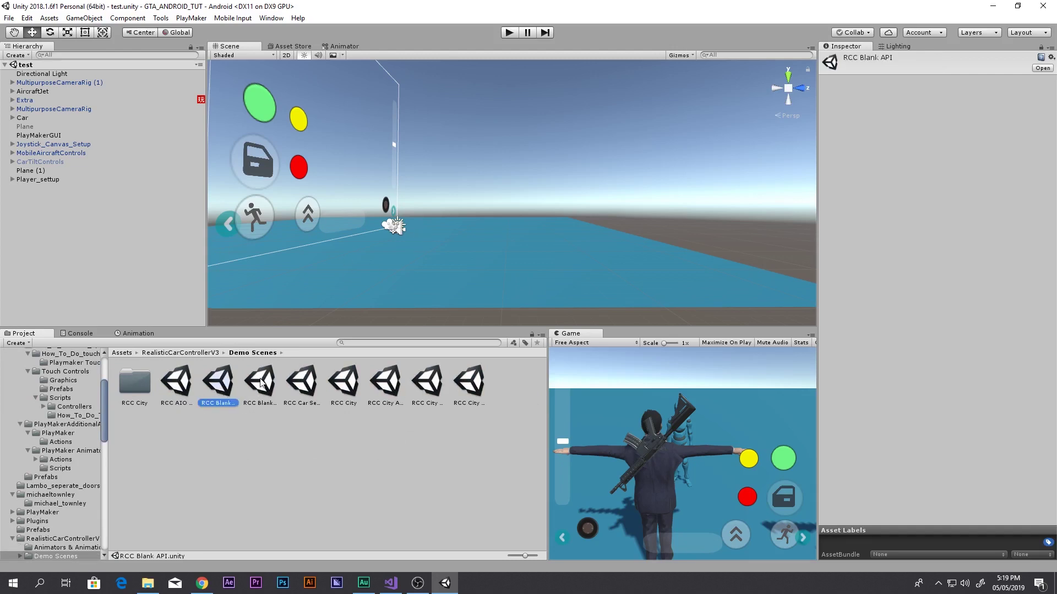
click(261, 384)
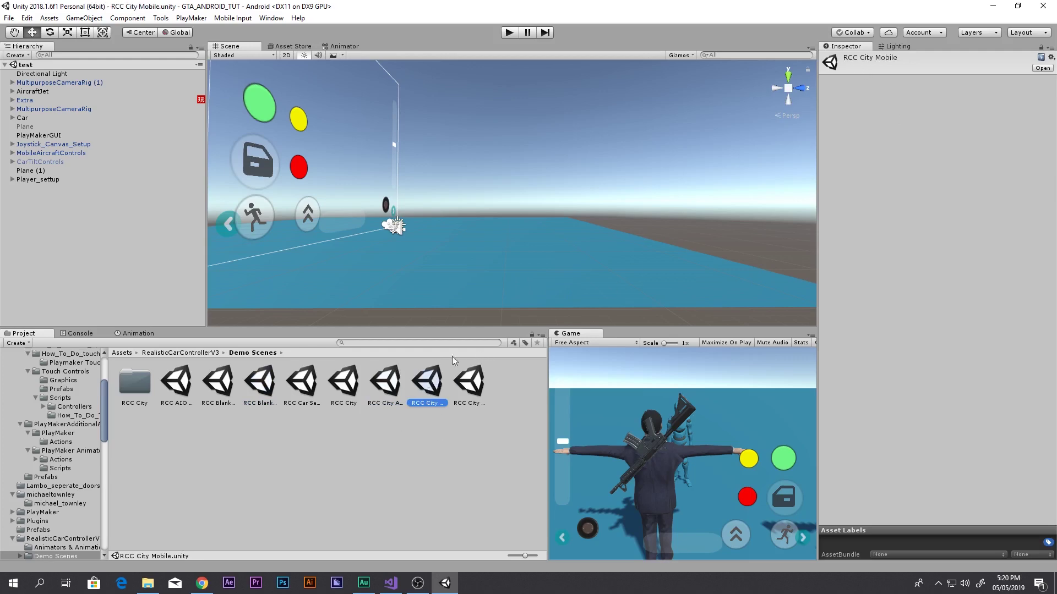
double_click(427, 382)
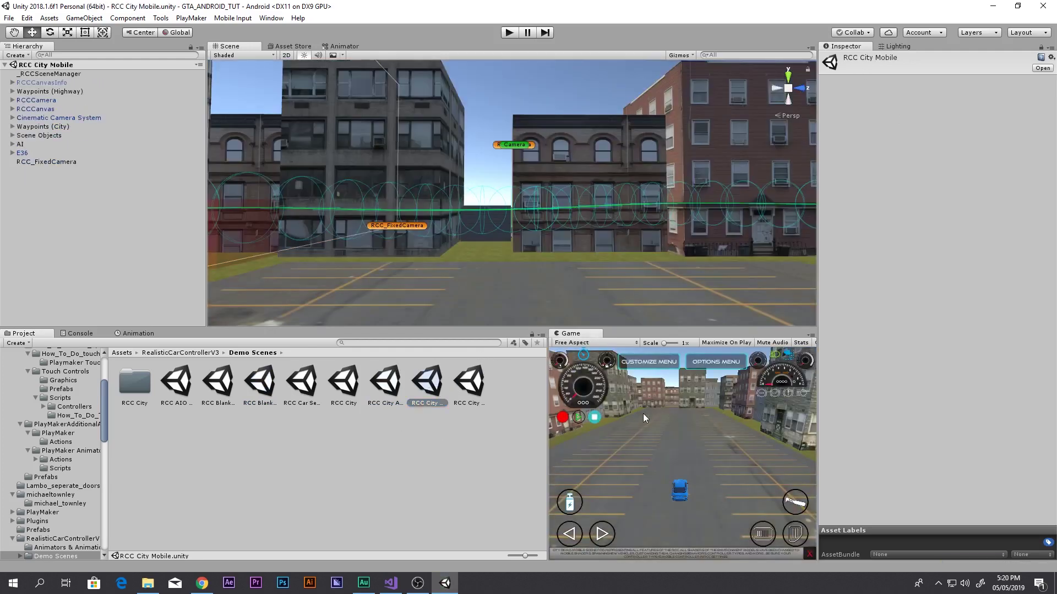
Step: Run the RCC City Mobile scene with the Game view maximized and try driving the blue car
key(shift+space)
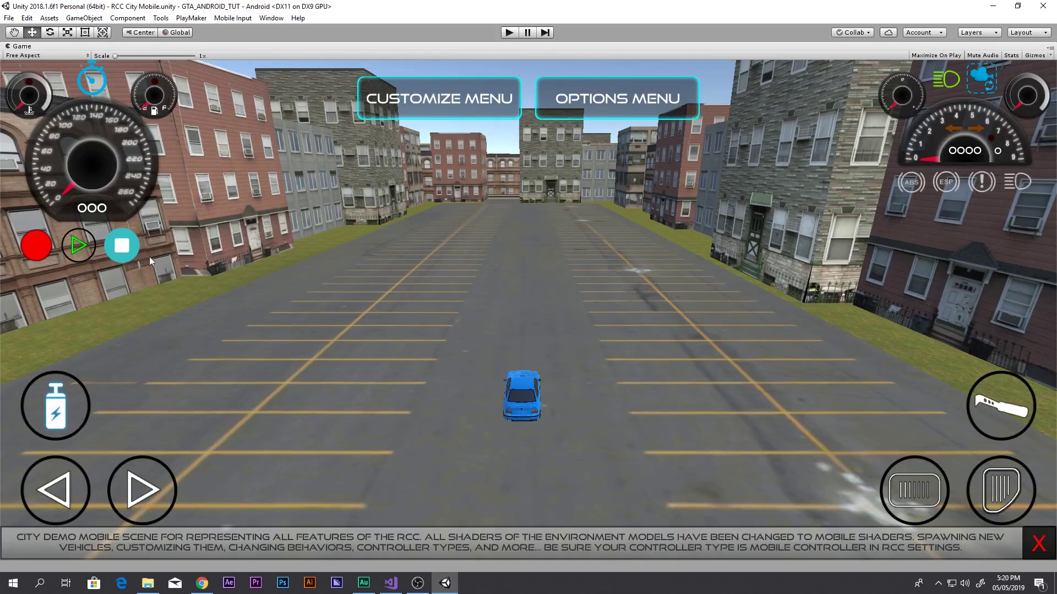
click(511, 33)
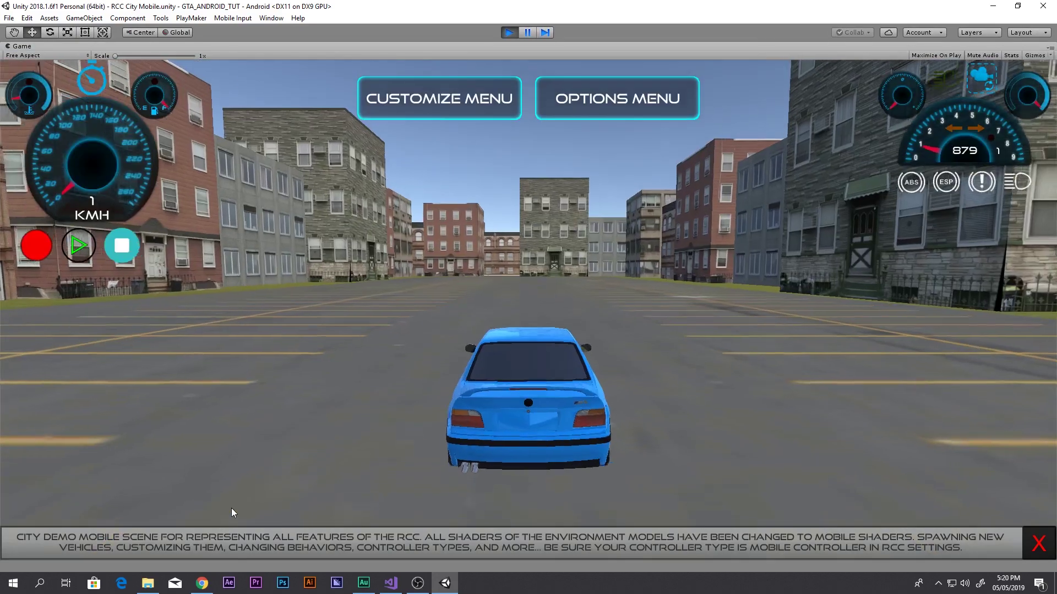
drag(422, 397, 642, 309)
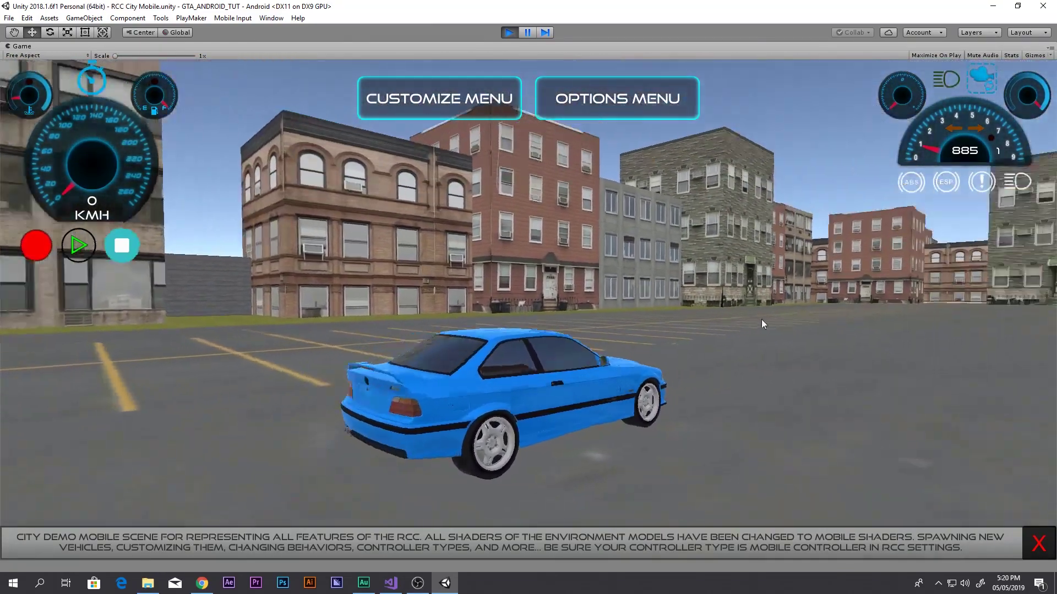
key(w)
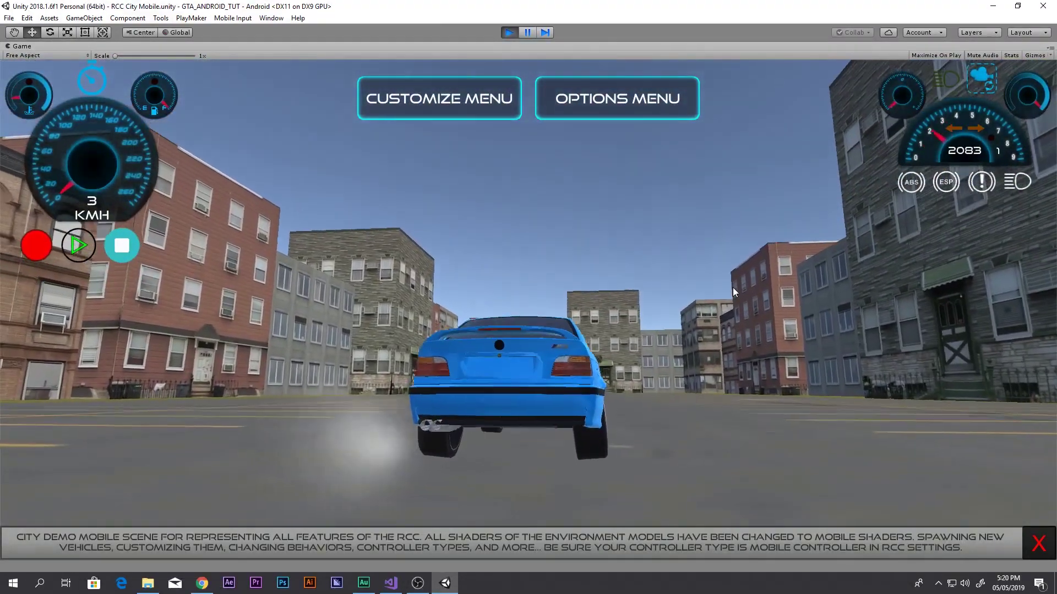
Step: Steer the blue car through sharp turns in the parking lot and mute the game audio
key(a)
key(d)
key(a)
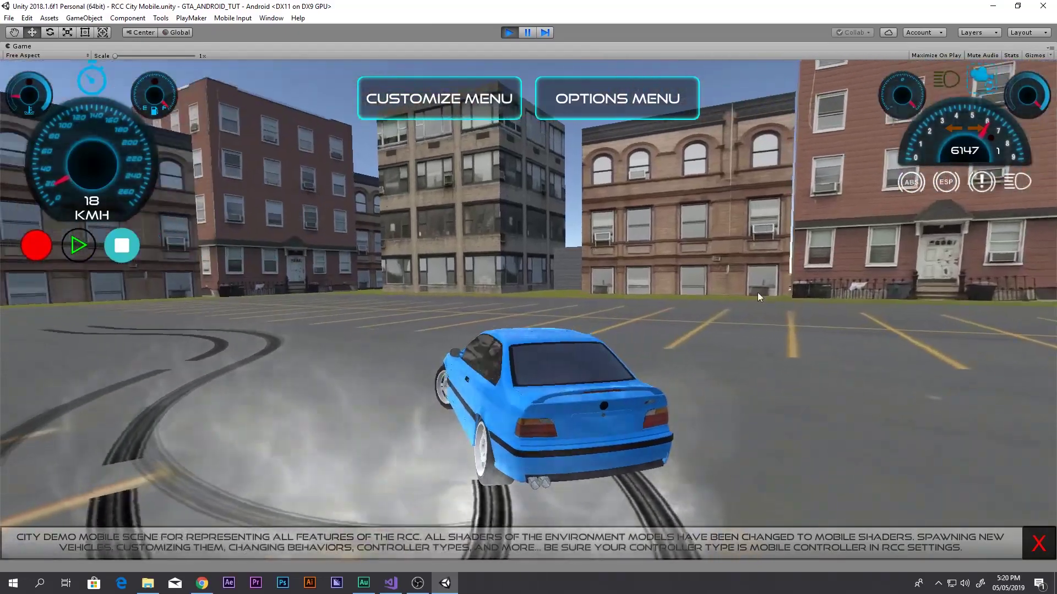
key(d)
click(976, 56)
key(w)
key(a)
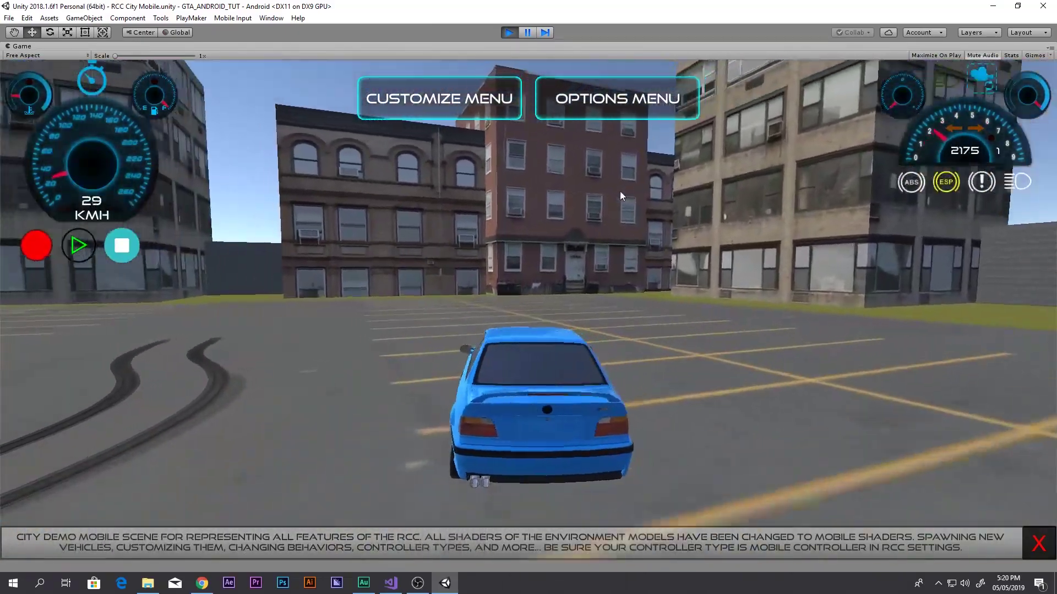
Step: Drive the blue car at speed across the lot, swerve with the handbrake and brake to a stop
key(a)
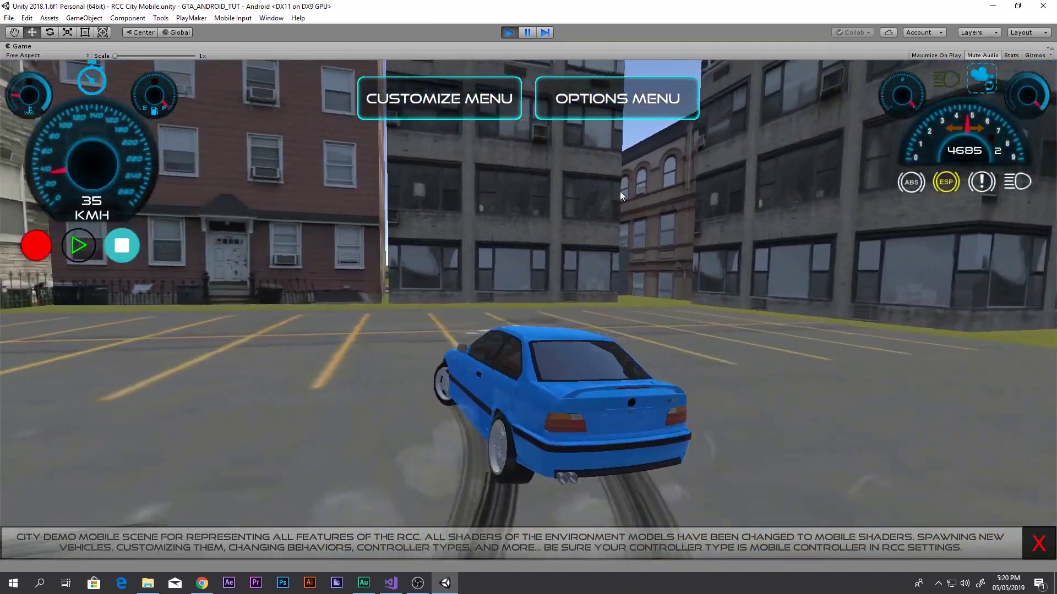
key(w)
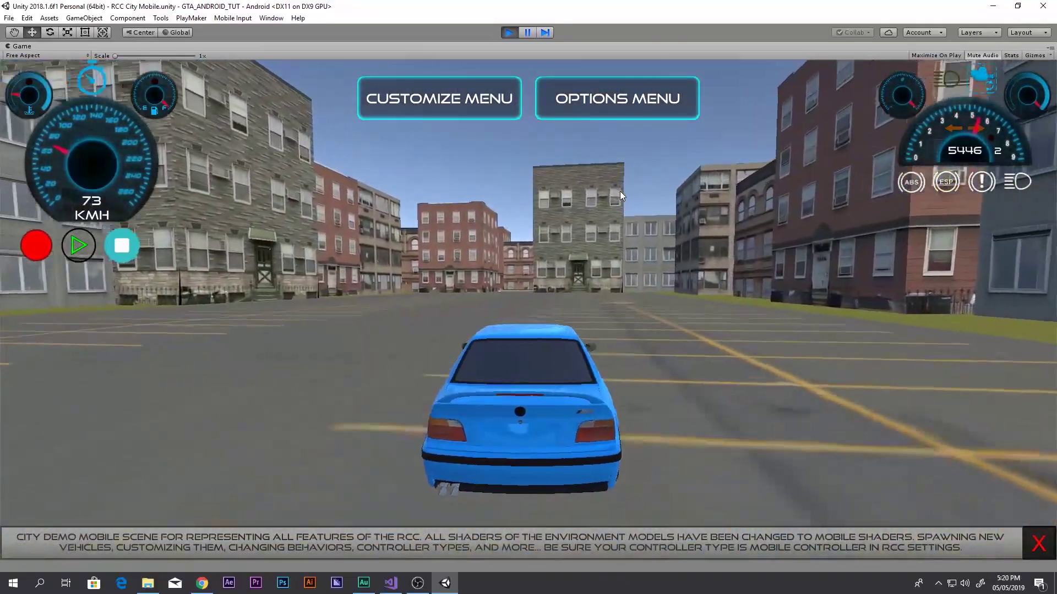
key(a)
key(d)
key(a)
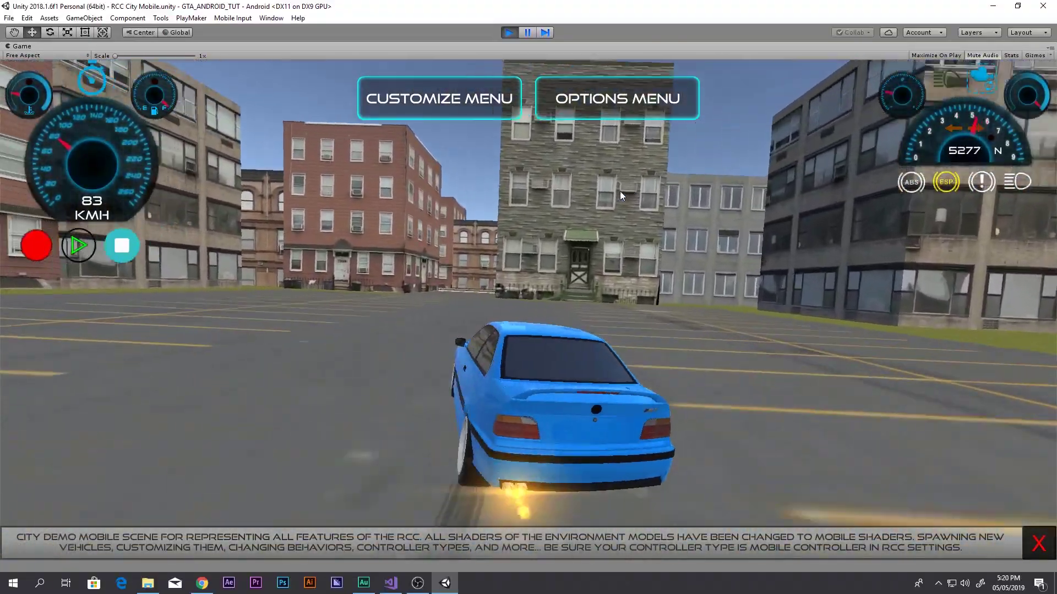
key(space)
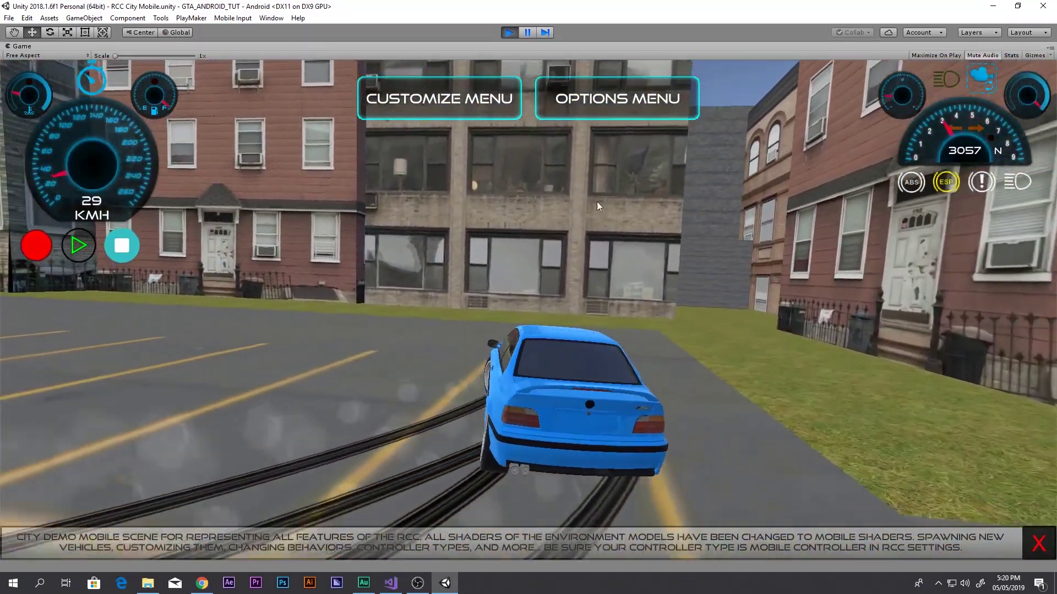
key(s)
Step: Check the active build platform in the Build Settings and close them
click(9, 18)
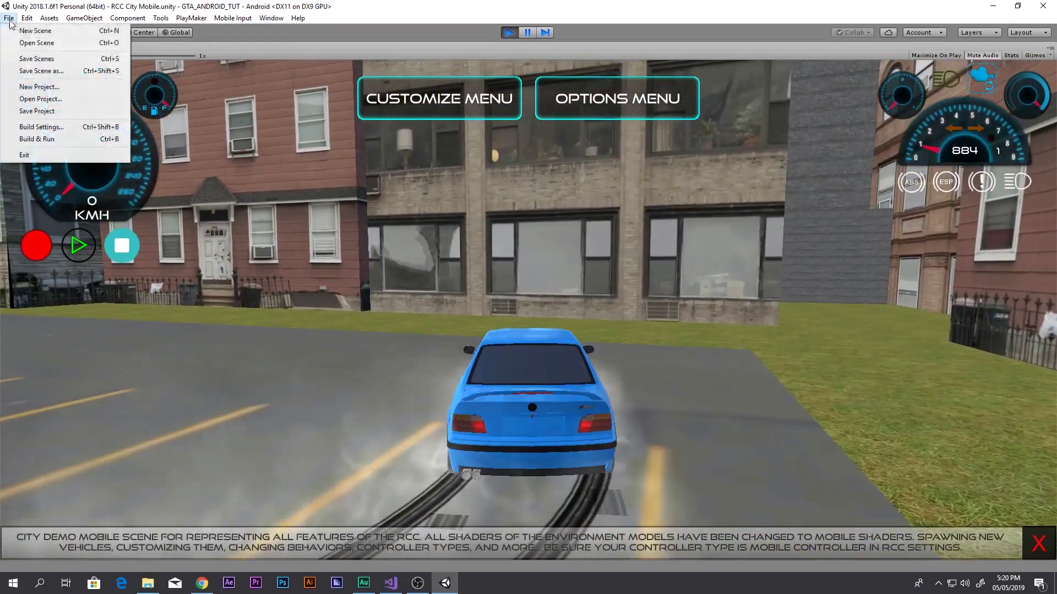
click(38, 127)
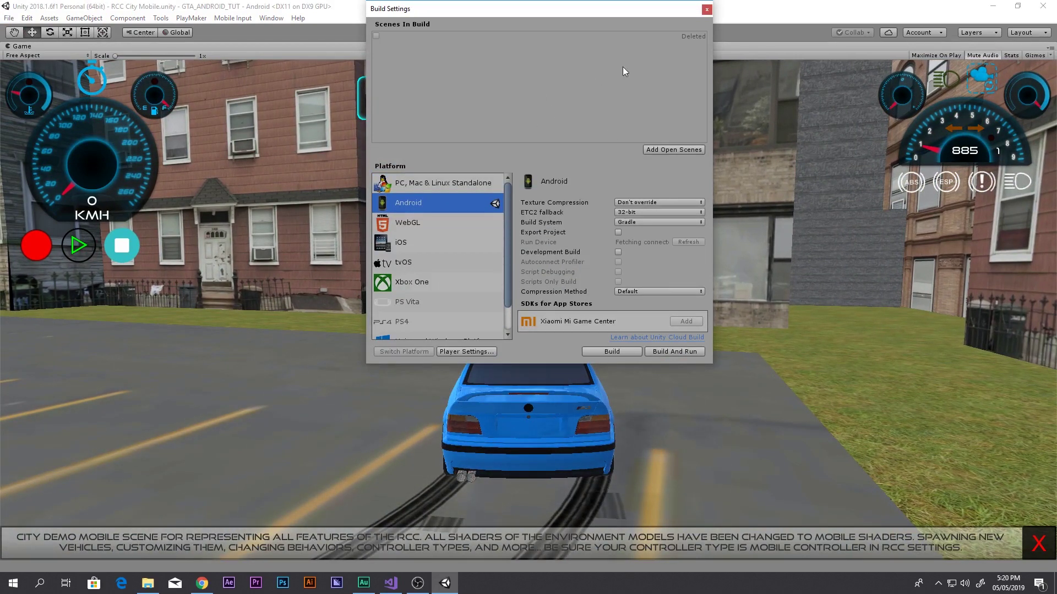
click(706, 10)
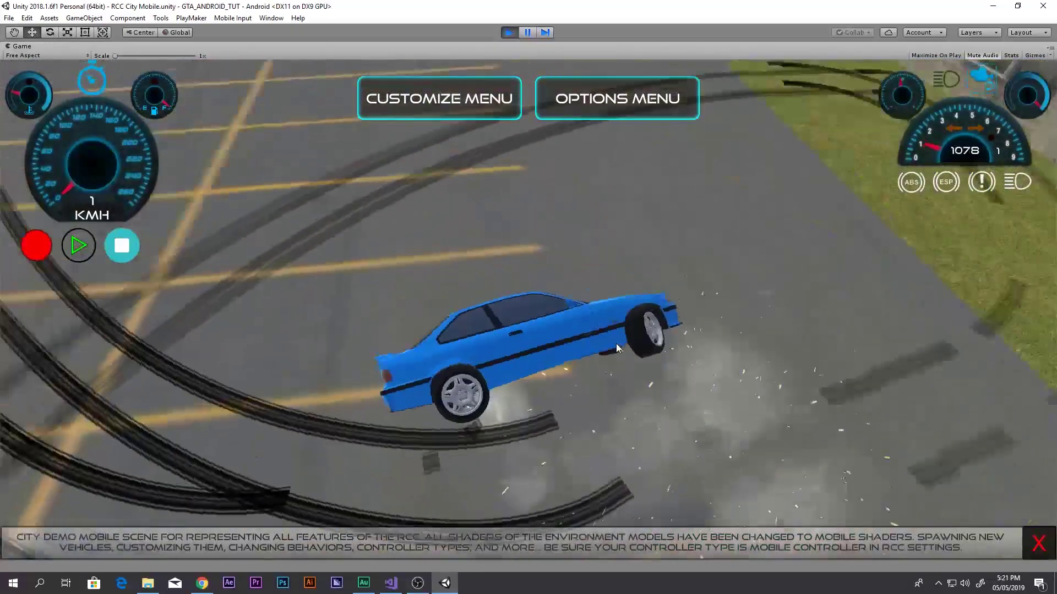
Step: Test-drive the blue car around the city lot with turns, reversing and collisions with the police car, and stop the running scene
key(w)
key(a)
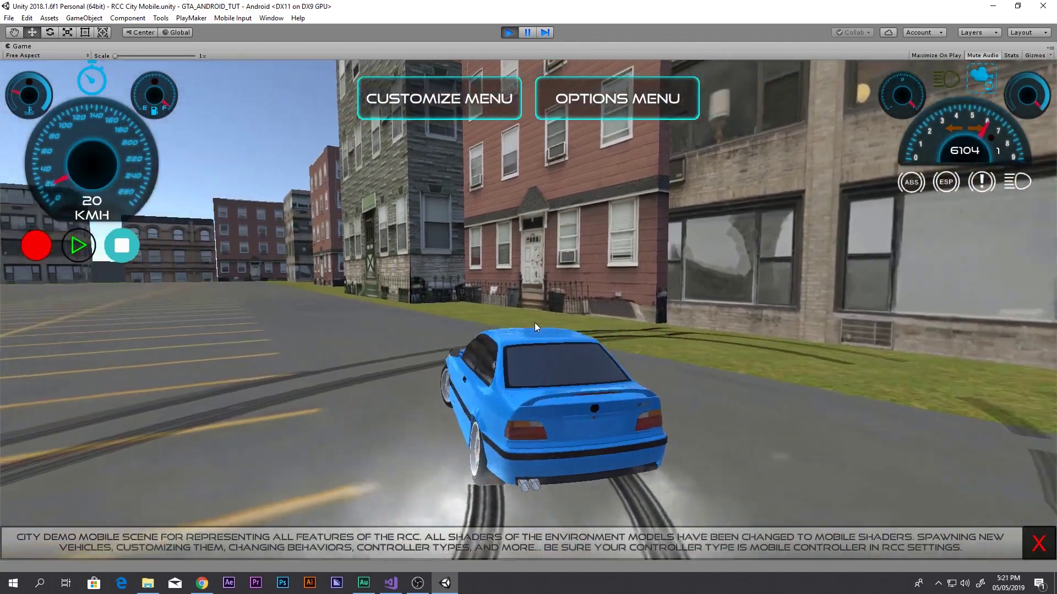
key(w)
key(a)
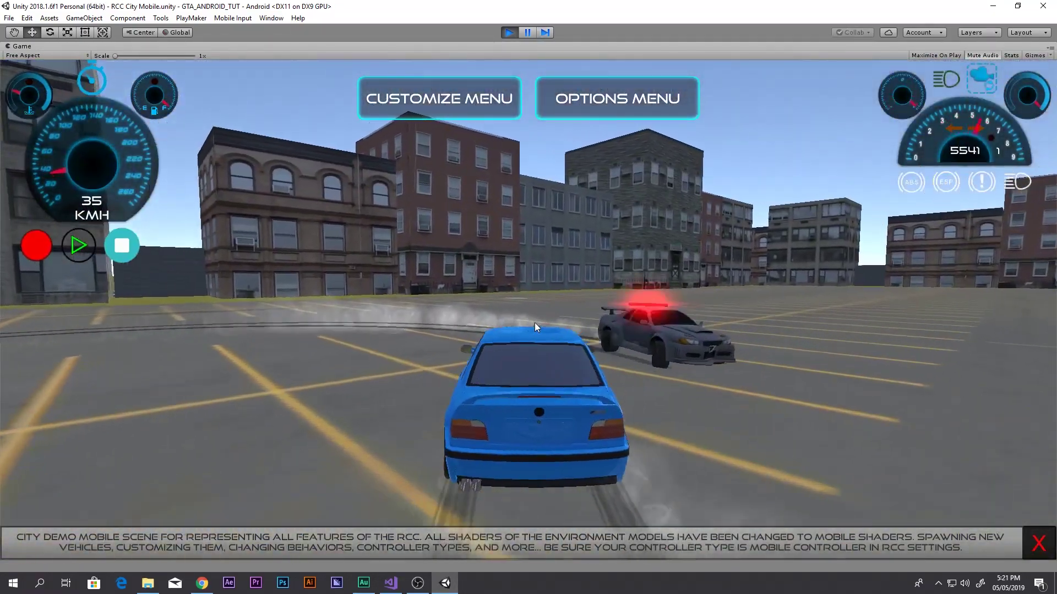
key(w)
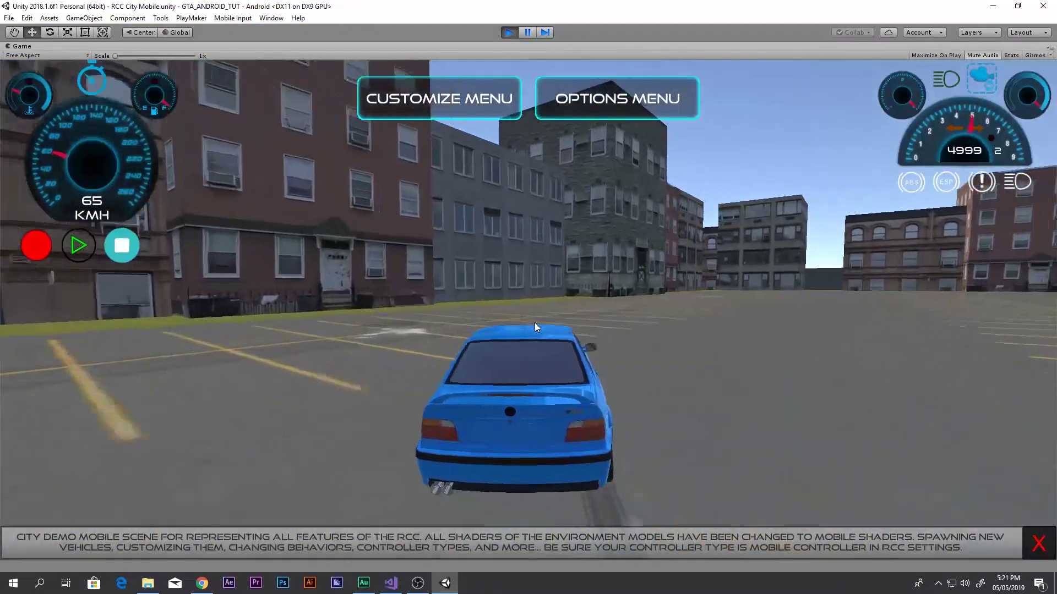
key(d)
key(Up)
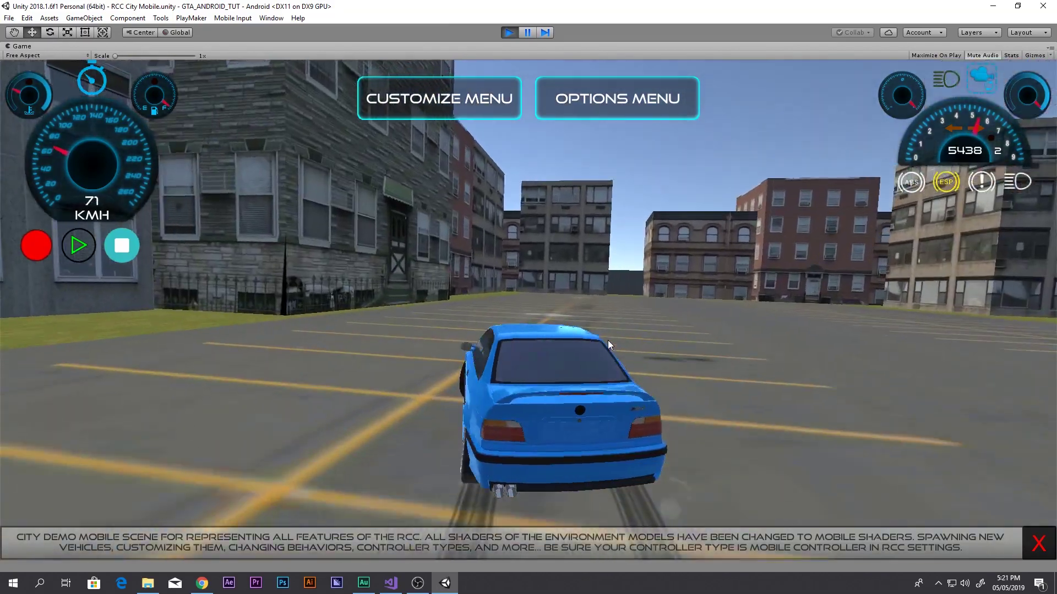
key(a)
key(d)
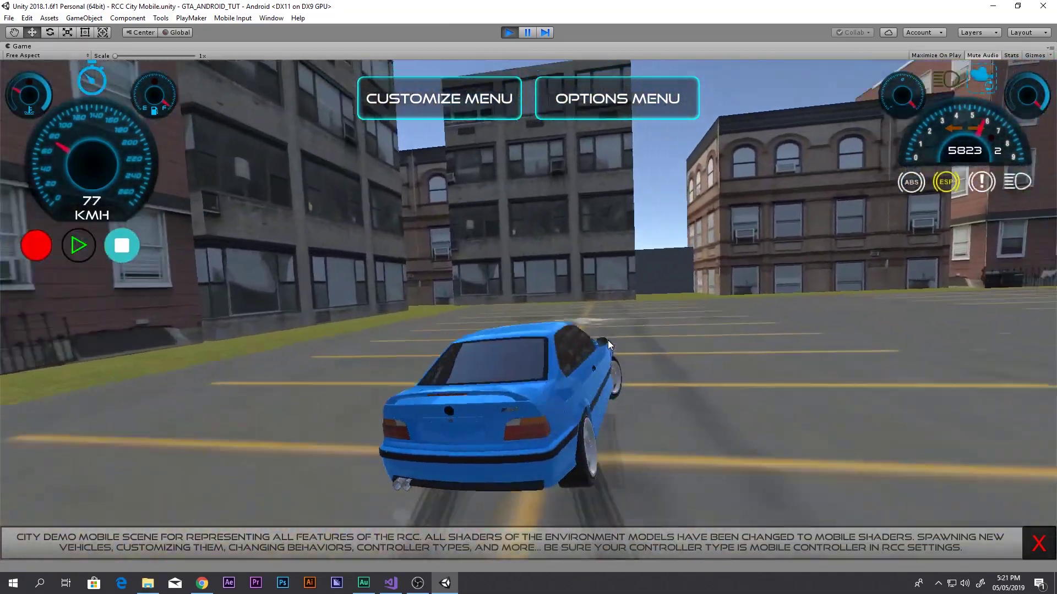
key(d)
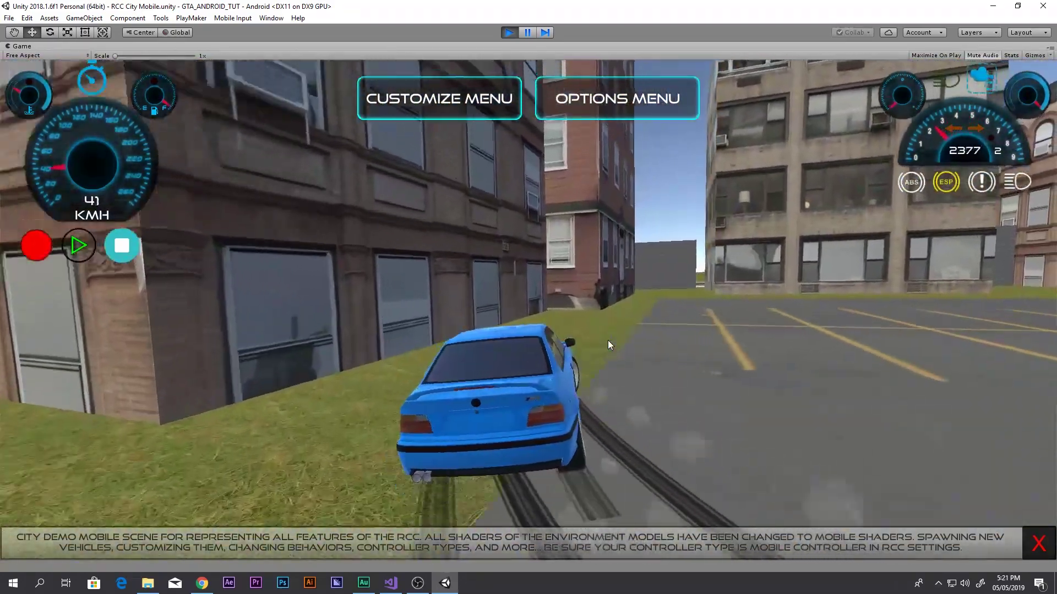
key(Up)
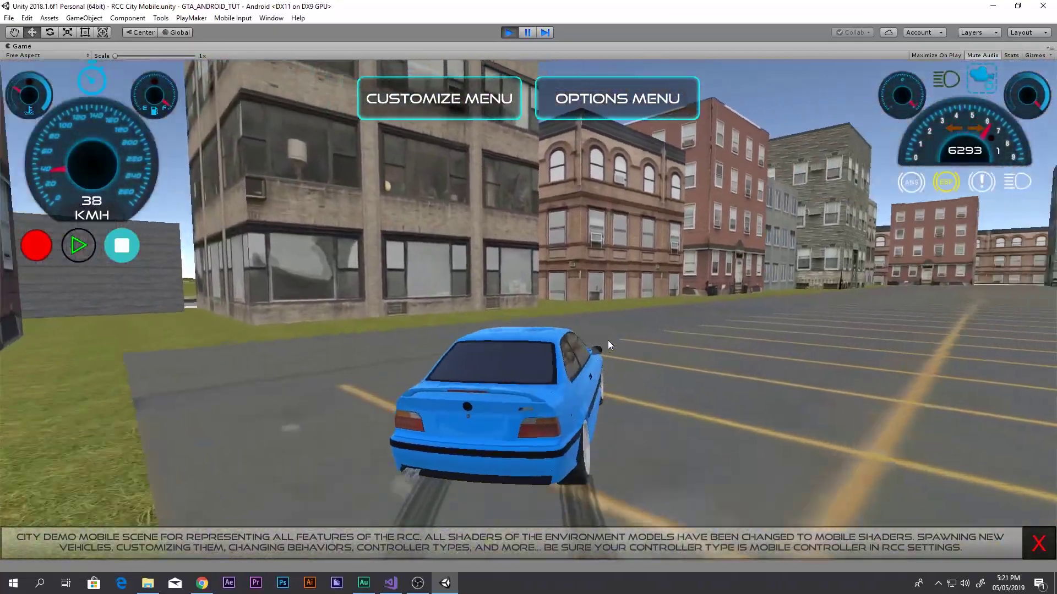
key(d)
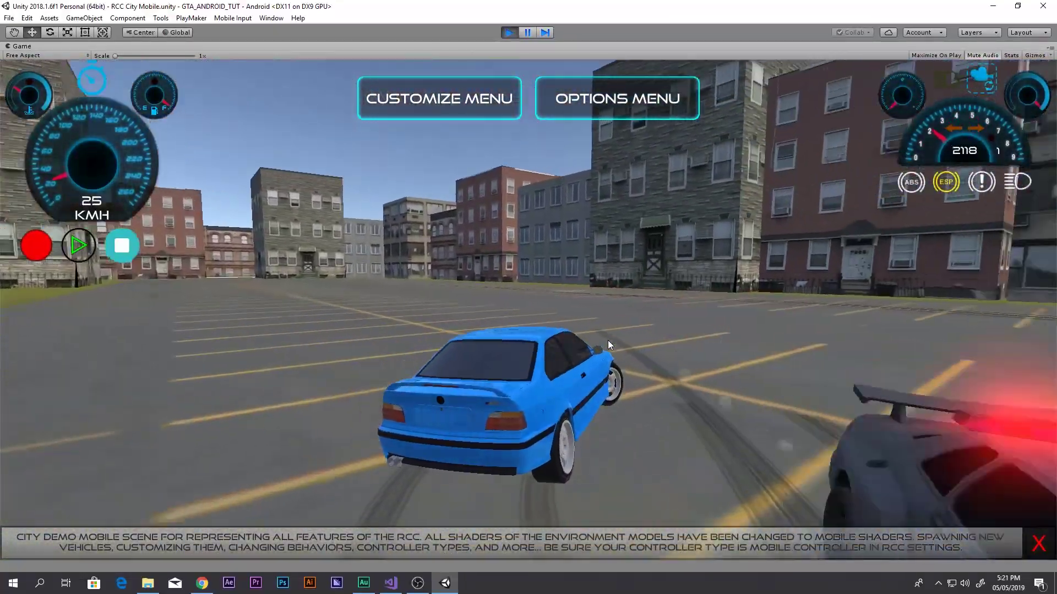
key(w)
key(w)
key(d)
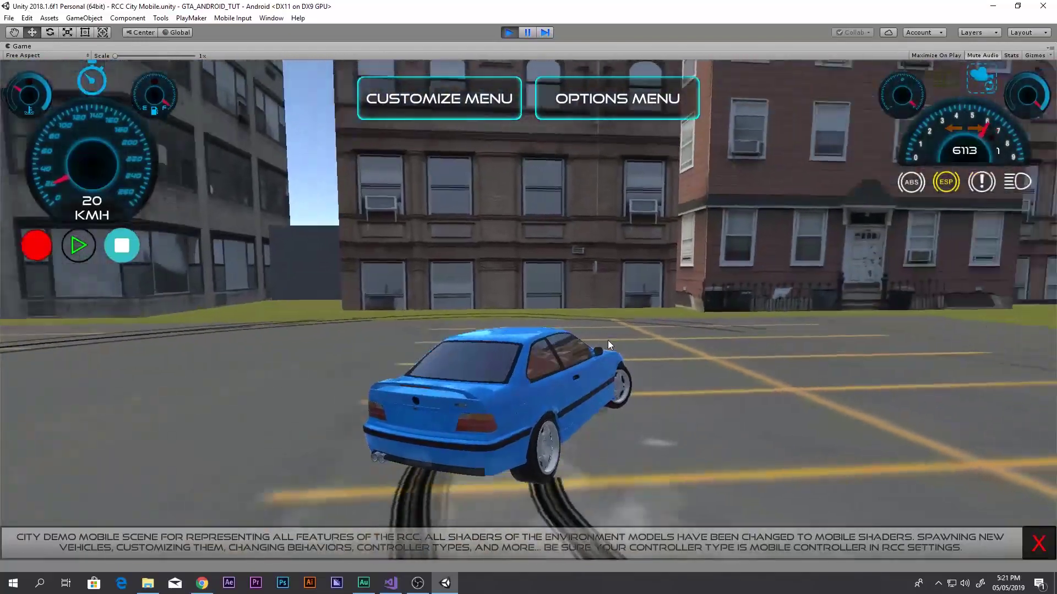
key(w)
key(d)
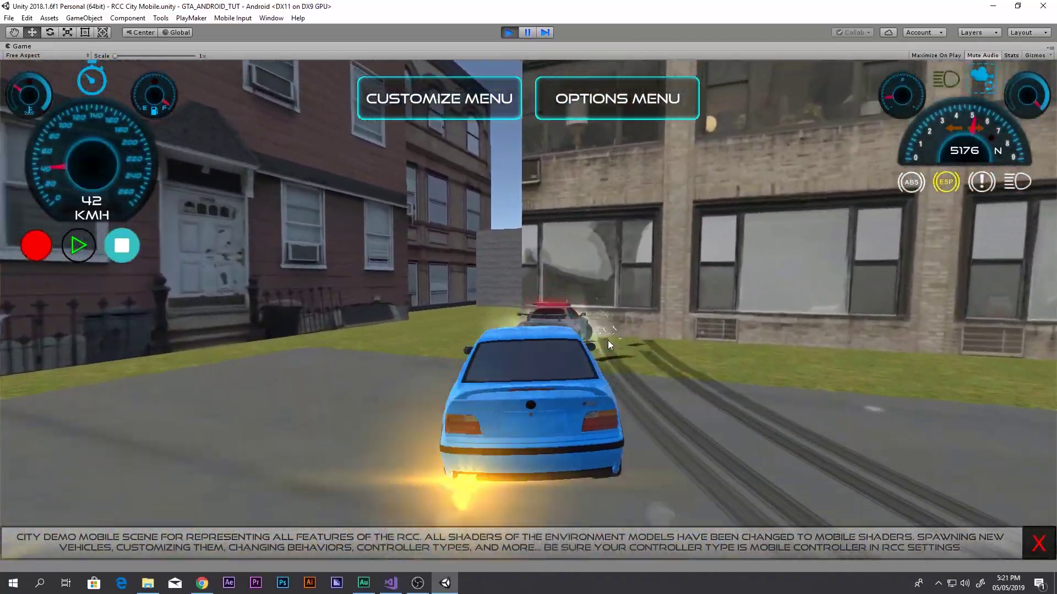
key(Down)
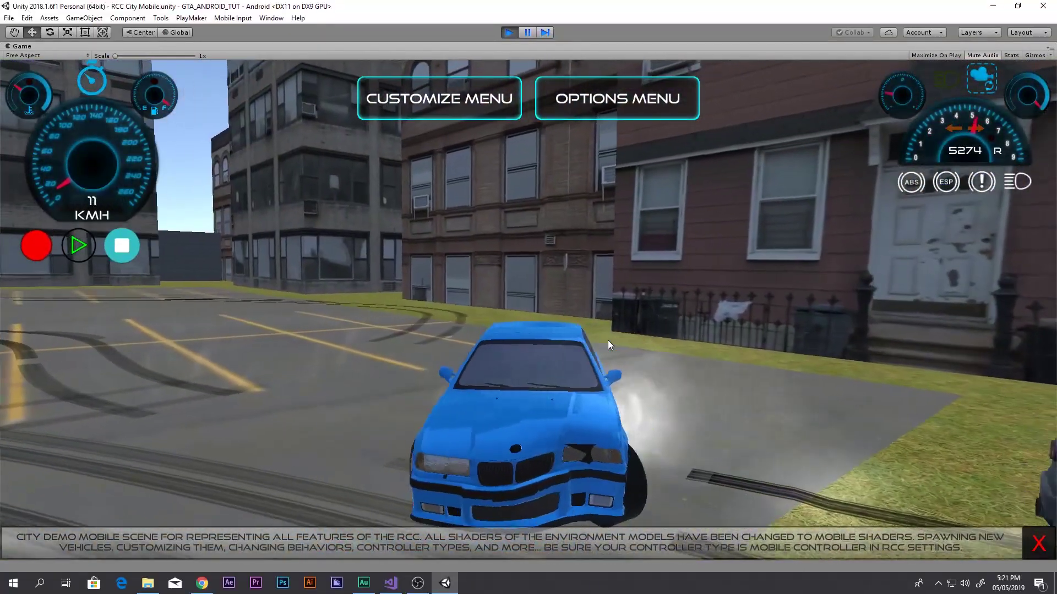
key(w)
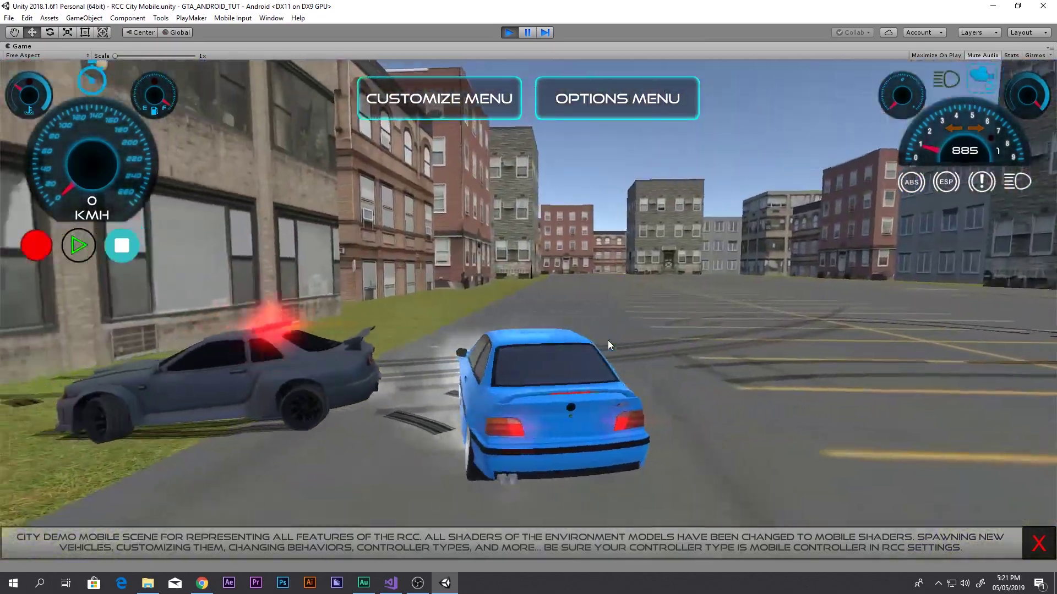
key(s)
key(Down)
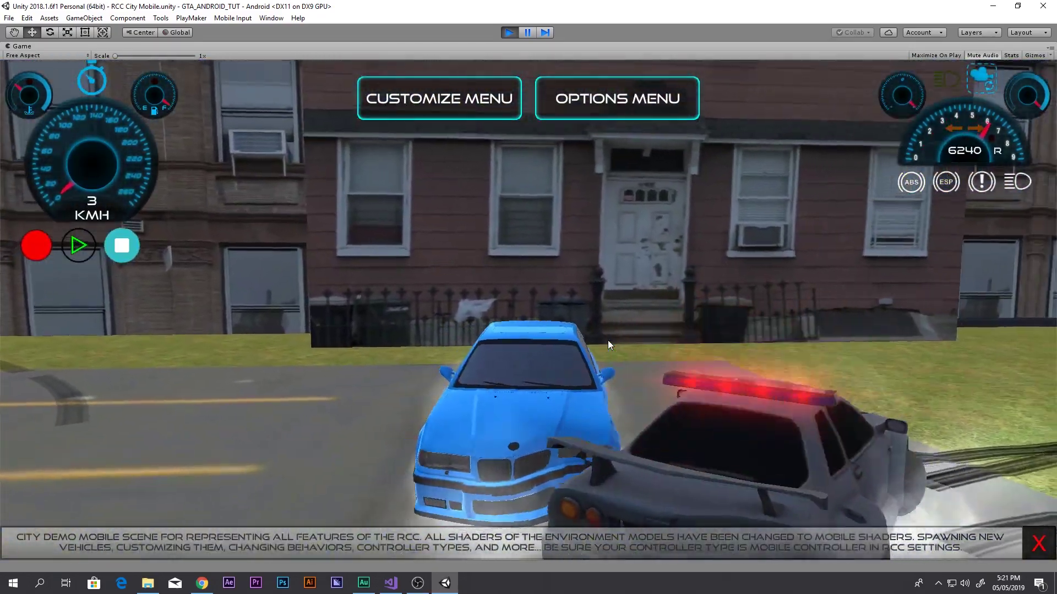
key(Up)
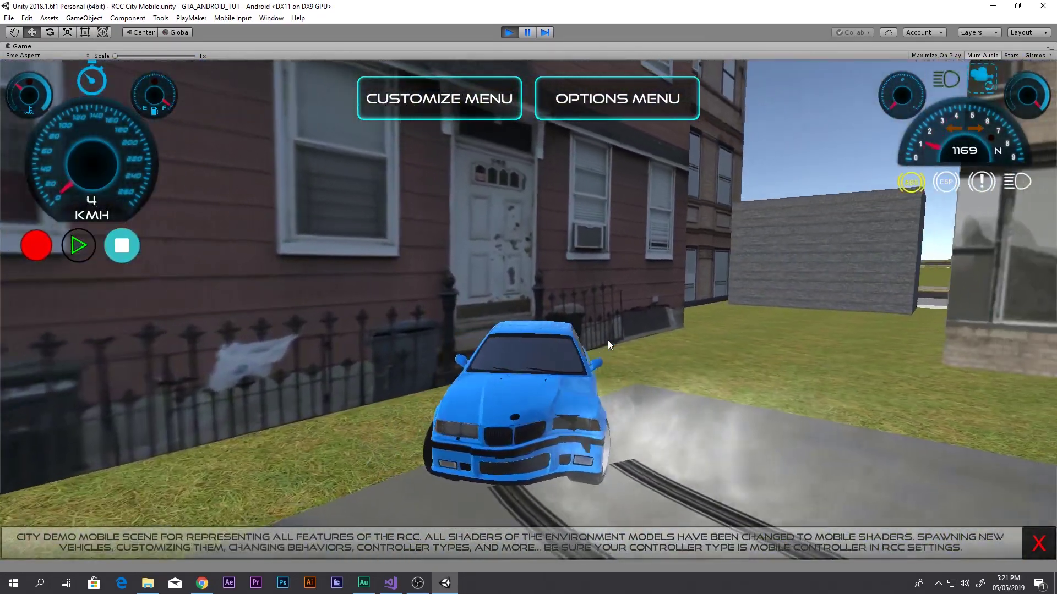
key(Up)
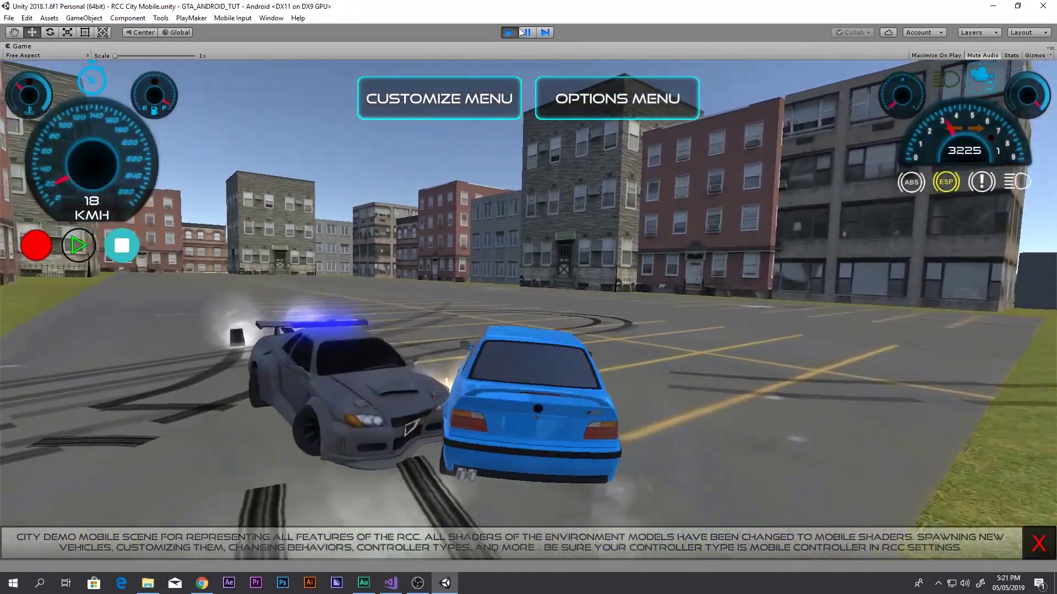
click(509, 33)
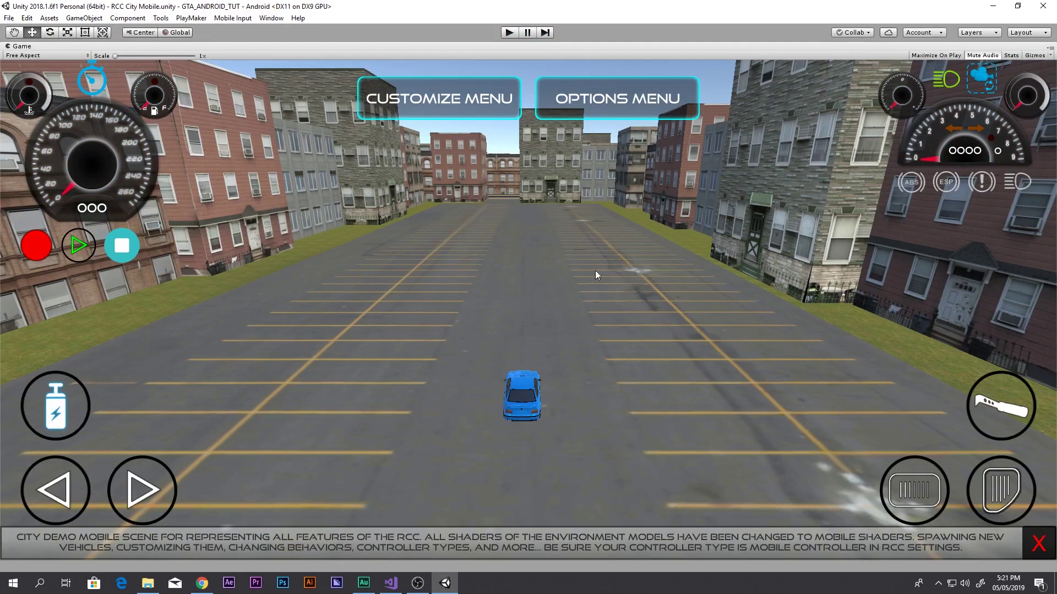
Step: Restore the editor layout, search the project assets for "settin" and show the RCC_Settings asset's properties
key(shift+space)
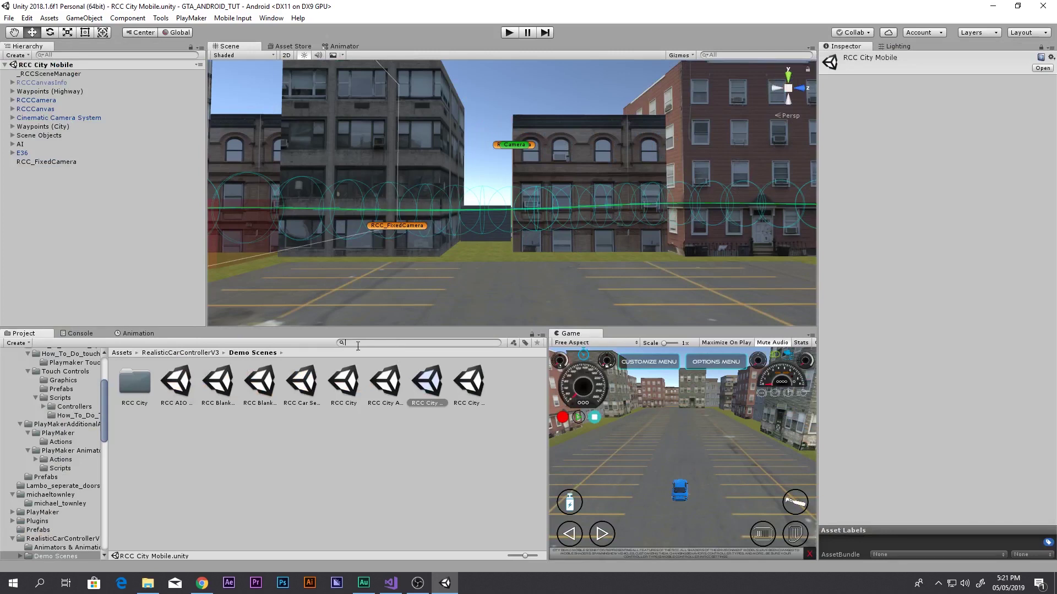
text(s)
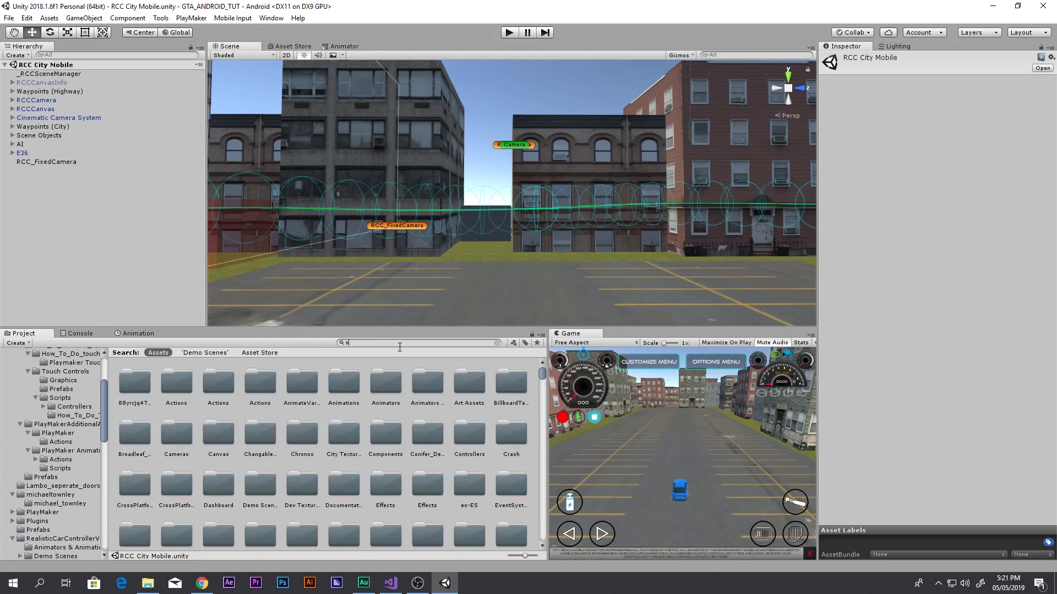
text(ettin)
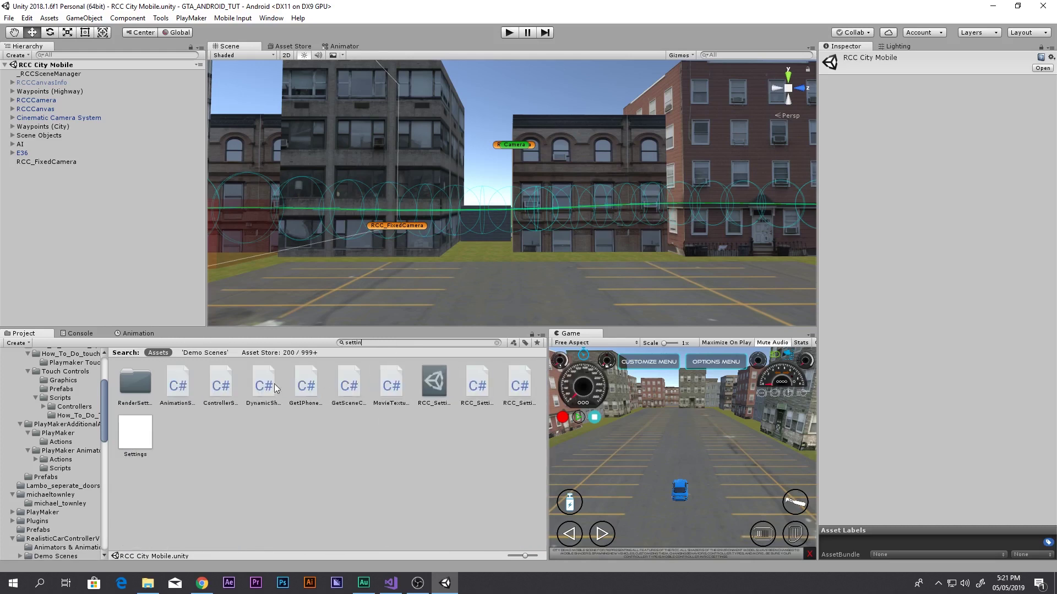
click(438, 398)
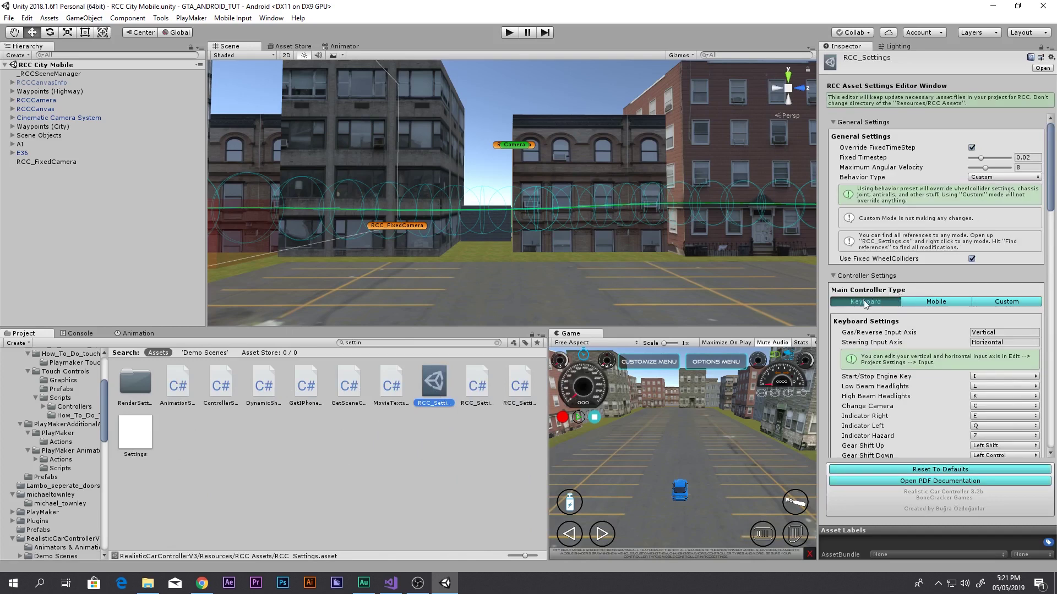
Step: Compare the Mobile and Custom controller options in RCC_Settings and set the Main Controller Type to Mobile
click(935, 301)
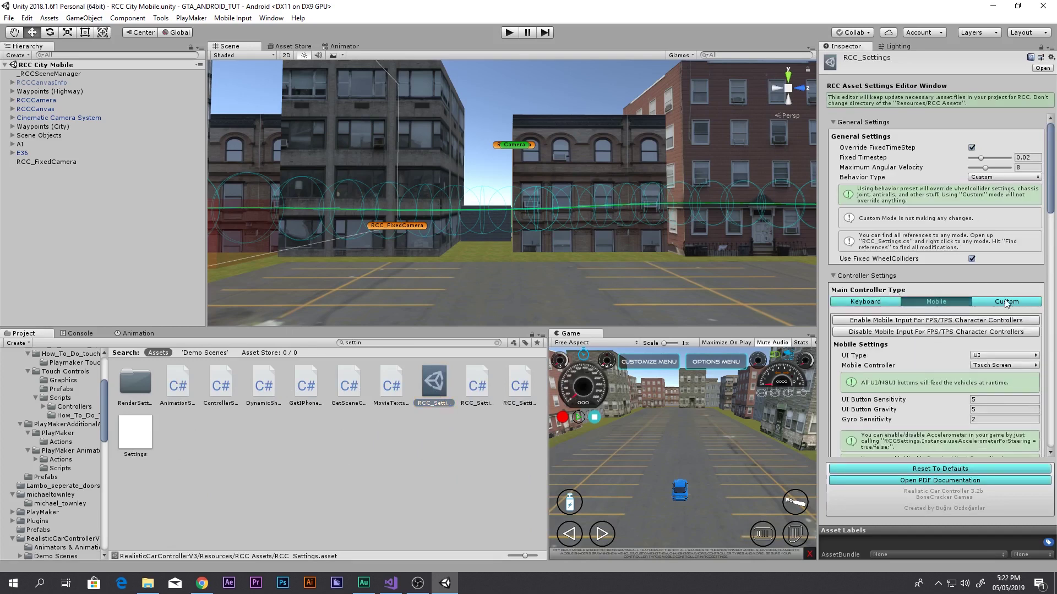
scroll(983, 376, down, 4)
scroll(936, 319, up, 2)
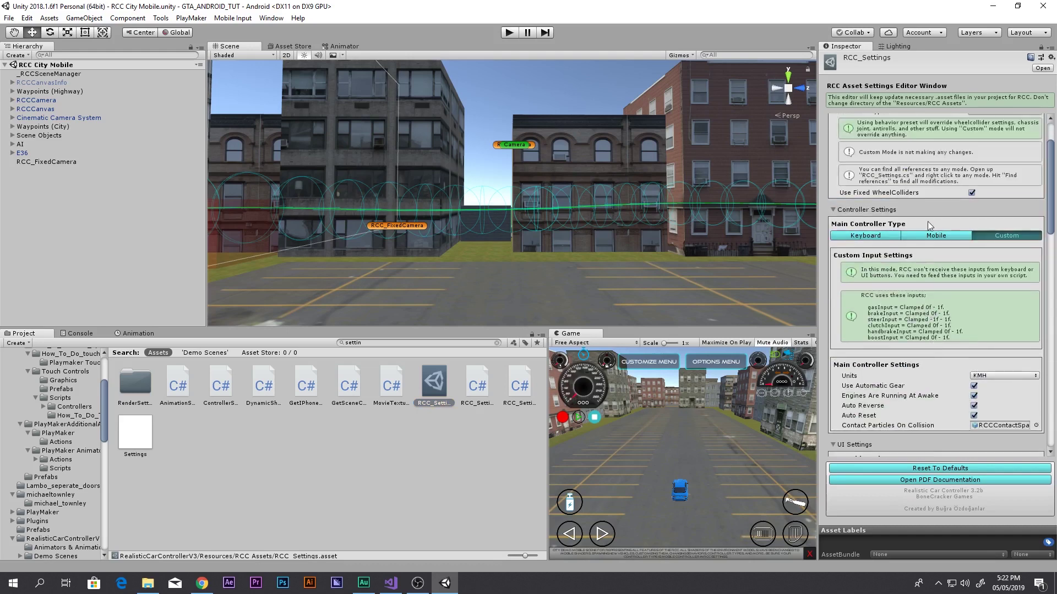
click(935, 235)
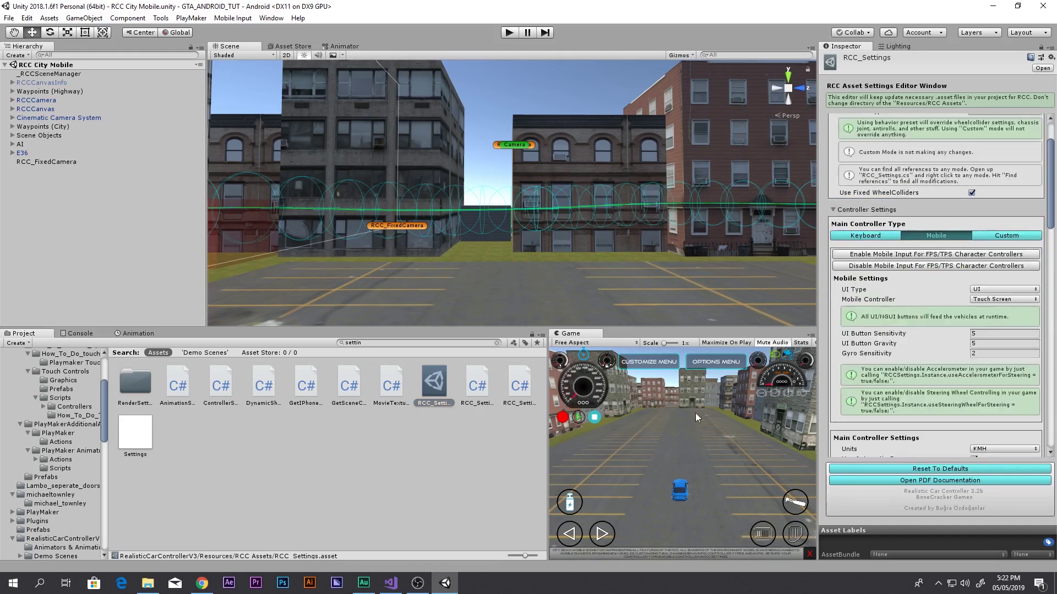
Step: Run the scene with the Game view maximized, accelerate with the on-screen gas pedal and mute the game audio
key(shift+space)
click(508, 34)
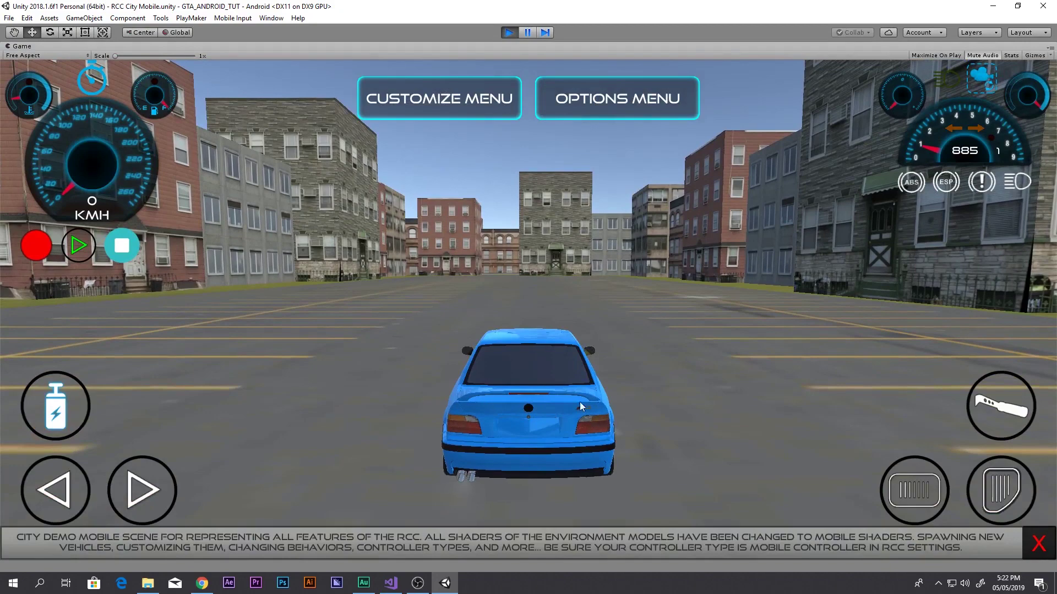
click(996, 493)
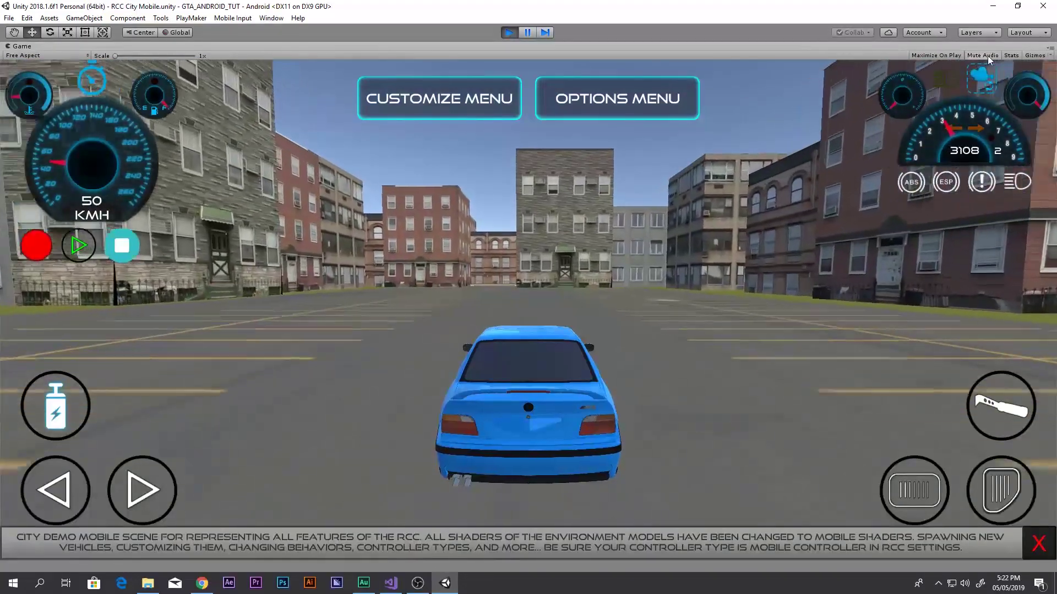
click(987, 57)
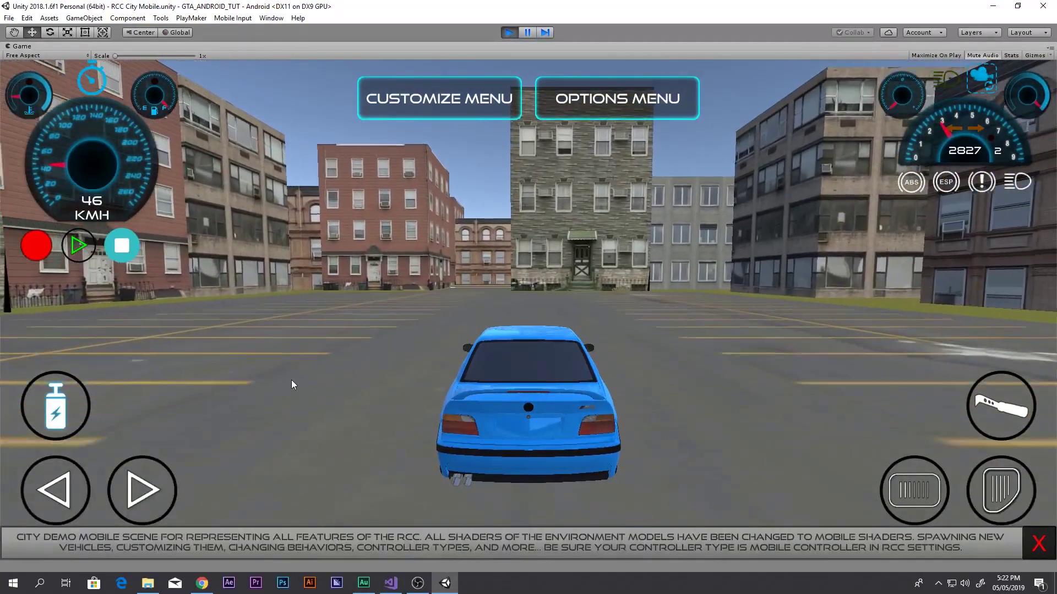
Step: Test-drive the blue car around the city lot with the on-screen steering arrows, gas pedal and handbrake
click(61, 498)
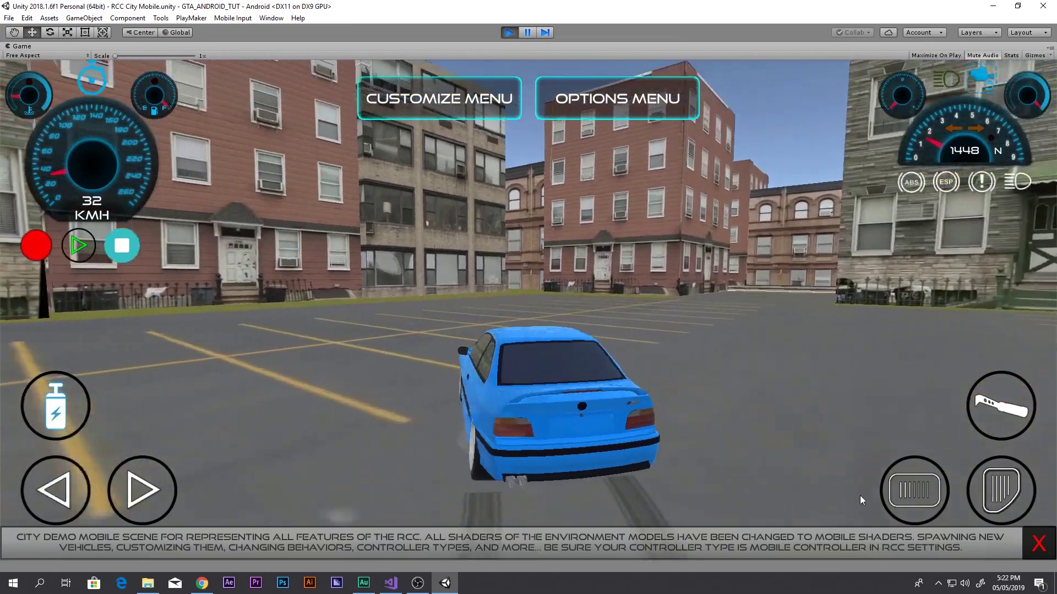
click(1001, 482)
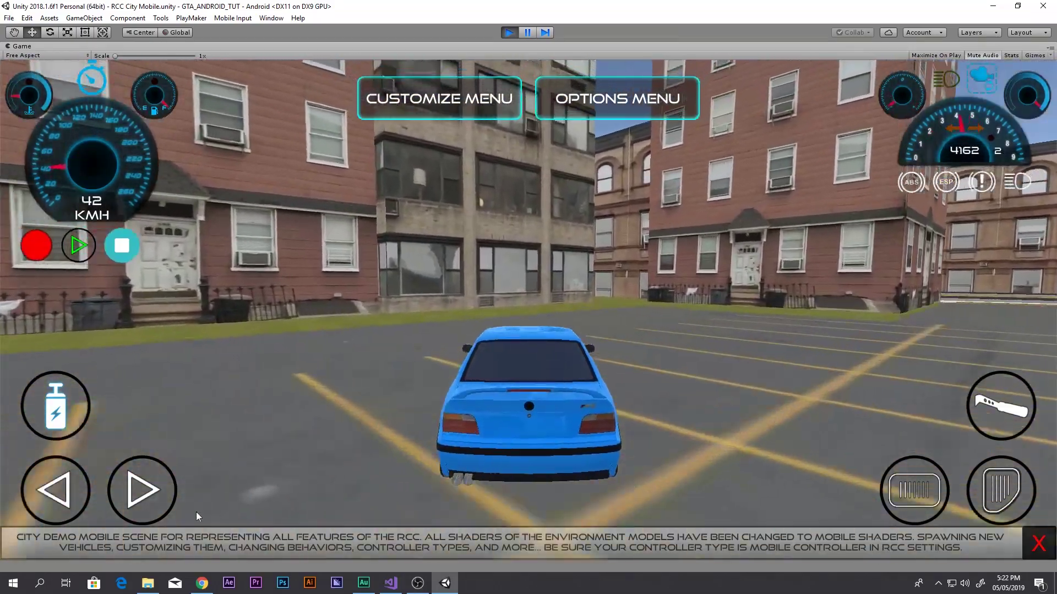
click(160, 491)
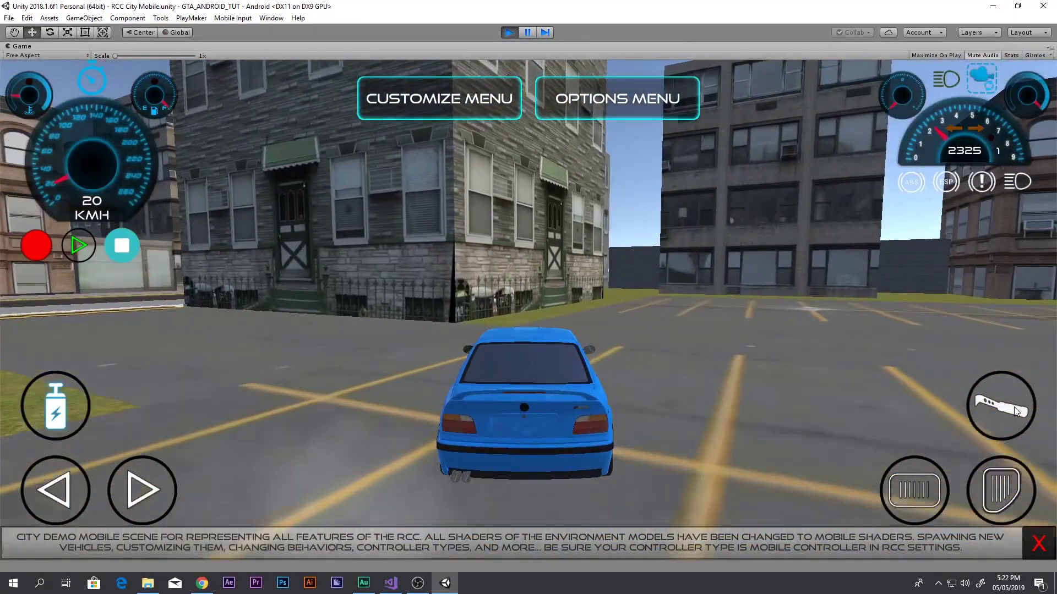
click(1016, 411)
drag(1015, 412, 1016, 412)
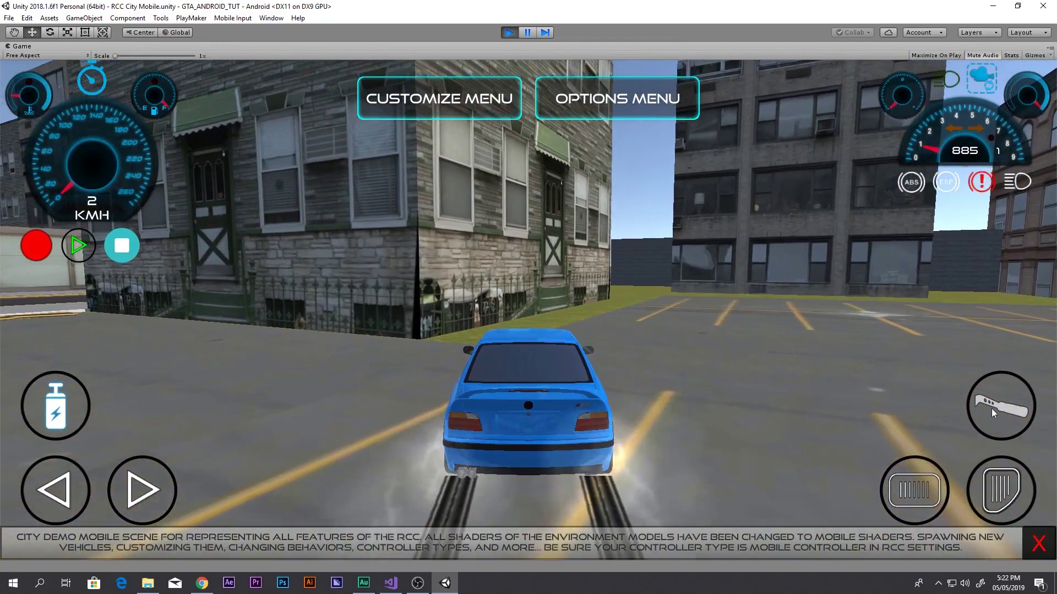
drag(1004, 500, 1004, 501)
drag(134, 468, 135, 469)
drag(983, 483, 983, 483)
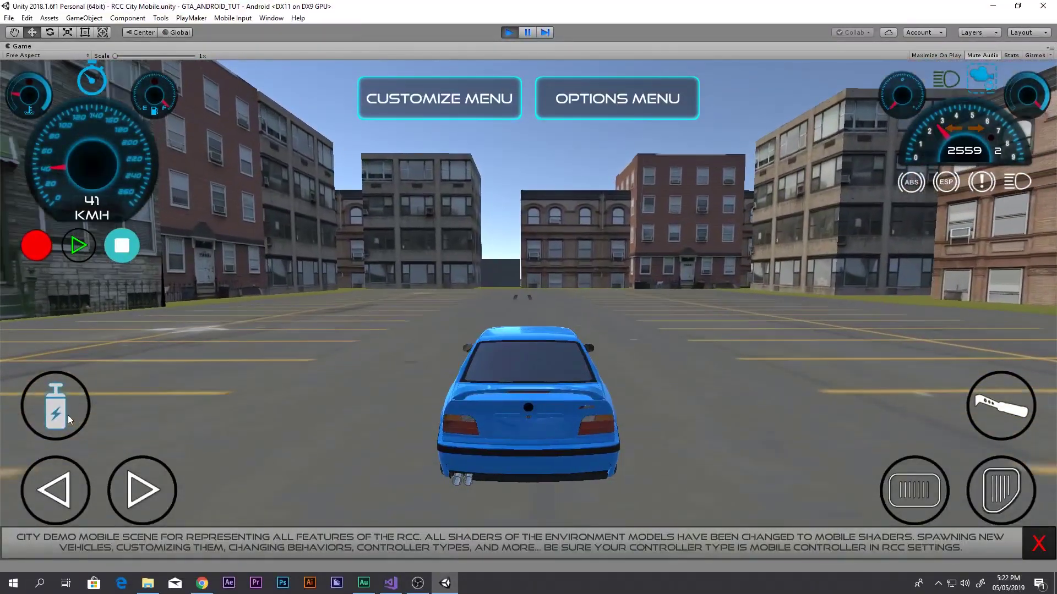
Step: Test the on-screen brake pedal at the grassy edge of the lot and stop the running scene
click(79, 246)
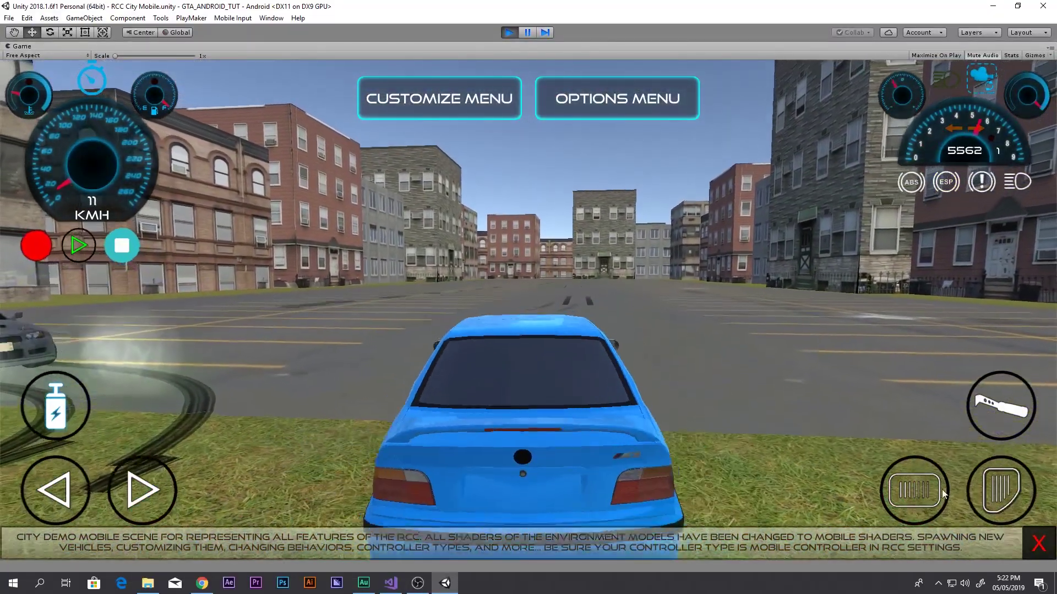
click(929, 493)
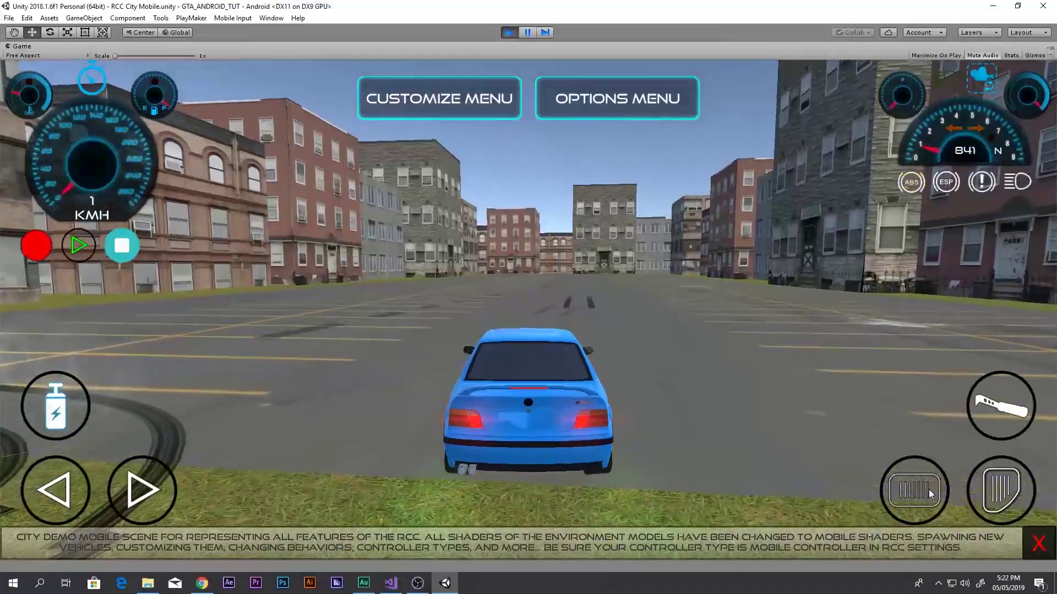
click(915, 490)
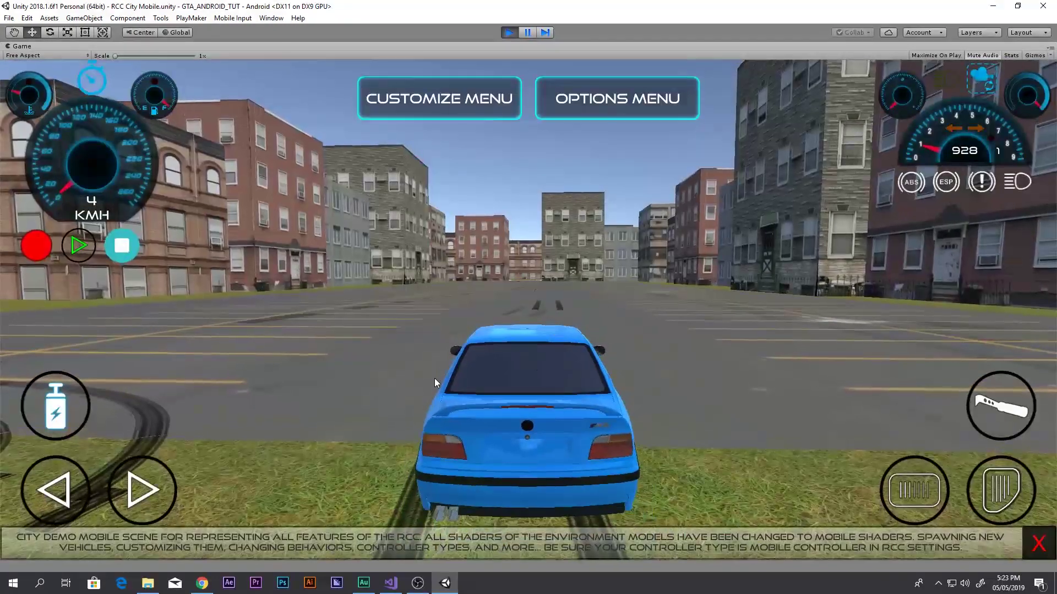
click(526, 33)
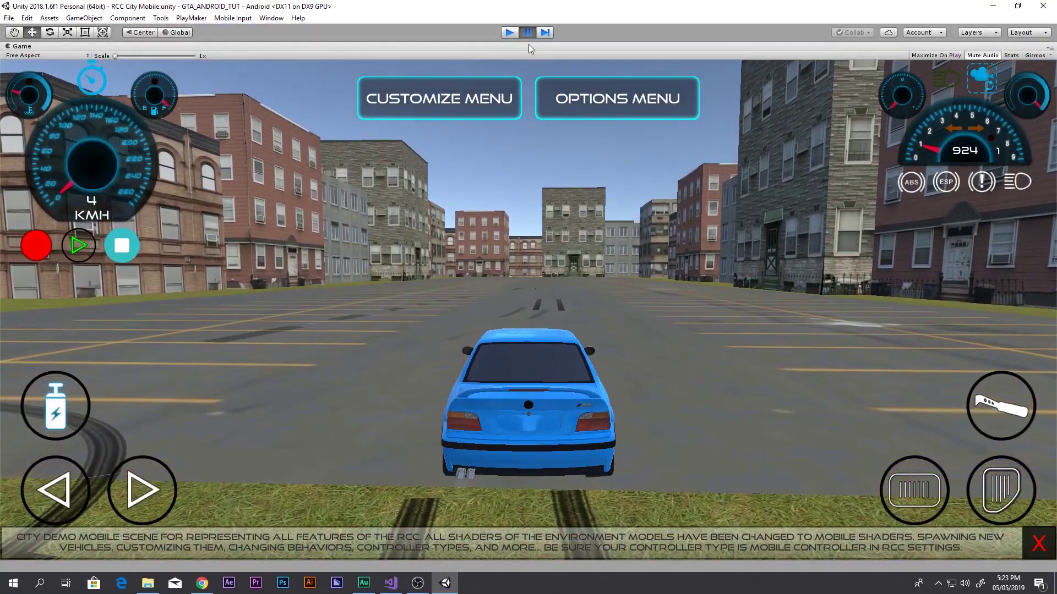
click(509, 33)
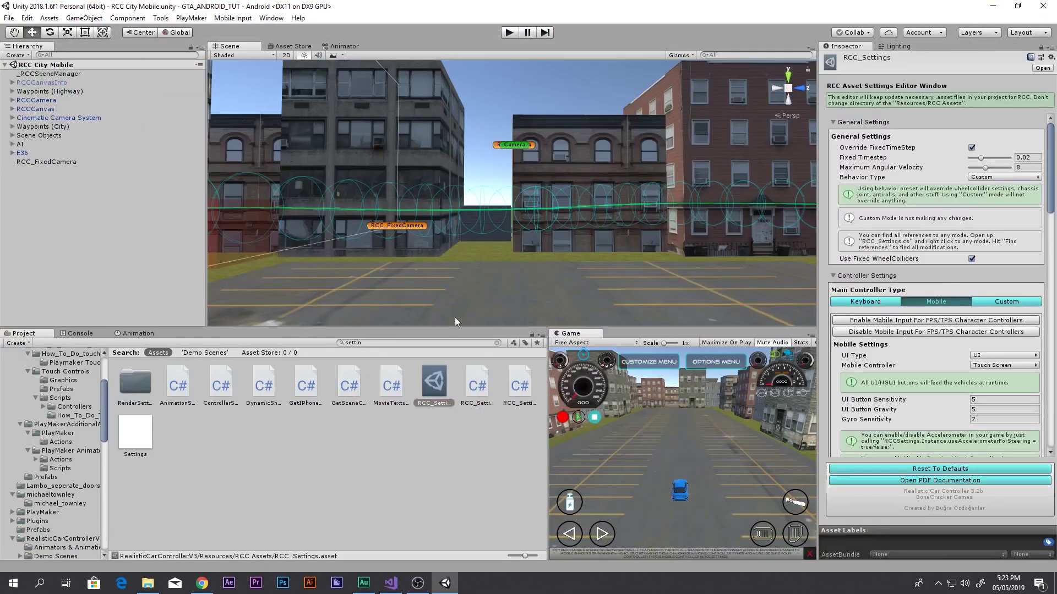
Step: Open the test scene from the project's root Assets folder to inspect its red car, jet and characters
click(339, 462)
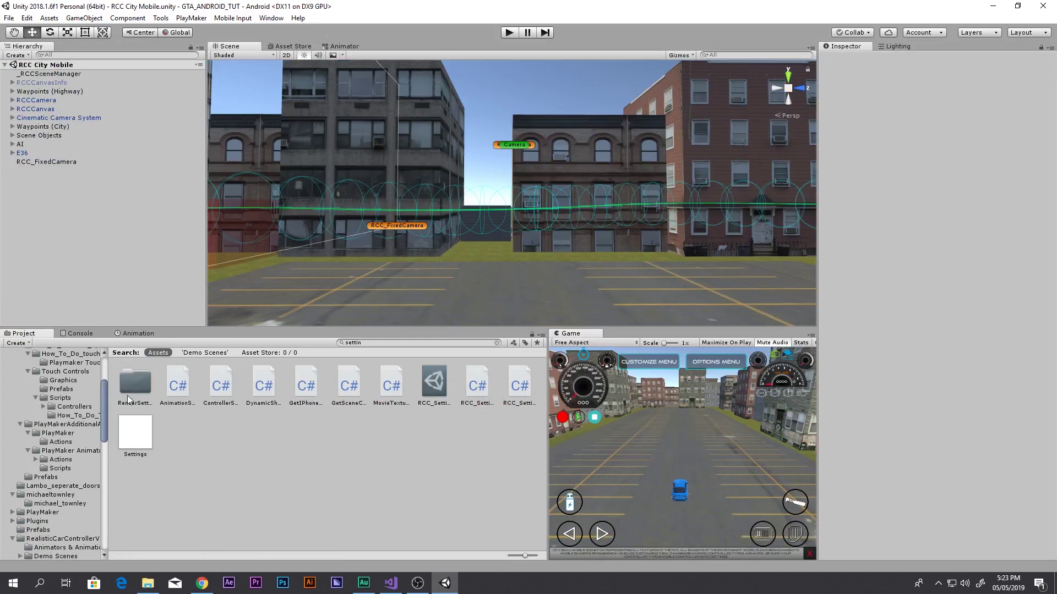
scroll(71, 380, up, 5)
click(70, 370)
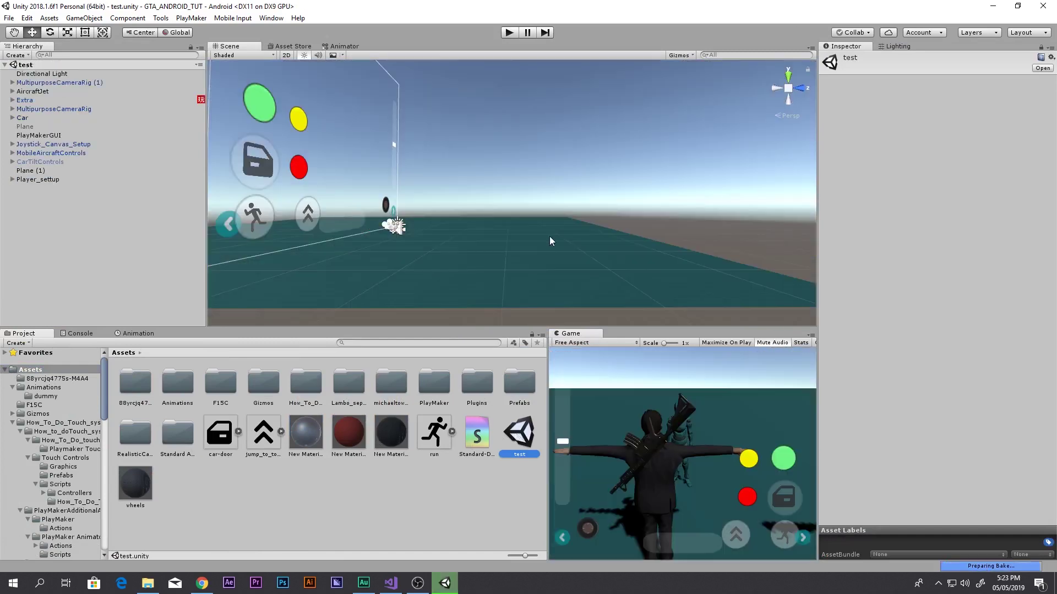
right_drag(551, 239, 473, 206)
alt+drag(472, 207, 500, 248)
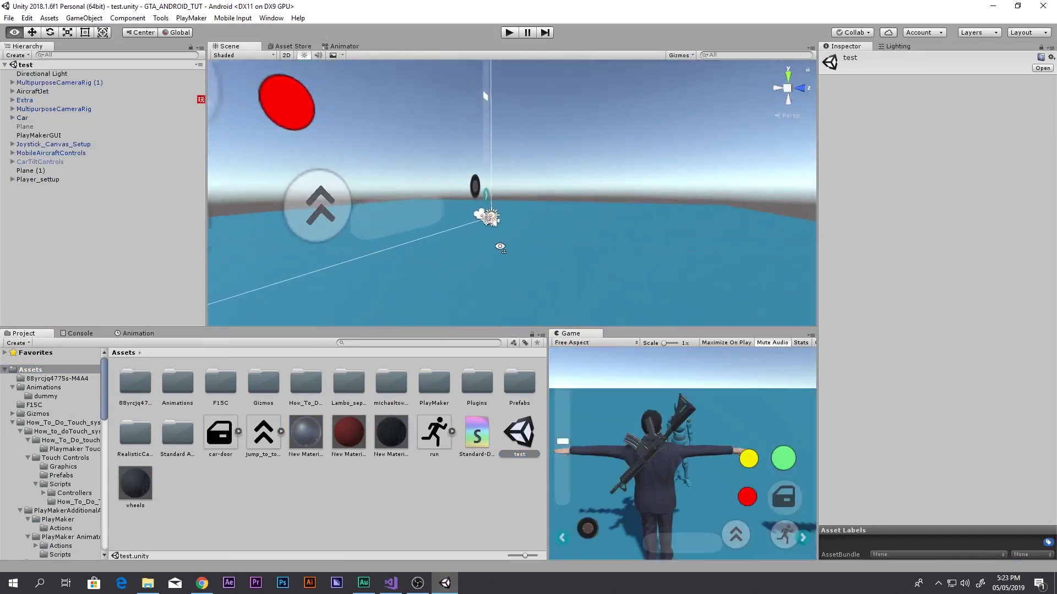
key(w)
right_drag(487, 248, 325, 364)
alt+drag(324, 365, 183, 335)
alt+drag(146, 338, 213, 319)
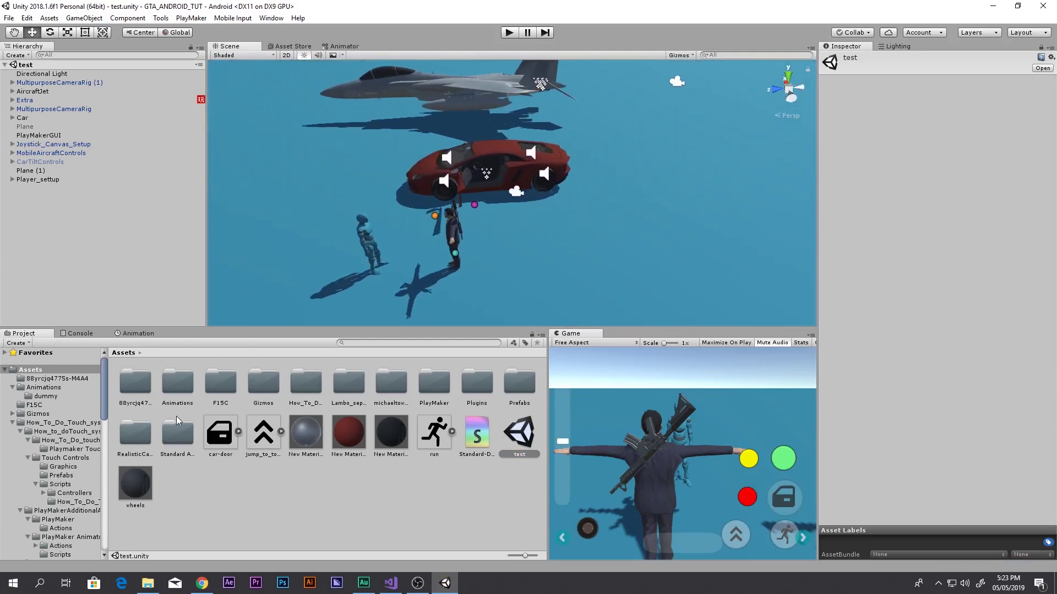
Step: Locate the Model_Skyline prefab in RealisticCarControllerV3/Prefabs/Vehicles and preview its model
click(149, 423)
double_click(151, 422)
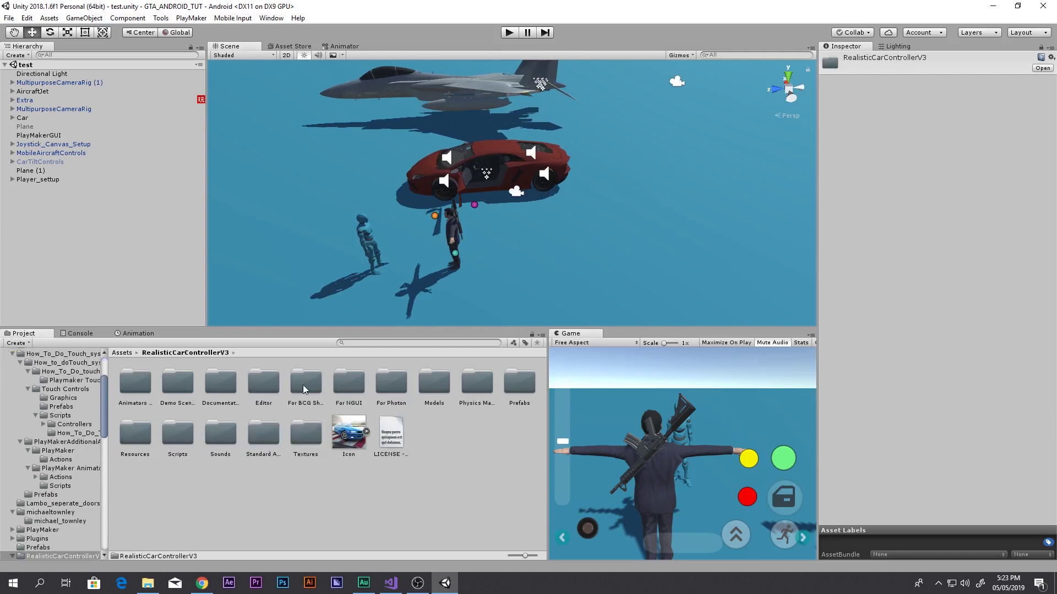
double_click(510, 389)
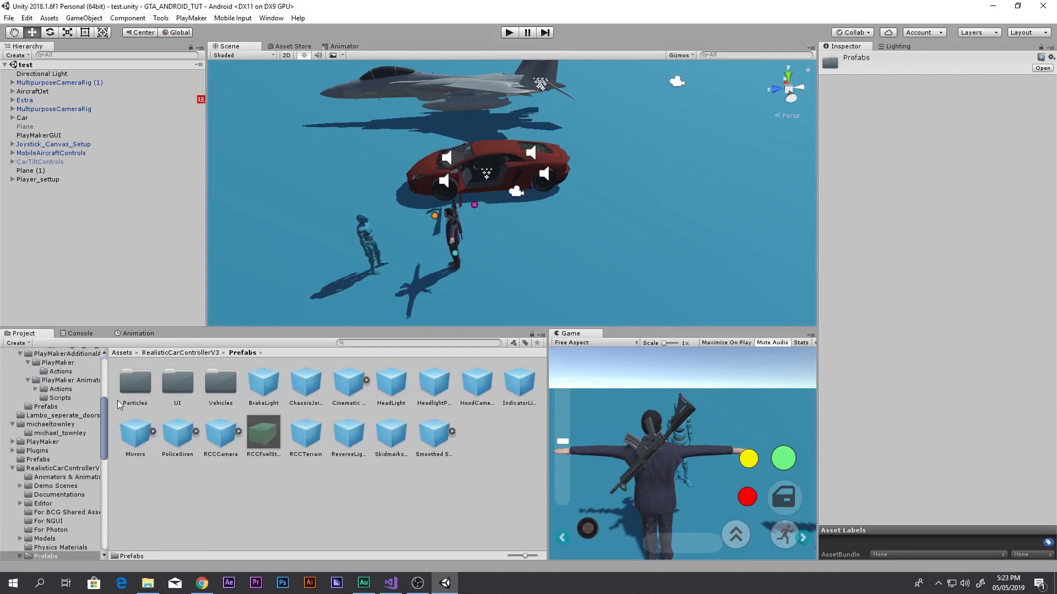
click(211, 391)
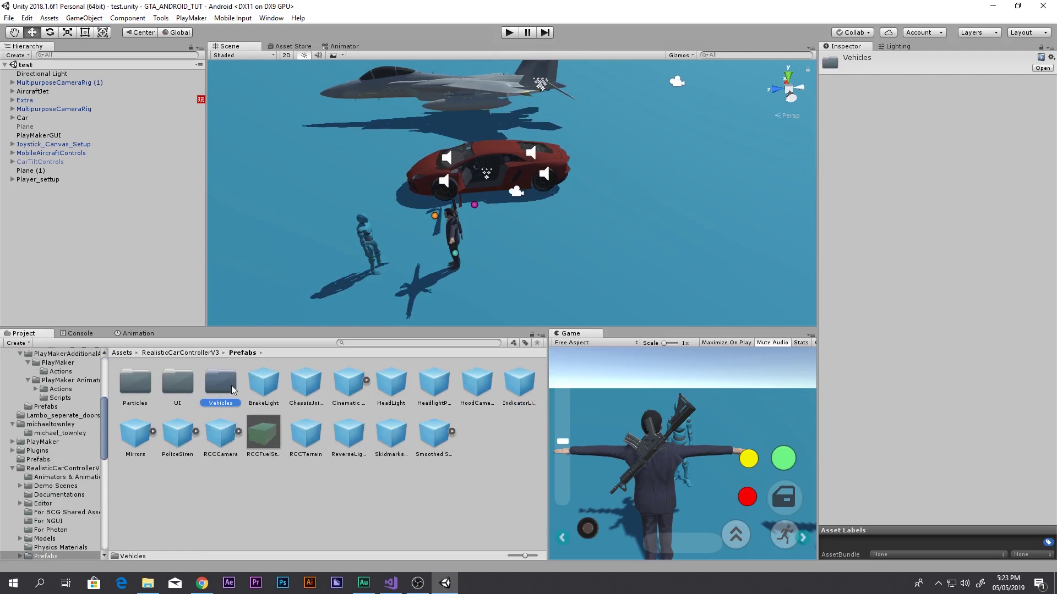
key(Return)
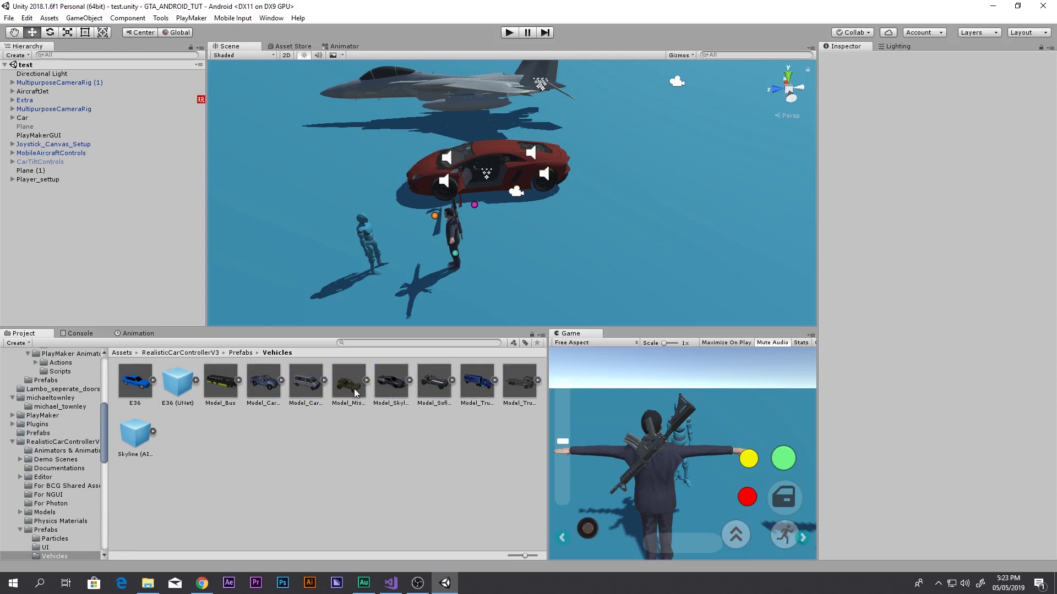
click(390, 385)
drag(915, 470, 688, 418)
scroll(493, 219, down, 4)
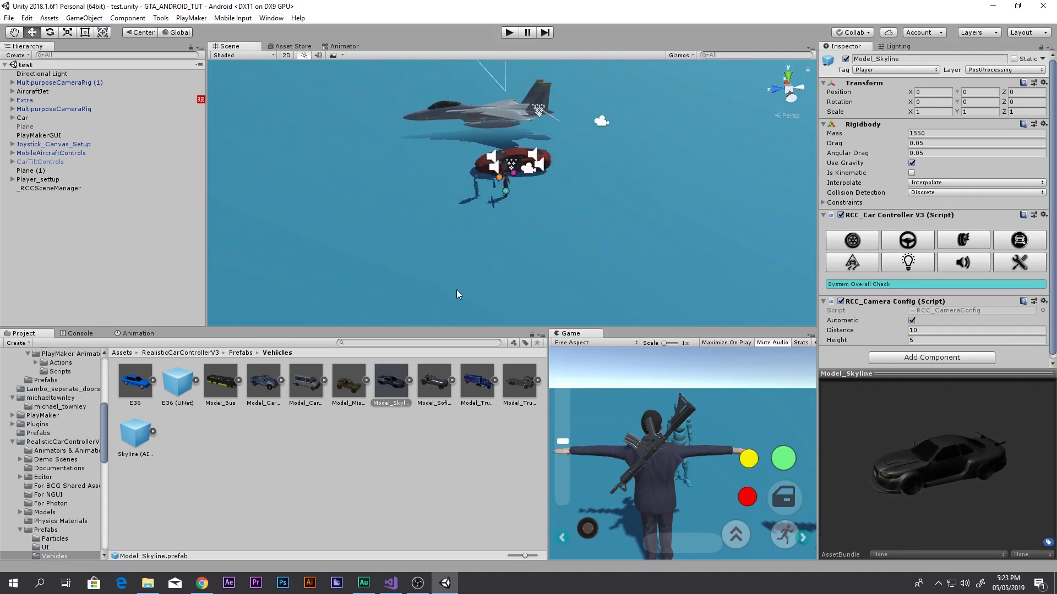
Step: Place the Model_Skyline prefab near the characters, raise it above the ground to about Y -5.59, and run the scene
drag(397, 396, 506, 230)
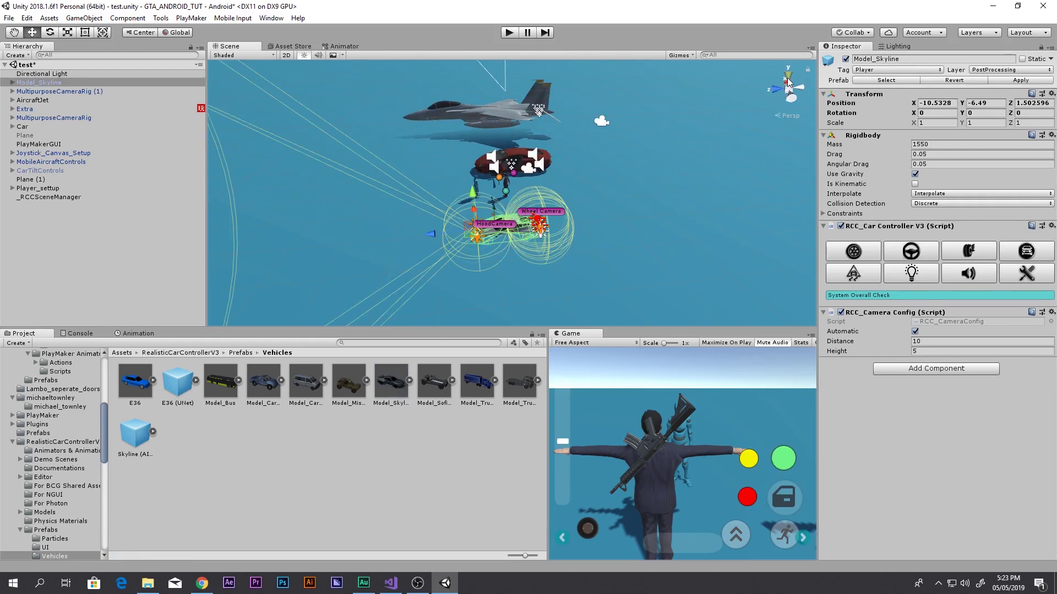
click(787, 84)
scroll(494, 198, down, 3)
scroll(573, 187, up, 5)
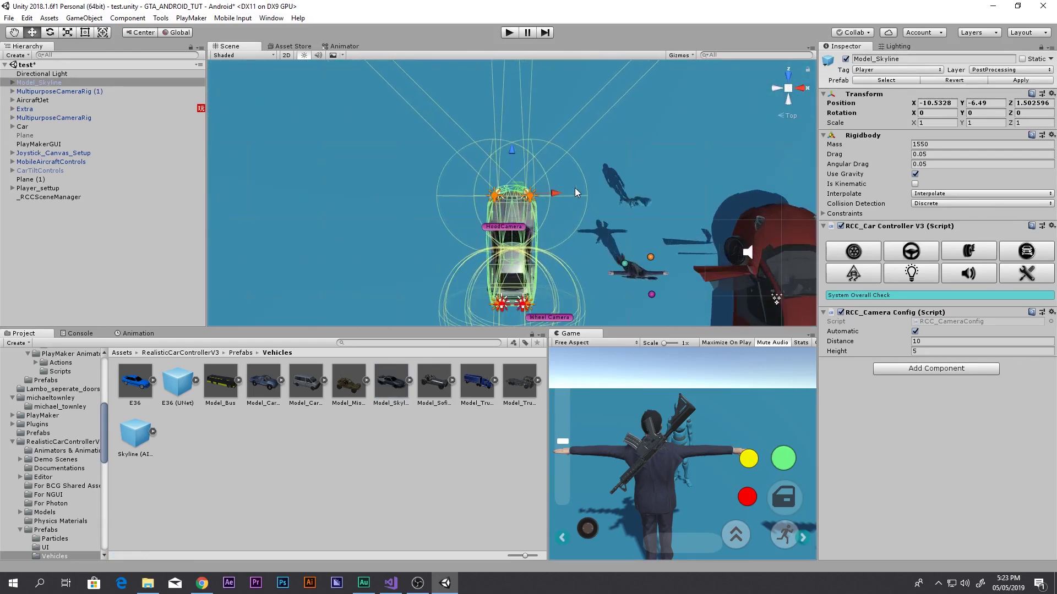
click(775, 88)
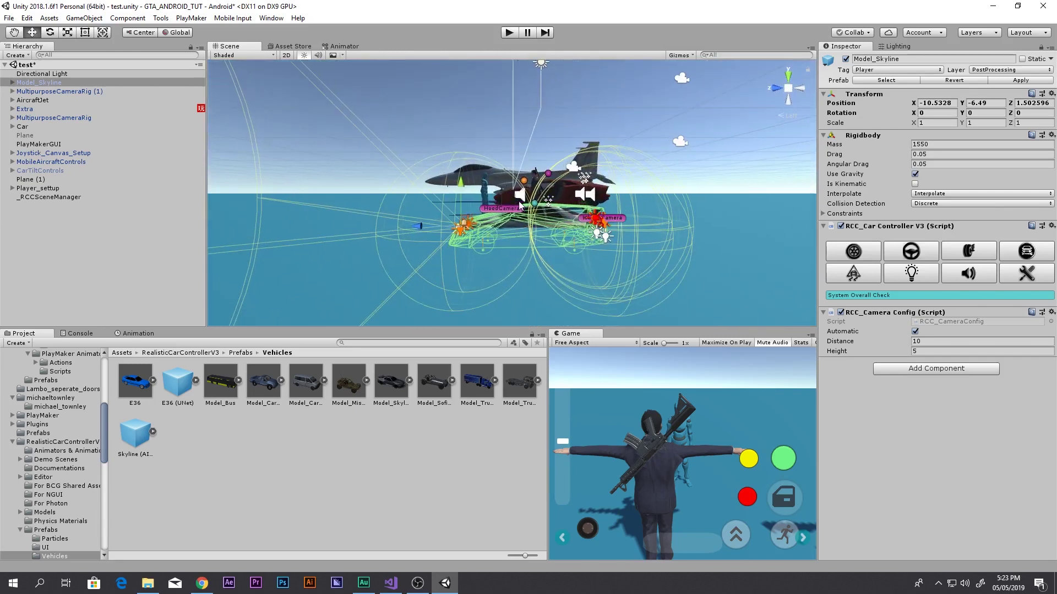
middle_drag(545, 195, 519, 180)
drag(442, 168, 444, 136)
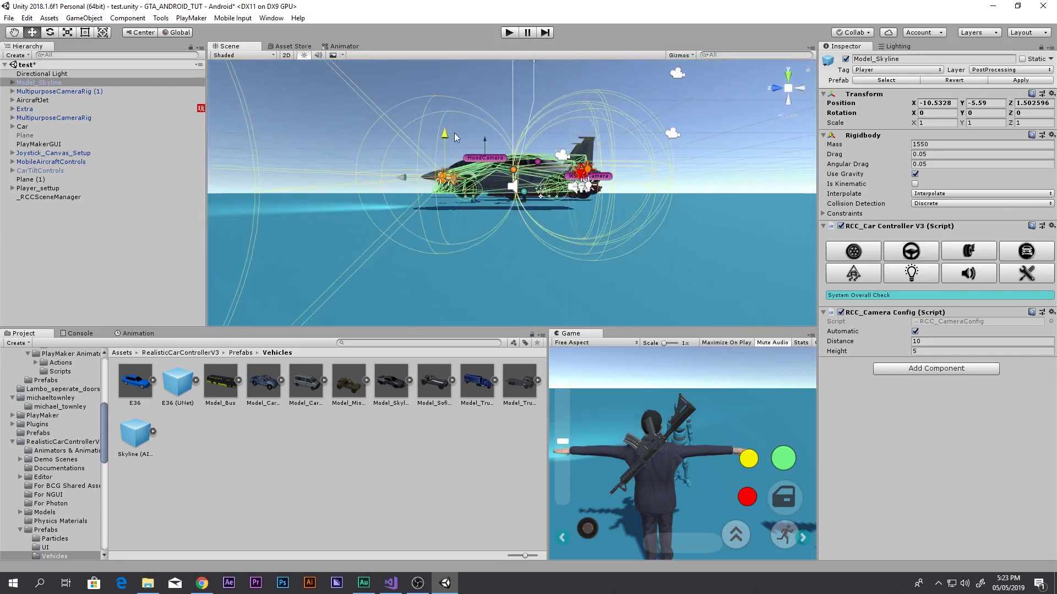
click(509, 33)
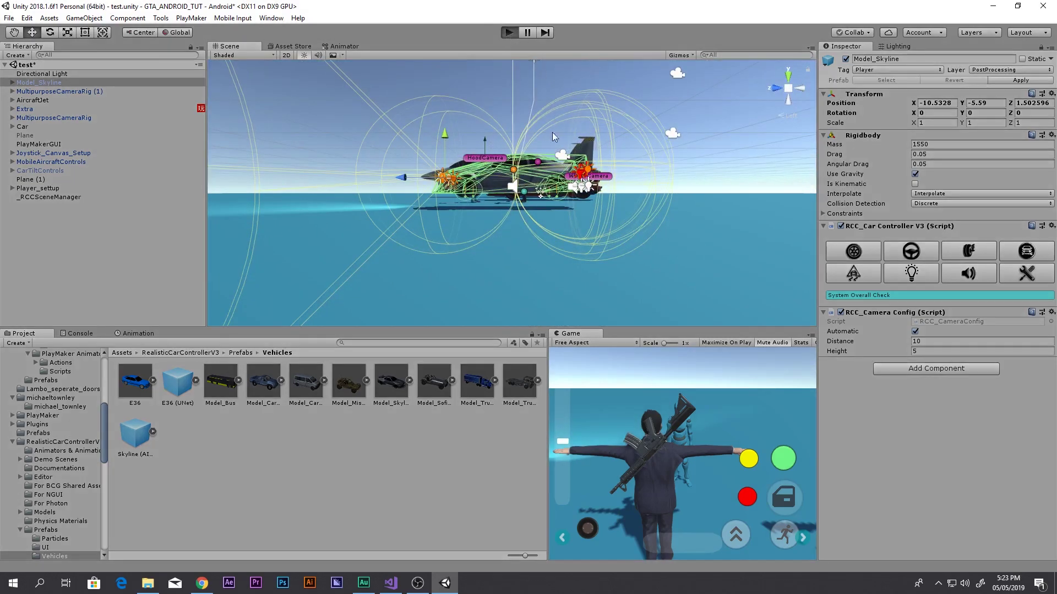
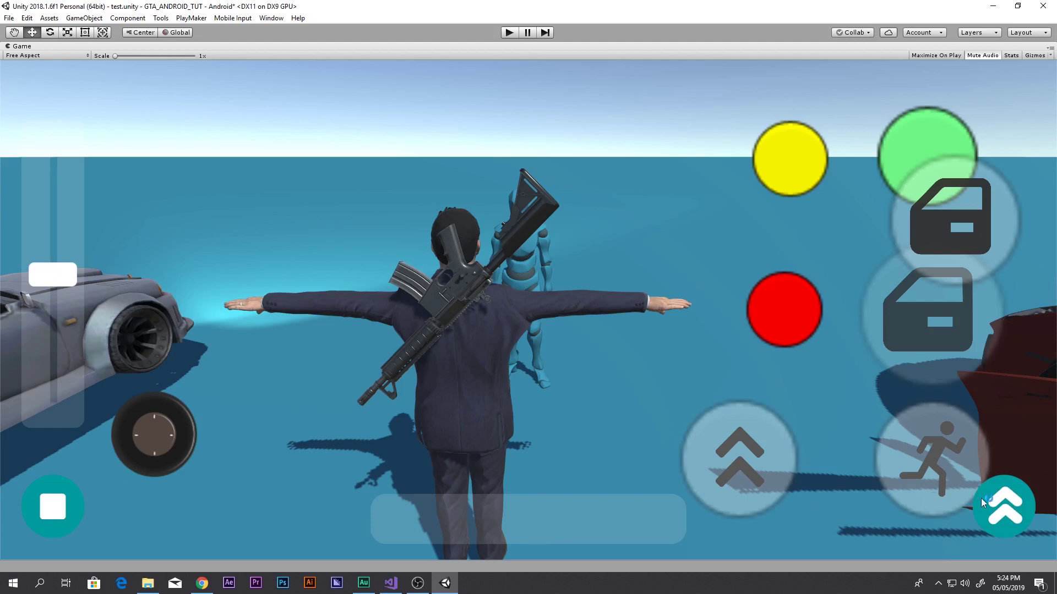
Step: Restore the editor layout from the maximized Game view and deactivate the CarTiltControls object
key(shift+space)
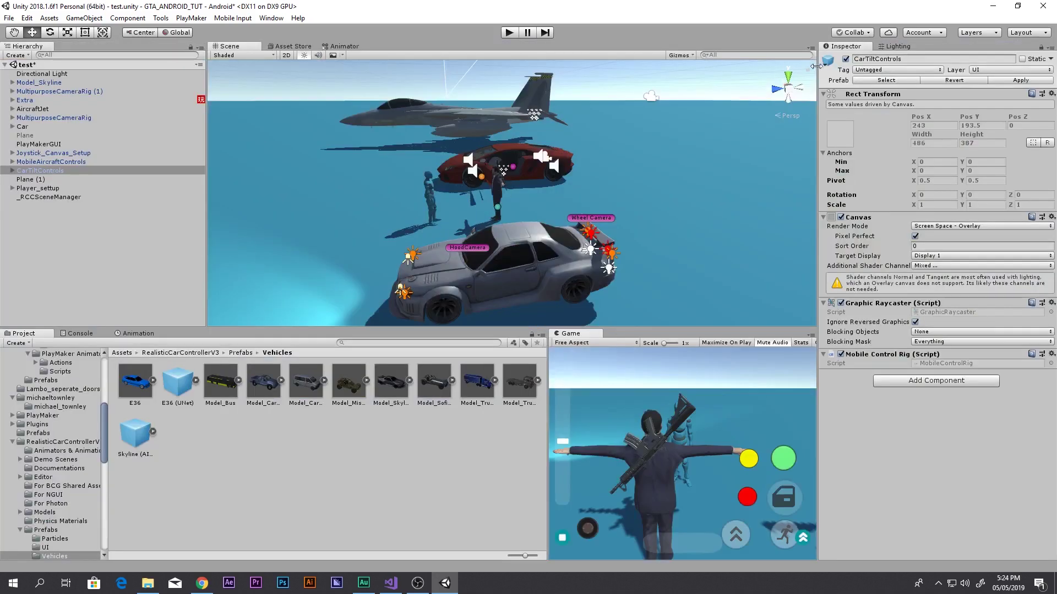
click(846, 59)
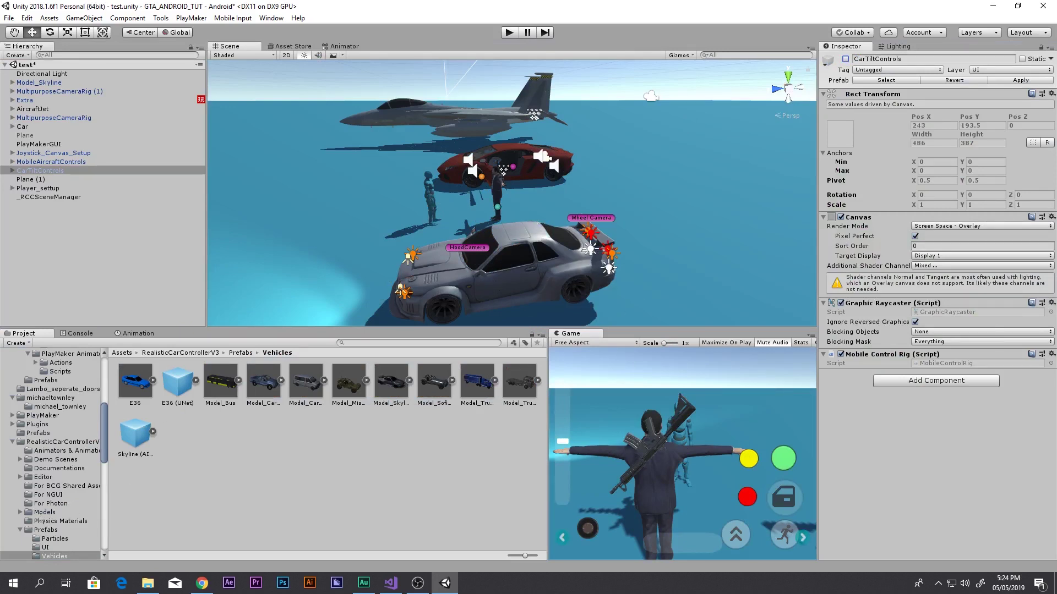
key(alt+Tab)
alt+drag(630, 124, 520, 182)
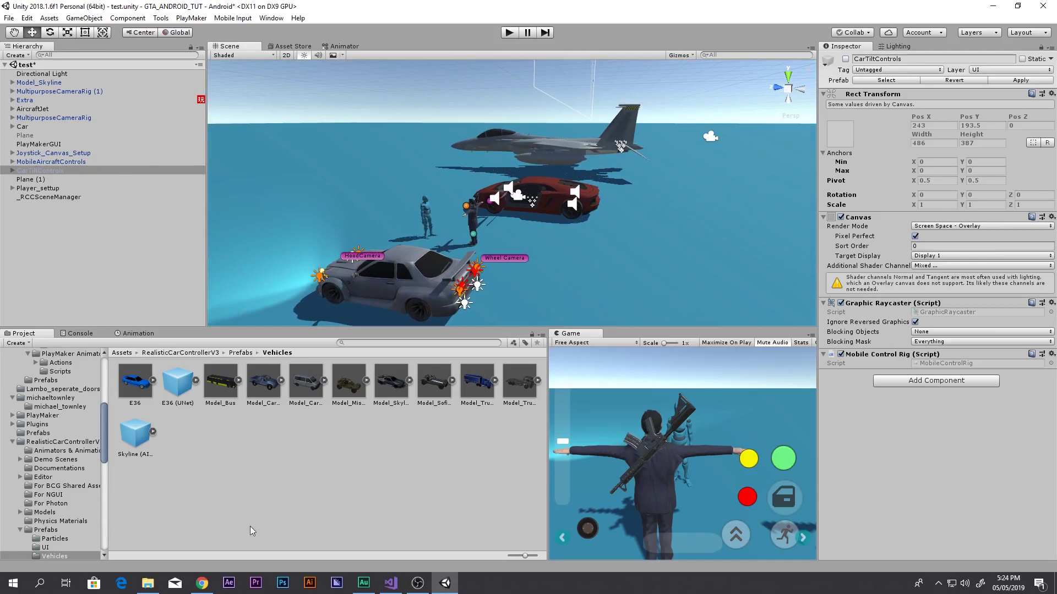
Step: Open the UI folder of the RealisticCarControllerV3 prefabs and inspect the properties of its canvas prefabs
click(269, 550)
key(BackSpace)
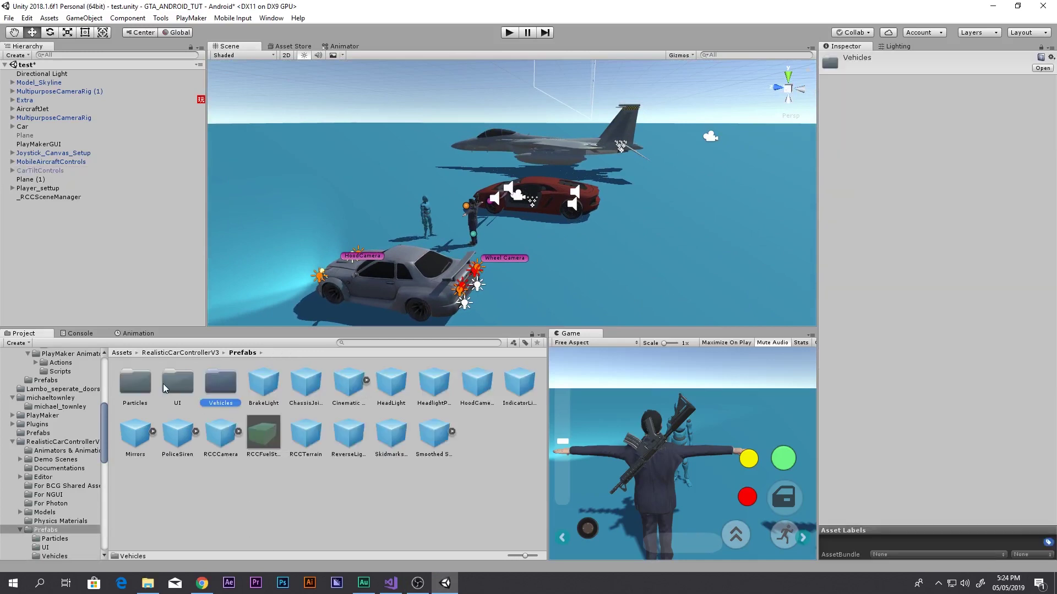
click(172, 388)
double_click(187, 385)
click(129, 385)
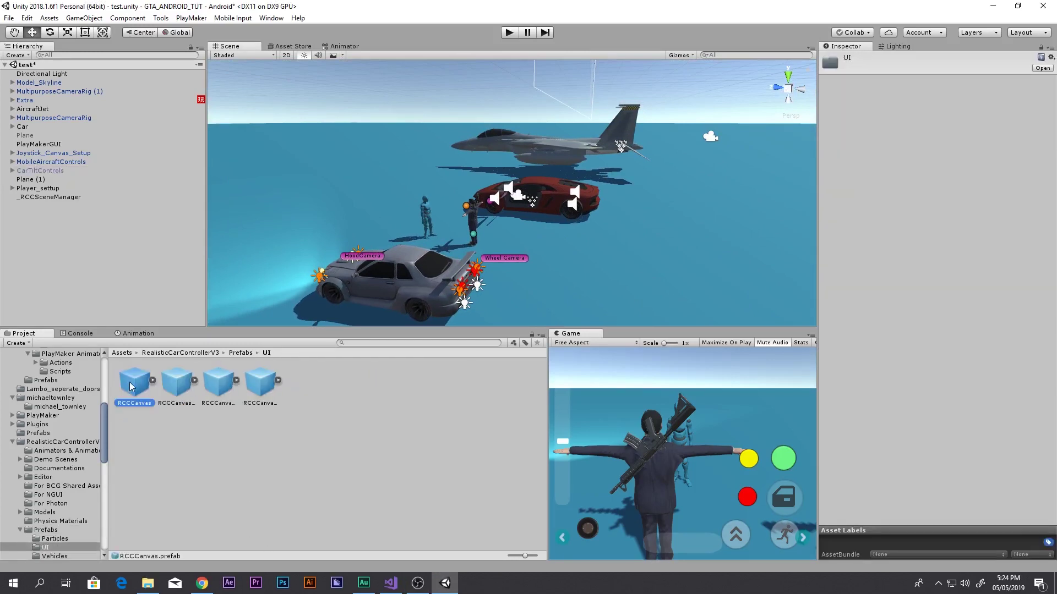
click(175, 385)
click(221, 384)
click(260, 381)
click(138, 386)
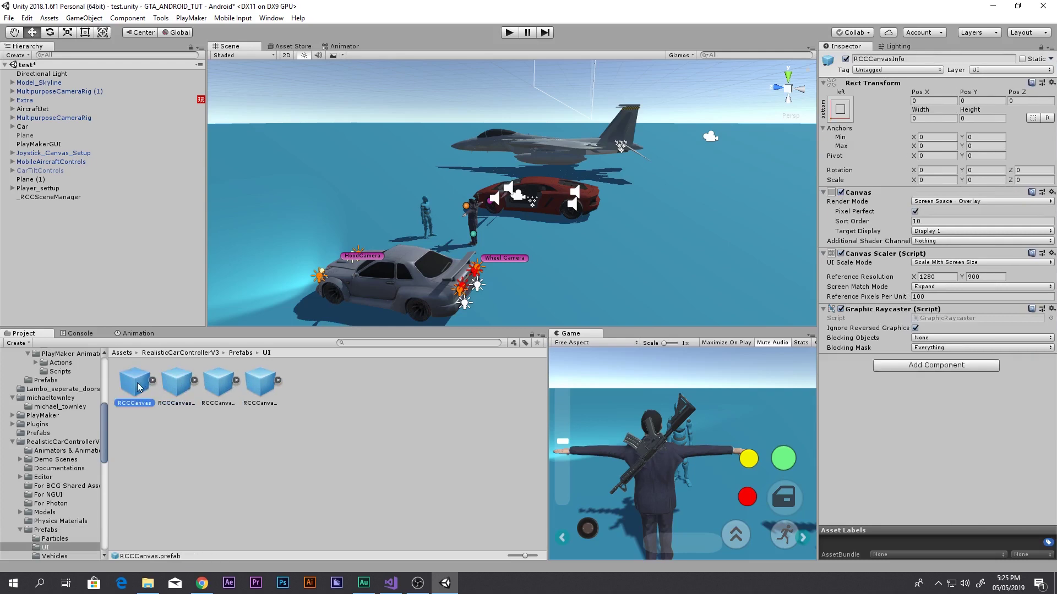
key(Right)
key(Right)
key(Right)
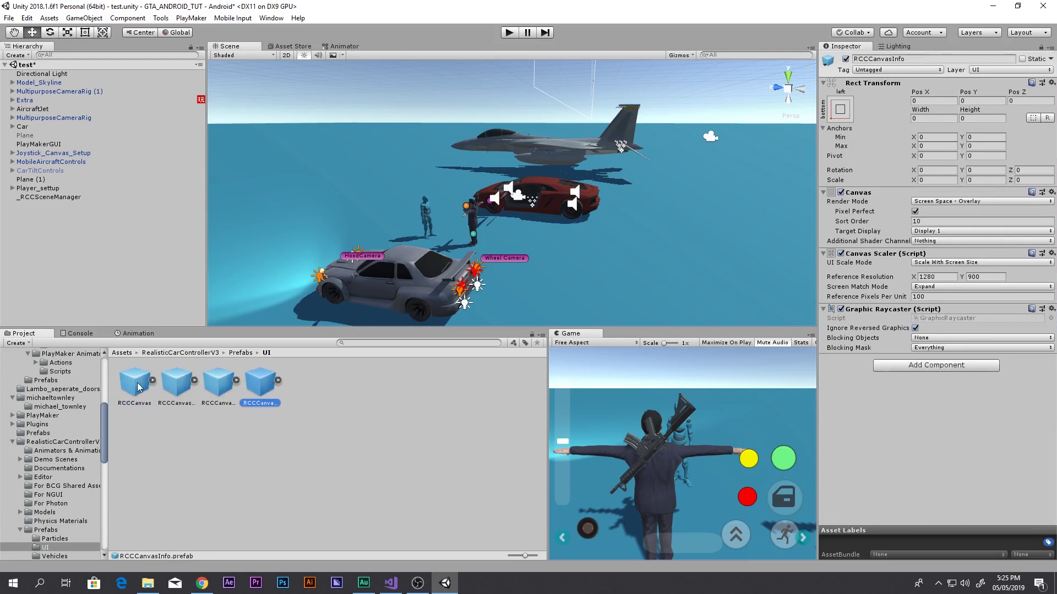
key(Left)
key(Left)
Step: Add the RCCCanvas prefab to the test scene's hierarchy and frame it in the Scene view
click(137, 387)
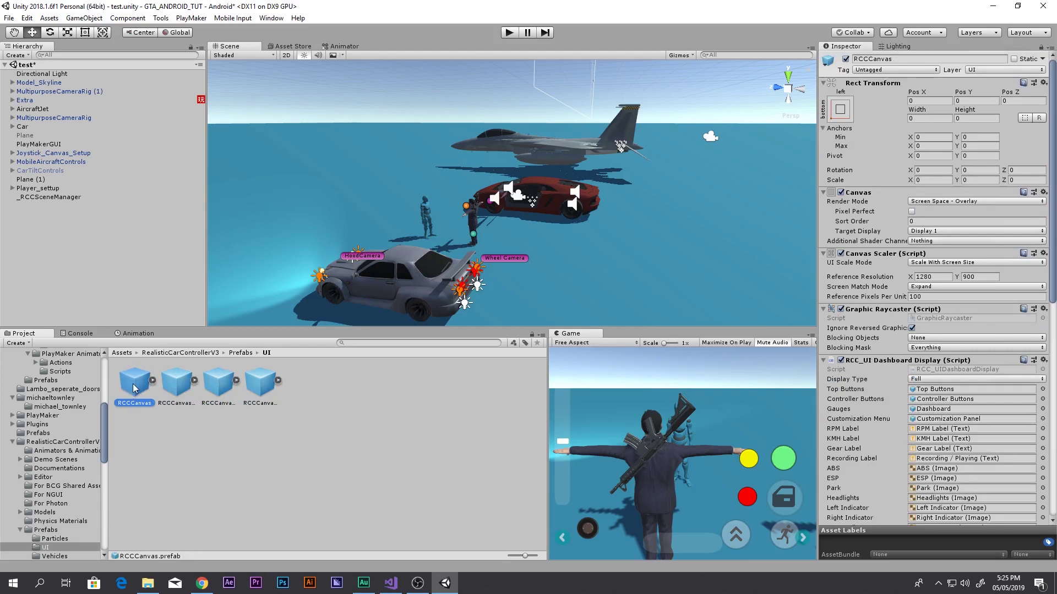
drag(134, 387, 82, 281)
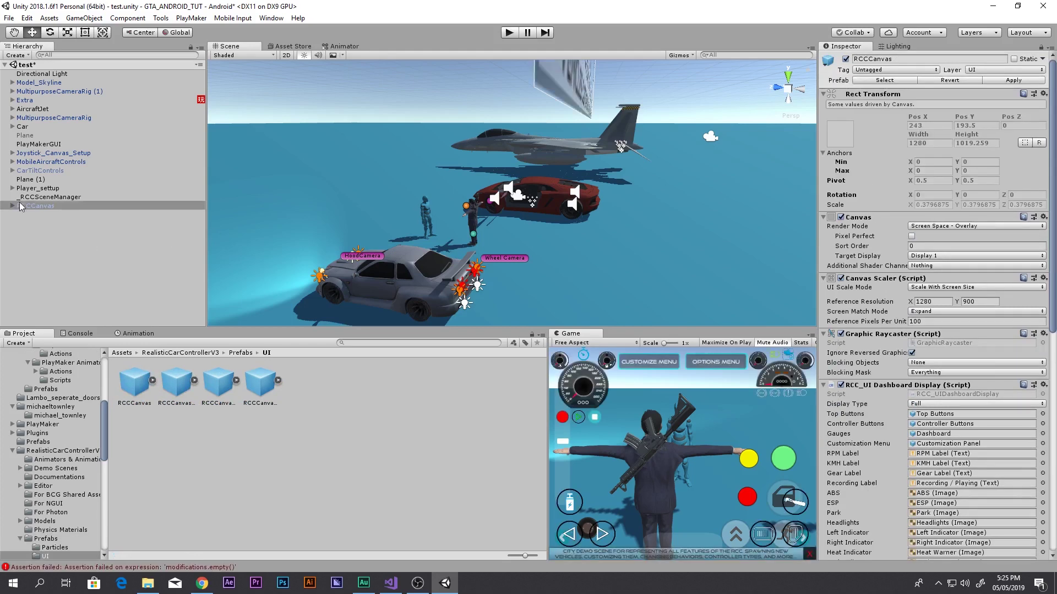
key(f)
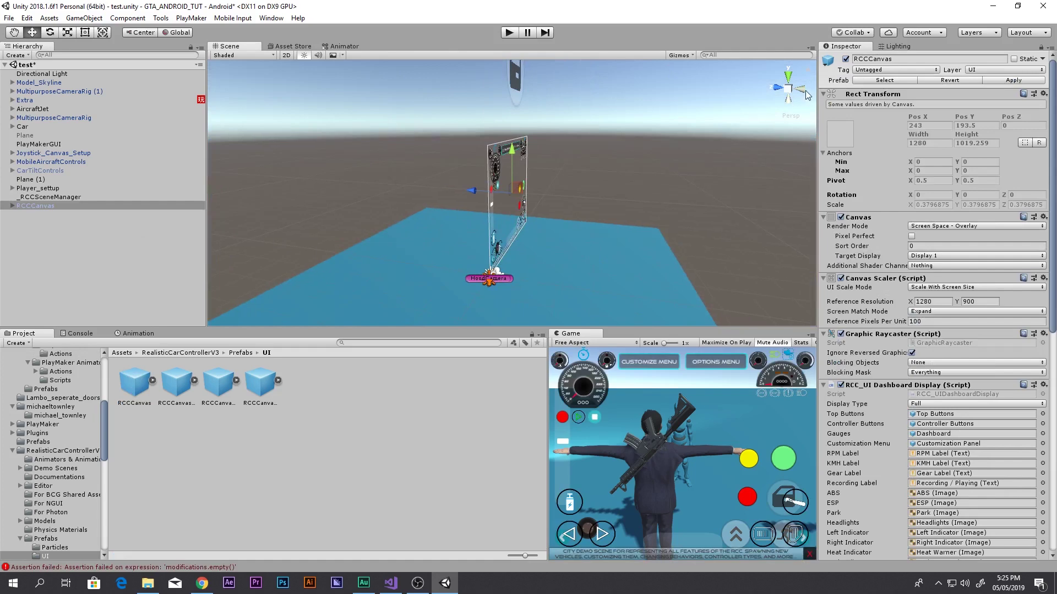
Step: Deactivate the Joystick_Canvas_Setup and MobileAircraftControls objects together, with the canvas viewed face-on in the Scene view
click(800, 88)
middle_drag(606, 213, 604, 216)
scroll(603, 216, up, 6)
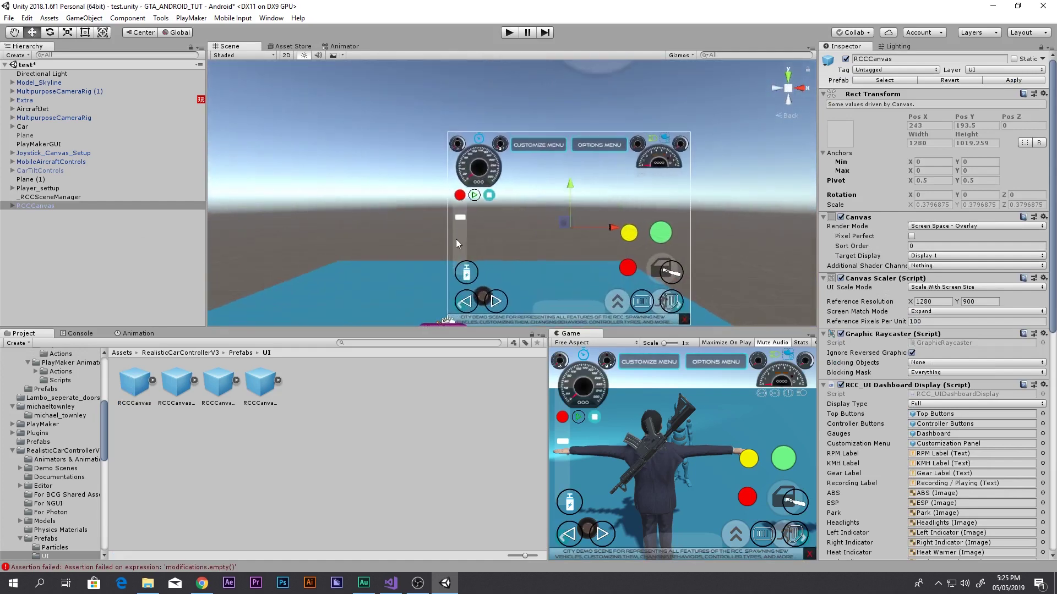
click(50, 92)
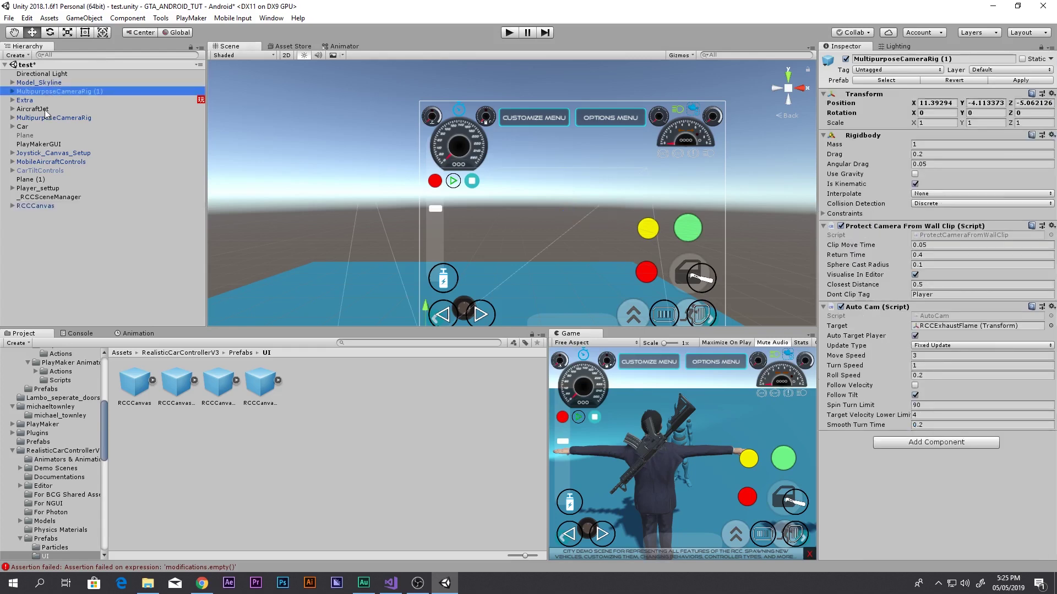
click(35, 154)
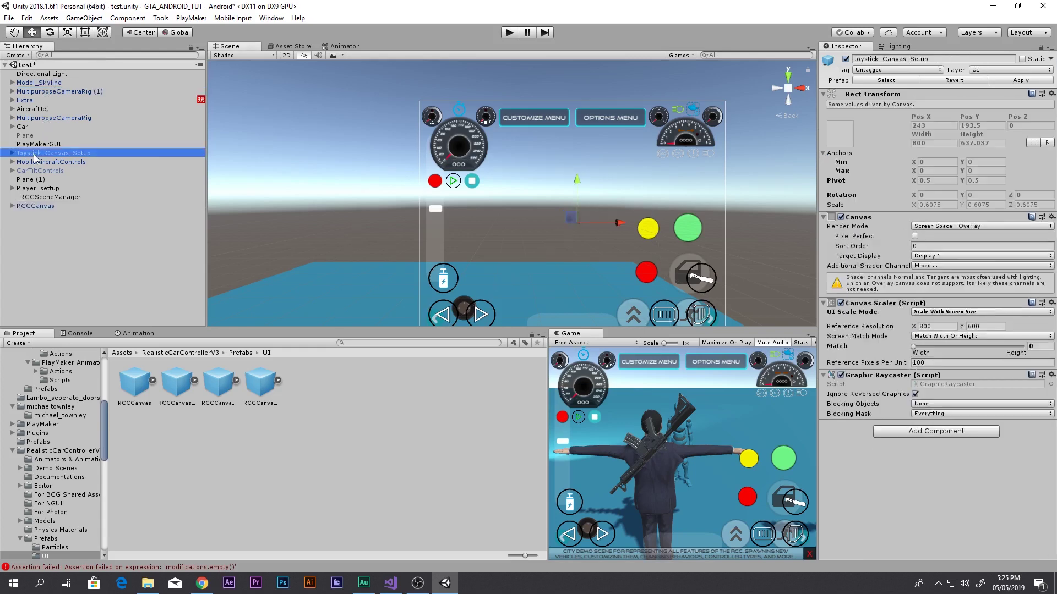
ctrl+click(34, 162)
click(845, 59)
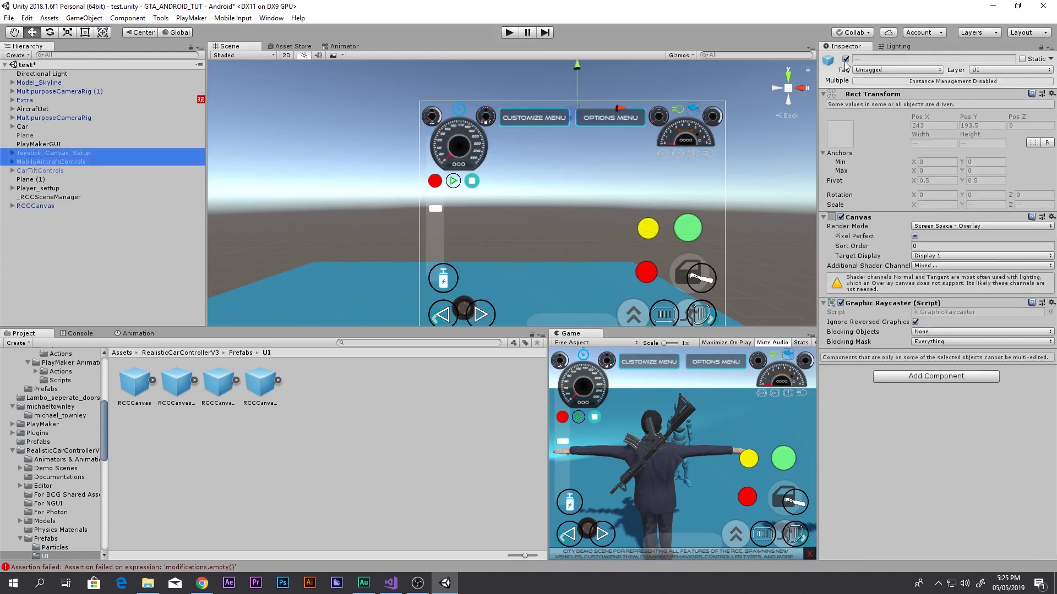
middle_drag(731, 146, 650, 161)
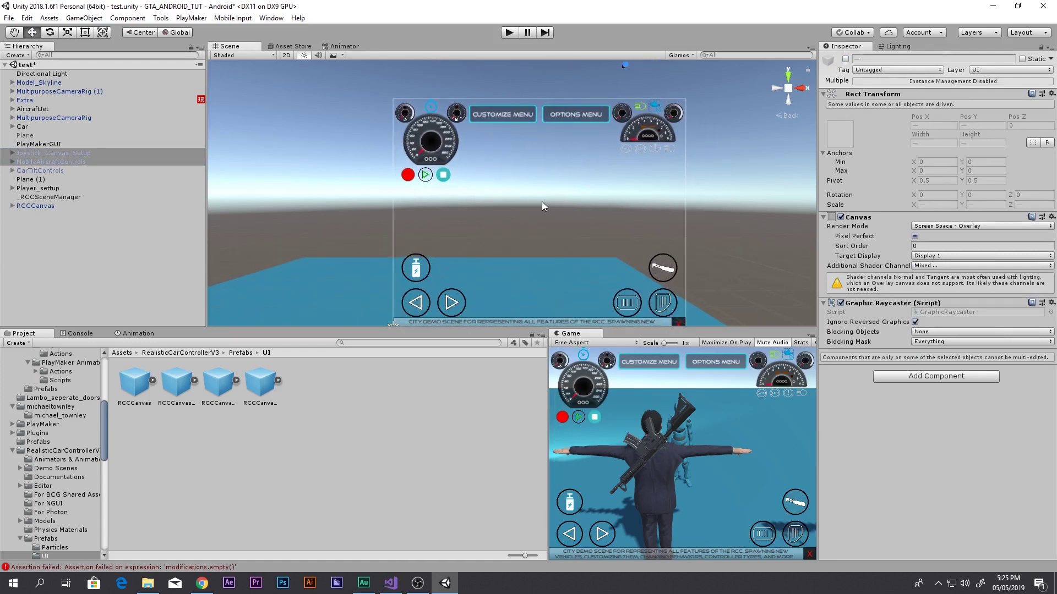
Step: Select RCCCanvas and examine its controls in the Scene view and in a maximized Game view
click(63, 206)
scroll(498, 190, up, 1)
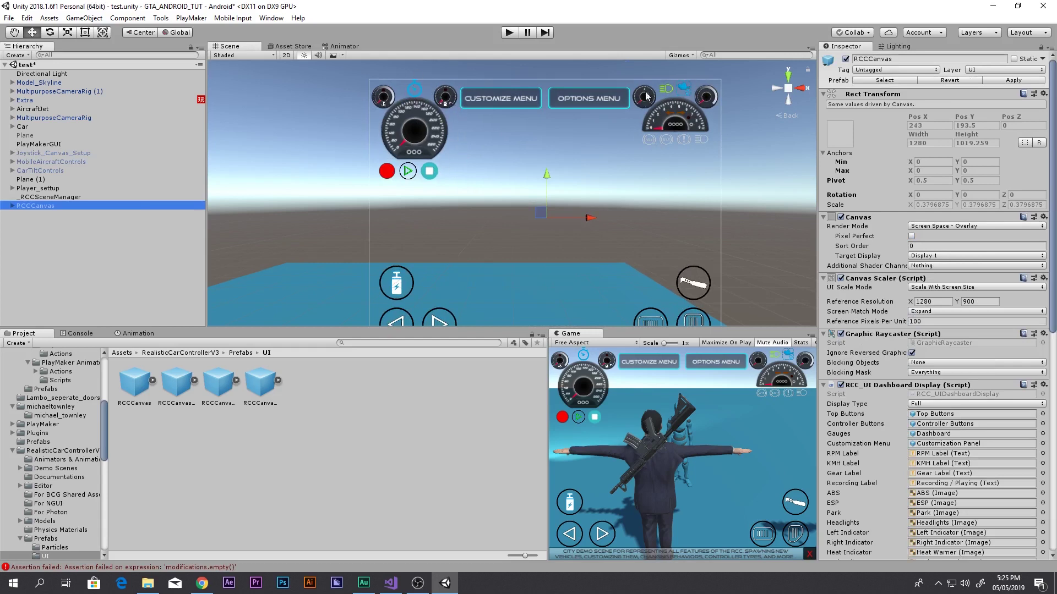
click(677, 420)
key(shift+space)
key(shift+space)
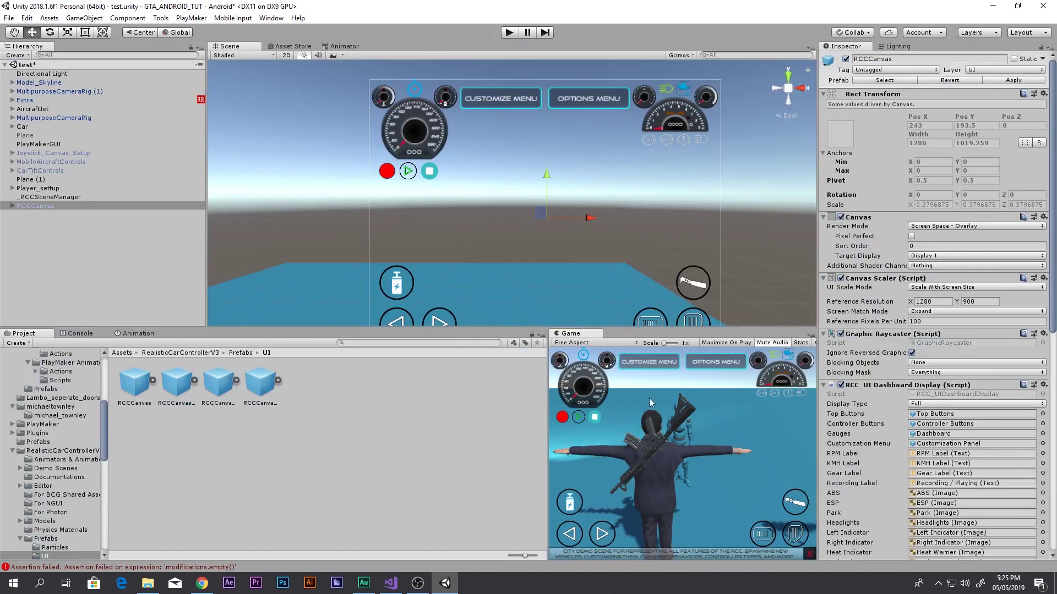
Step: Frame the vehicles in the Scene view, run the scene to test the RCC gas and steering buttons, and stop it
scroll(559, 316, down, 3)
middle_drag(558, 317, 573, 256)
key(w)
right_drag(573, 255, 510, 366)
alt+drag(510, 366, 550, 83)
click(509, 32)
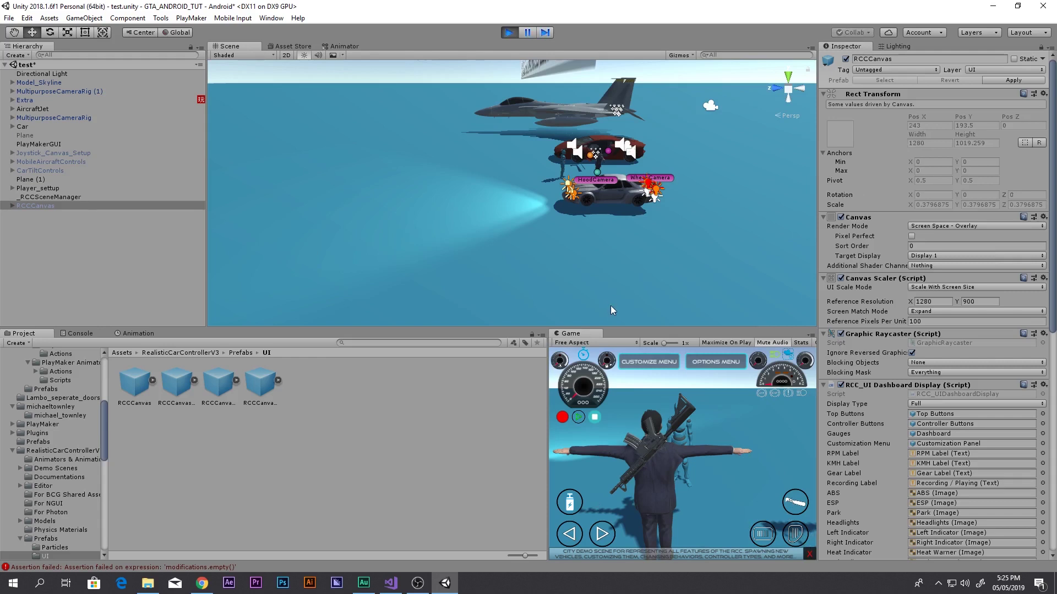
click(796, 538)
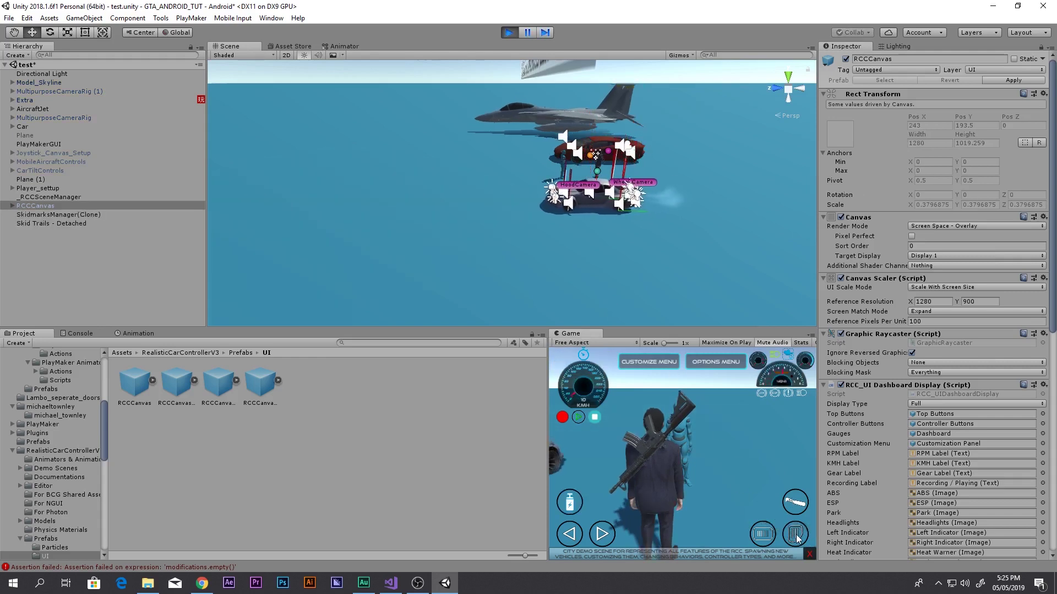
click(606, 536)
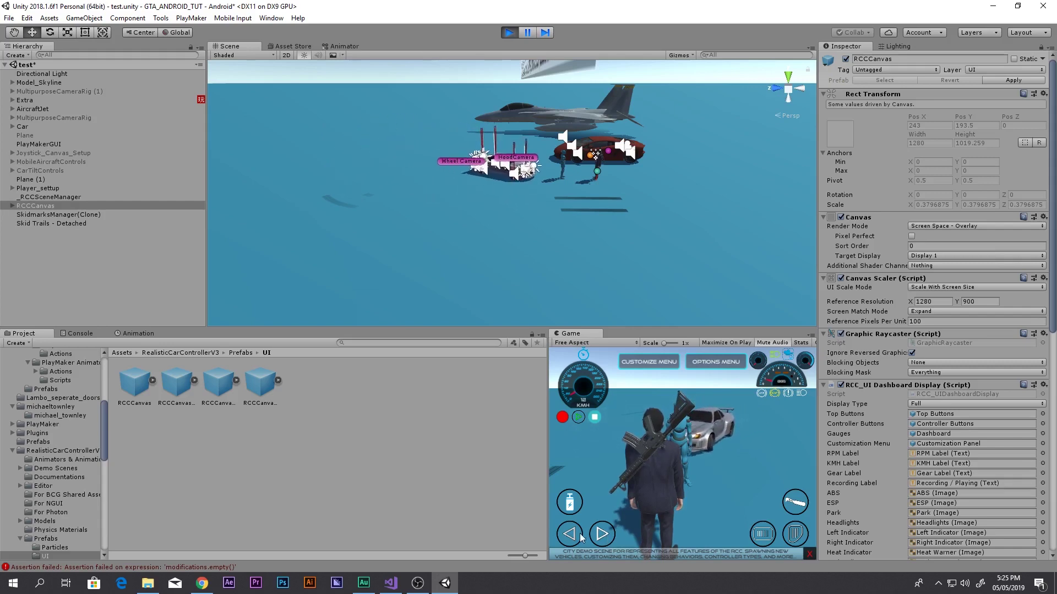
click(509, 32)
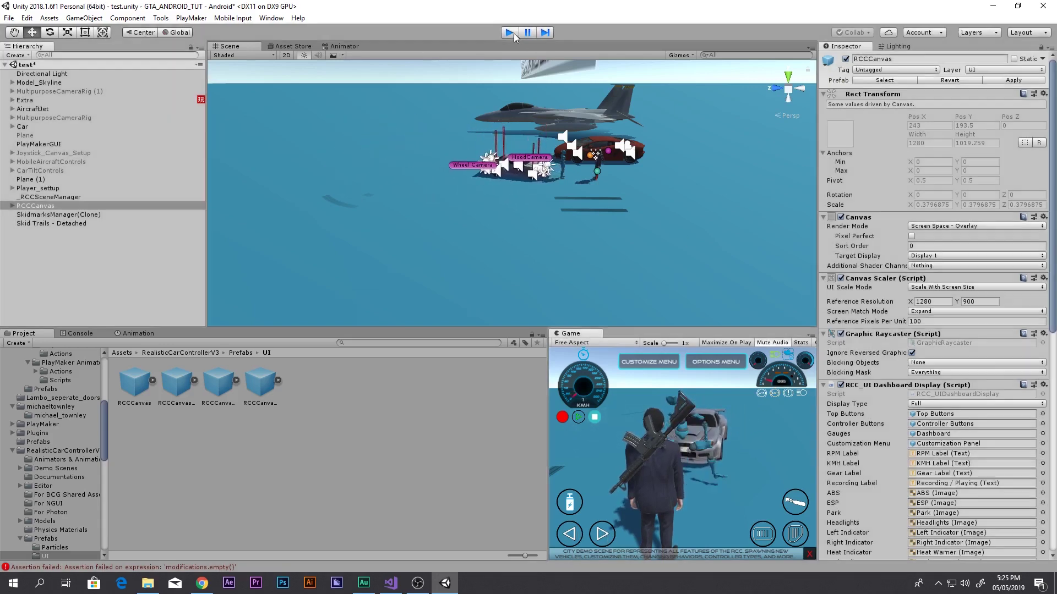
Step: Expand RCCCanvas and examine its child objects from RCC_CustomizerExample down to the expanded Dashboard group and Controller Buttons
click(799, 88)
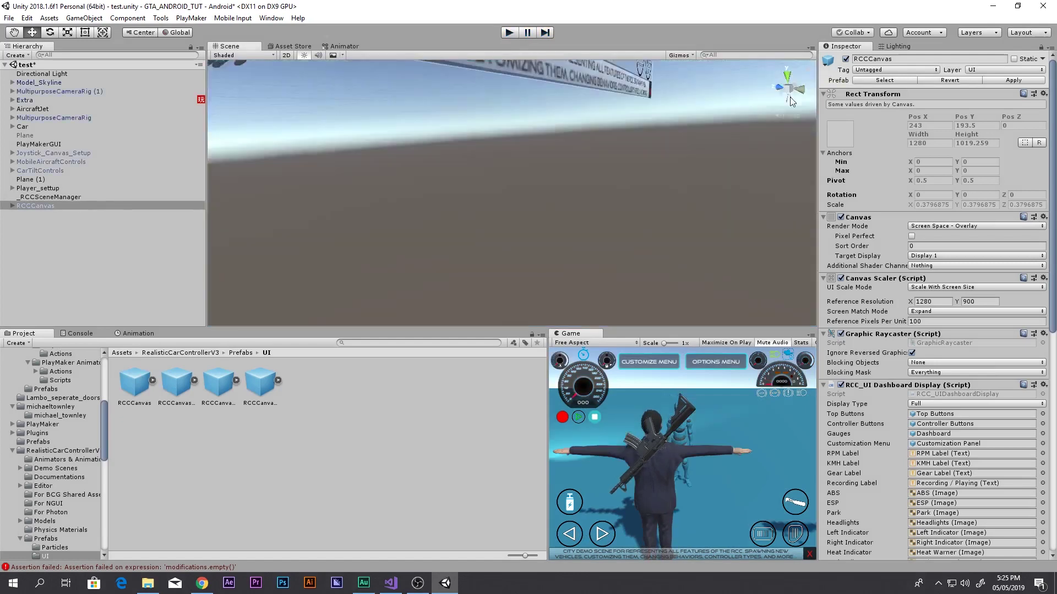
scroll(608, 232, down, 8)
middle_drag(625, 83, 594, 145)
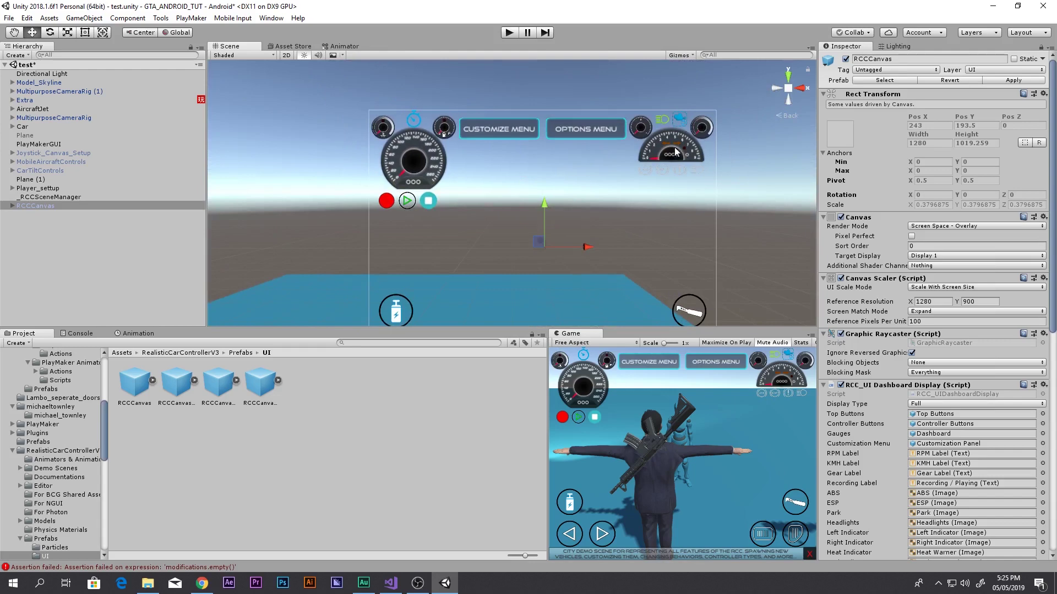
click(78, 204)
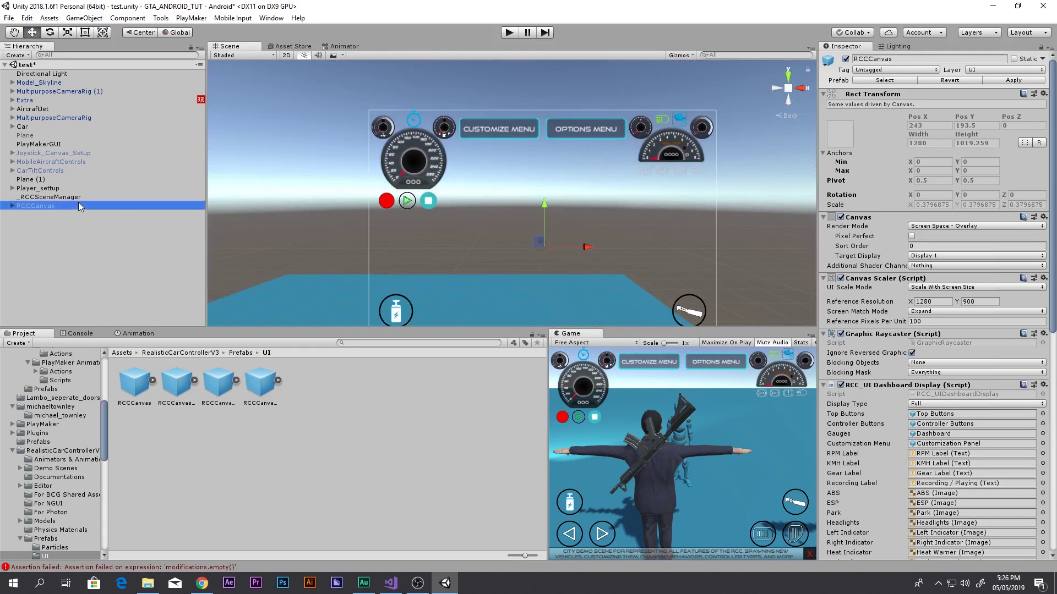
key(Right)
click(65, 223)
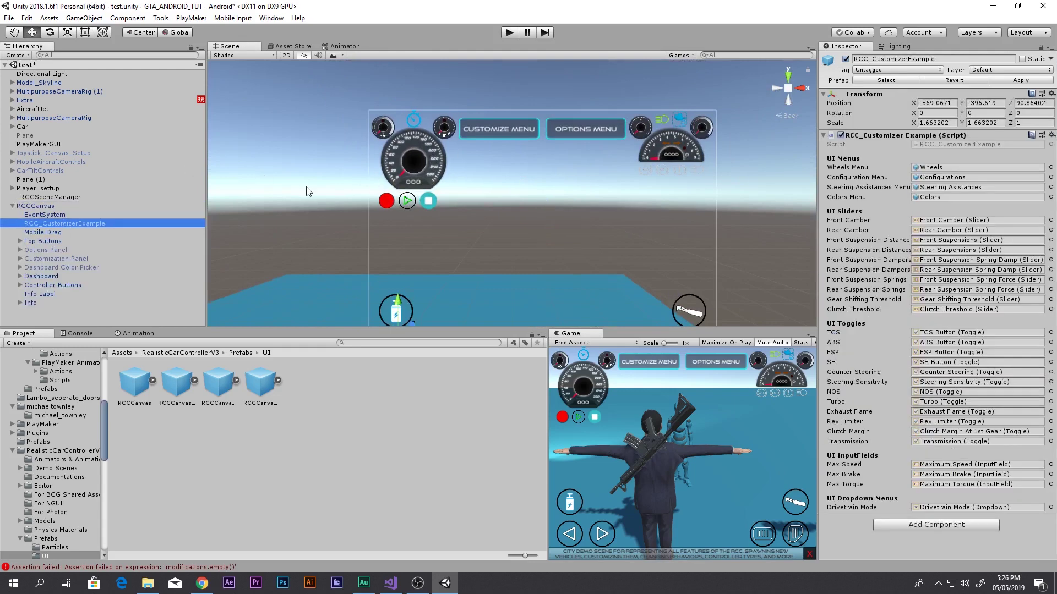
key(Down)
key(Down)
key(Down)
key(Down)
key(Down)
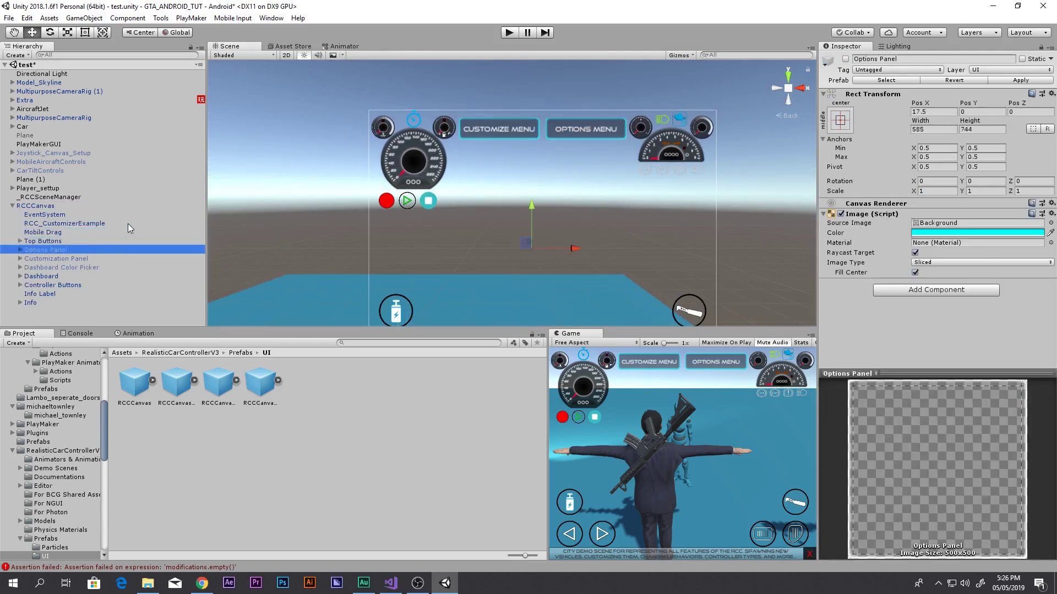
key(Down)
key(Right)
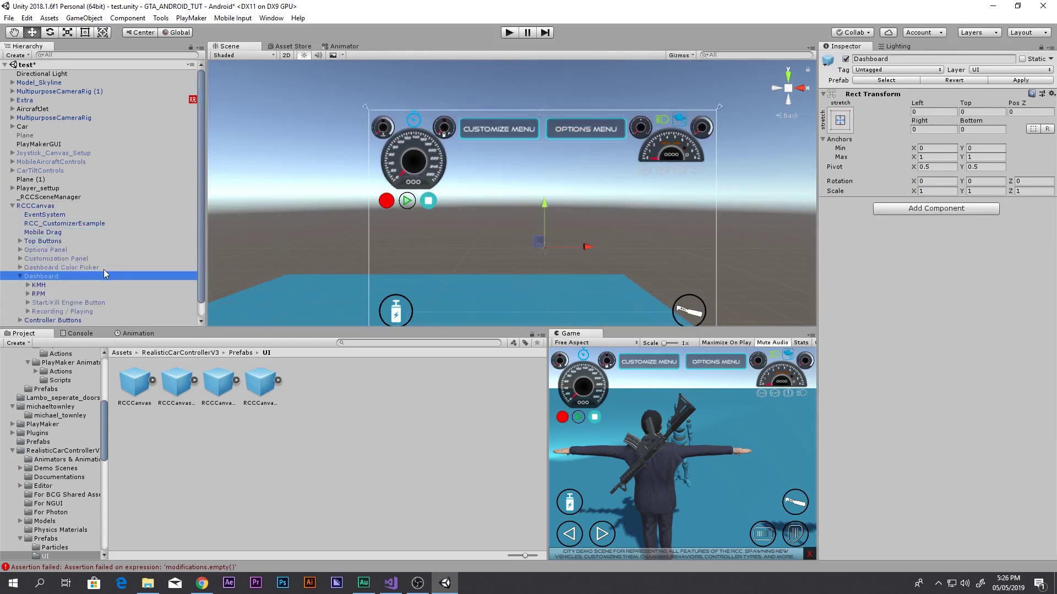
click(80, 284)
click(48, 277)
scroll(50, 279, down, 1)
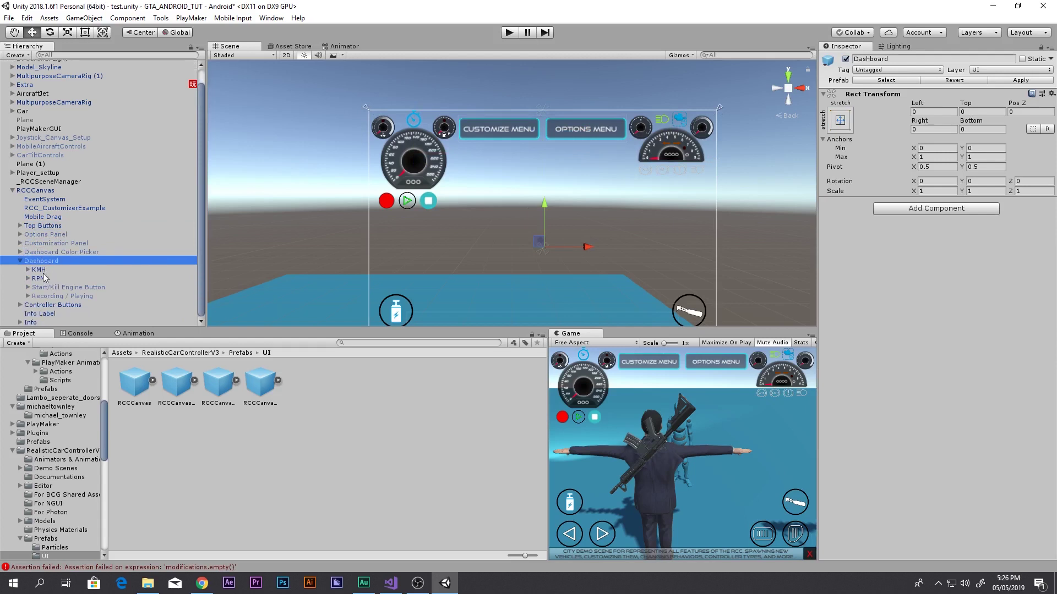
Step: Check the Dashboard's gauges, engine button and Recording / Playing label, trying to move elements and undoing the moves
key(Down)
drag(456, 153, 458, 153)
click(61, 278)
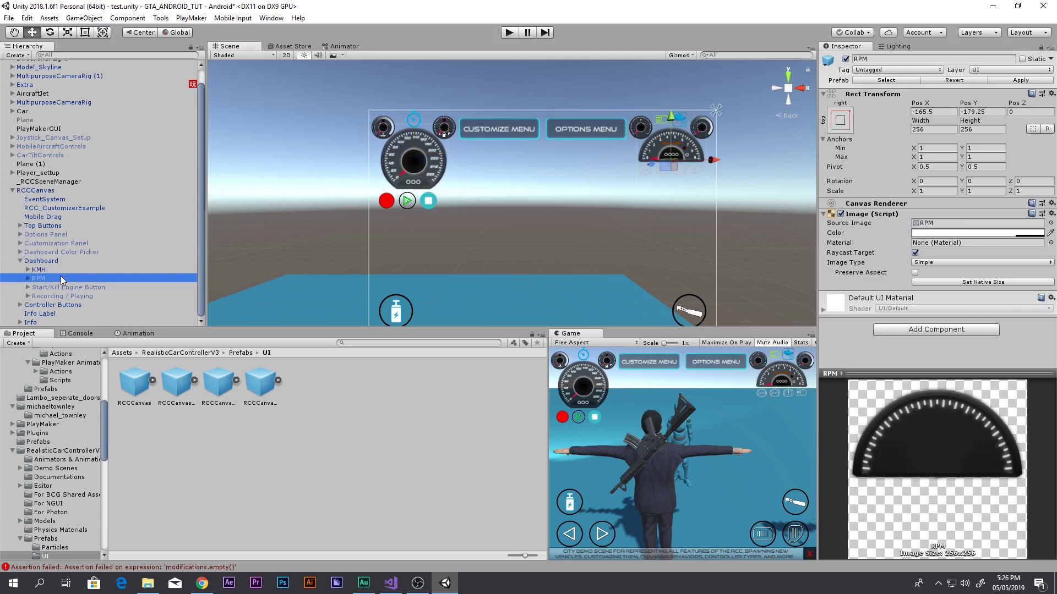
drag(714, 160, 689, 162)
key(ctrl+z)
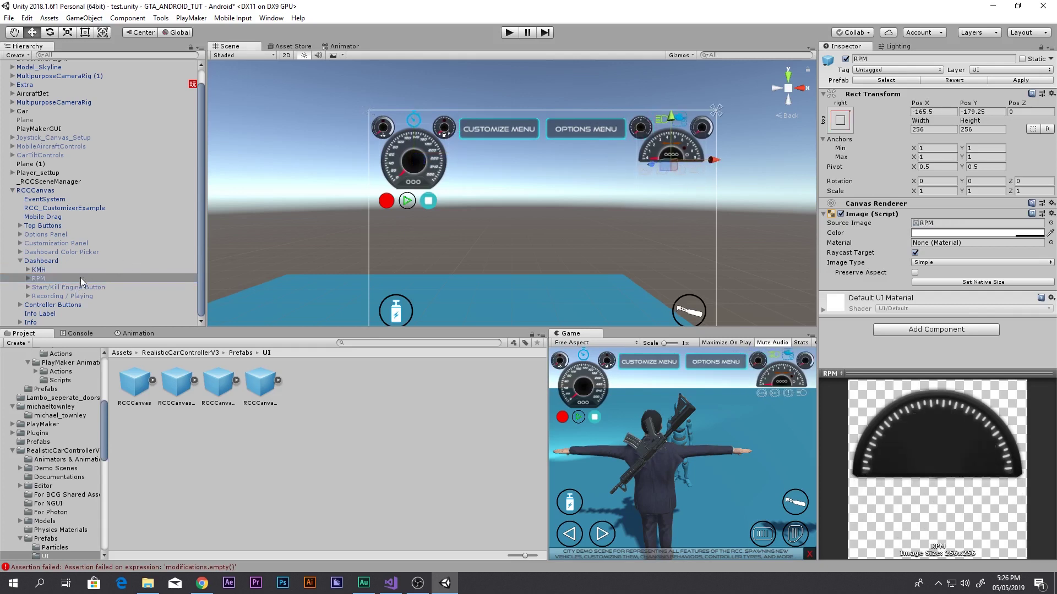
click(65, 287)
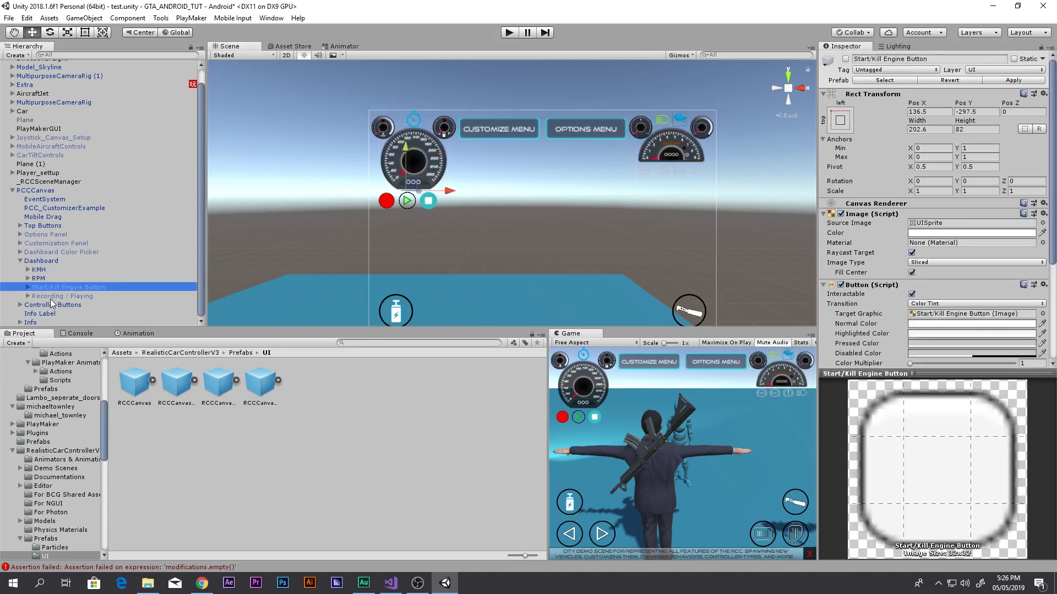
click(53, 297)
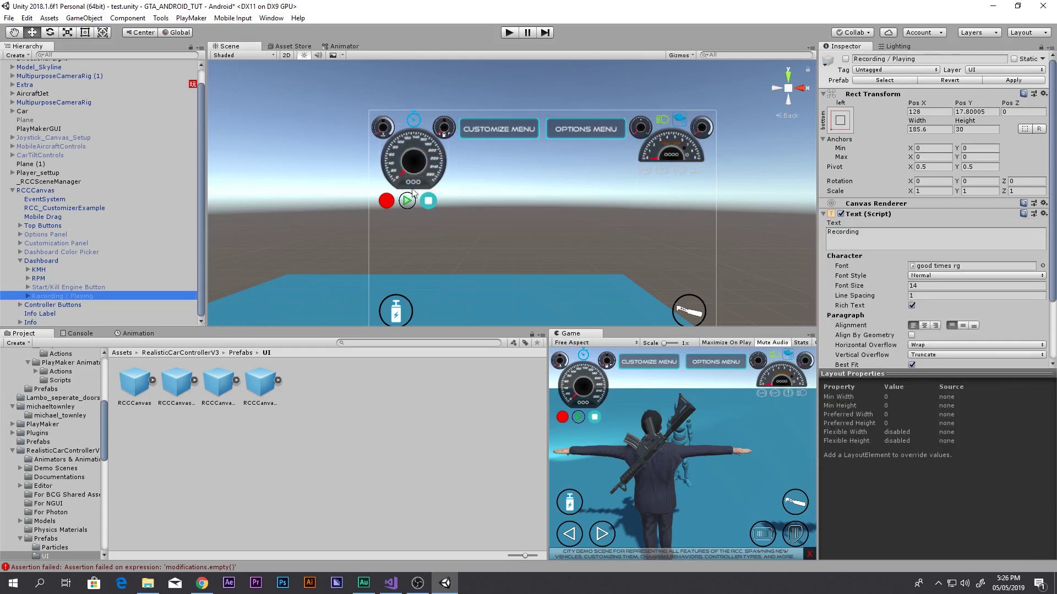
scroll(413, 192, down, 3)
drag(405, 295, 454, 252)
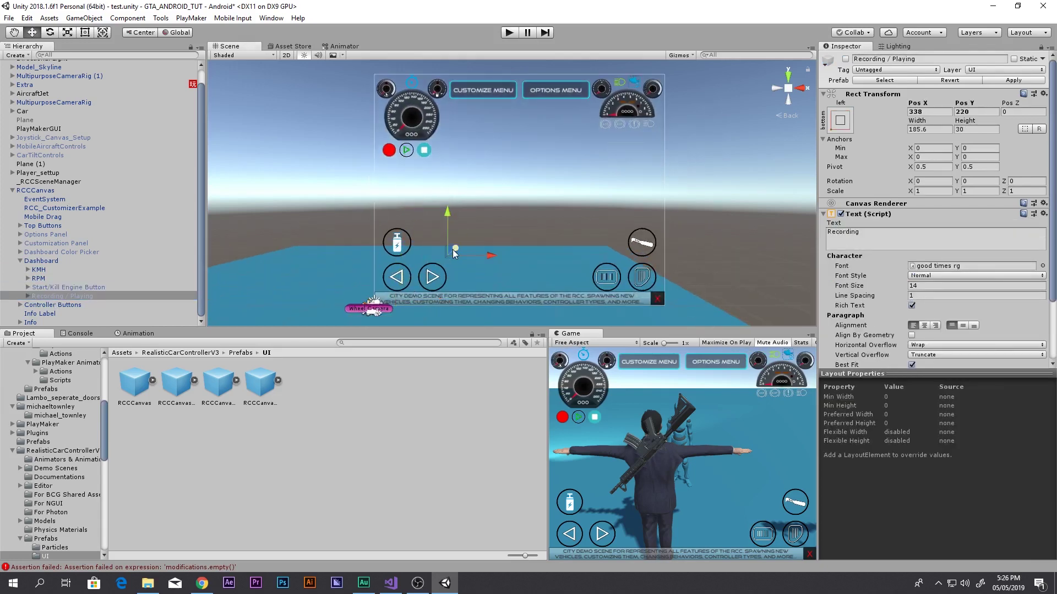
key(ctrl+z)
Step: Delete the Dashboard object from RCCCanvas, accepting the break of the prefab instance
click(52, 262)
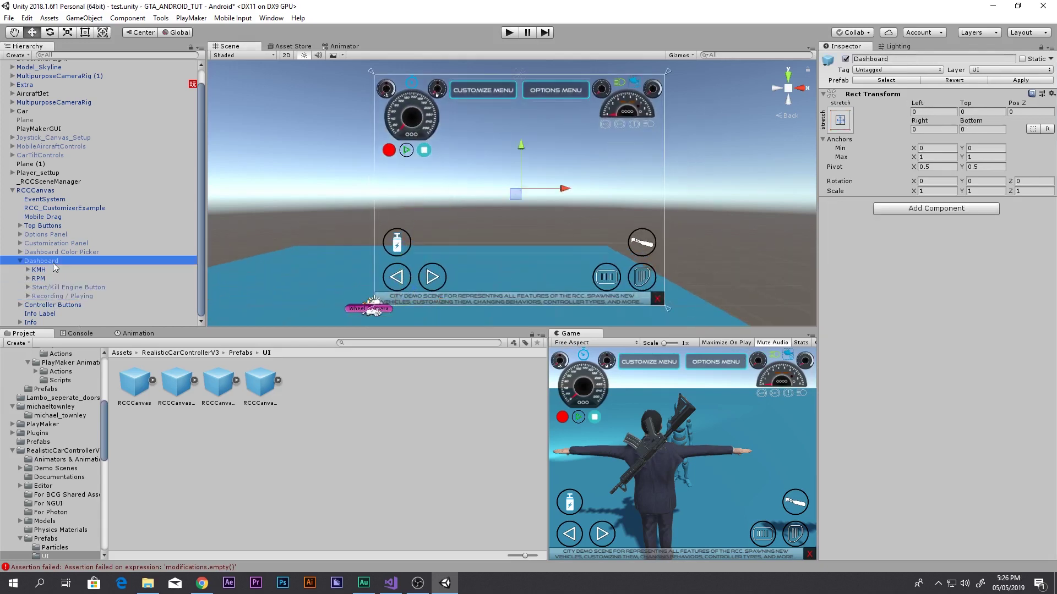
key(Delete)
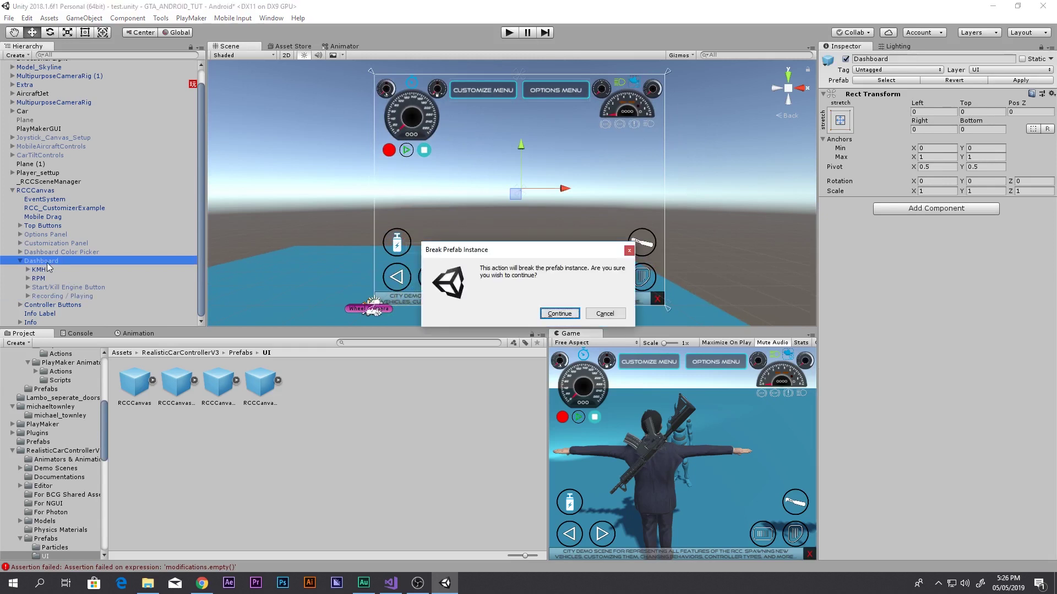
key(Return)
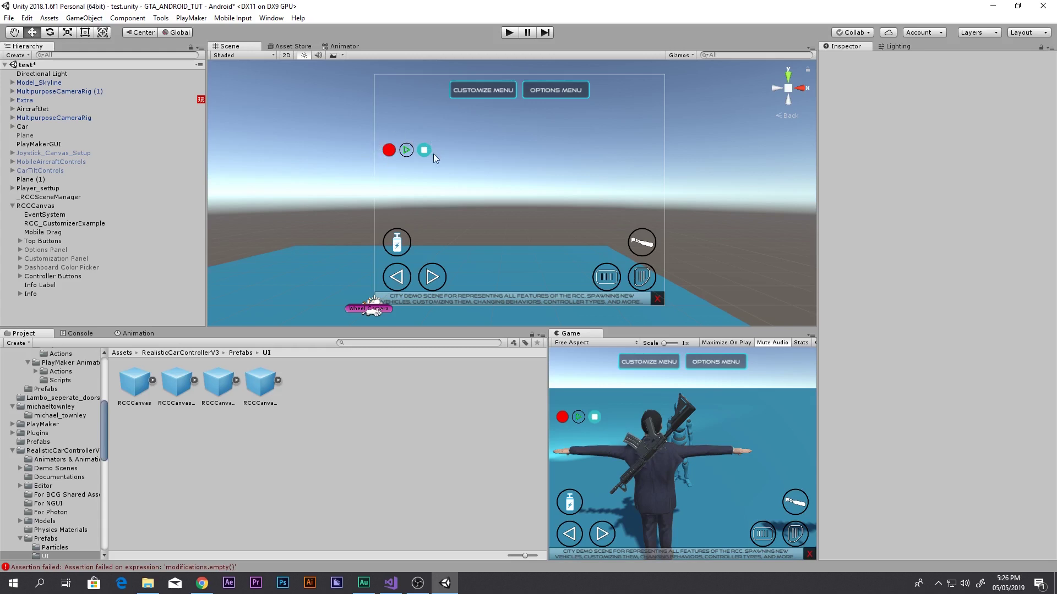
Step: Delete the Info Label and Info objects from RCCCanvas
click(52, 276)
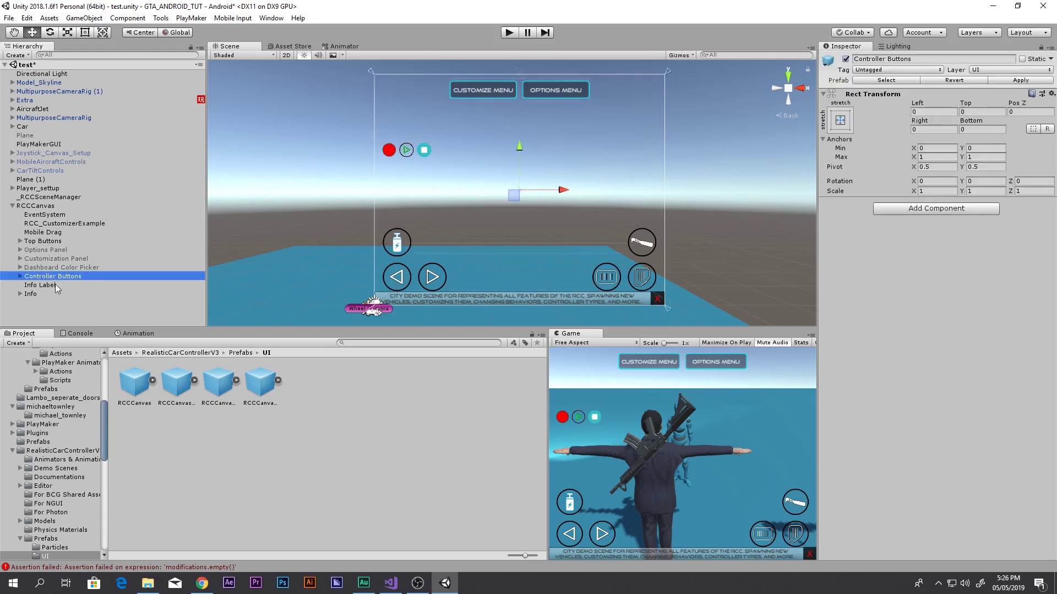
click(55, 284)
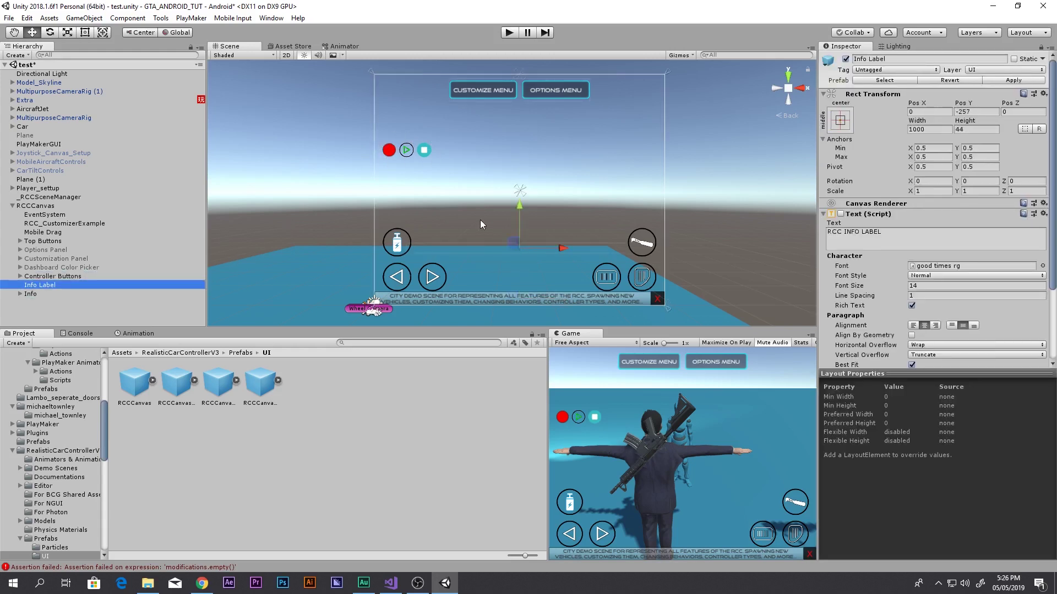
key(Delete)
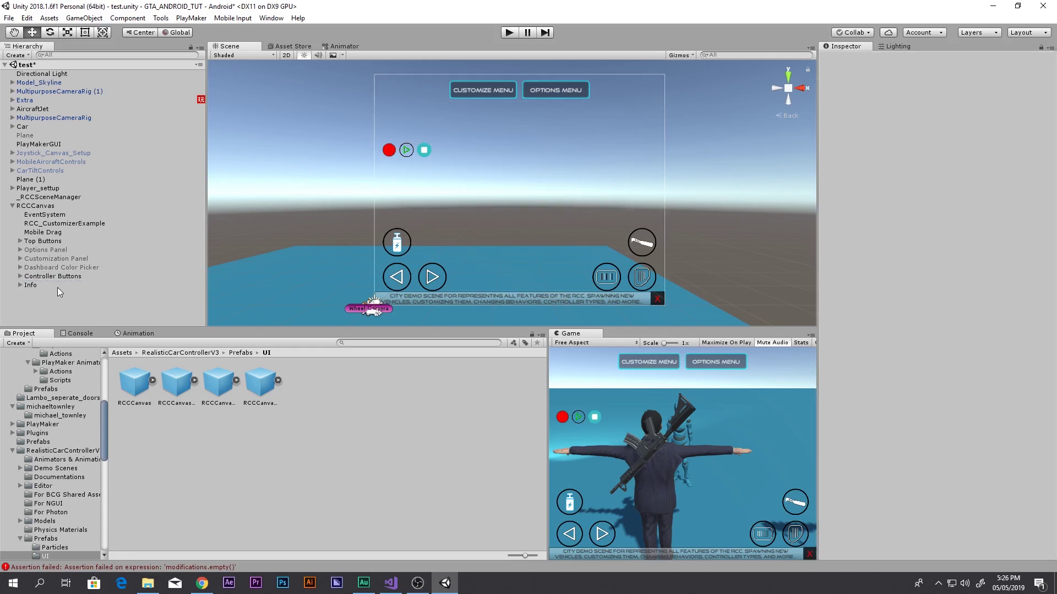
click(30, 285)
drag(526, 268, 529, 220)
key(Delete)
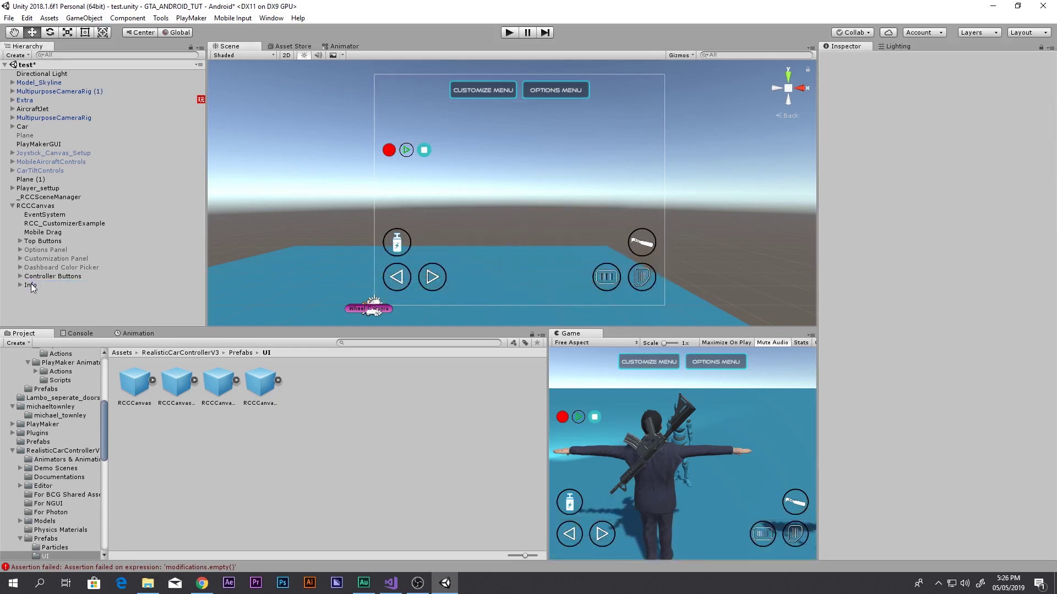
Step: Check the remaining RCCCanvas objects, run the scene in a maximized Game view and open the Customize Menu
click(61, 268)
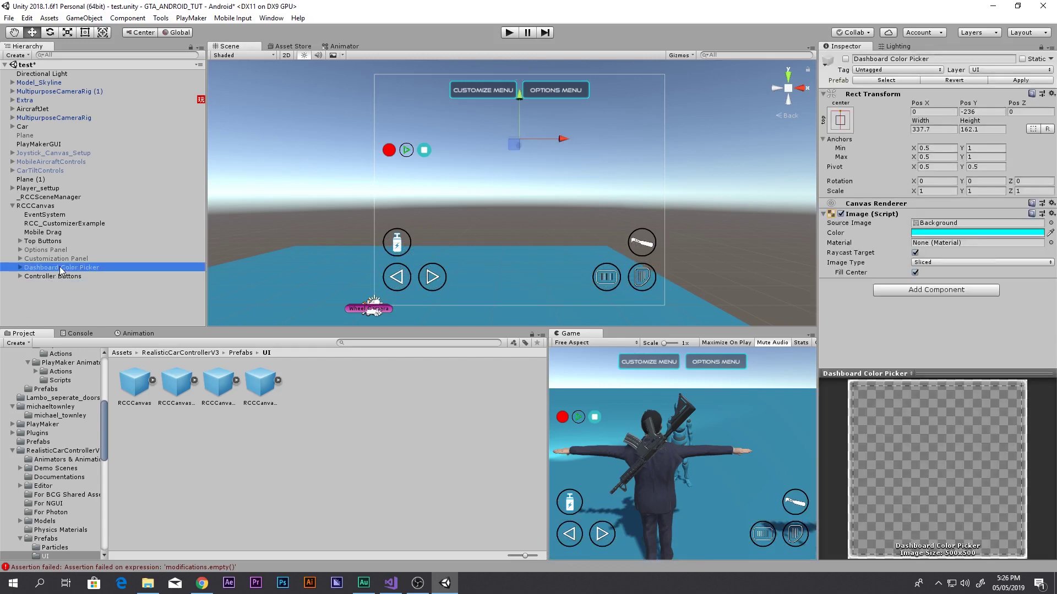
click(58, 224)
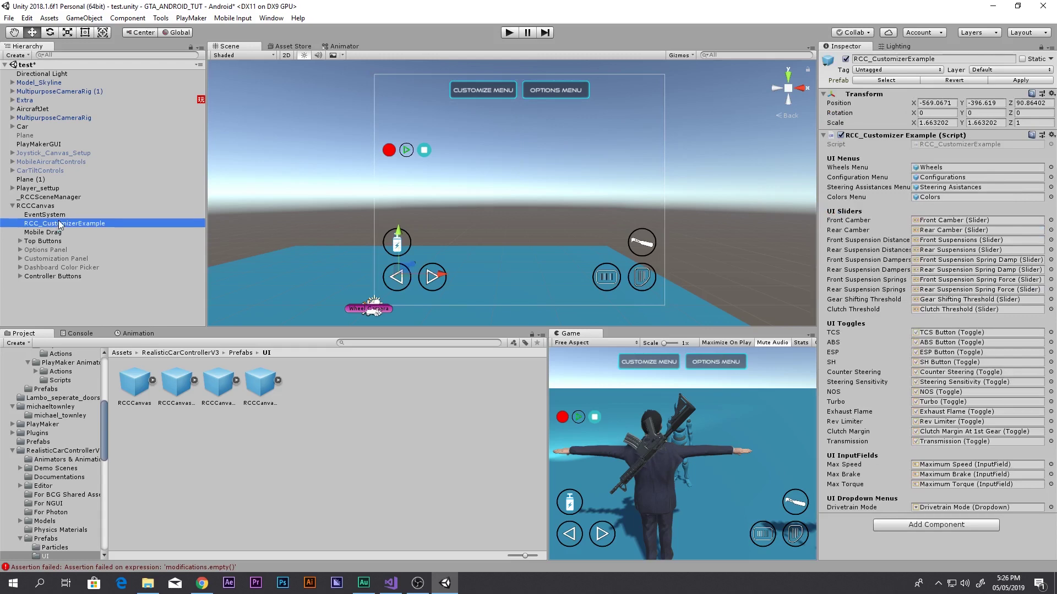
click(598, 481)
key(shift+space)
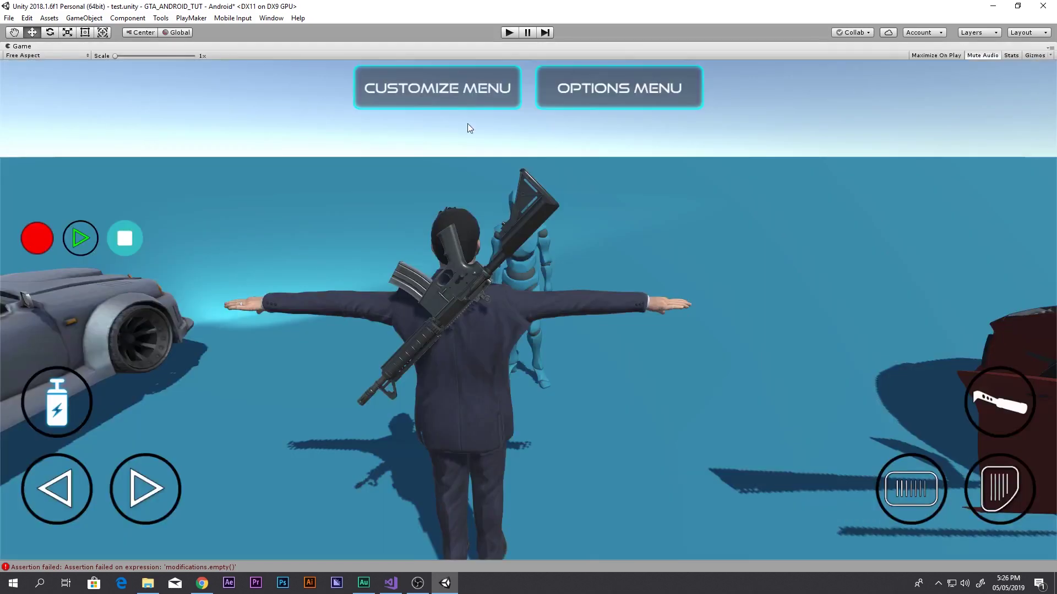
click(503, 33)
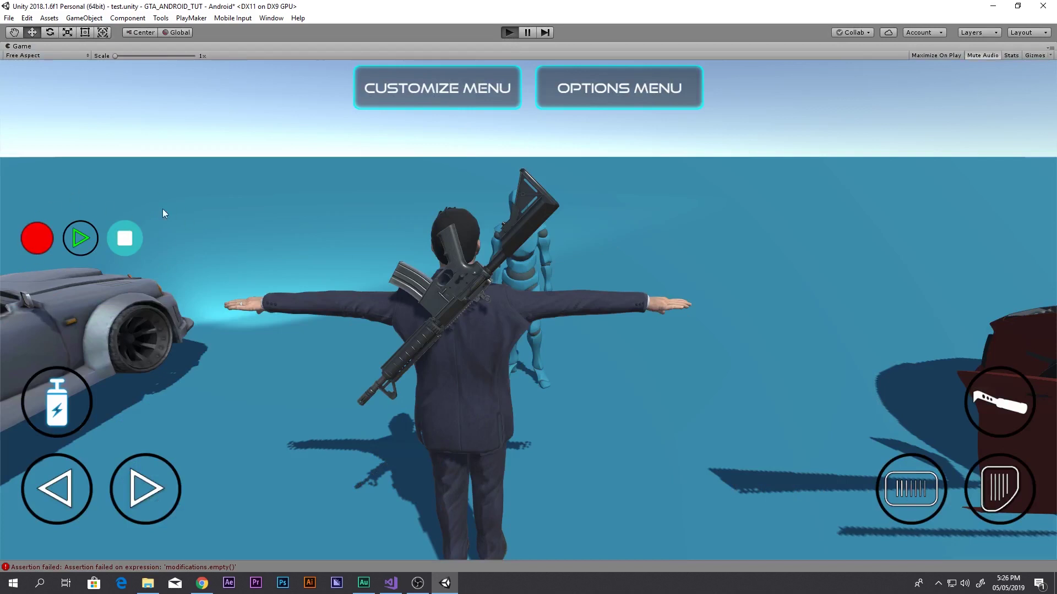
click(487, 105)
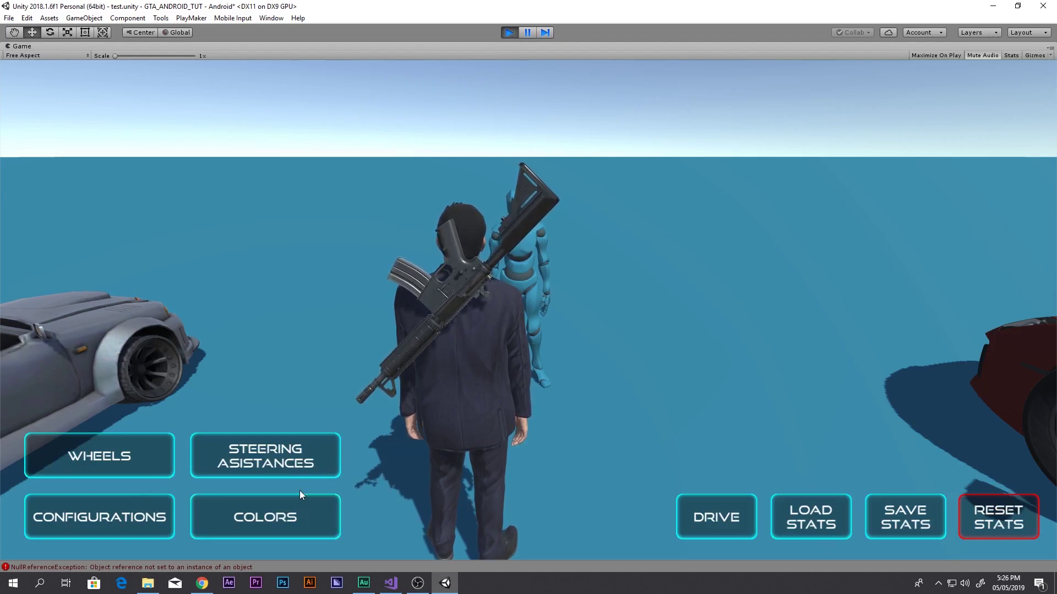
Step: Look through the Customize Menu's Wheels, Steering Assistances, Colors and Configurations pages, and stop the running scene
click(281, 462)
click(122, 460)
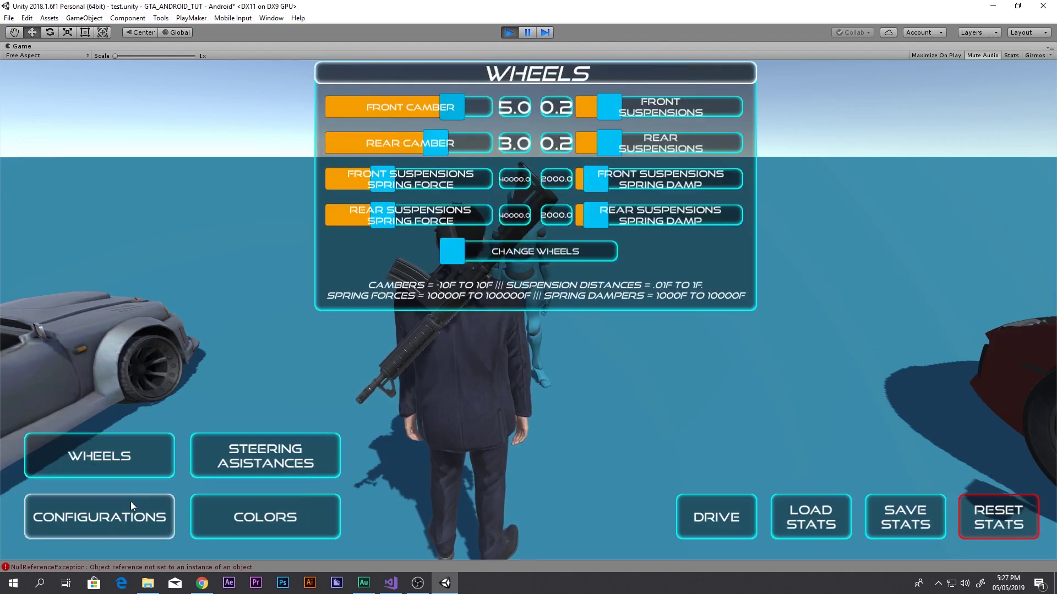
click(247, 518)
click(156, 517)
click(137, 470)
click(232, 467)
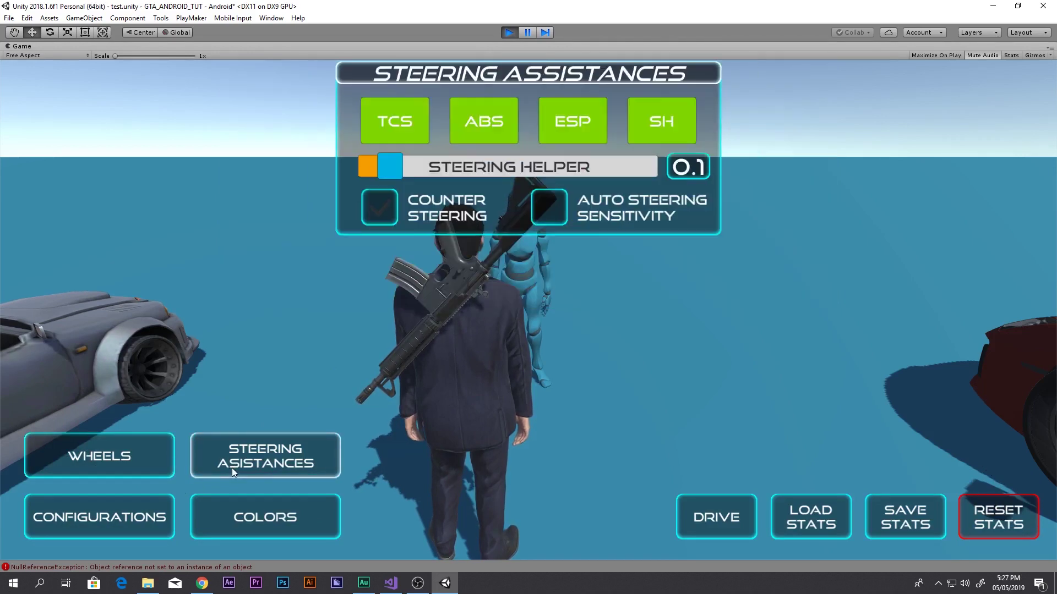
click(146, 457)
click(210, 471)
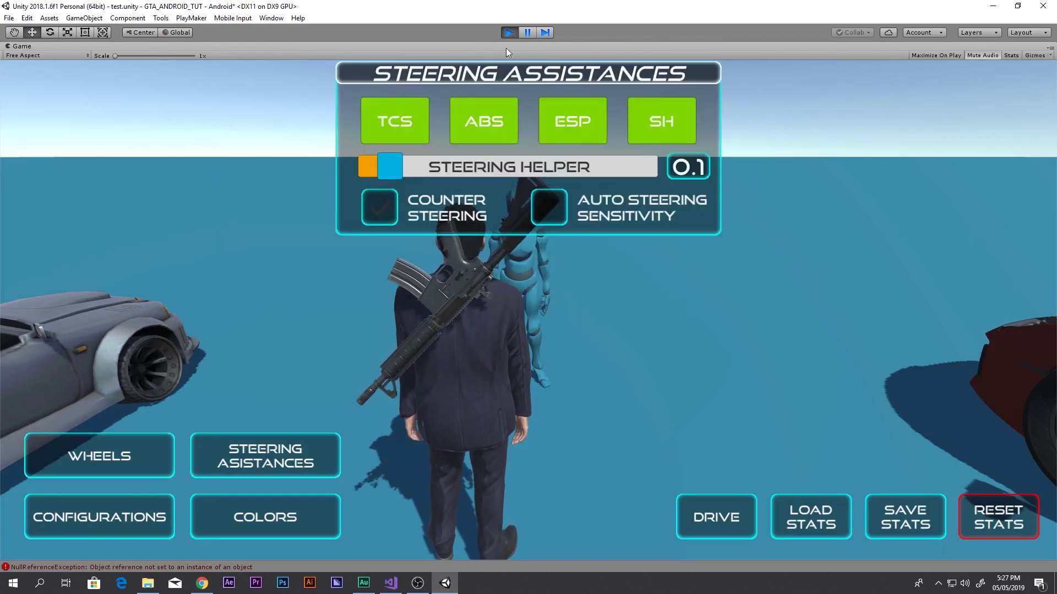
click(509, 32)
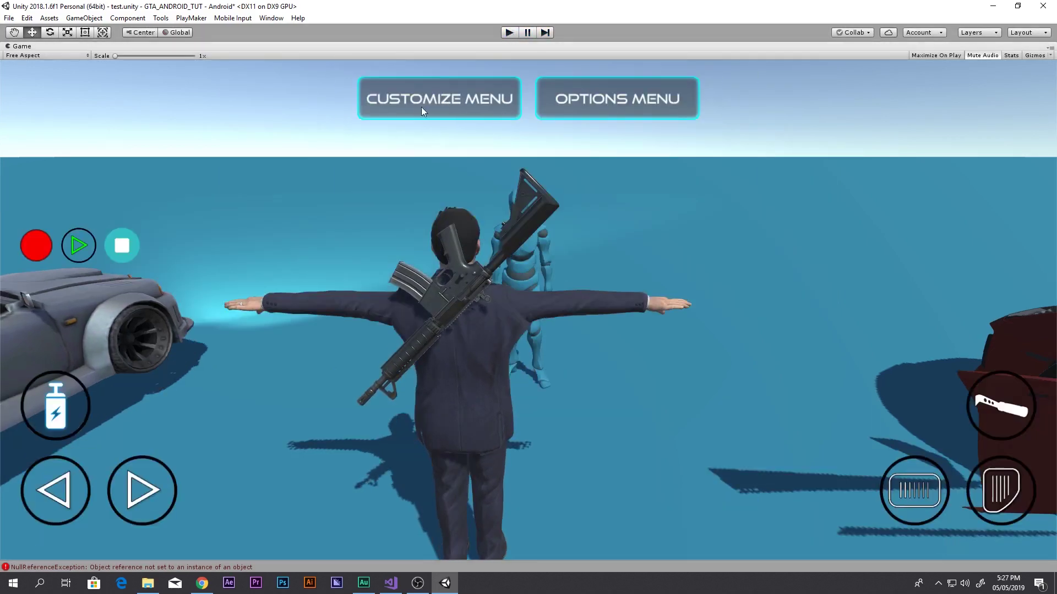
Step: Run the scene again and set the mobile controller to Accelerometer in the Options Menu
click(508, 33)
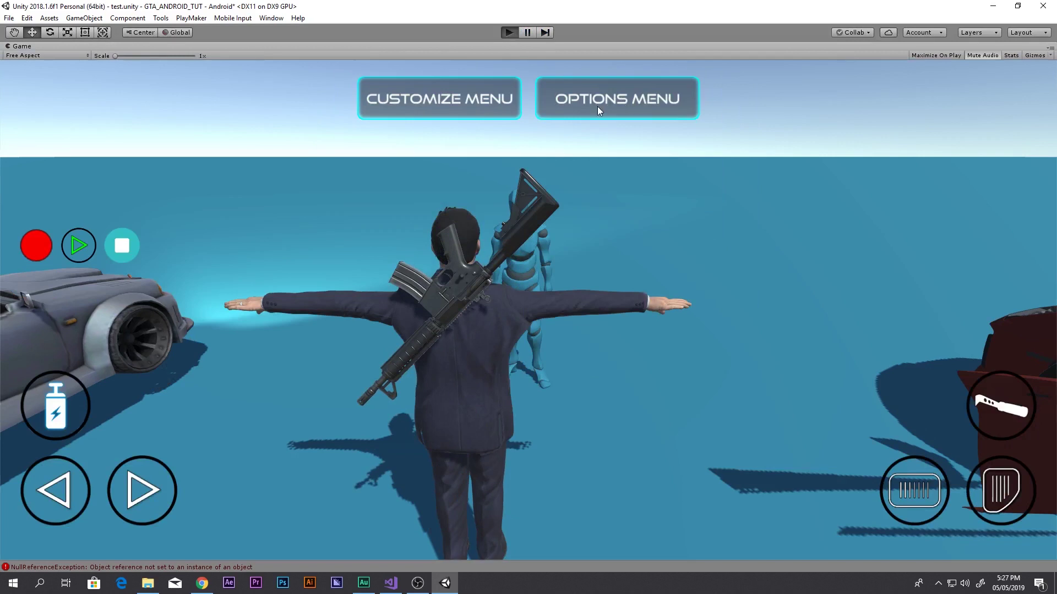
click(598, 107)
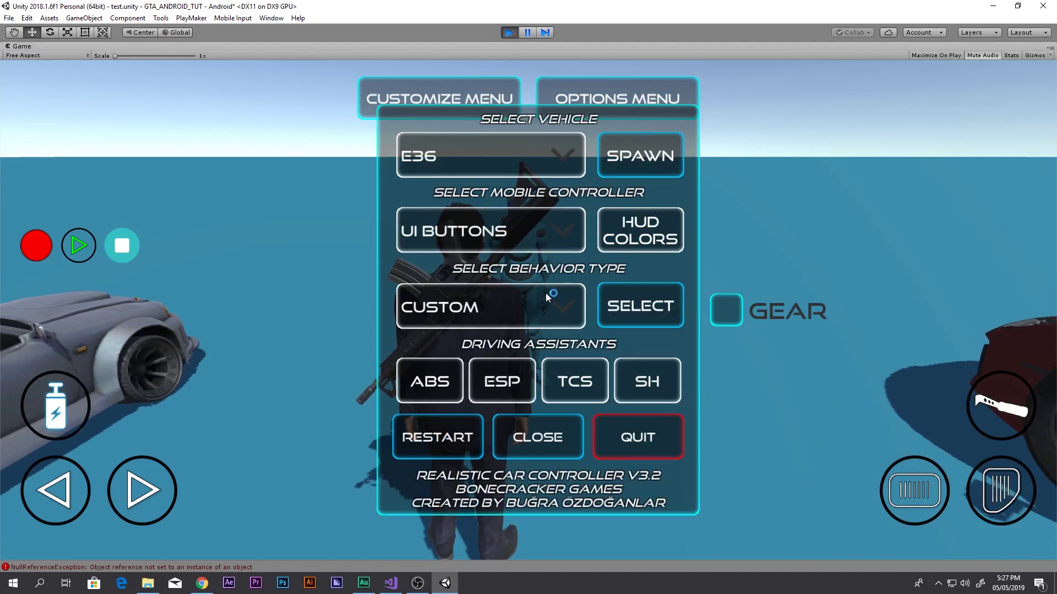
click(568, 237)
click(566, 227)
click(563, 232)
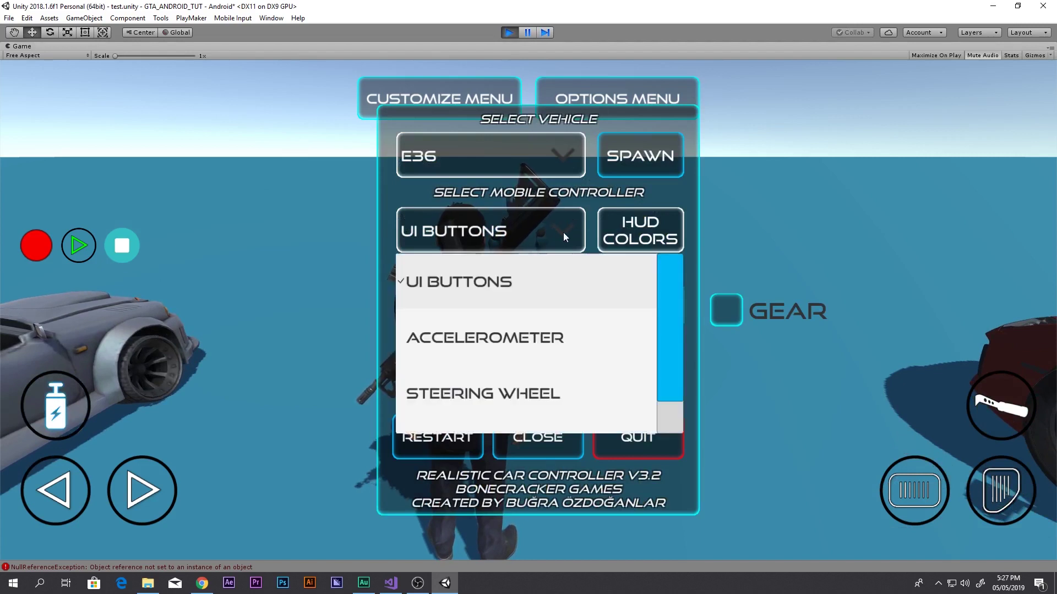
click(495, 336)
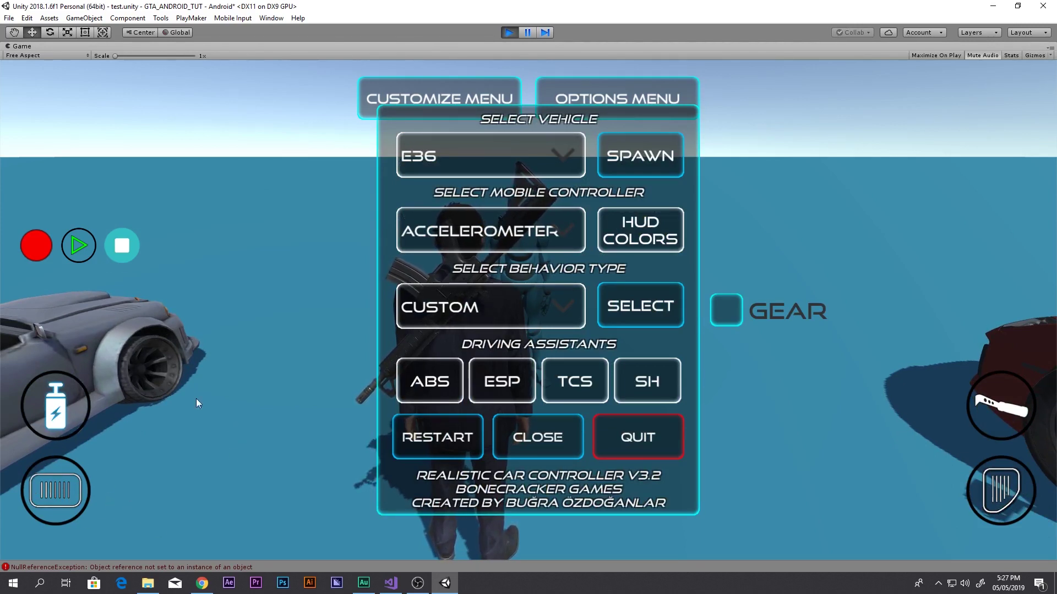
Step: Switch the mobile controller to Steering Wheel and test the on-screen wheel with the gas and brake pedals
click(549, 239)
click(528, 402)
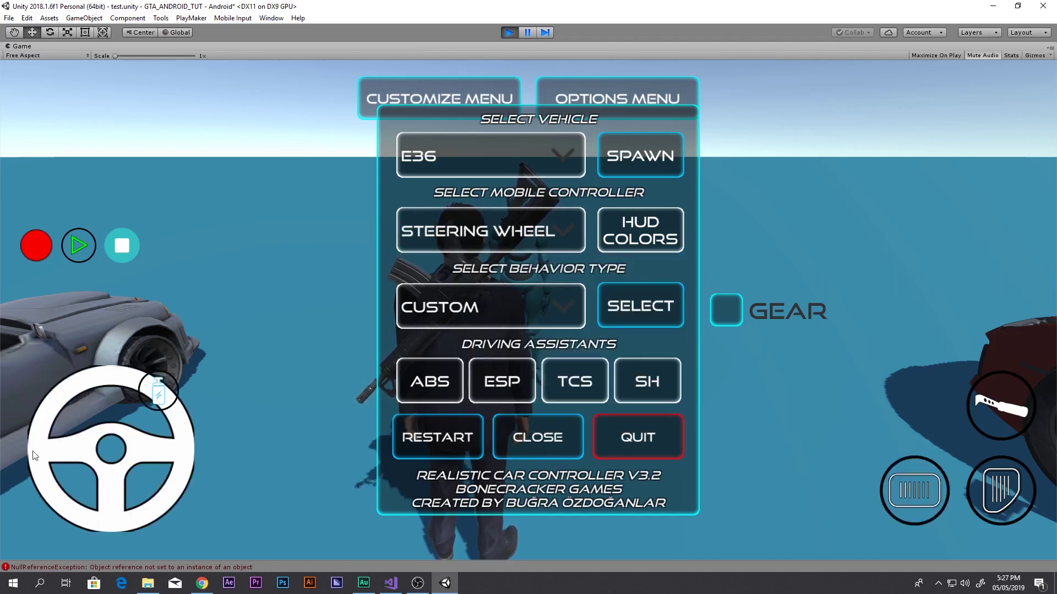
drag(181, 424, 152, 551)
drag(183, 445, 174, 349)
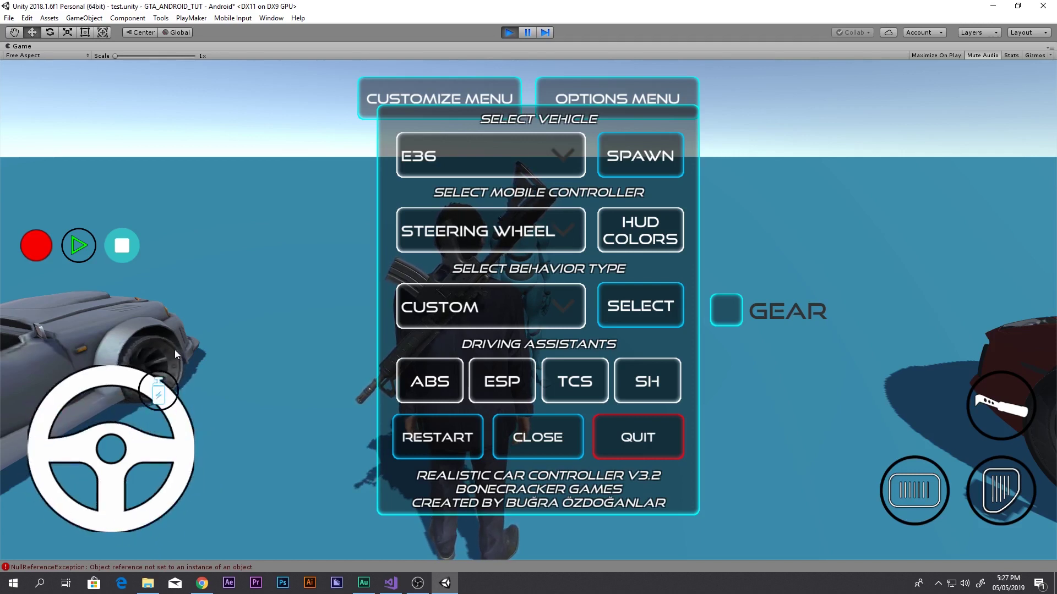
drag(166, 421, 207, 460)
click(985, 494)
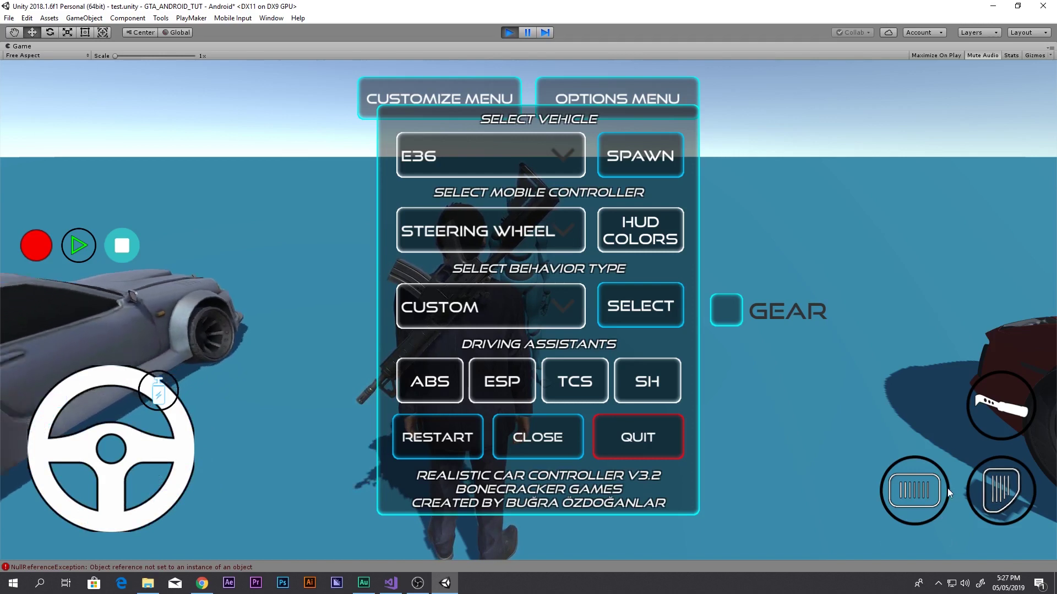
click(991, 488)
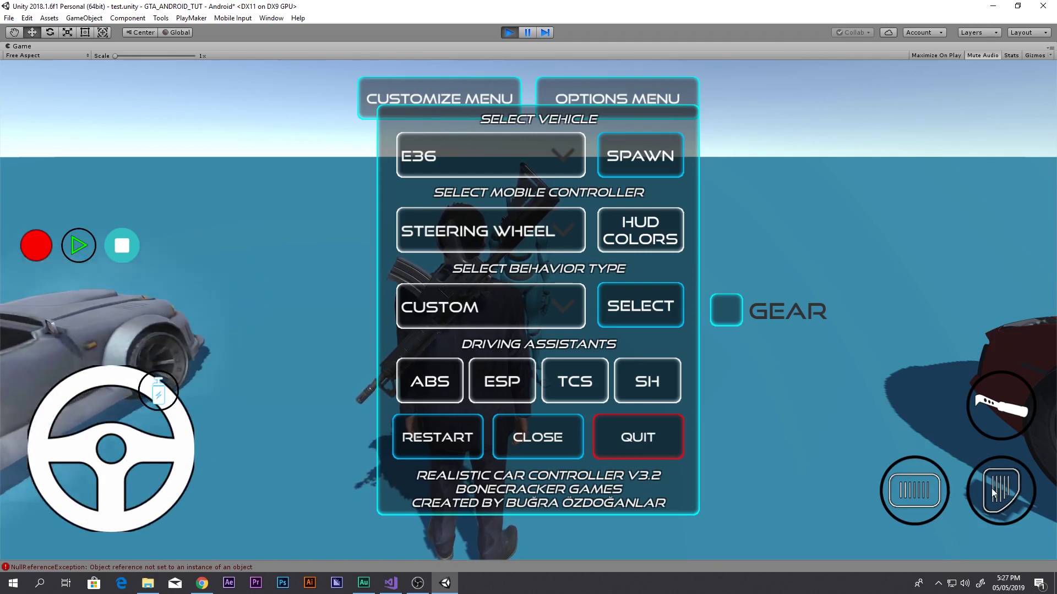
click(930, 479)
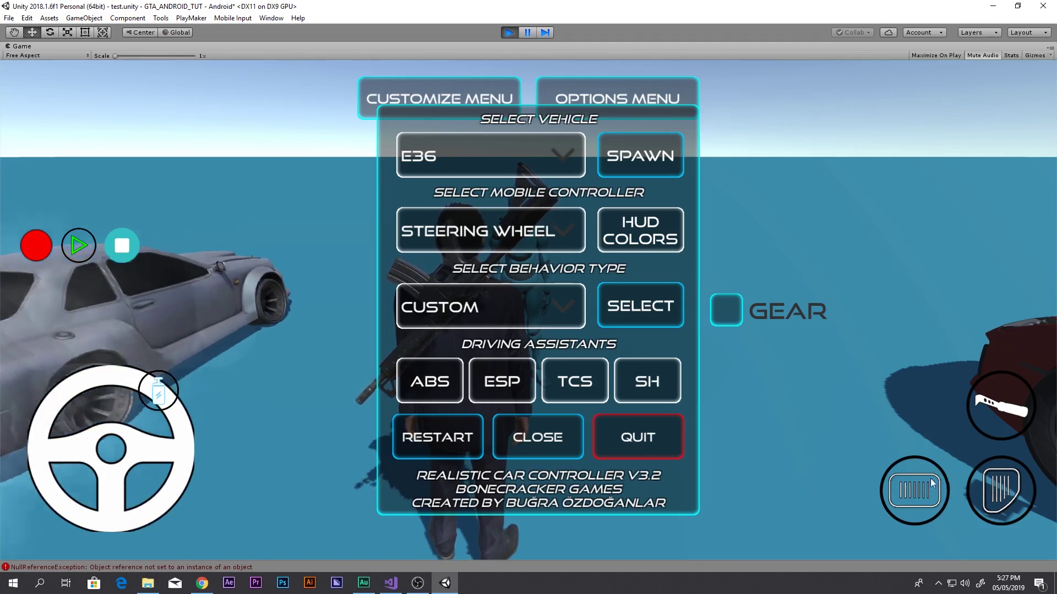
Step: Enable the Gear option and test driving the car with the shifter in D and in R
click(723, 310)
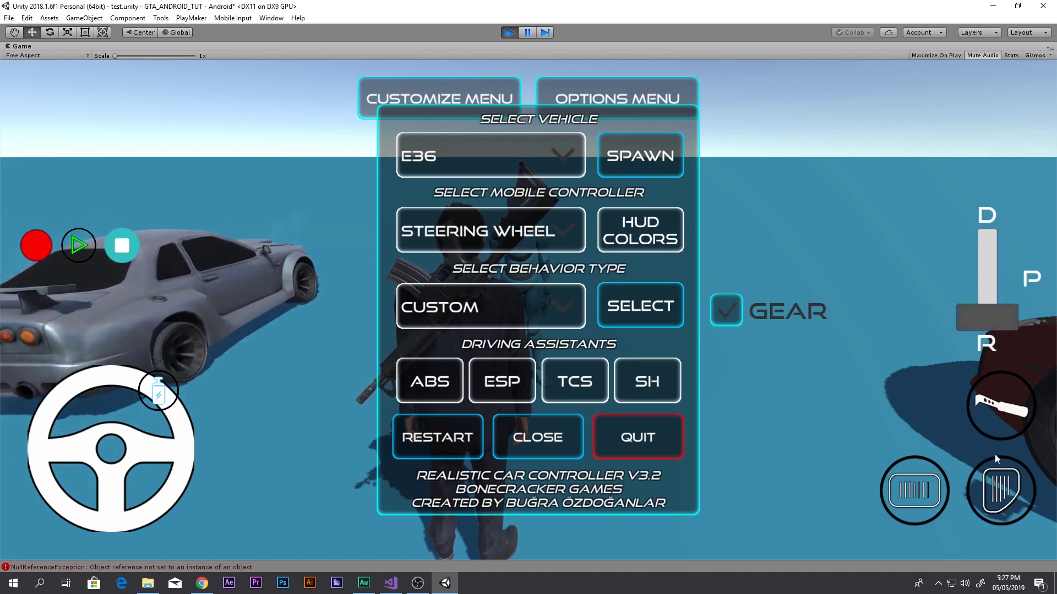
drag(983, 314, 994, 237)
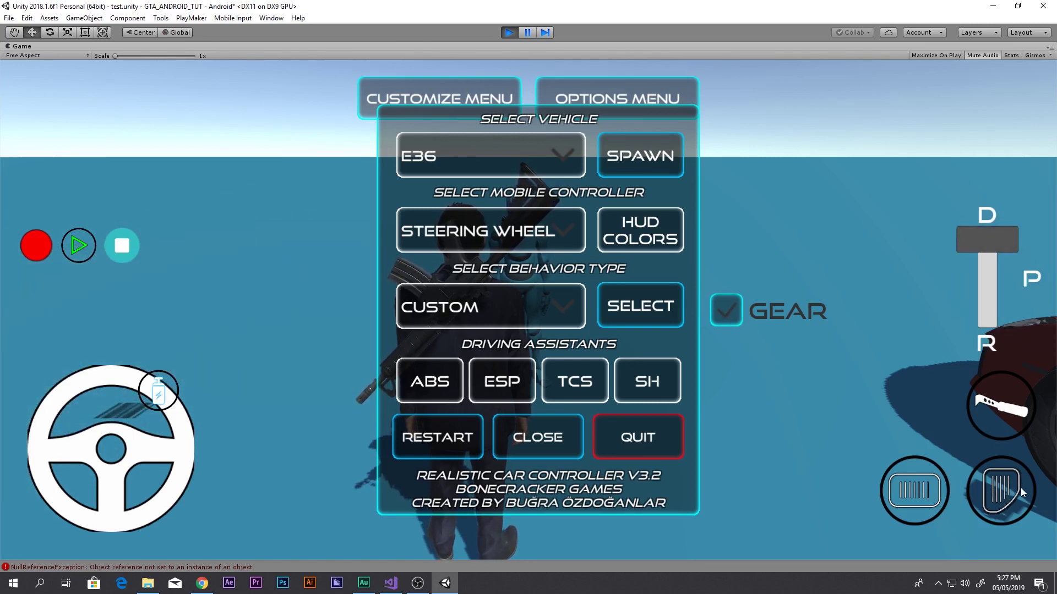
click(937, 487)
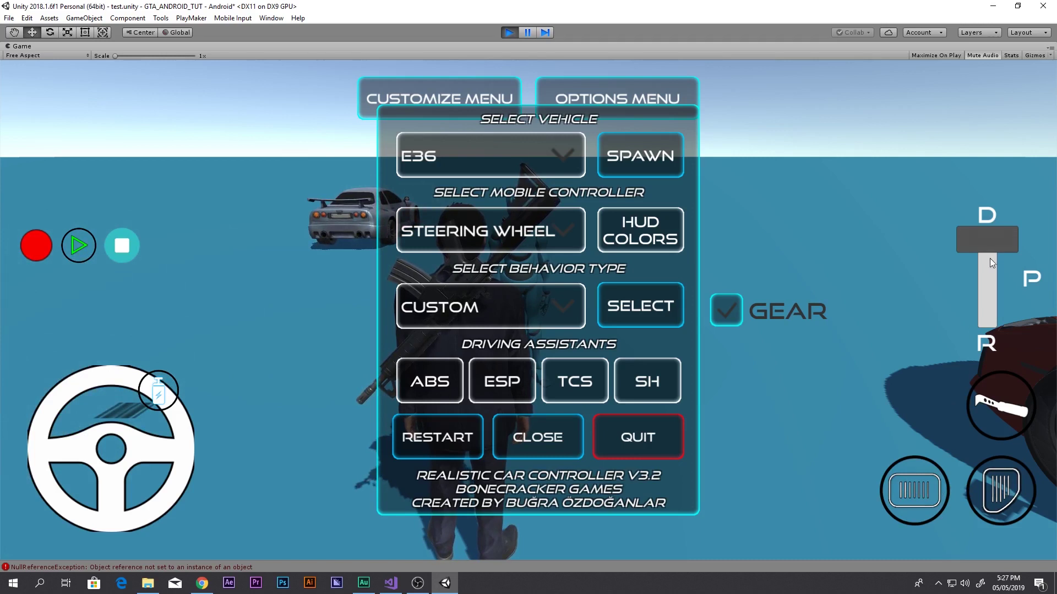
drag(990, 258, 996, 460)
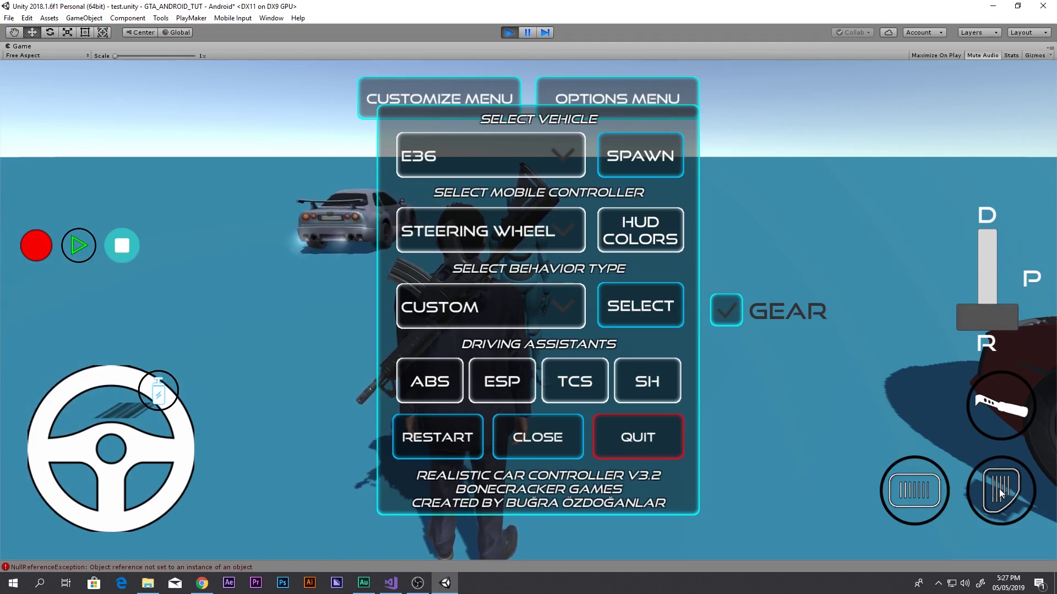
click(919, 503)
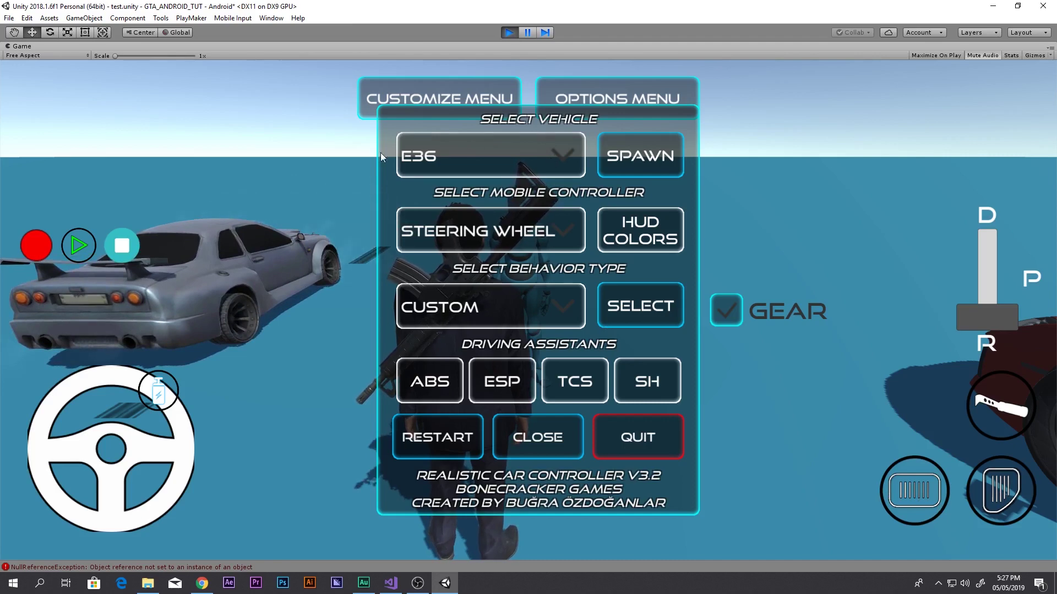
Step: Try the Bus and SUV by Vertigo as the selected vehicle, and stop the running scene
click(561, 168)
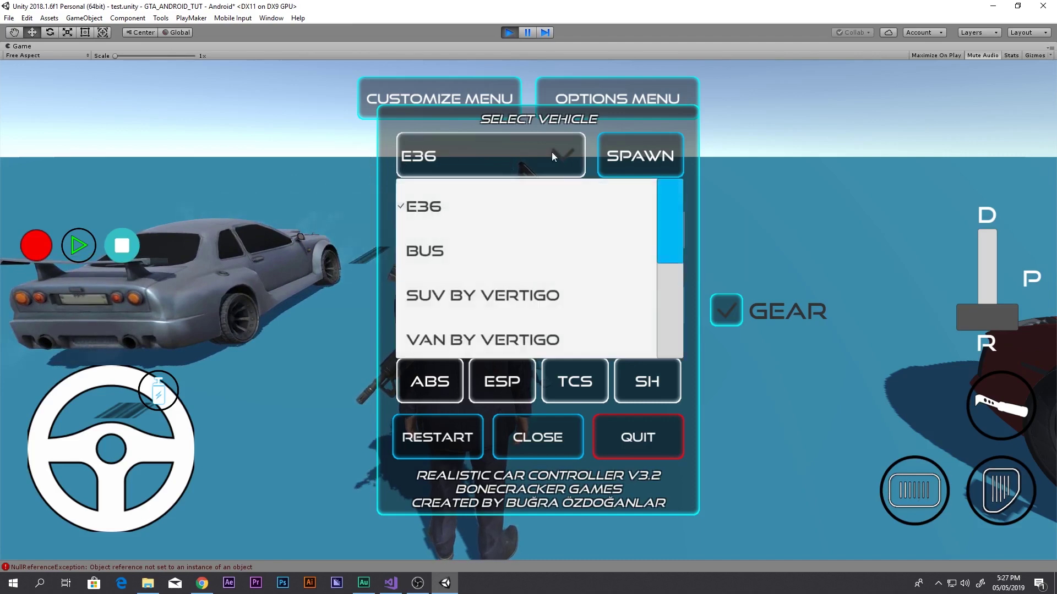
click(515, 233)
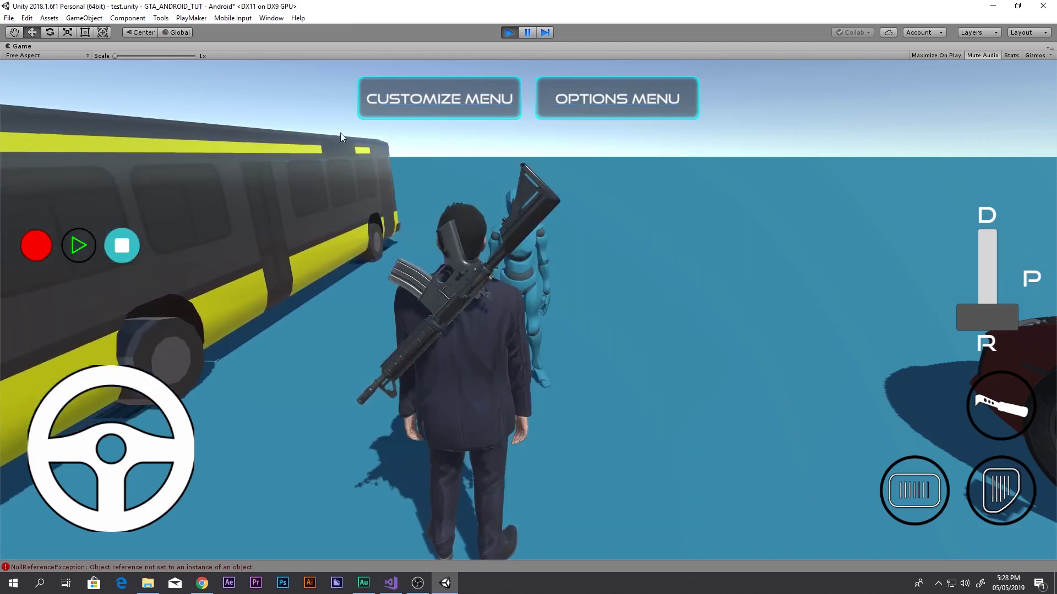
click(564, 113)
click(575, 160)
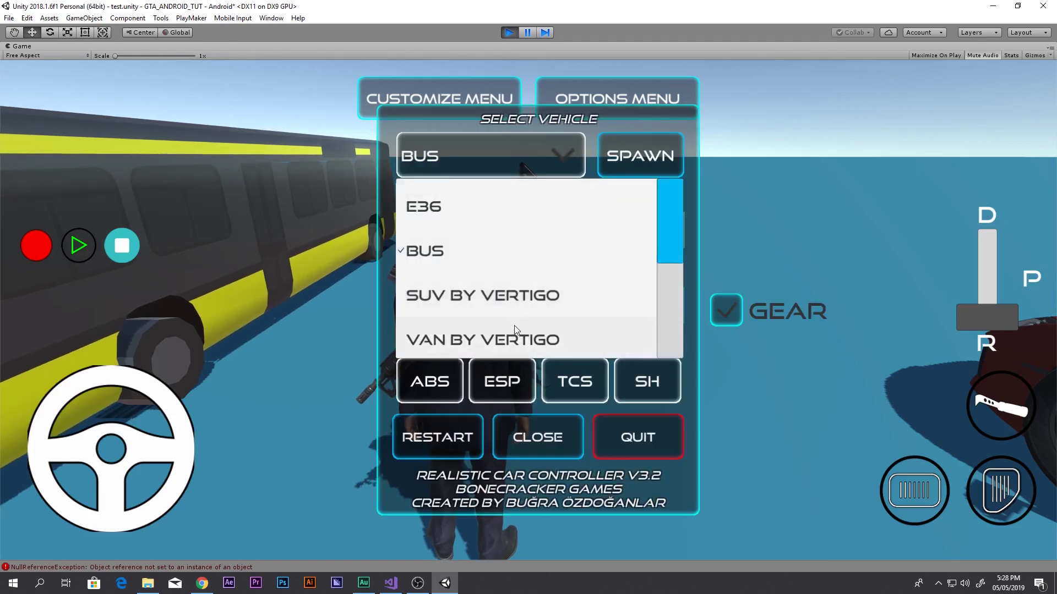
click(503, 303)
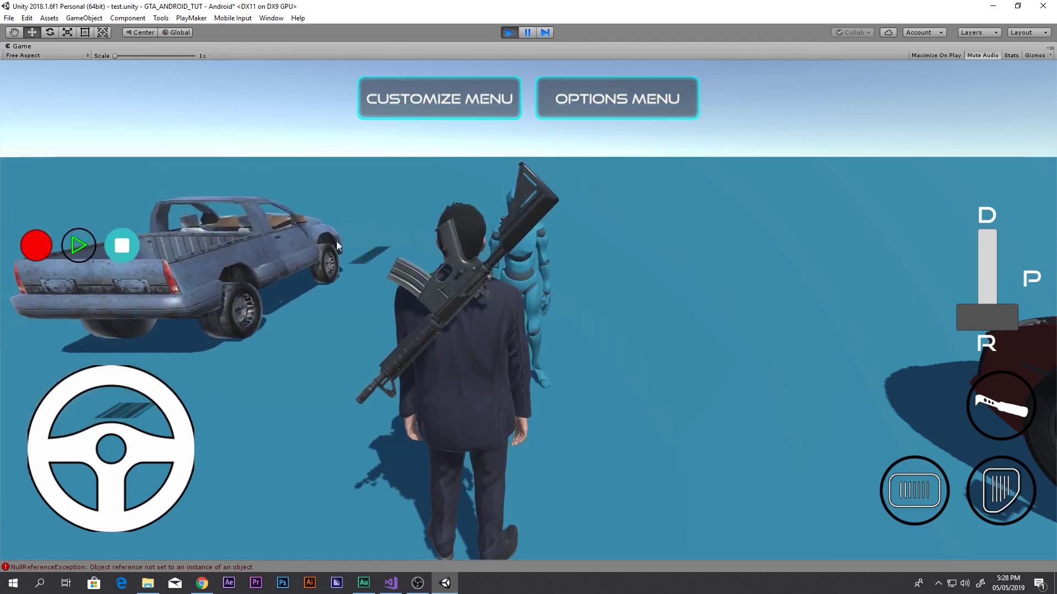
click(510, 34)
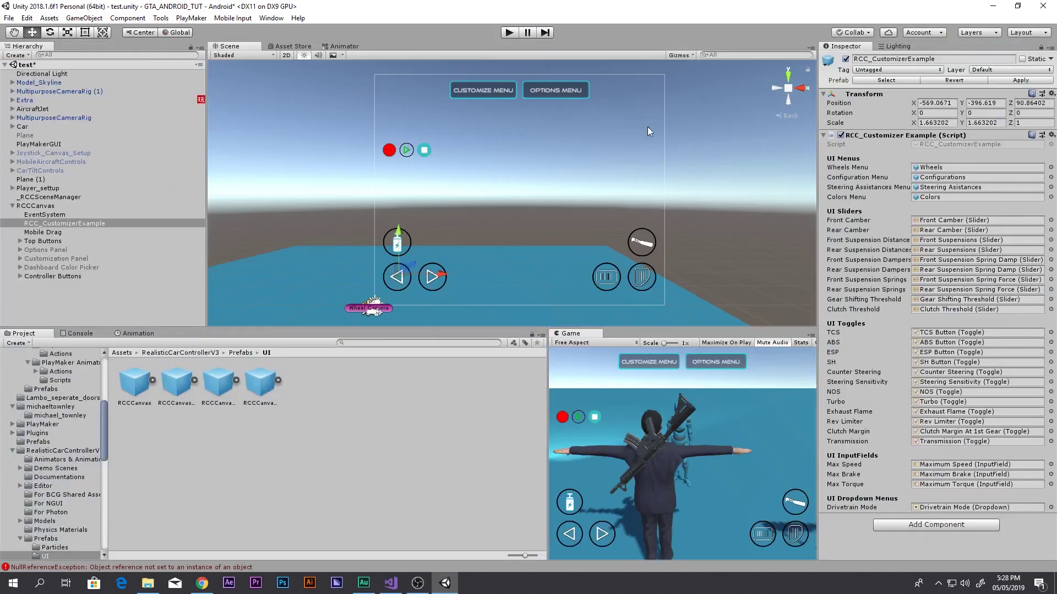
Step: Delete the Record / Play object from Controller Buttons in RCCCanvas
click(55, 250)
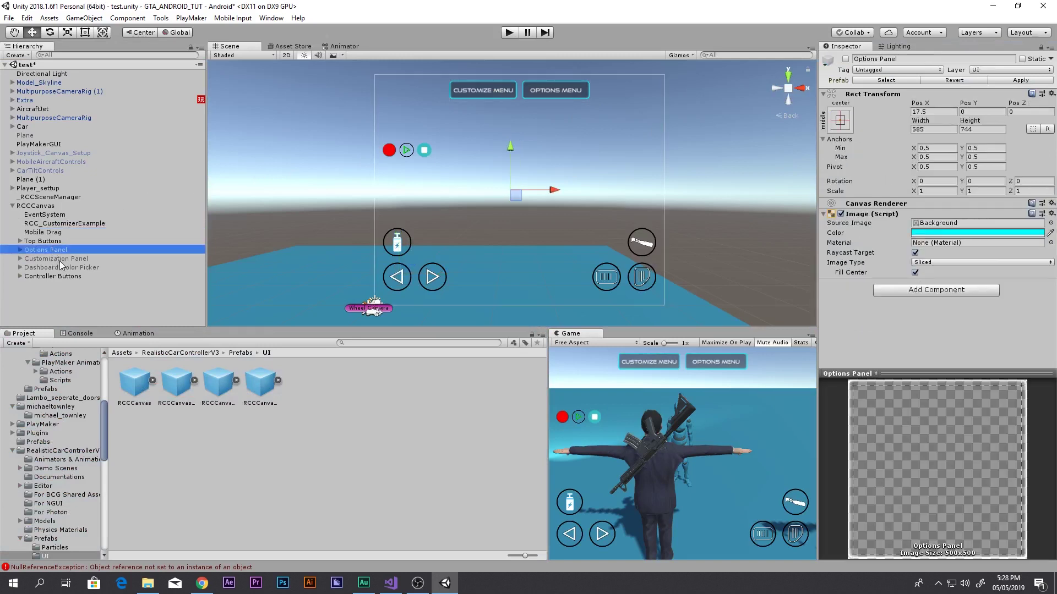
click(64, 276)
key(Right)
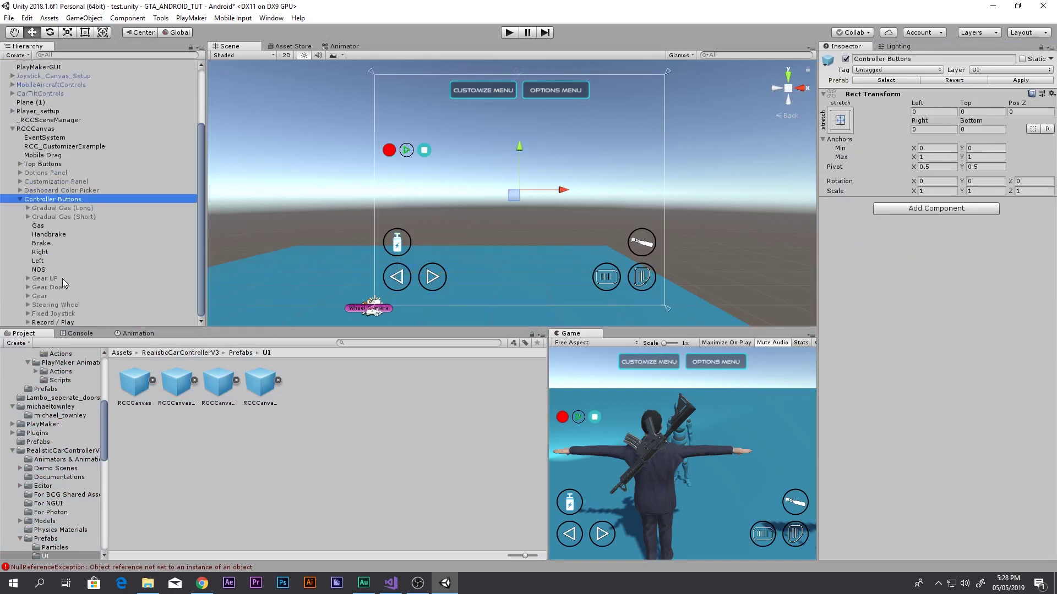
click(39, 323)
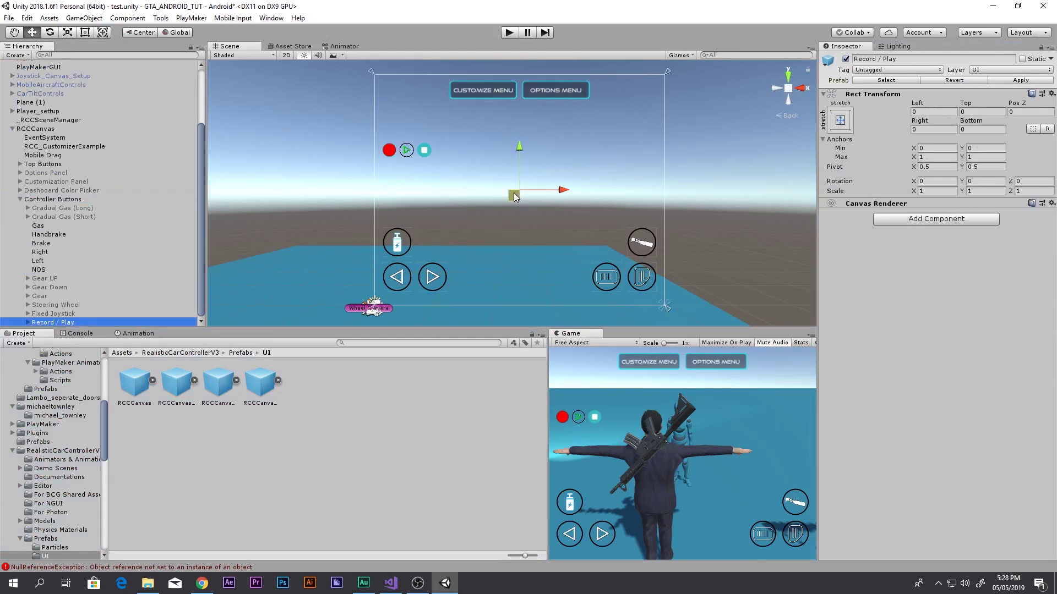
key(Delete)
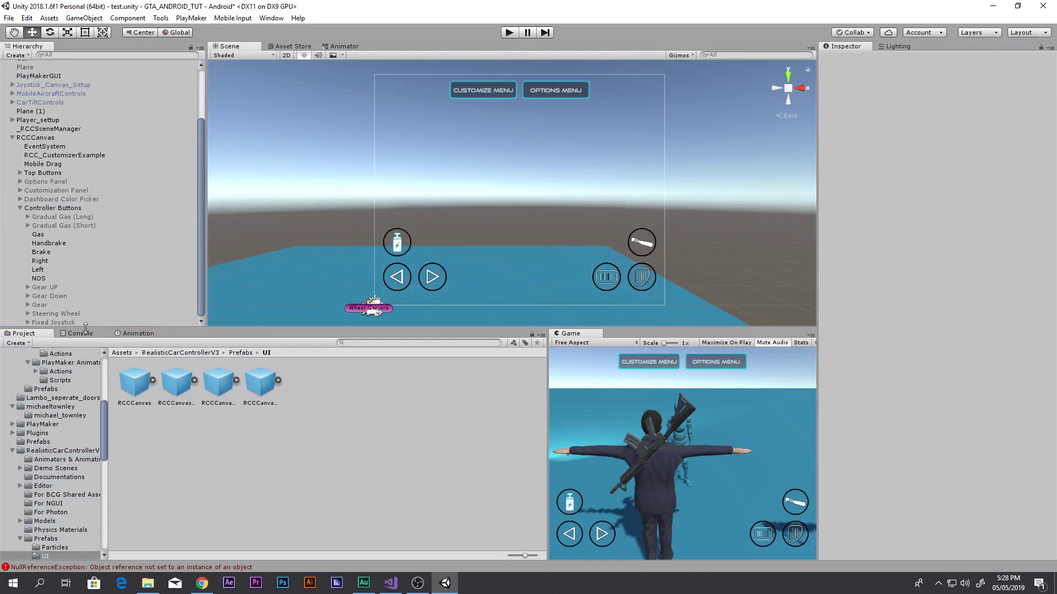
Step: Examine the remaining Controller Buttons objects, from Fixed Joystick up through NOS and Handbrake, and collapse the group
click(67, 322)
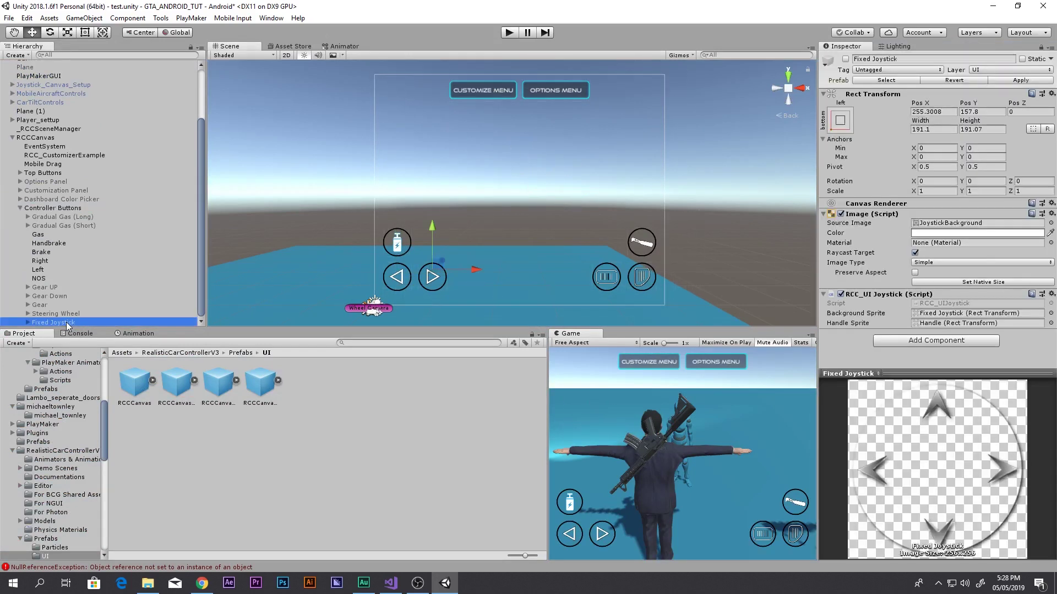
click(187, 316)
key(Up)
key(Up)
key(Up)
key(Up)
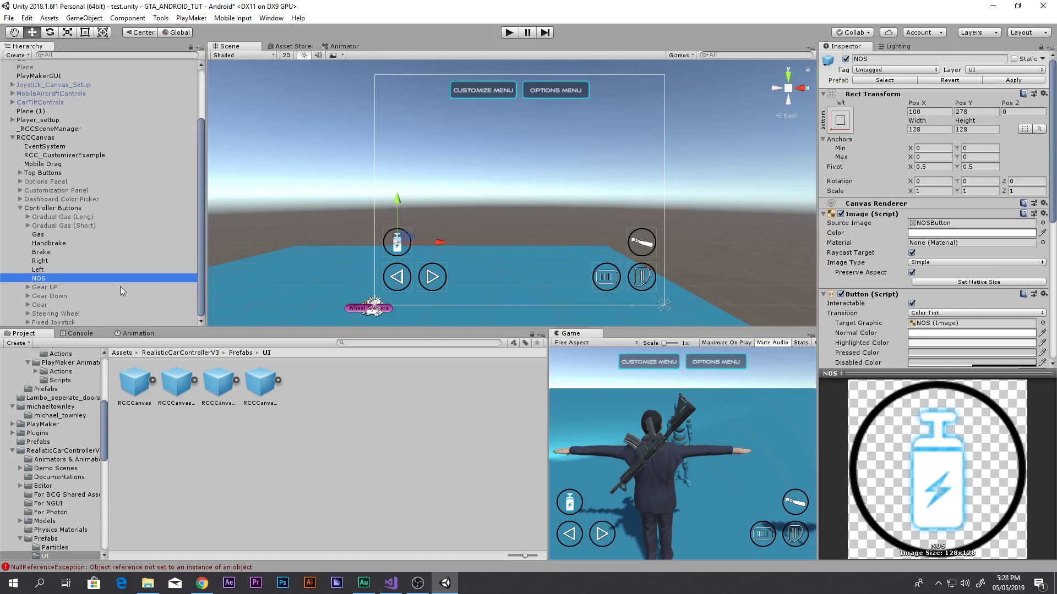
click(58, 245)
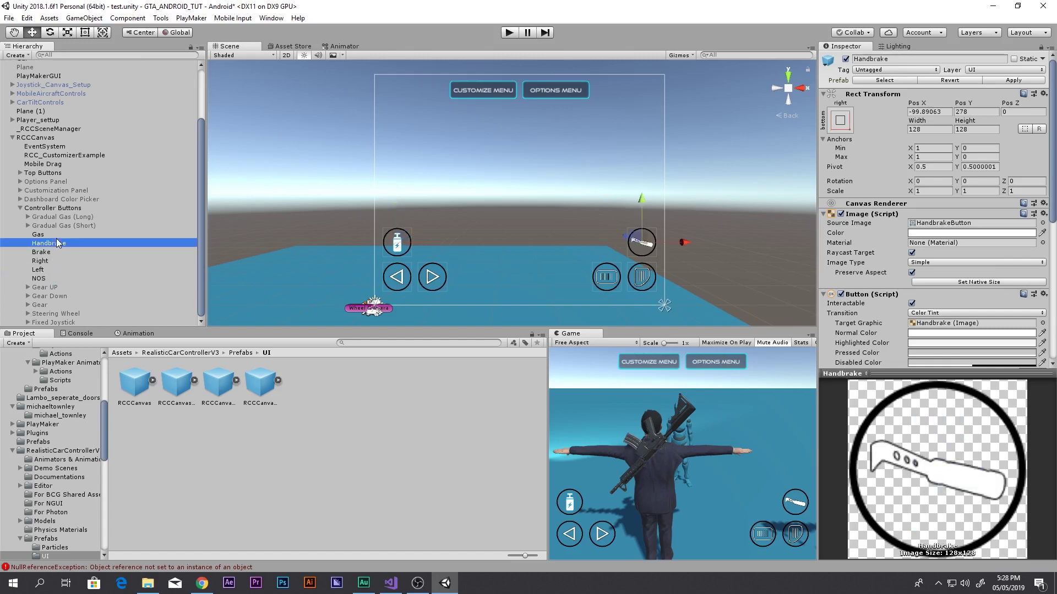
key(Up)
key(Up)
key(Up)
key(Up)
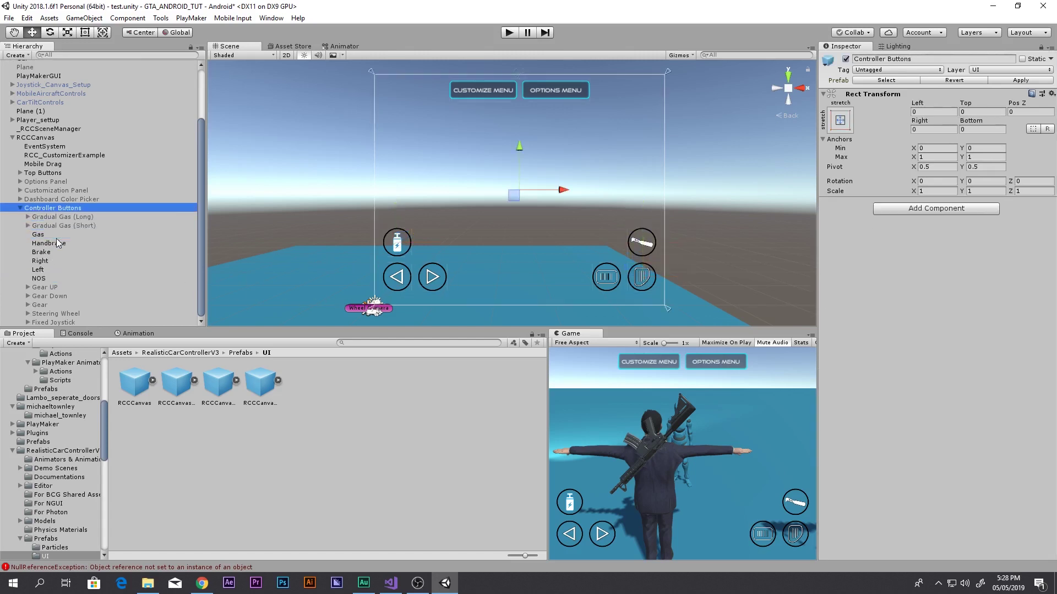
key(Left)
Step: Check the Dashboard Color Picker's child sliders and delete the whole object from RCCCanvas
click(52, 267)
key(Right)
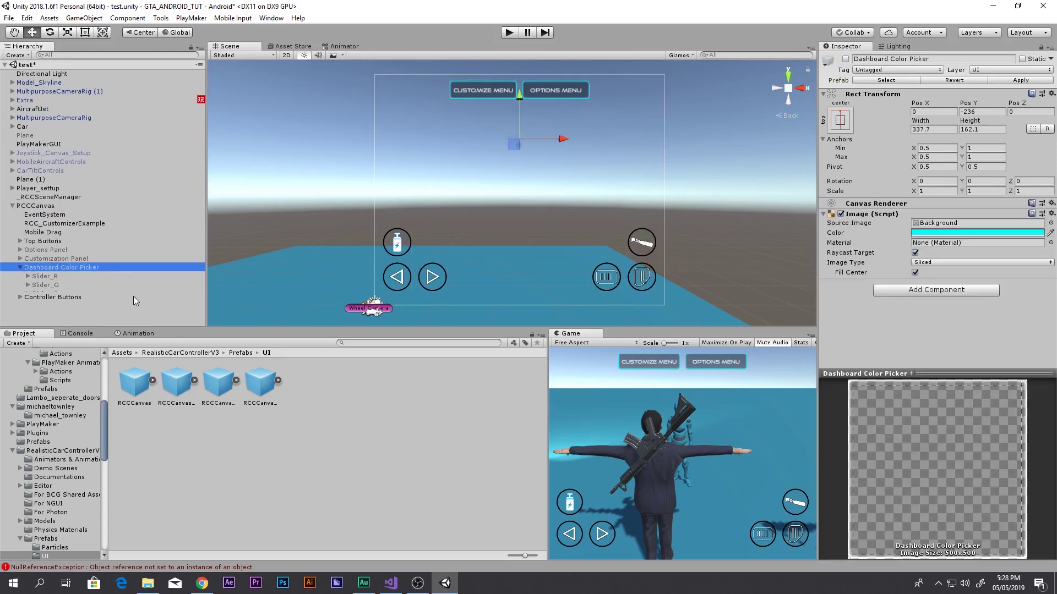
key(Down)
key(Down)
key(Down)
key(Up)
key(Up)
key(Up)
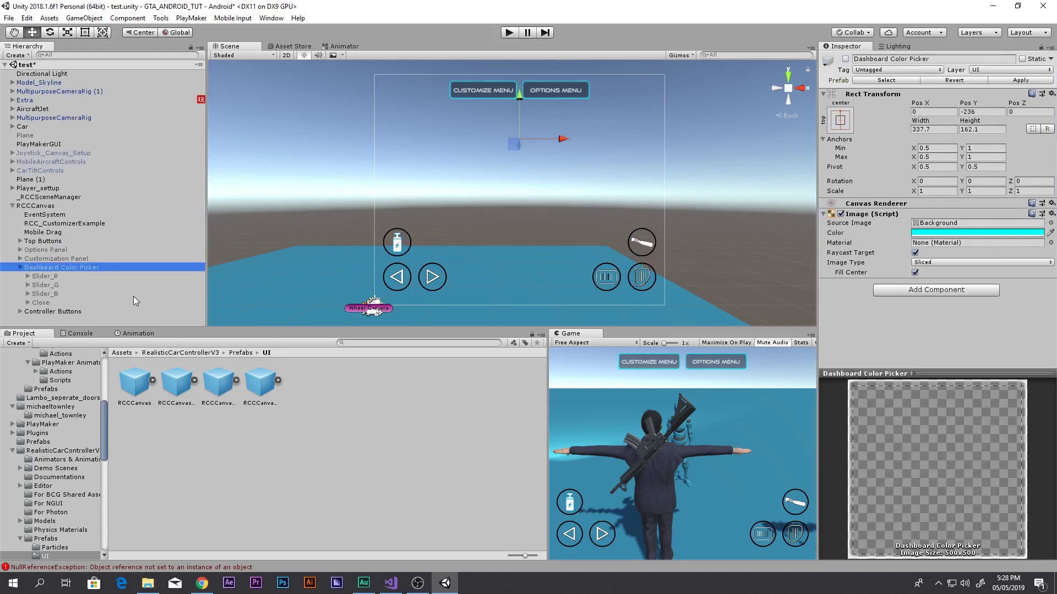
key(Delete)
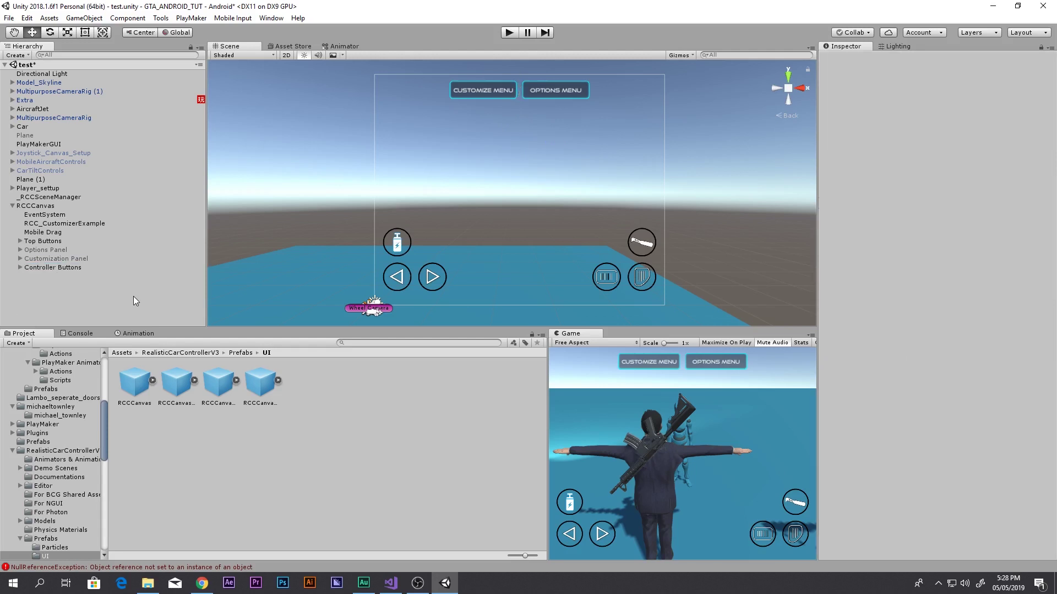
Step: Look through the Customization Panel's child objects and check the Options Panel in RCCCanvas
click(55, 258)
key(Right)
scroll(138, 278, down, 2)
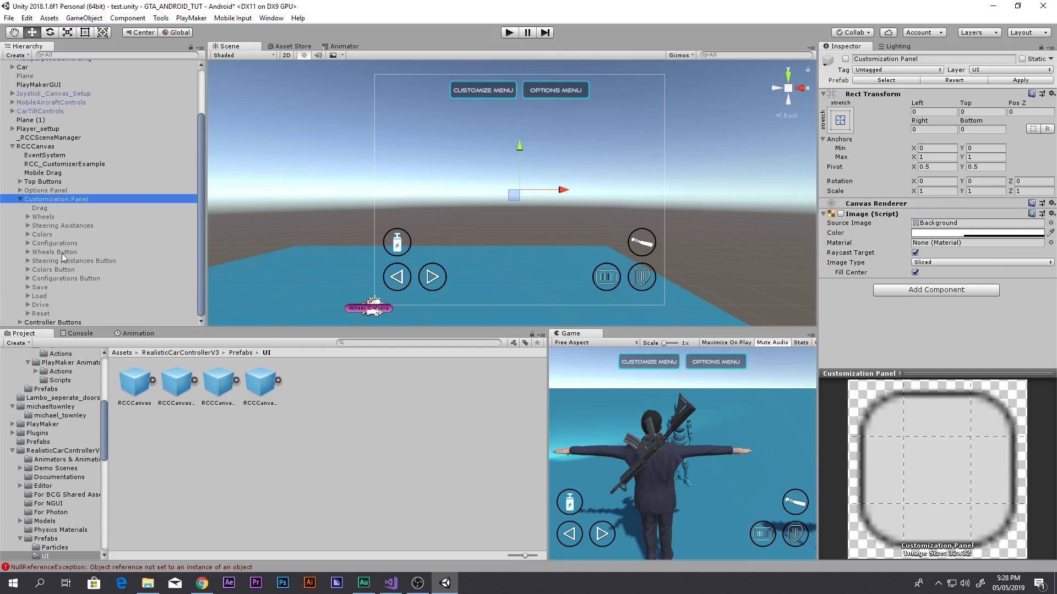
key(Left)
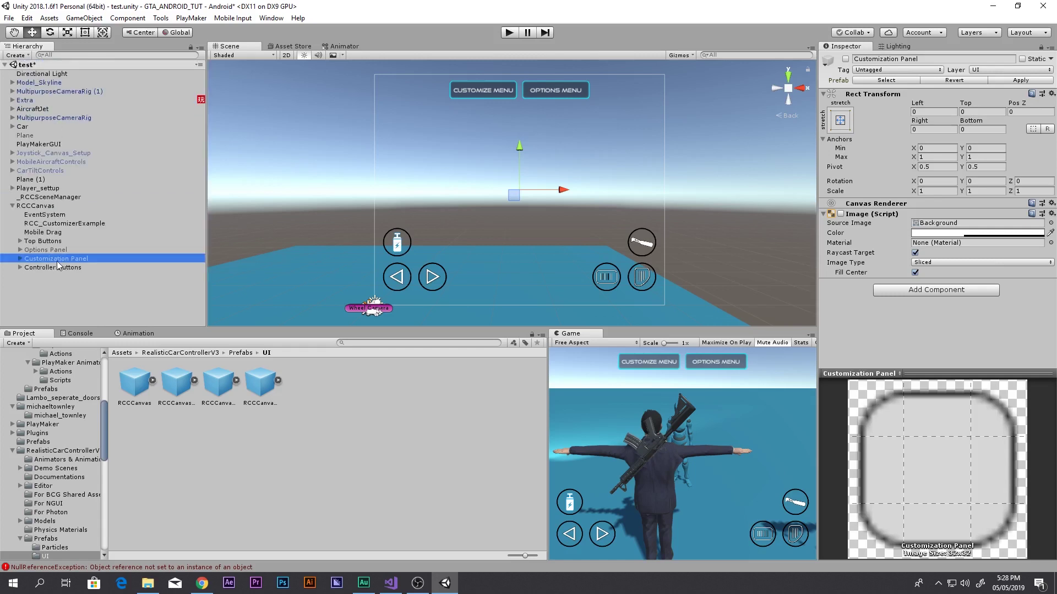
click(57, 261)
click(57, 251)
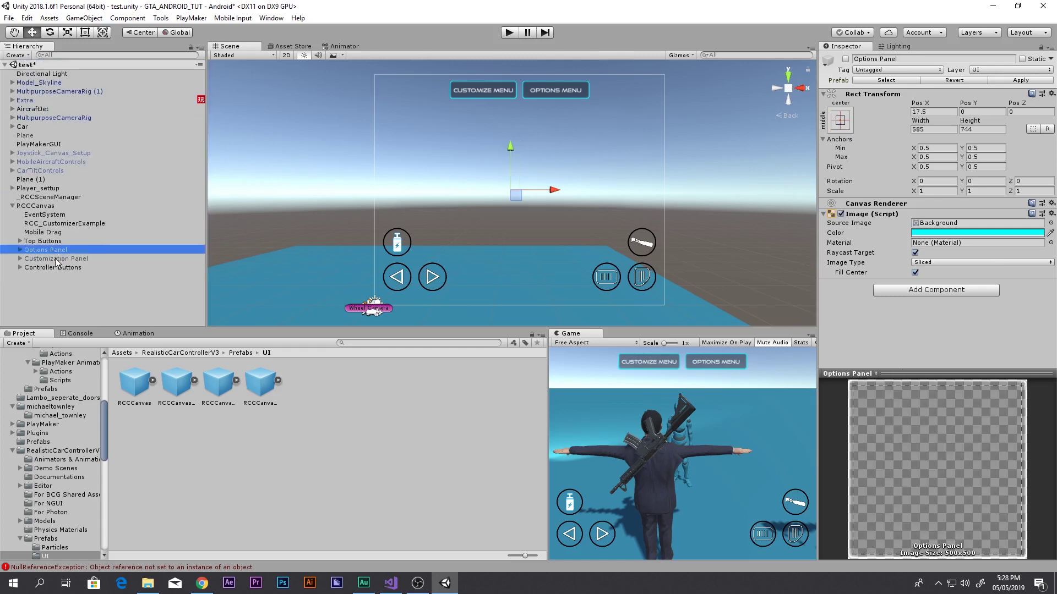
click(55, 258)
Step: Run the scene and, in the Customize Menu's Wheels settings, try cambers of 3.1 front and -1.1 rear with both spring forces above 80000
click(509, 32)
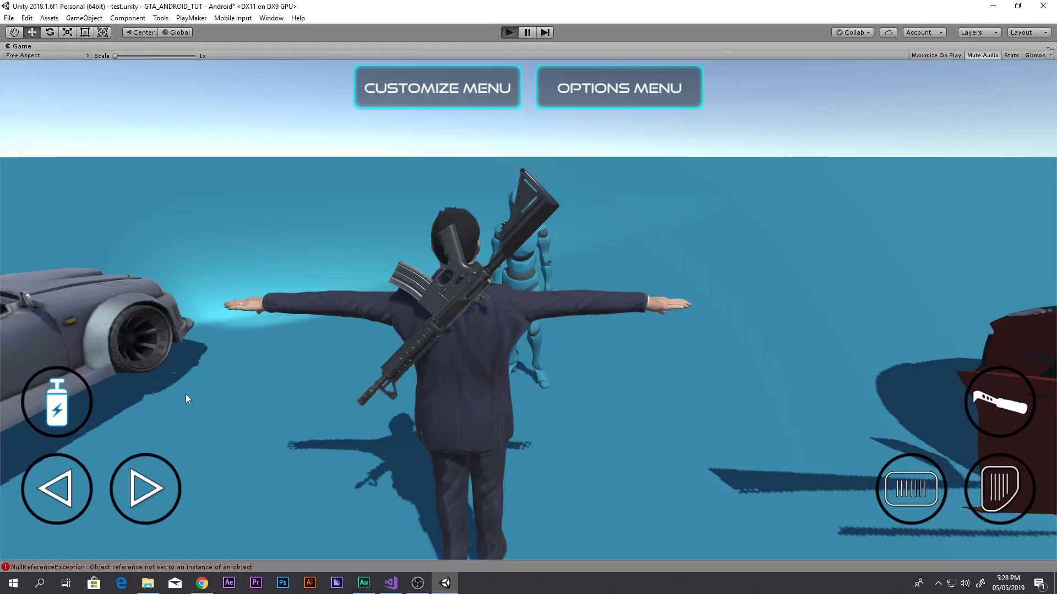
click(394, 89)
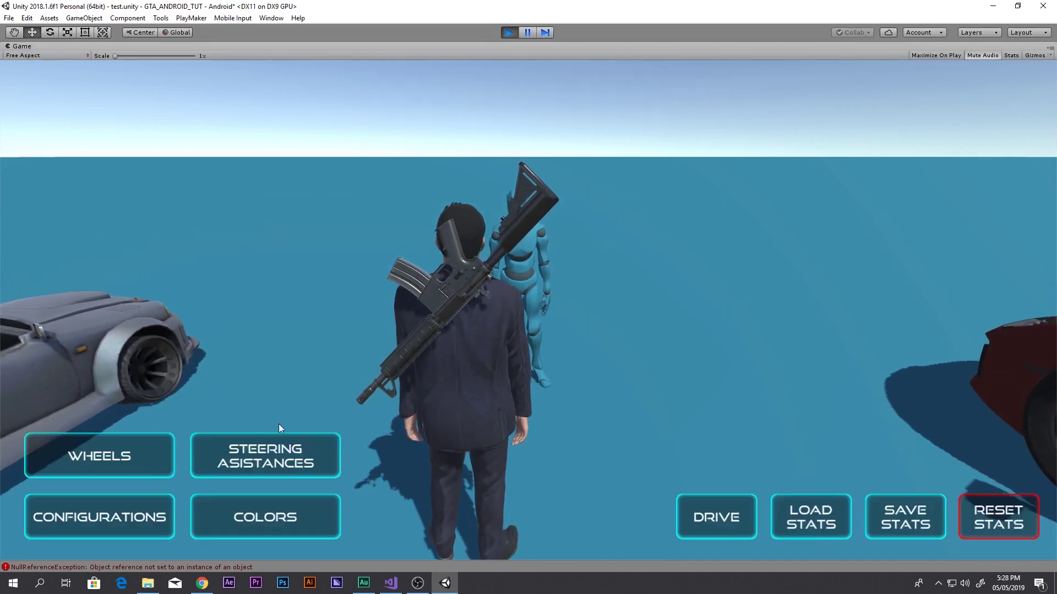
click(136, 464)
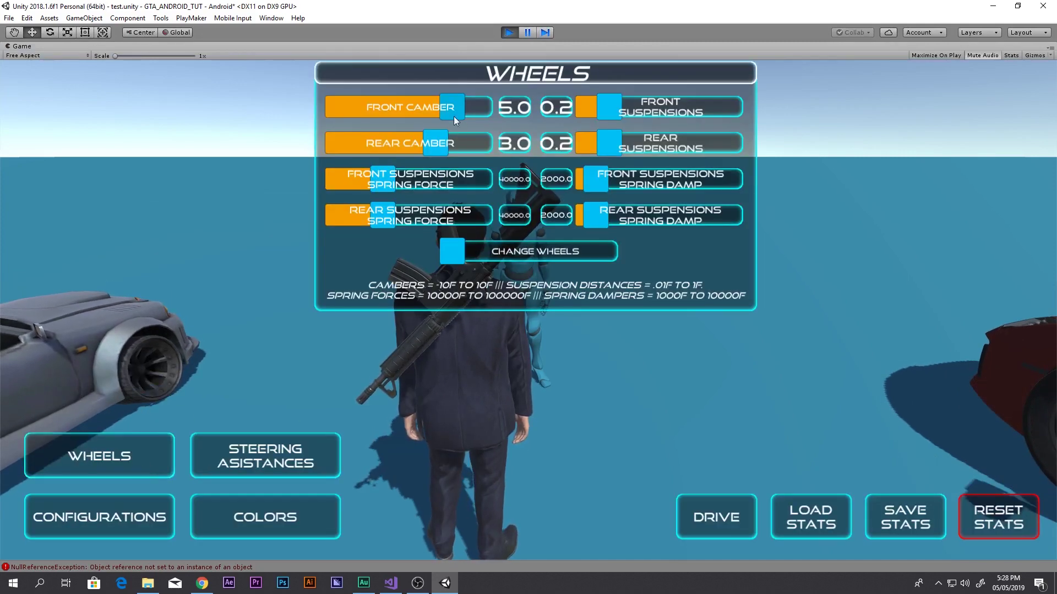
drag(476, 109, 404, 154)
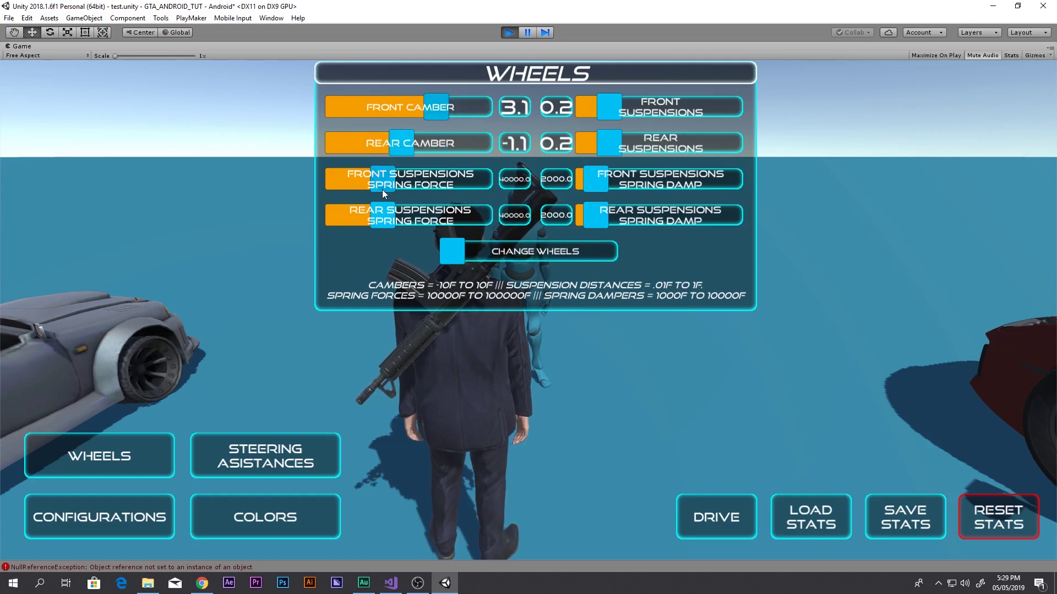
drag(382, 189, 460, 182)
drag(382, 216, 467, 217)
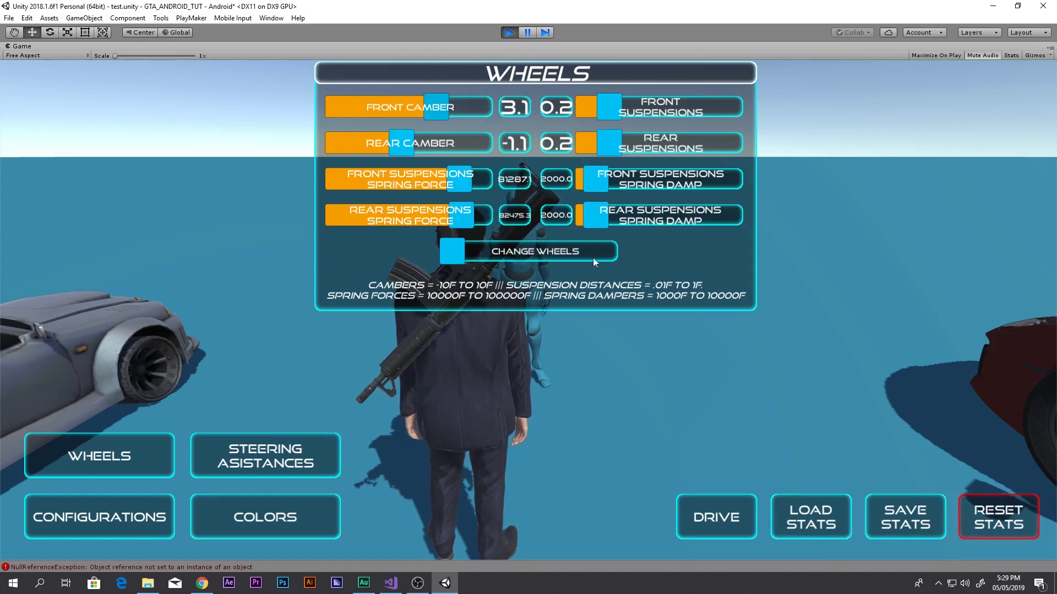
Step: Test other wheel models, then try spring damps of 8920.8 front and 10000 rear, rear suspension 0.1 and front spring force 85629.7
click(577, 251)
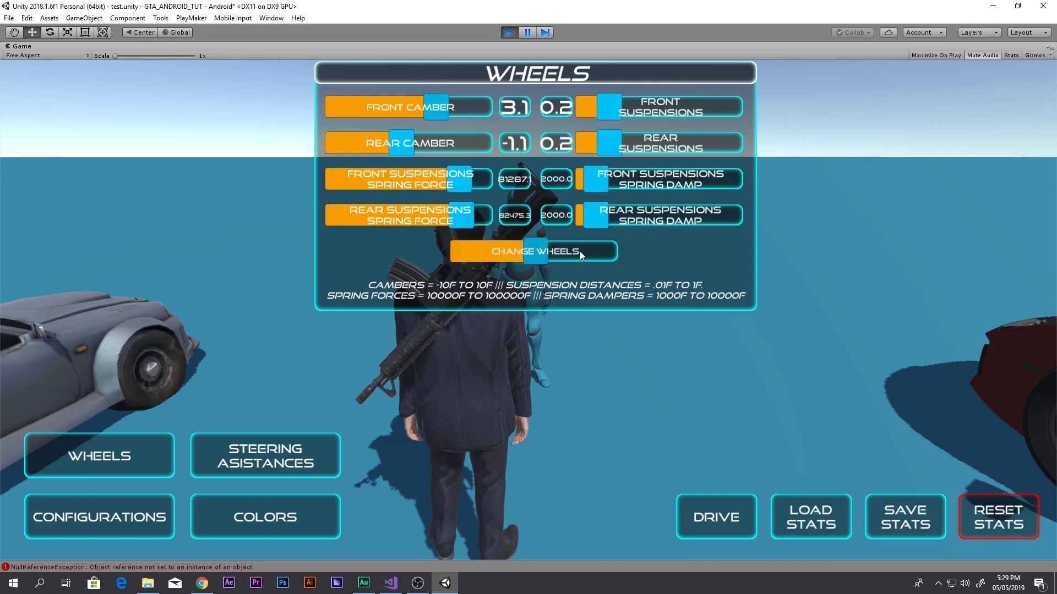
drag(607, 266, 398, 281)
drag(618, 218, 755, 216)
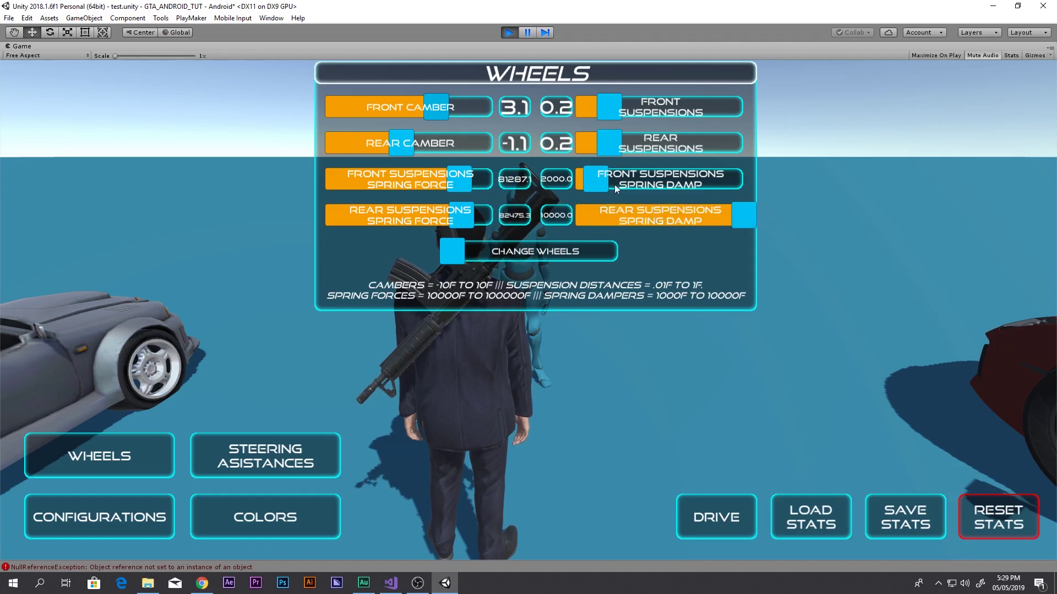
drag(600, 179, 726, 178)
drag(610, 144, 665, 147)
drag(596, 170, 468, 214)
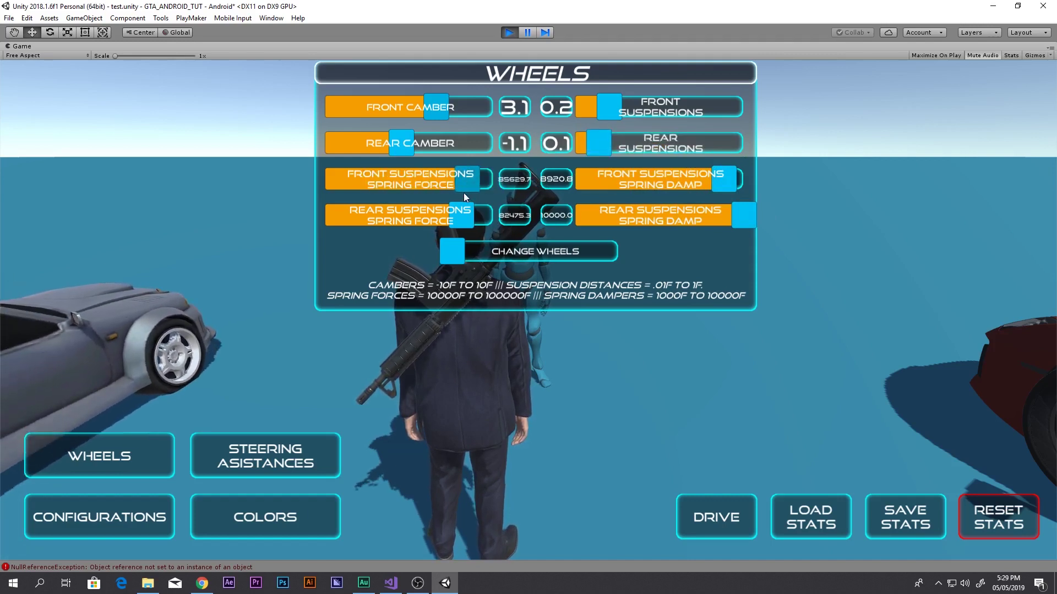
Step: Test the customizer's Colors settings by adjusting the wheel smoke color sliders, previewing smokes and flames, and closing the color sliders
click(297, 520)
click(583, 126)
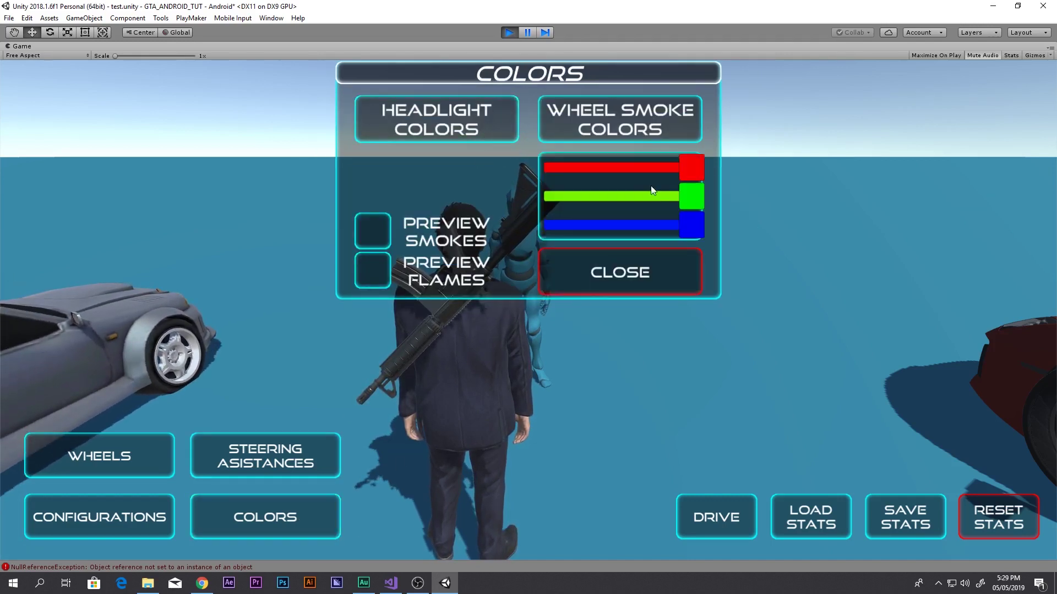
drag(689, 168, 626, 177)
drag(690, 197, 644, 196)
click(662, 134)
drag(689, 167, 515, 212)
click(385, 242)
click(383, 270)
click(579, 277)
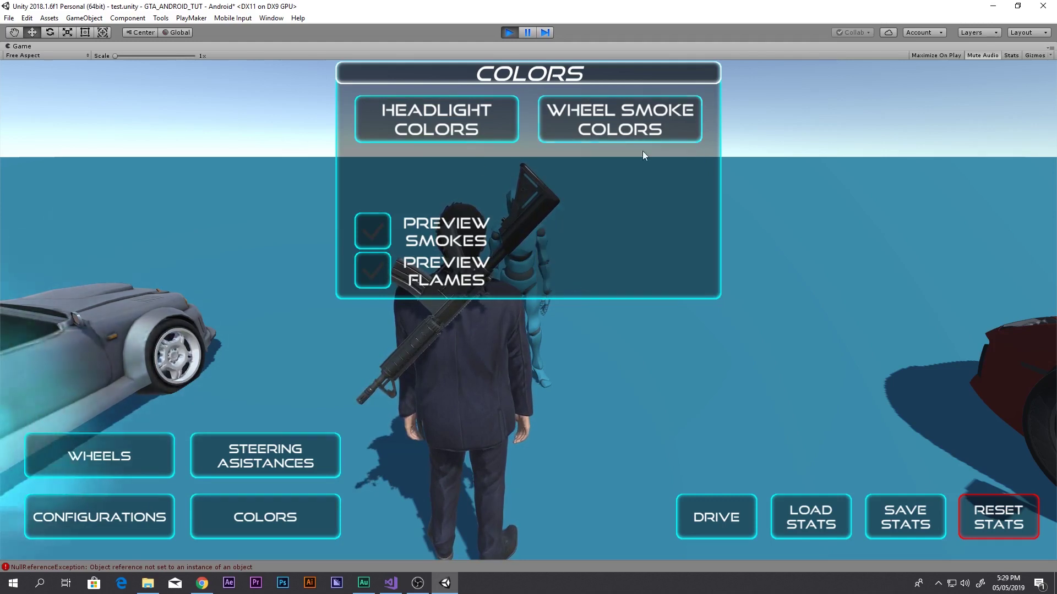
Step: Return to Drive mode, test the gas pedal and steering wheel, reopen the Customize Menu and stop the running scene
click(727, 528)
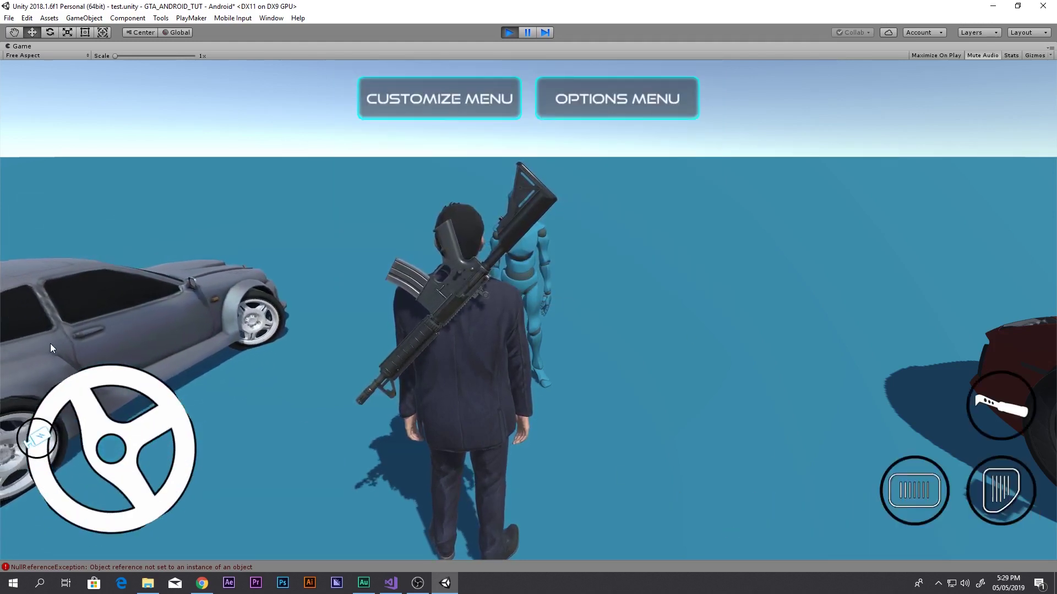
click(1006, 491)
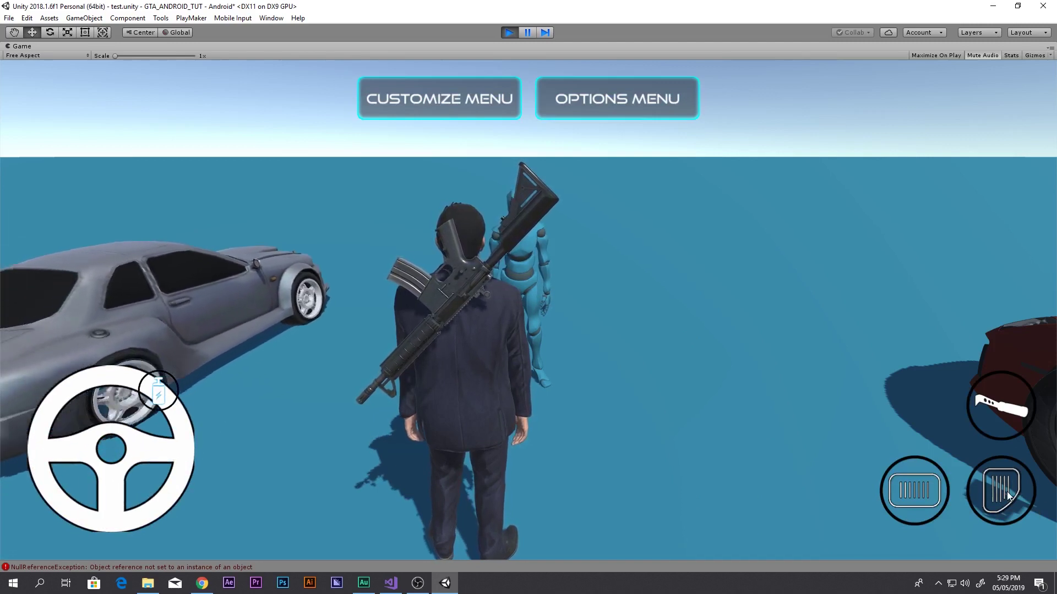
drag(167, 435, 238, 385)
click(481, 98)
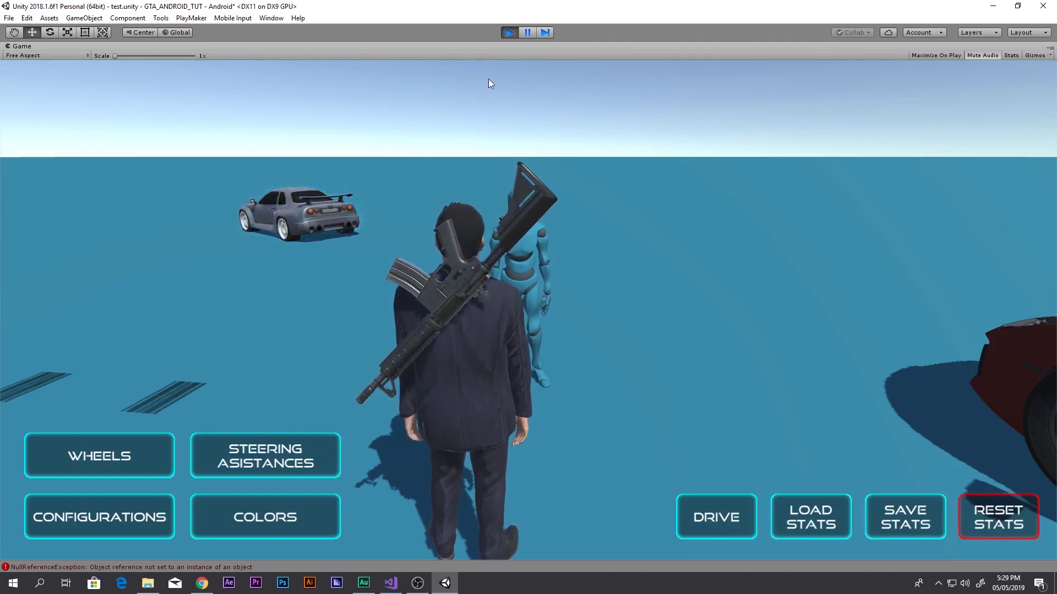
click(511, 32)
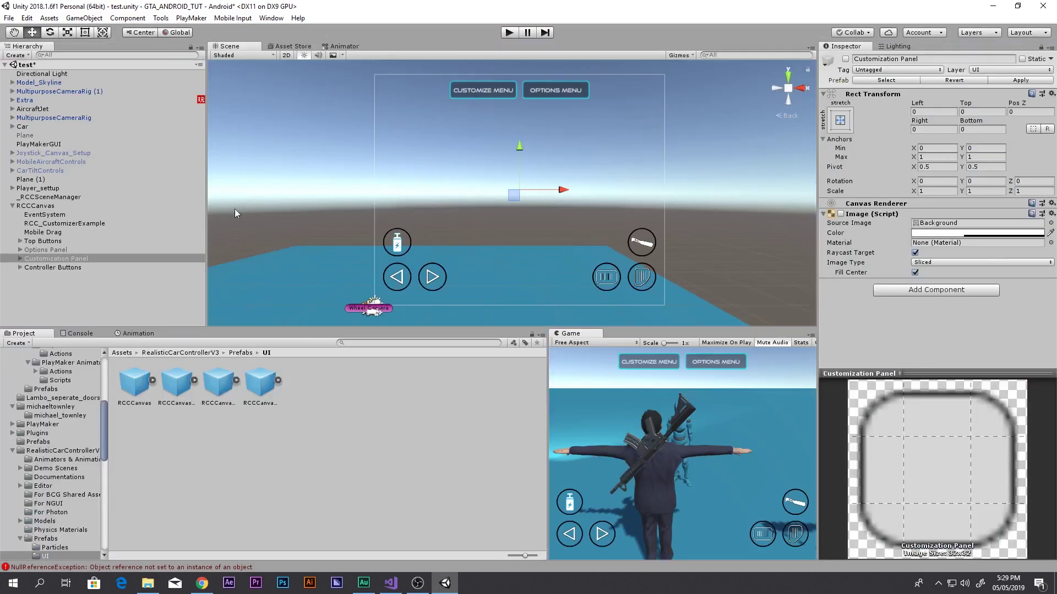
Step: Expand Top Buttons in RCCCanvas, try moving its Options Button to Pos X 292, Pos Y -138, and undo the move
click(54, 232)
click(46, 216)
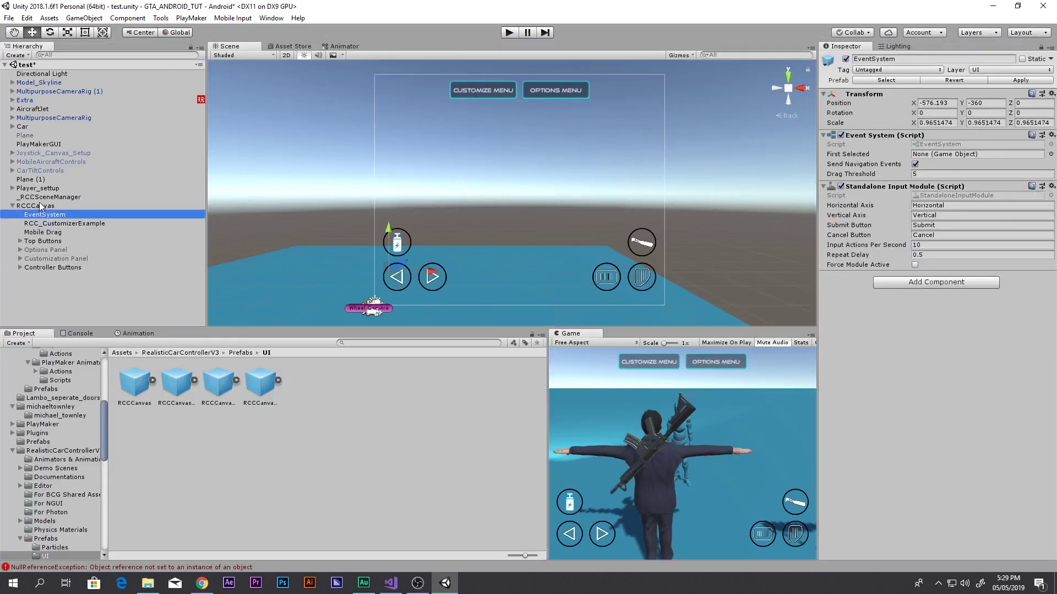
click(47, 241)
key(Right)
key(Down)
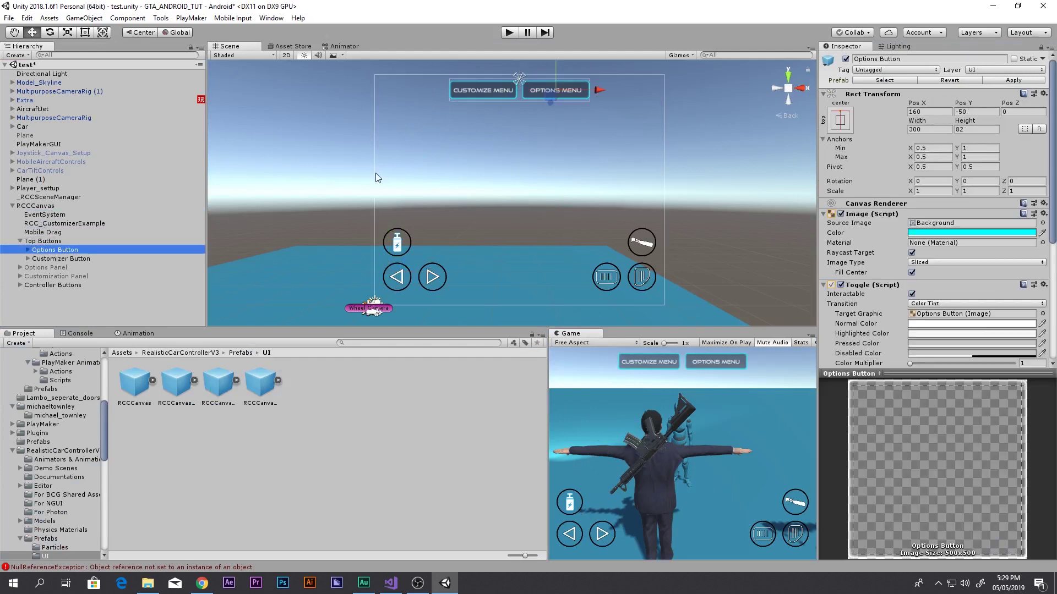
drag(556, 95, 581, 112)
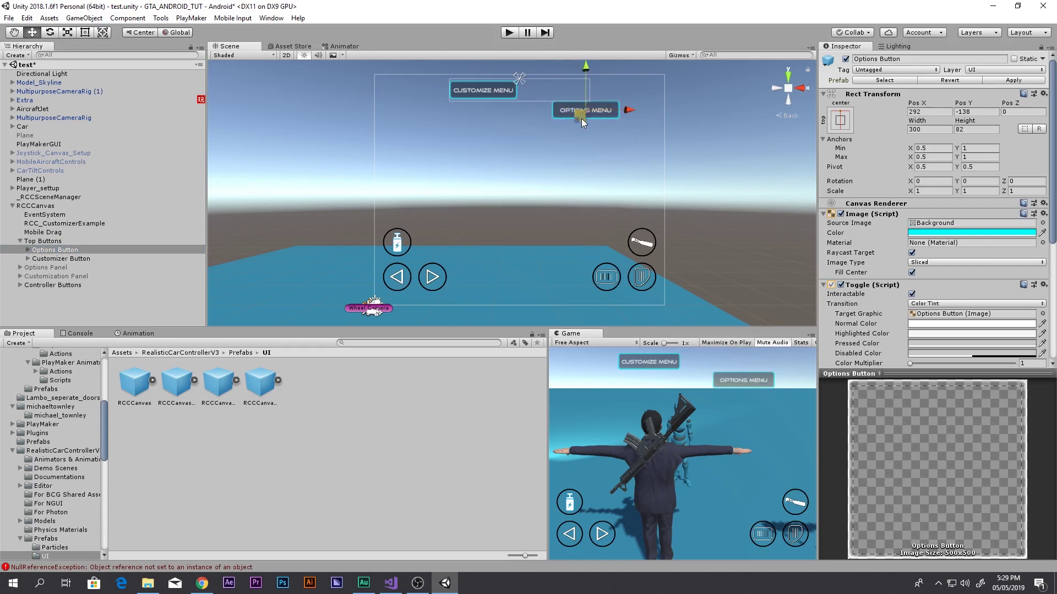
key(ctrl+z)
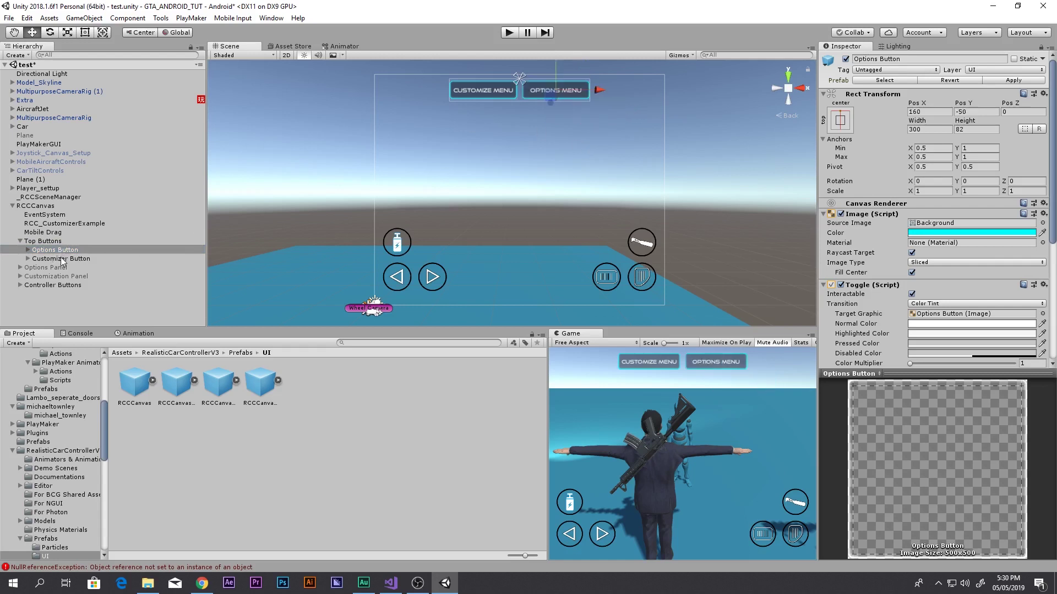
Step: Deactivate the Customizer Button, move the Options Button to Pos X 26 near the canvas centre, and maximize the Game view
click(62, 259)
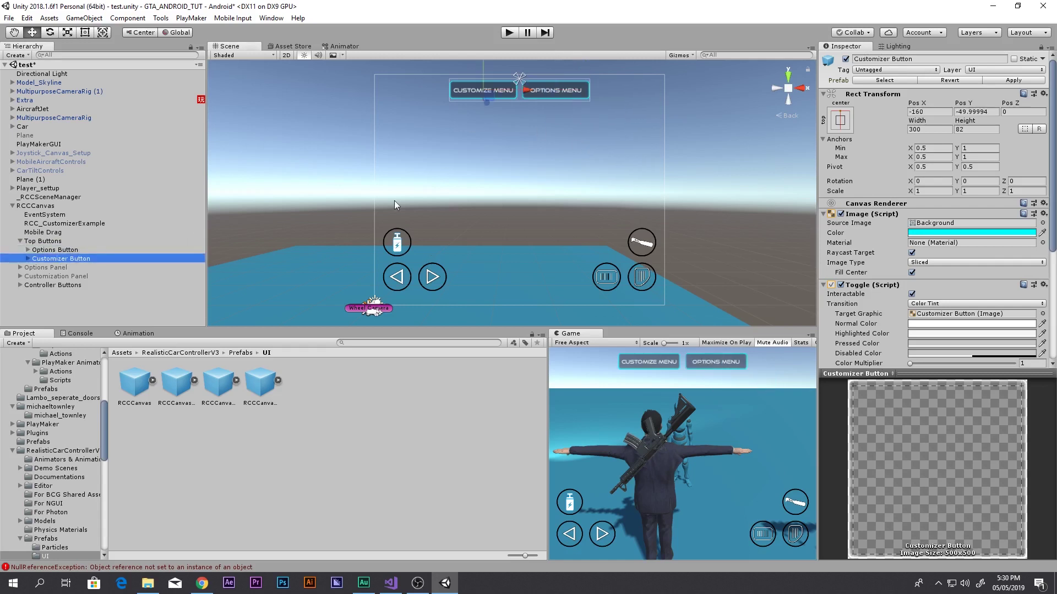
click(846, 59)
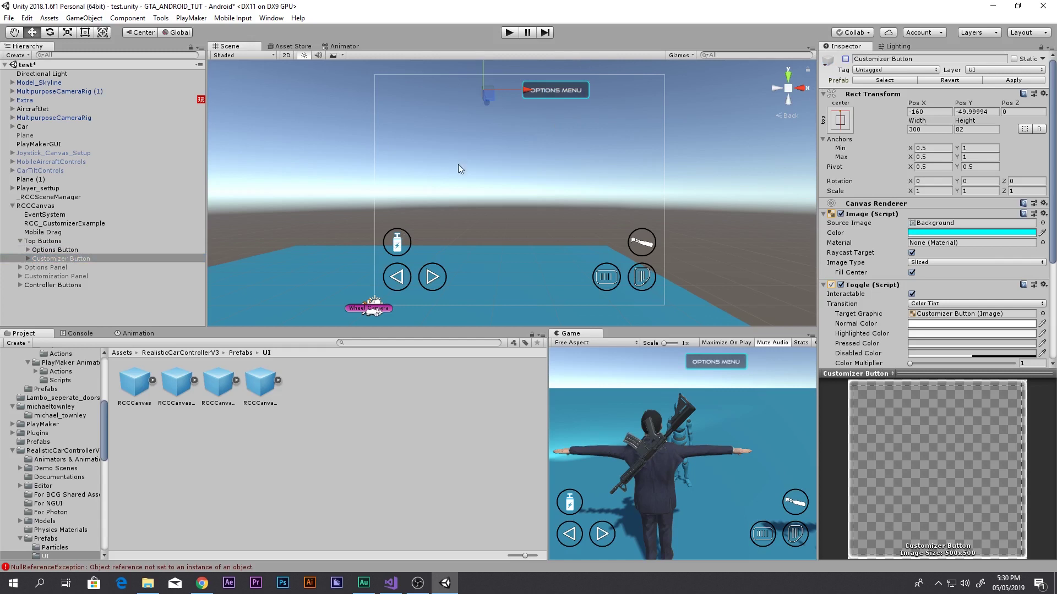
click(89, 252)
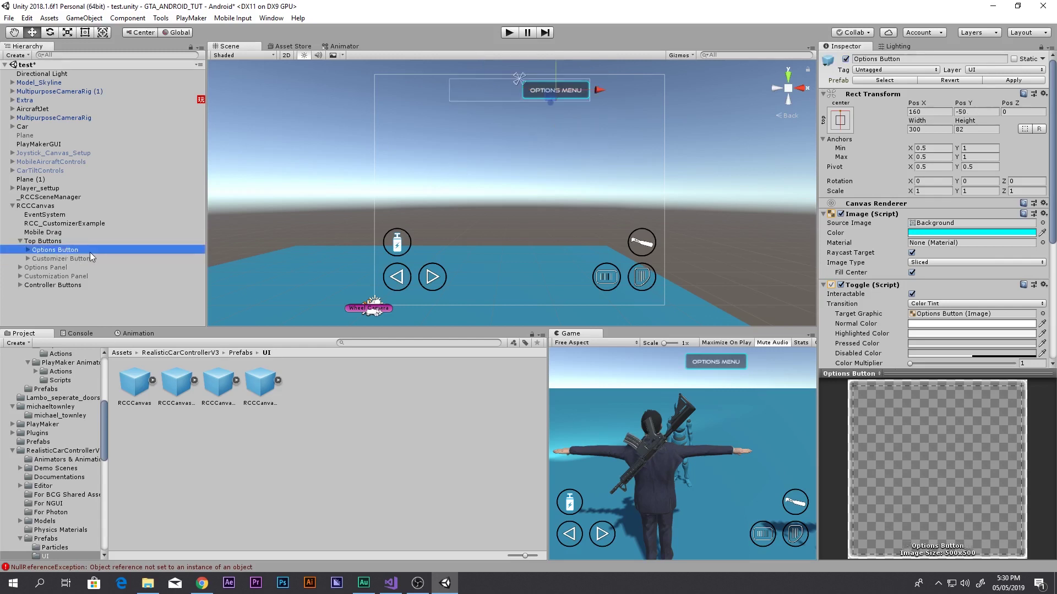
drag(588, 94, 562, 95)
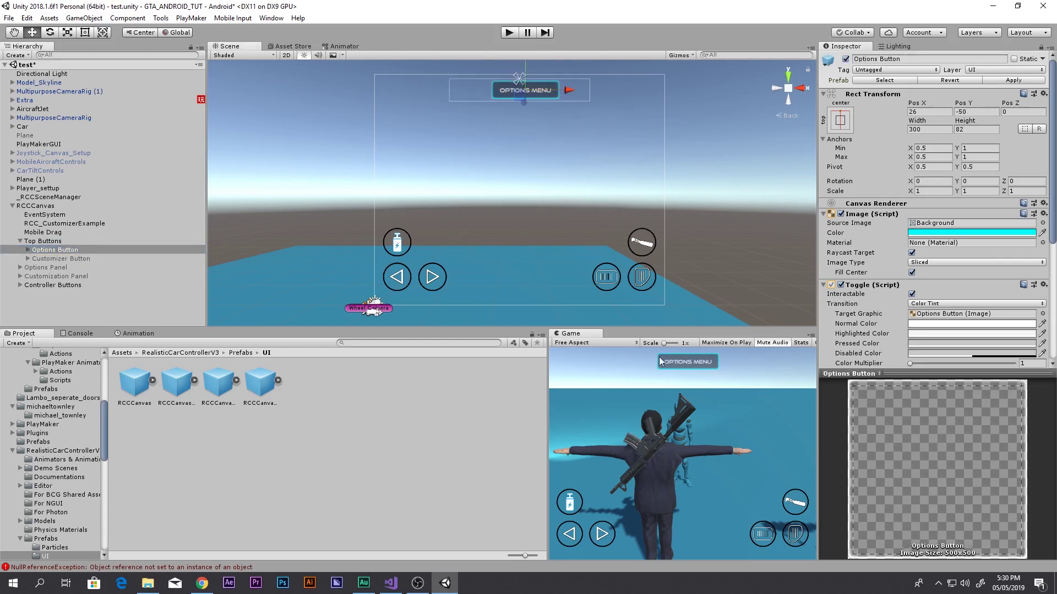
key(shift+space)
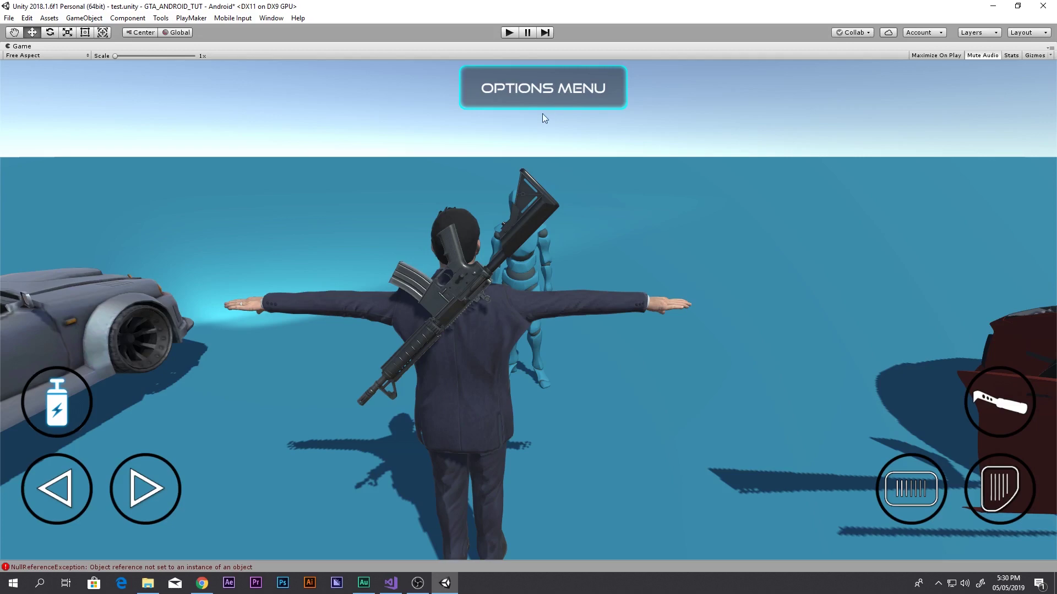
Step: Move the Options Menu button to the upper-right part of the canvas, at about X 469 and Y -46
key(shift+space)
scroll(499, 96, up, 7)
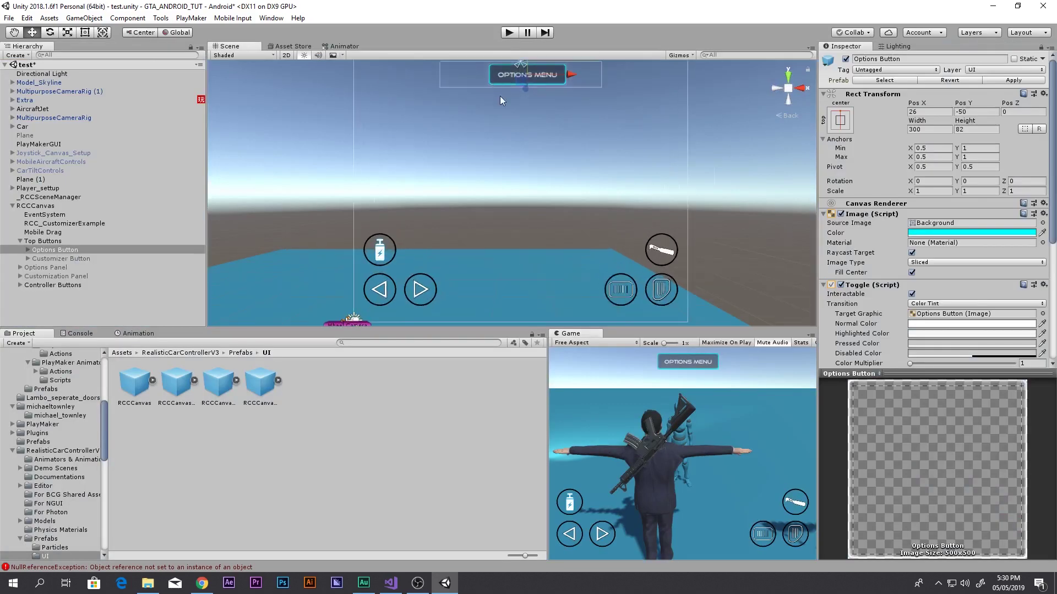
middle_drag(499, 95, 483, 187)
key(w)
drag(513, 140, 522, 164)
key(ctrl+z)
click(788, 89)
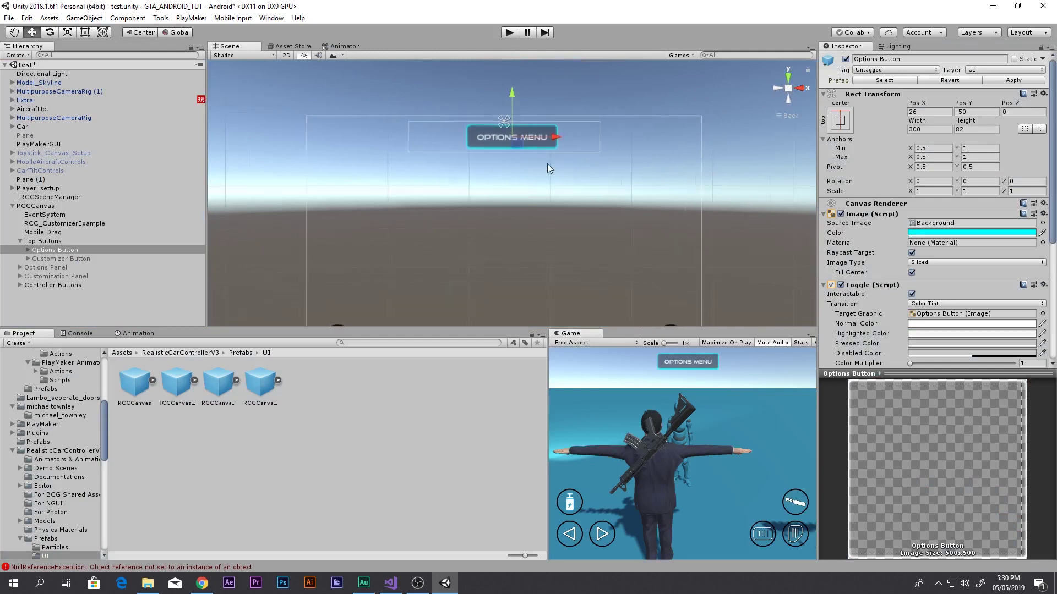
drag(518, 82, 549, 71)
middle_drag(564, 122, 553, 156)
drag(576, 108, 664, 110)
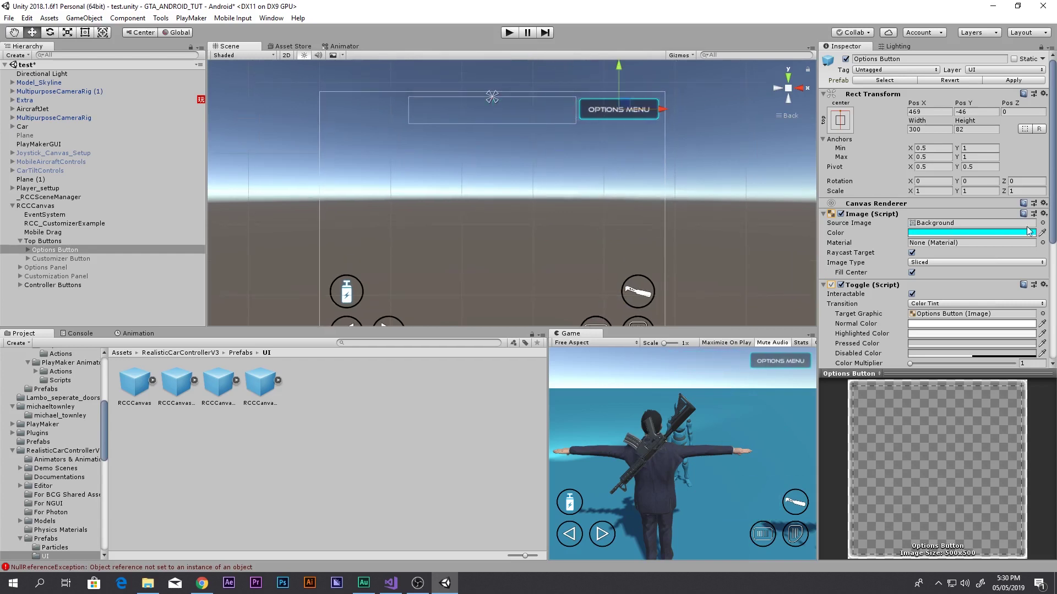
Step: Expand the Options Button and try the Background and Knob sprites as its source image
scroll(927, 225, down, 3)
click(84, 251)
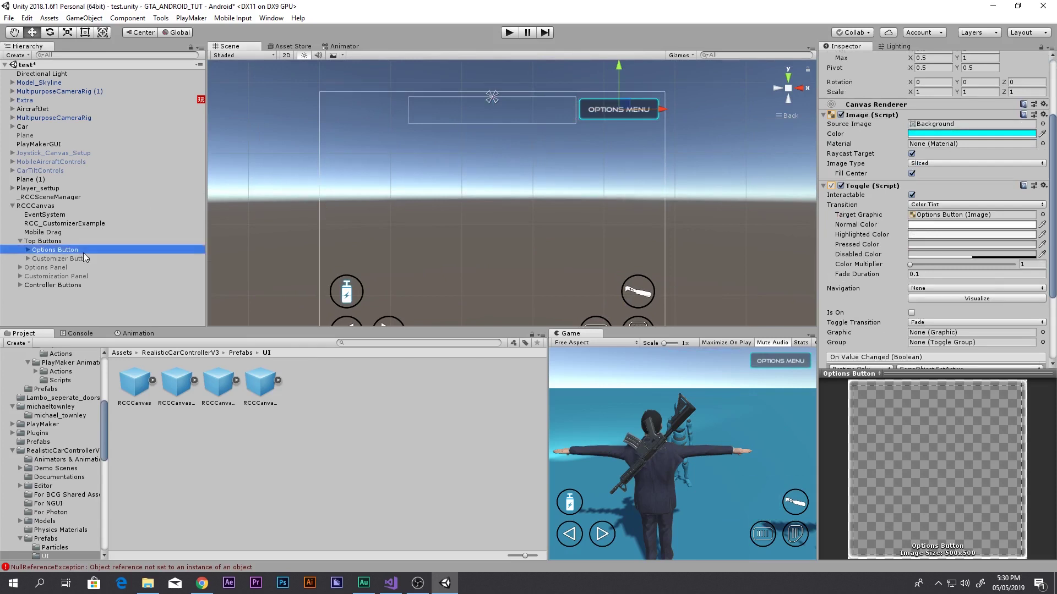
key(Right)
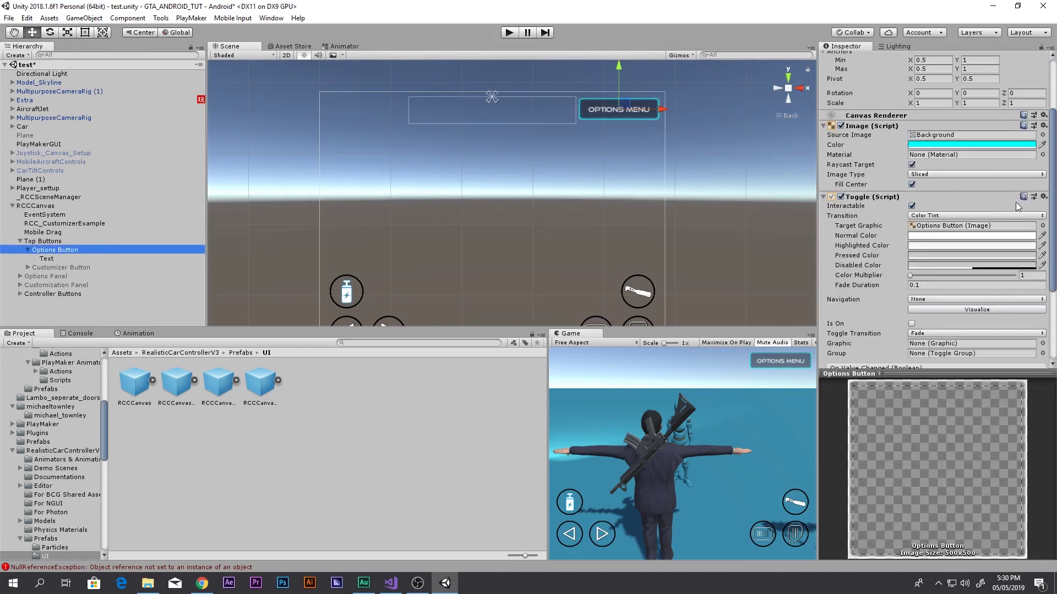
click(1042, 226)
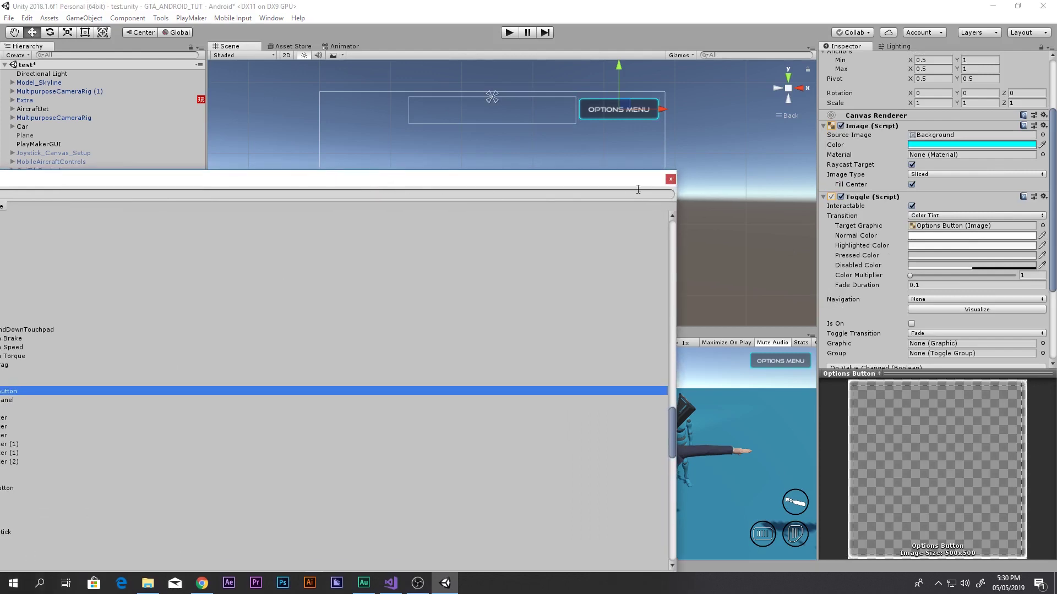
click(671, 179)
click(1043, 135)
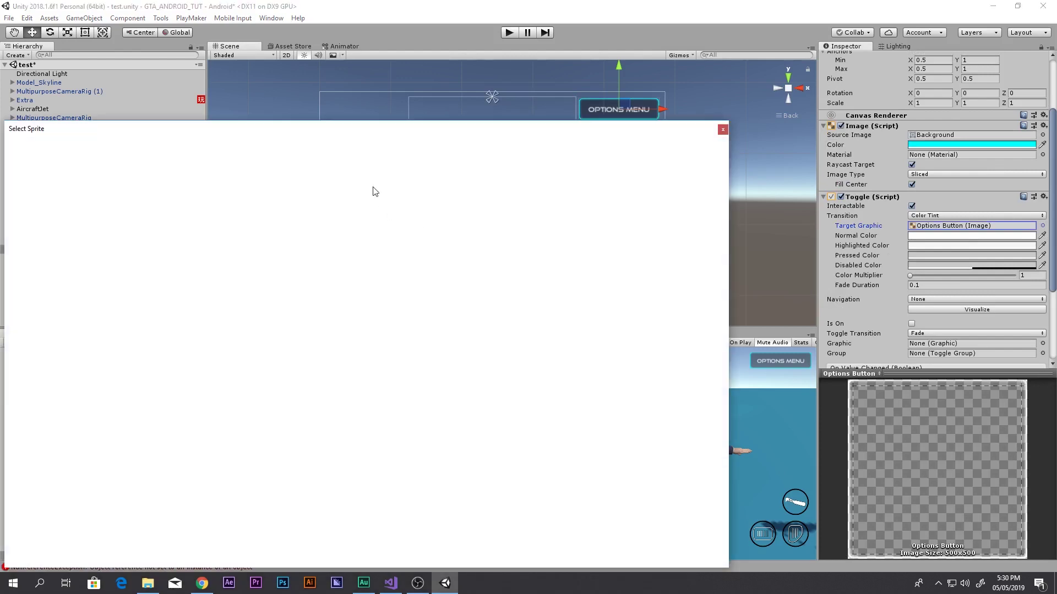
drag(405, 132, 624, 209)
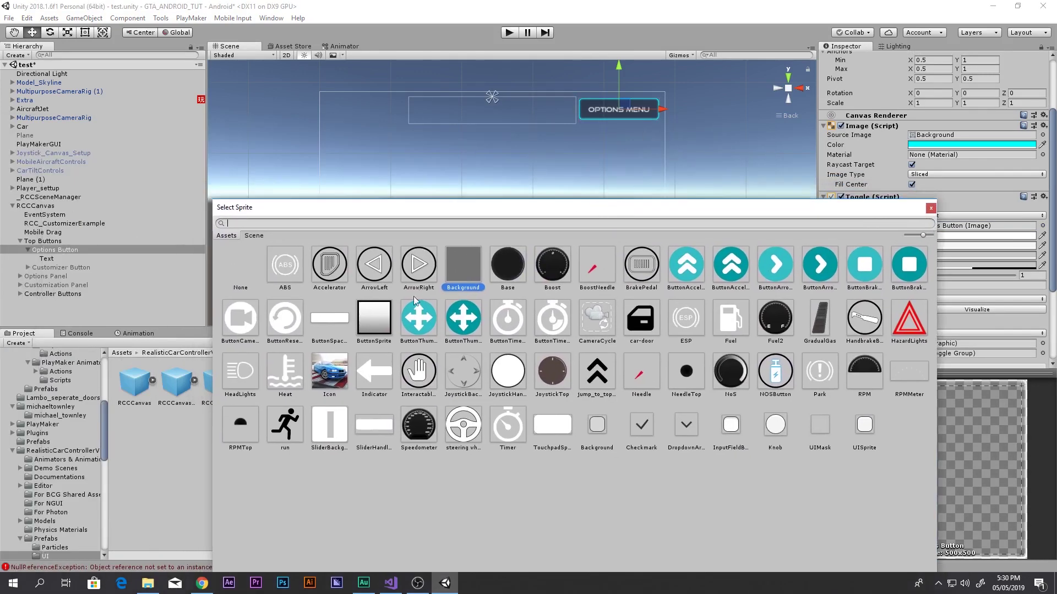
click(552, 435)
click(597, 434)
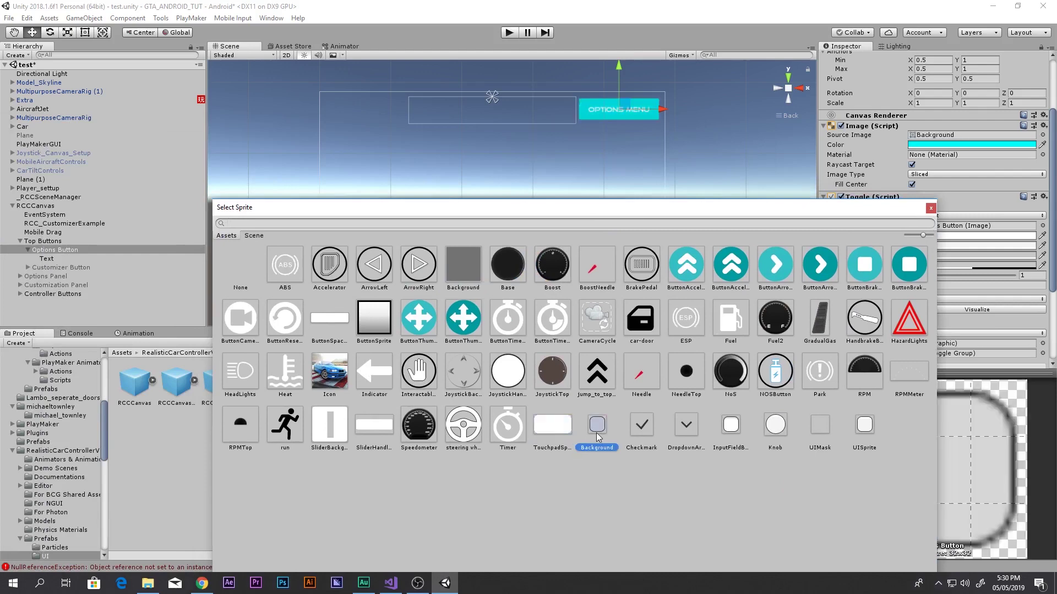
click(783, 432)
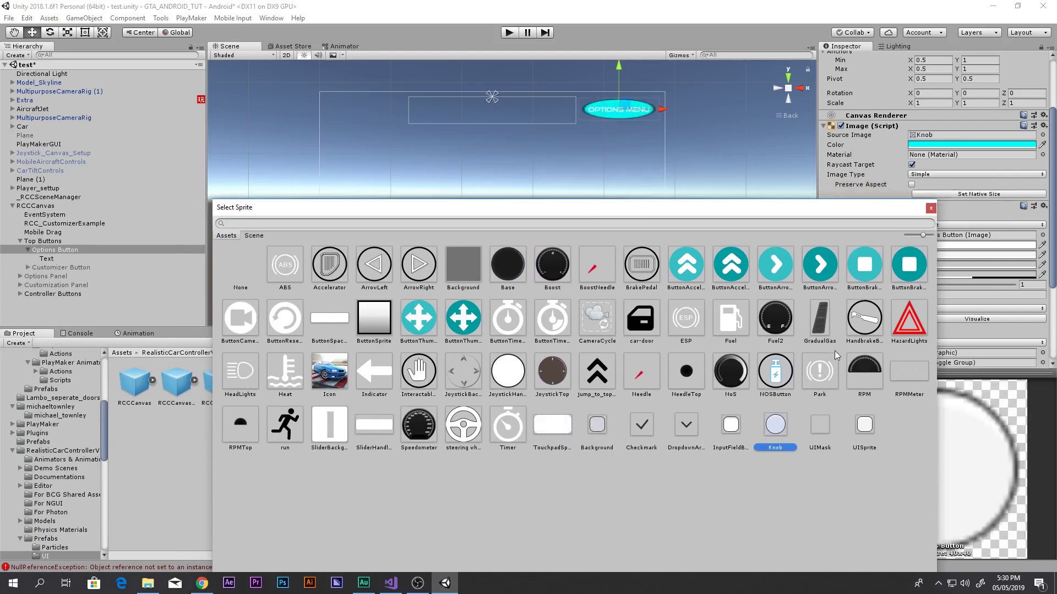
click(930, 209)
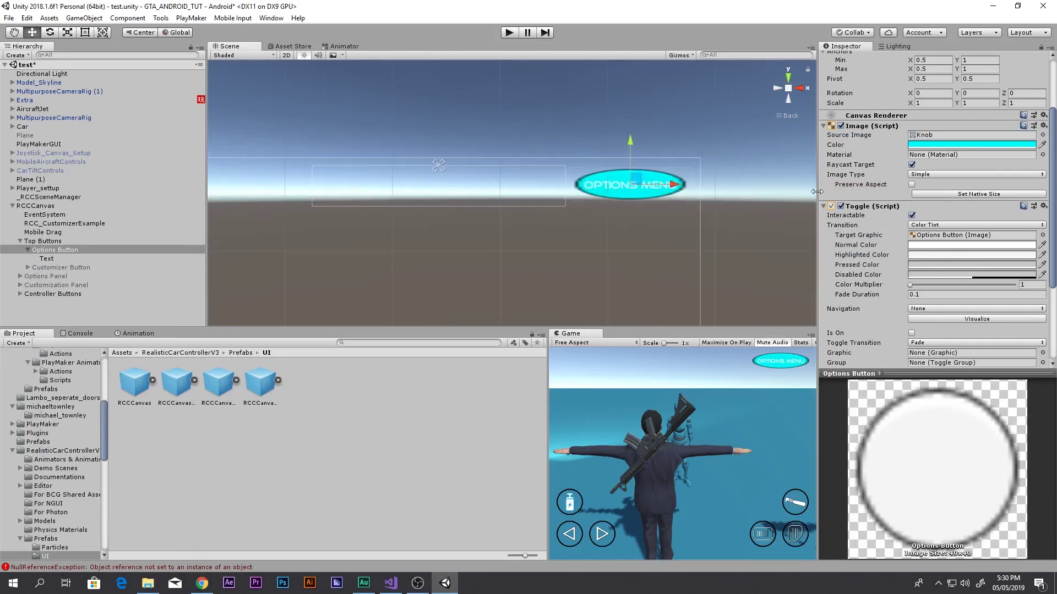
Step: Try the HazardLights sprite as the Options Button's source image
click(1042, 135)
click(909, 238)
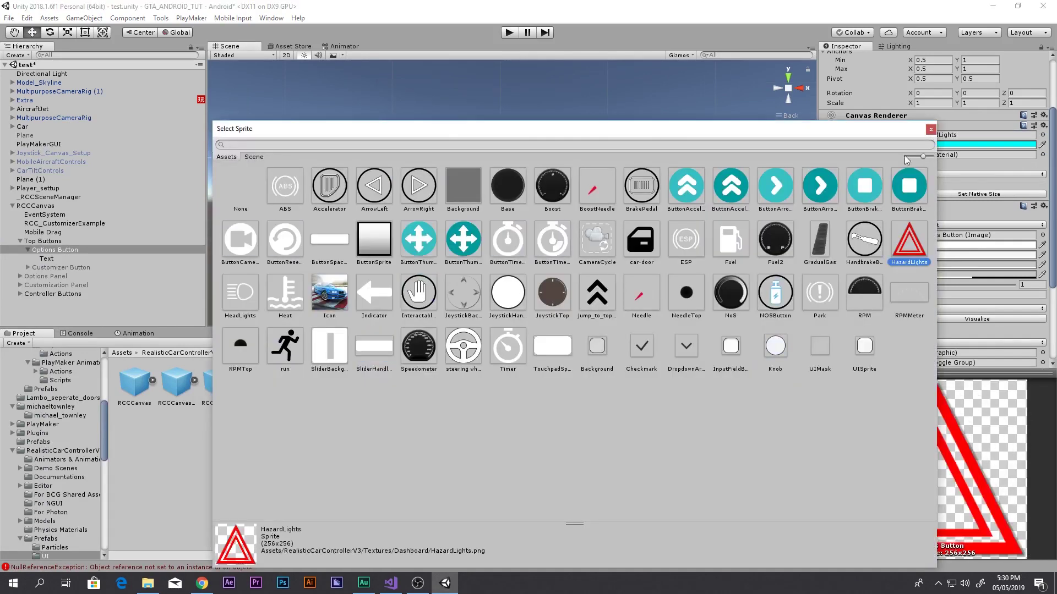
click(930, 130)
Step: Set the Options Button's source image to Knob and narrow the button to an X scale of about 0.31
middle_drag(665, 184, 553, 203)
key(r)
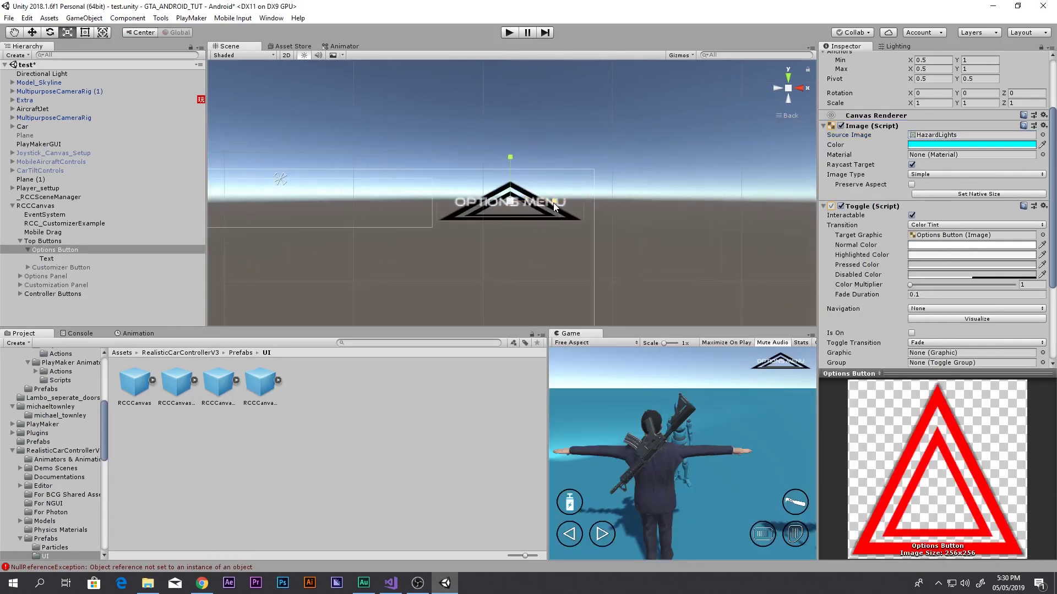
drag(553, 202, 522, 204)
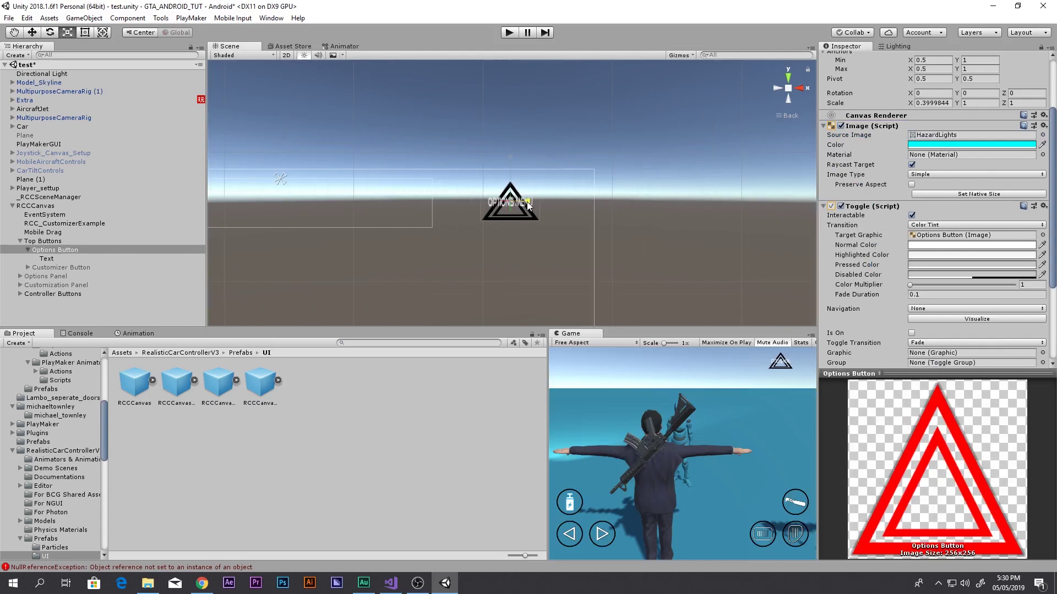
click(1042, 135)
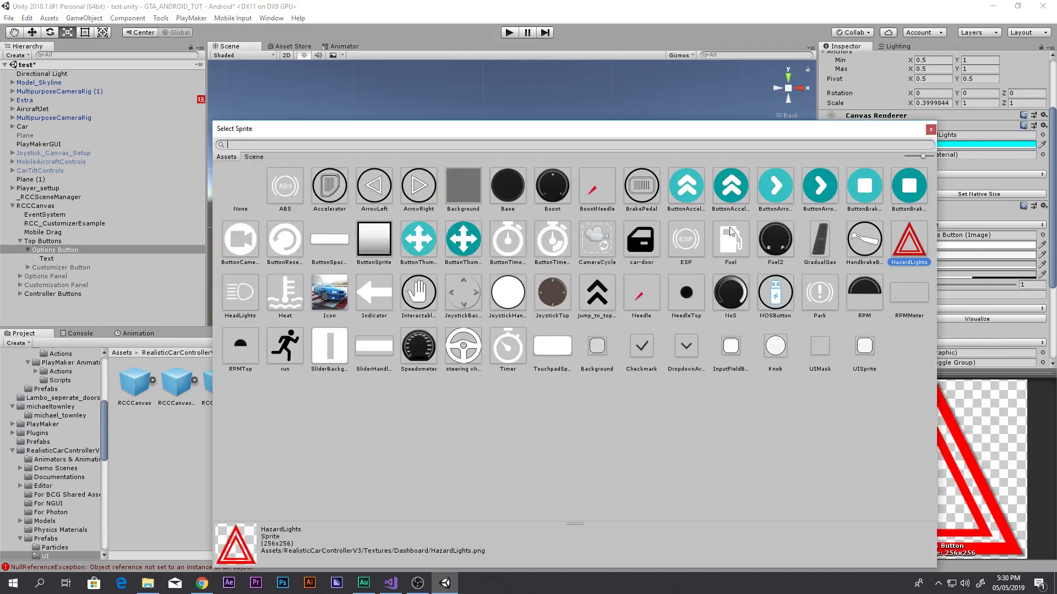
click(770, 352)
click(931, 129)
scroll(617, 209, up, 3)
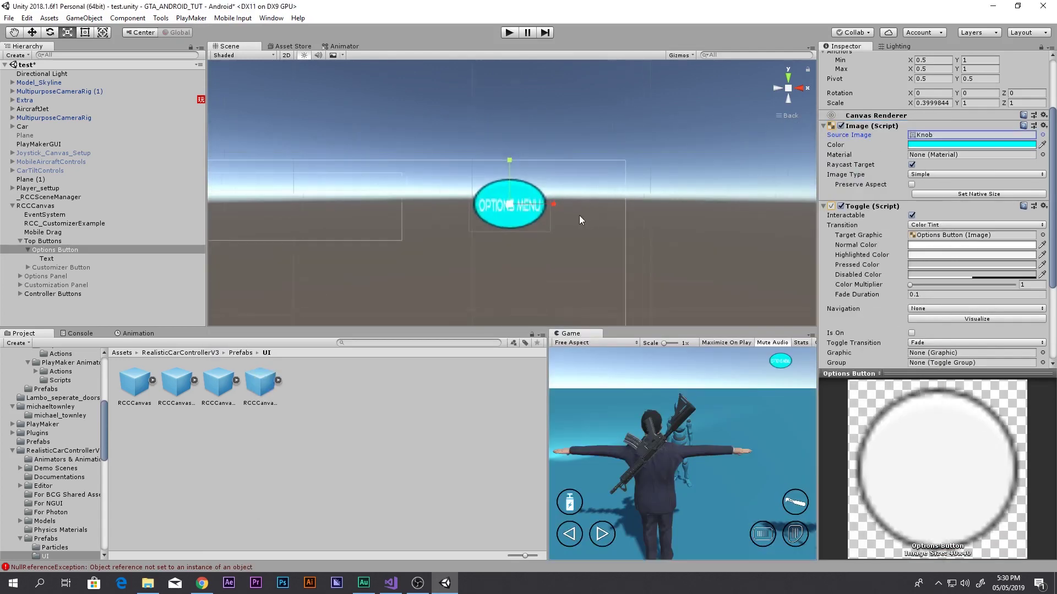
drag(555, 203, 545, 203)
Step: Delete the Options Button's Text child and select the Options Button again
click(58, 259)
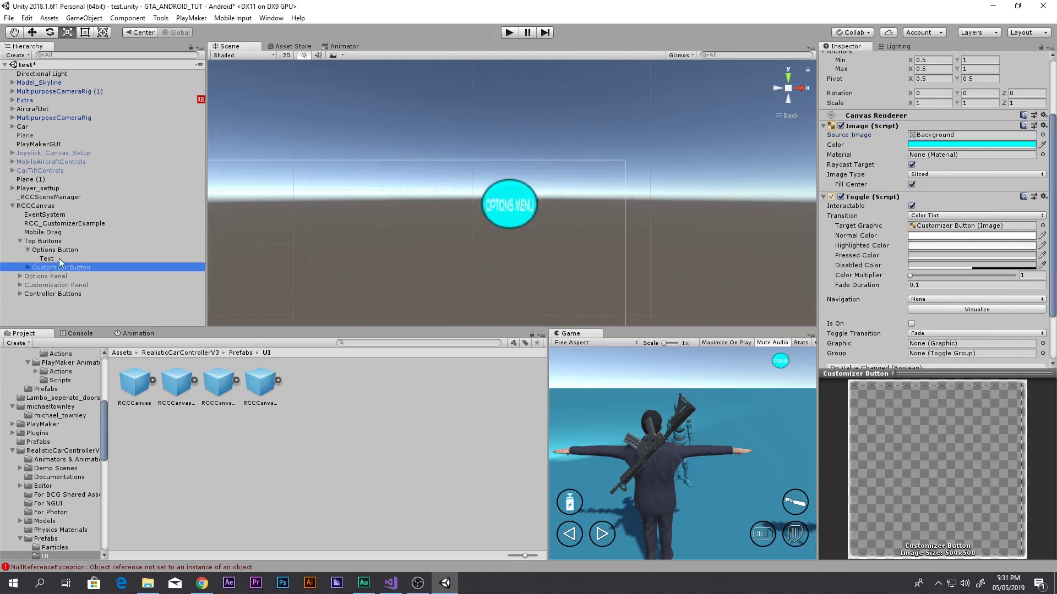
key(Delete)
click(59, 257)
key(Up)
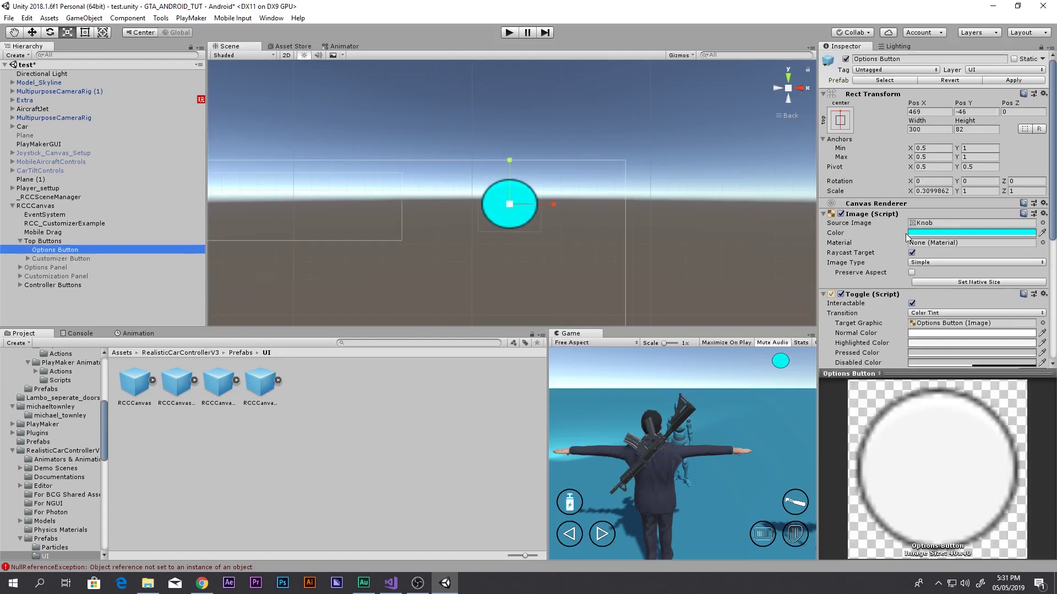
Step: Narrow the Options Button to an X scale of about 0.29 and move it to about X 578, Y -45.5
drag(547, 207, 565, 232)
key(w)
middle_drag(565, 232, 603, 180)
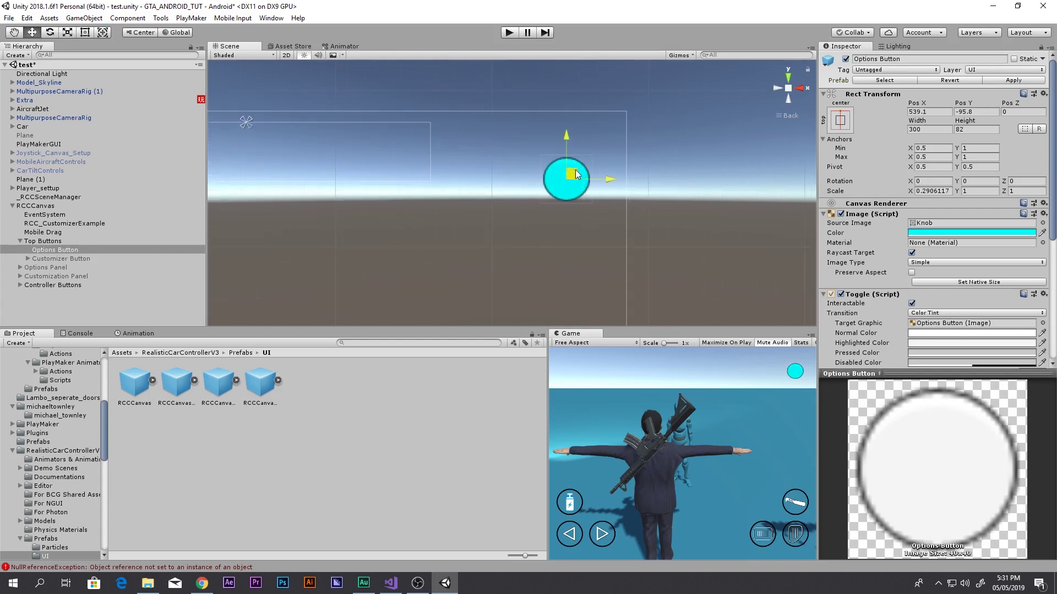
drag(576, 170, 599, 139)
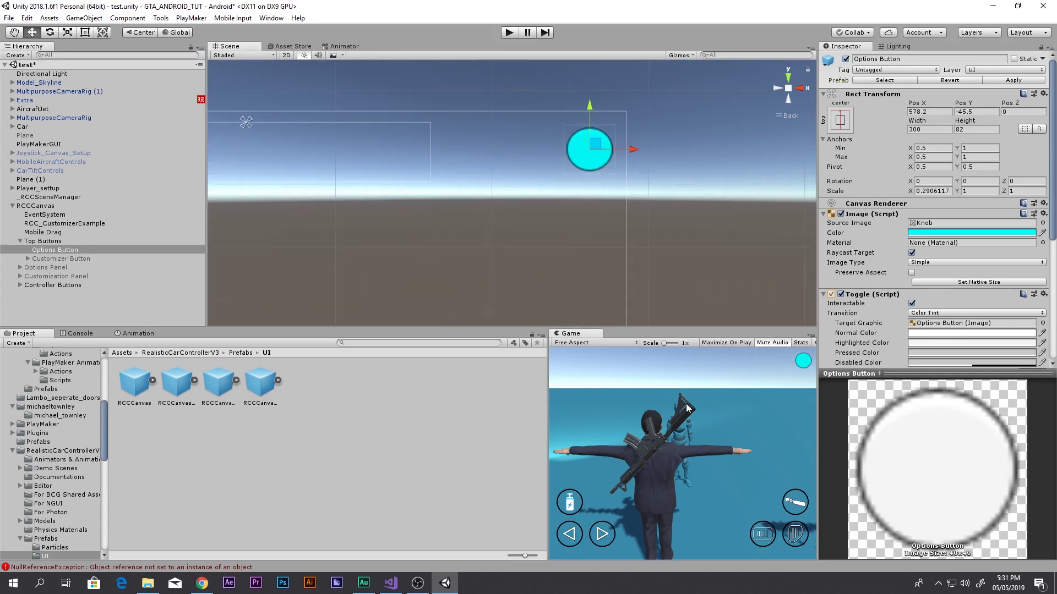
Step: Shift the Options Button into the upper-right screen corner, checking its placement in the maximized Game view
key(shift+space)
key(shift+space)
key(shift+space)
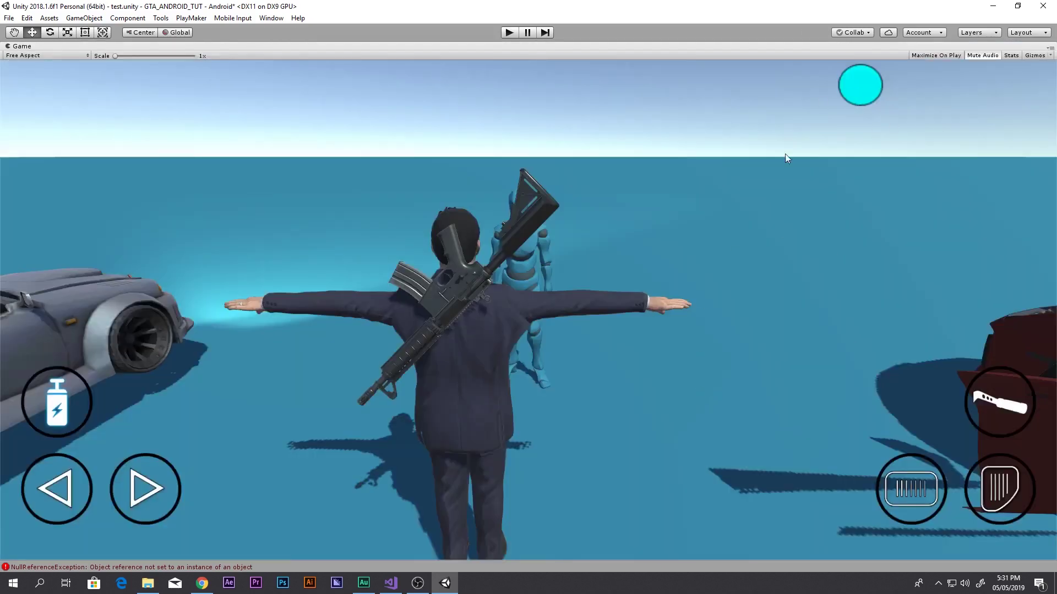
key(shift+space)
key(shift+space)
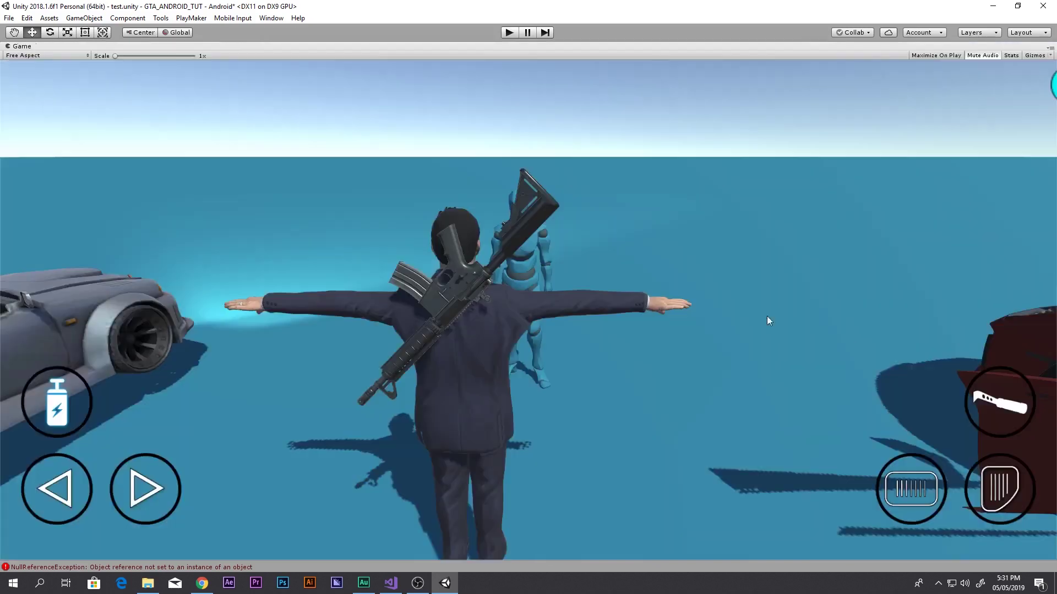
key(shift+space)
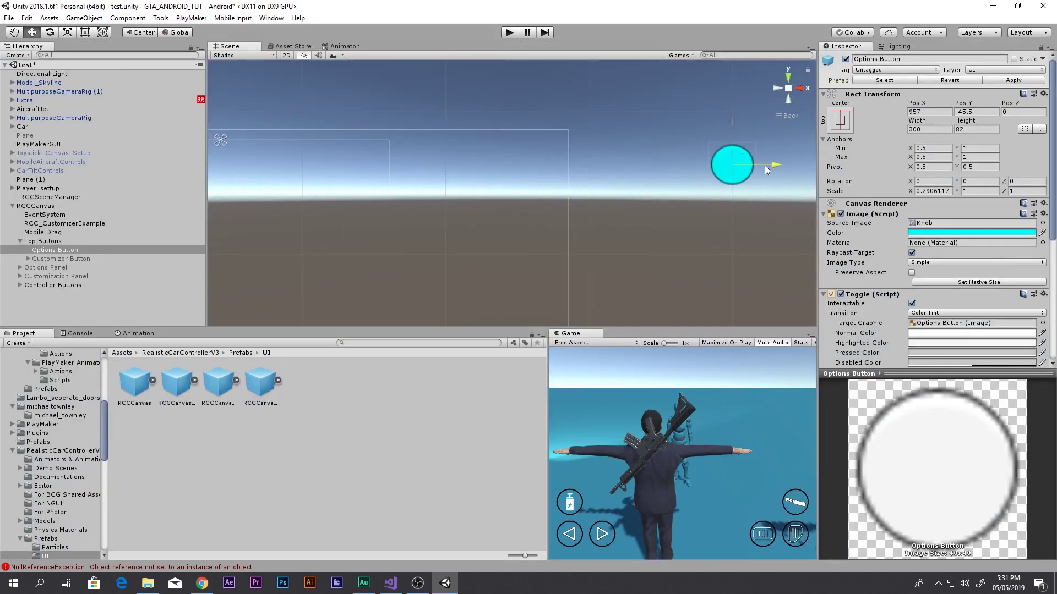
key(shift+space)
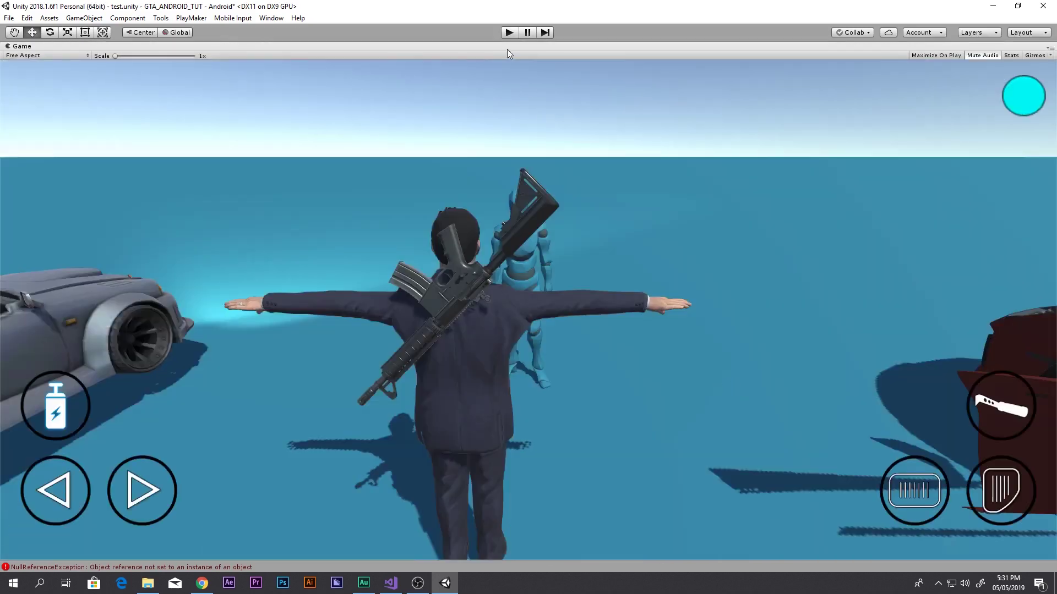
Step: Run the game, open its options menu with the round cyan button, and try the Arcade and Drift behavior types
click(509, 32)
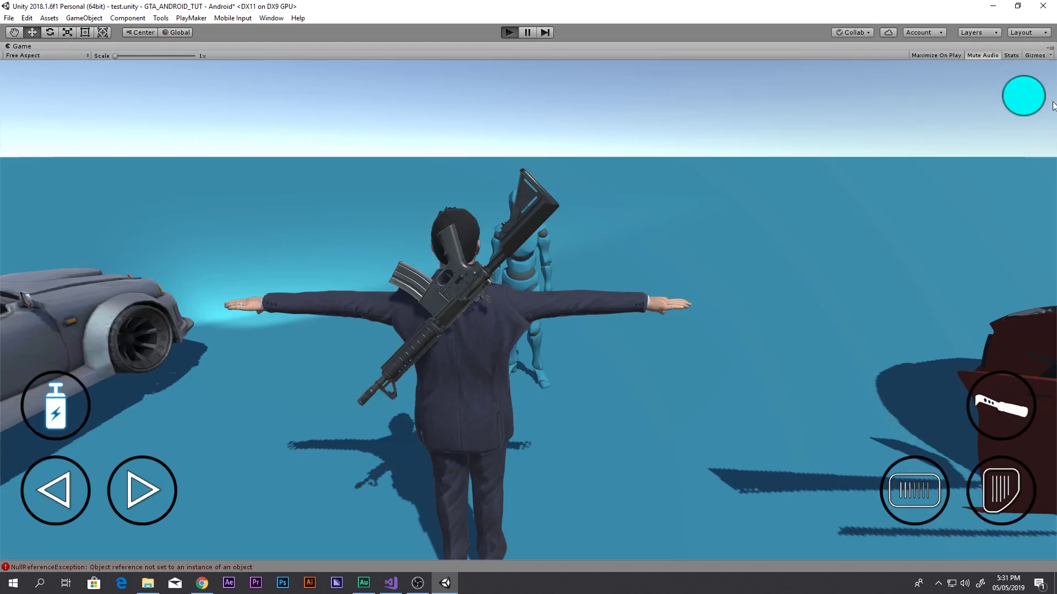
click(1017, 105)
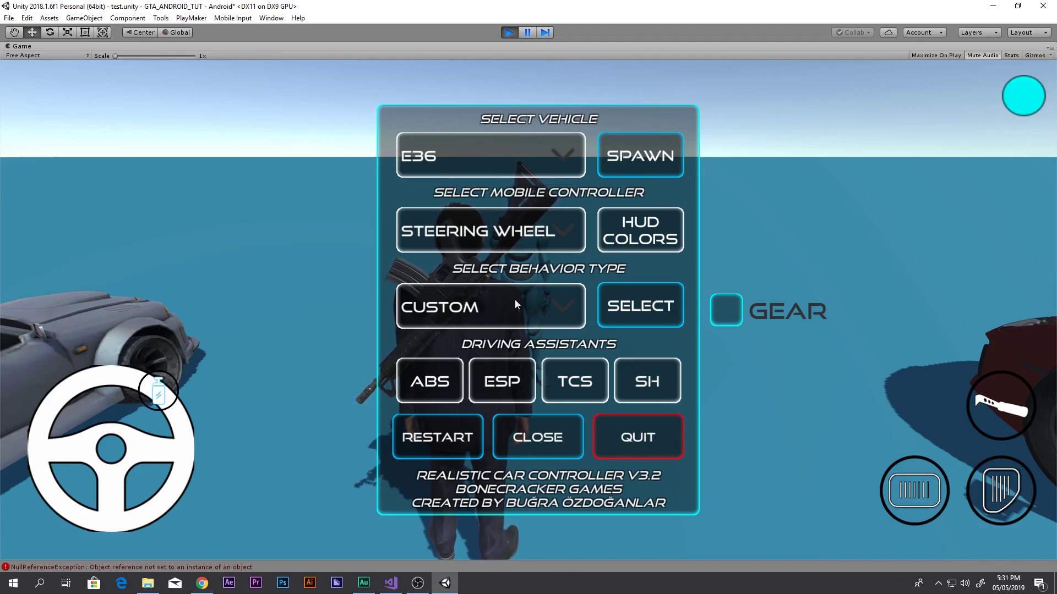
click(551, 316)
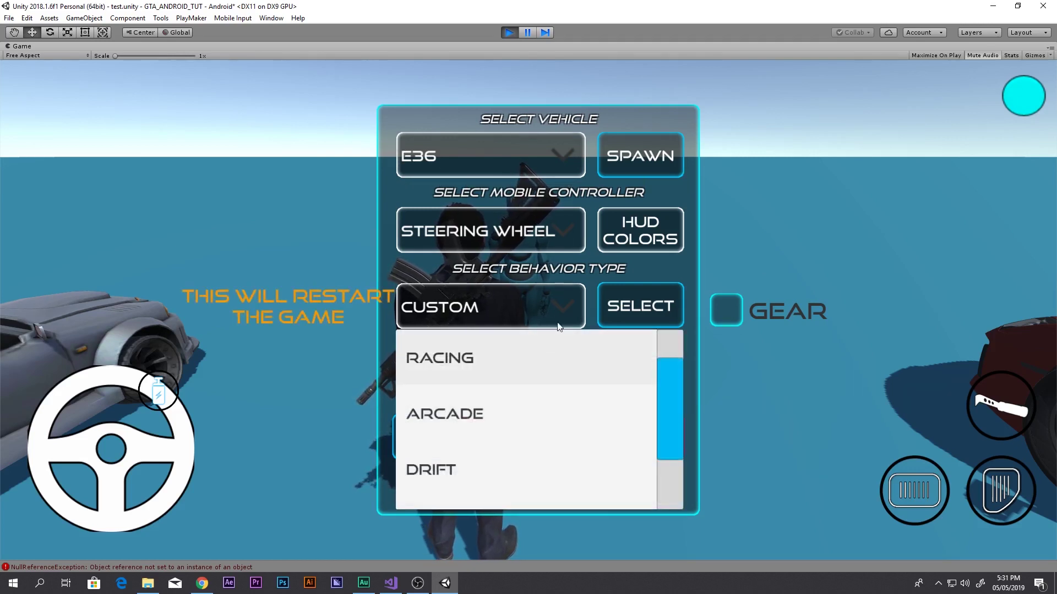
click(443, 414)
click(494, 322)
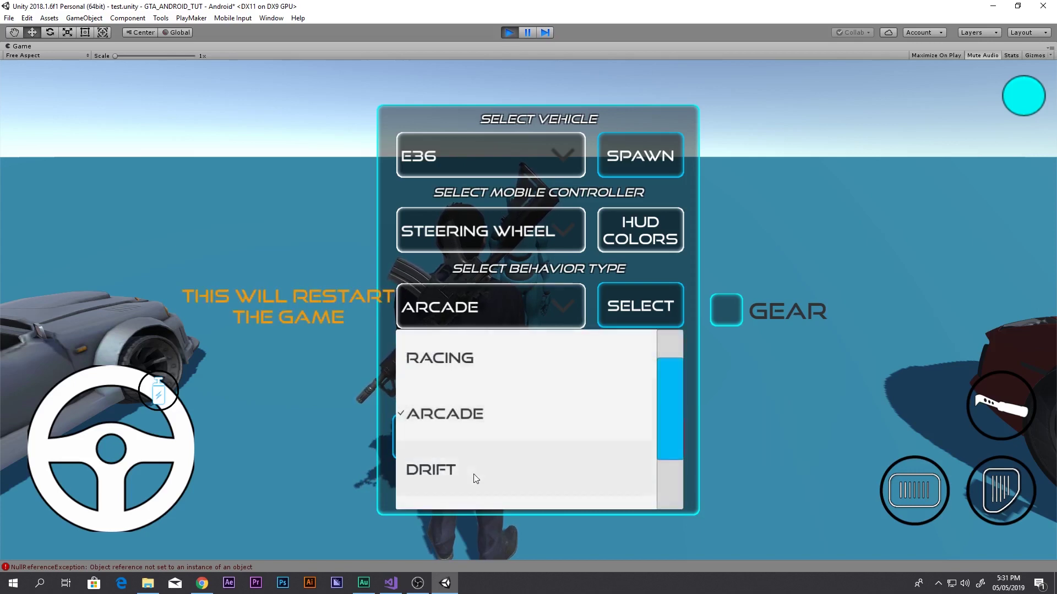
click(475, 478)
click(461, 323)
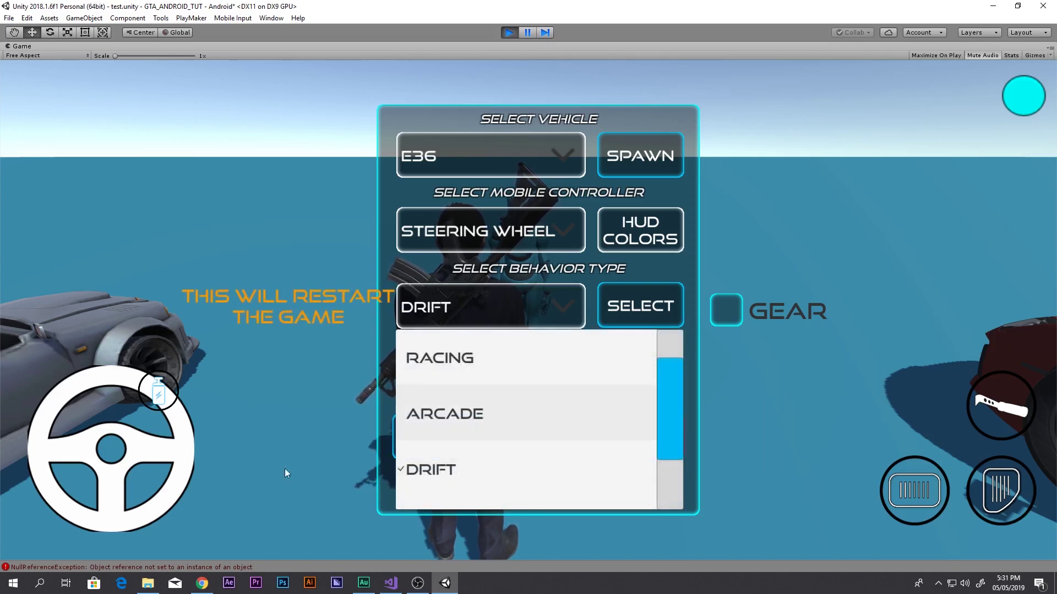
Step: Look through the remaining behavior types in the running game and pick Custom
click(520, 303)
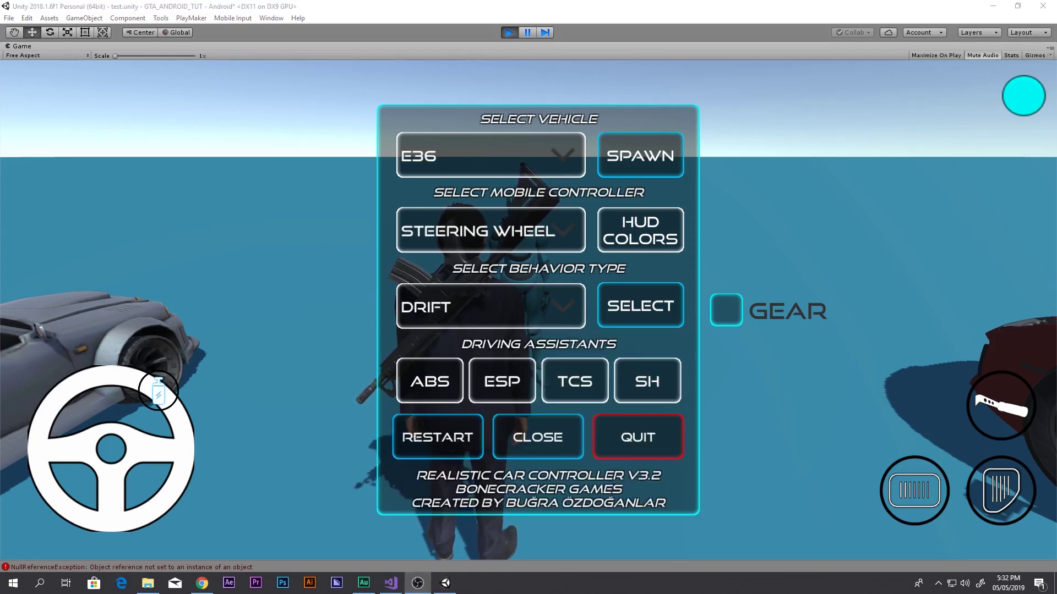
click(506, 304)
drag(672, 388, 586, 468)
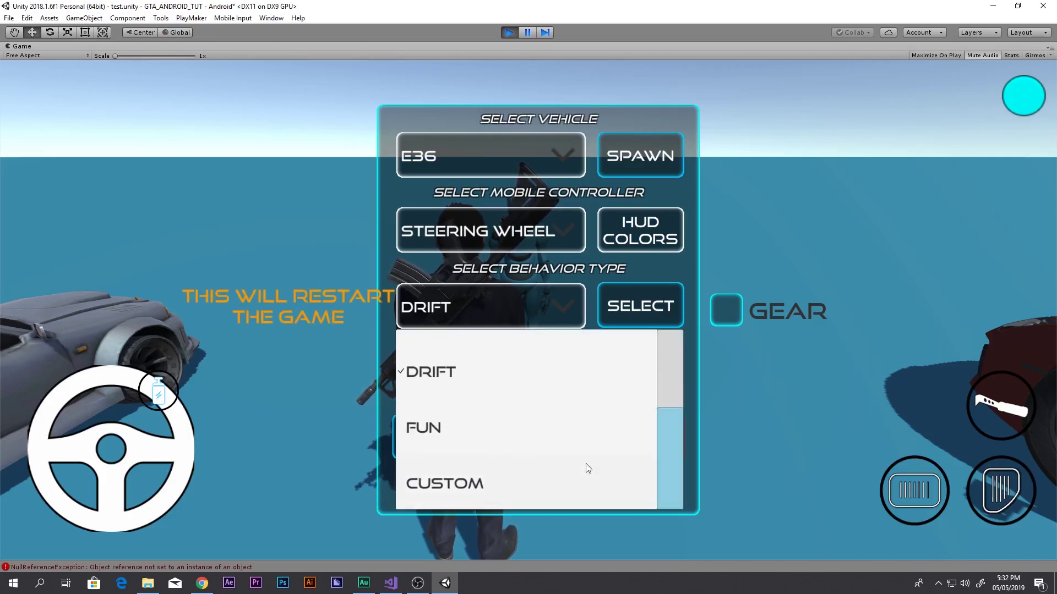
click(451, 484)
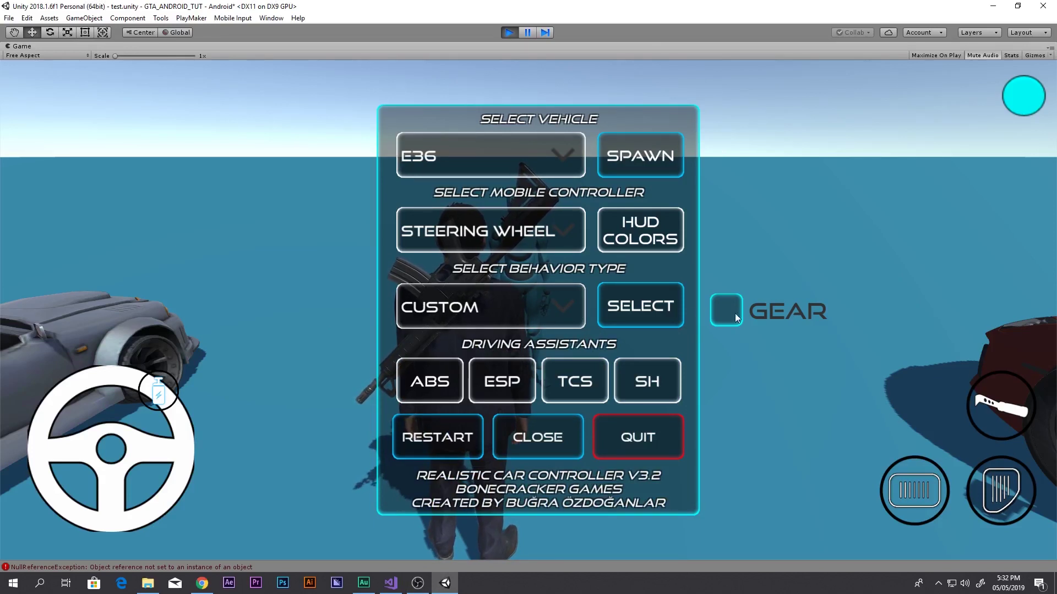
Step: Try the SH, TCS, ESP and ABS driving assistants and restart the game from its options menu
click(622, 378)
click(582, 388)
click(506, 388)
click(428, 388)
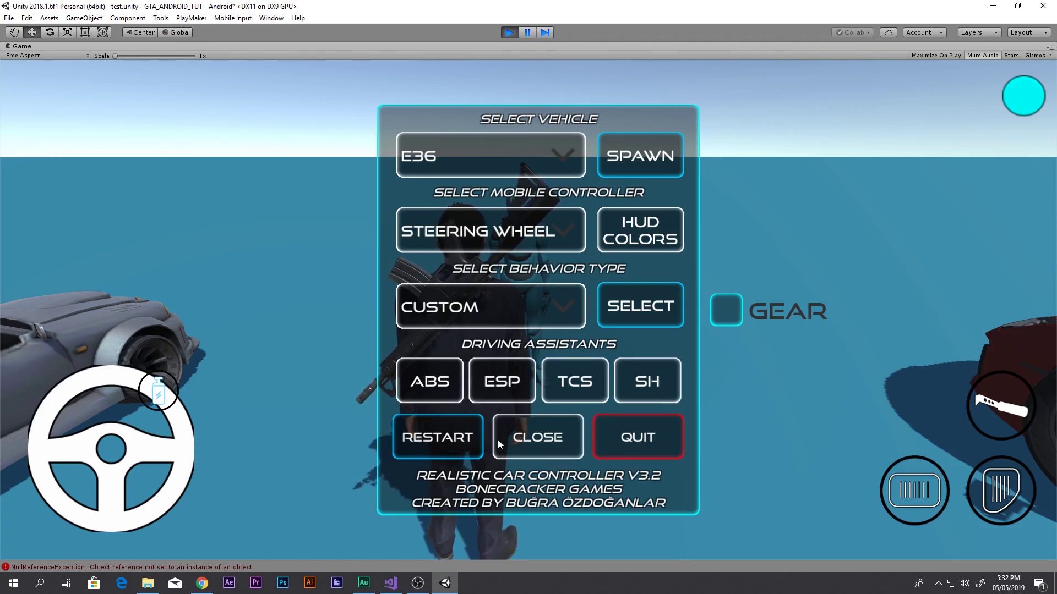
click(450, 440)
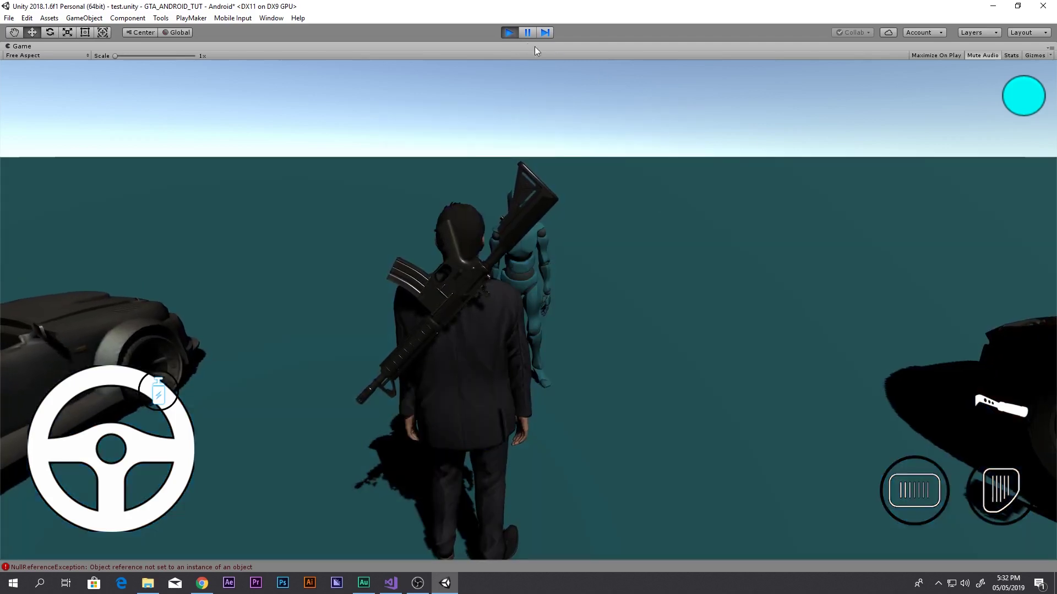
Step: Stop play mode and run the game again
click(510, 32)
click(511, 32)
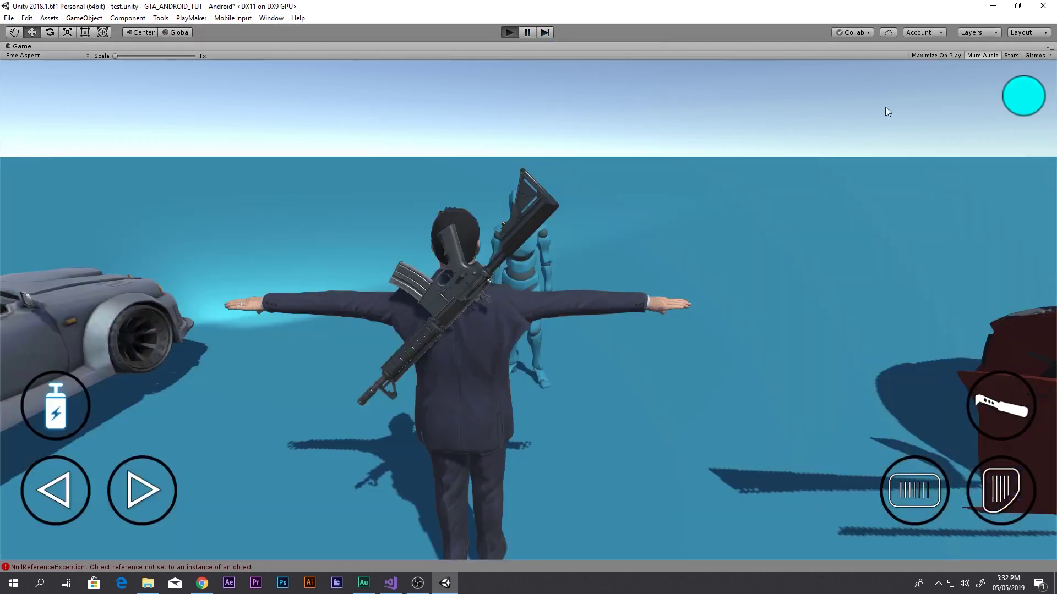
Step: Close and reopen the options menu in the running game to review its layout, and stop play mode
click(1025, 104)
click(550, 450)
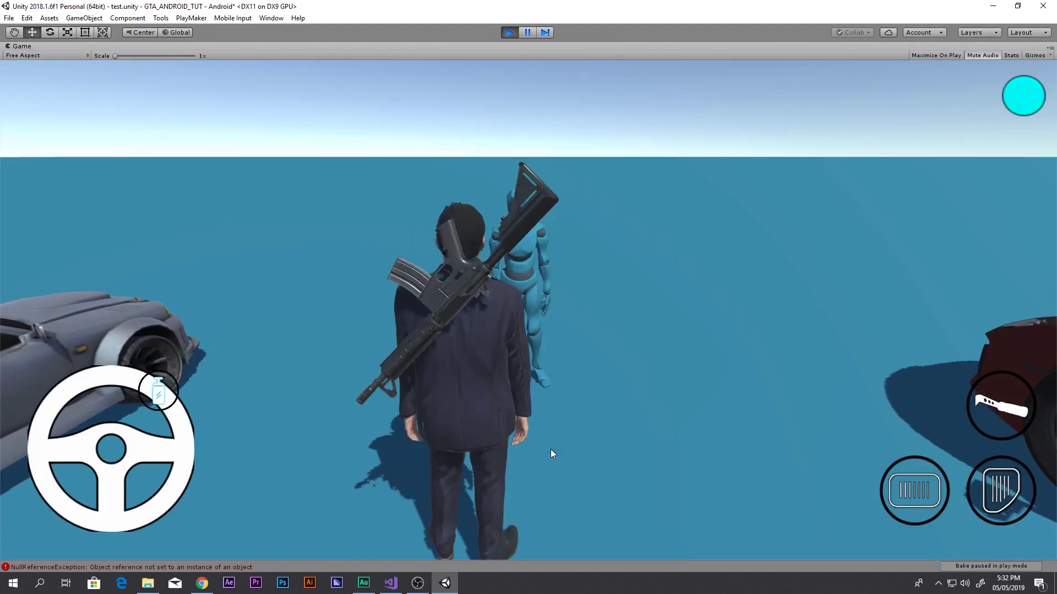
click(1023, 97)
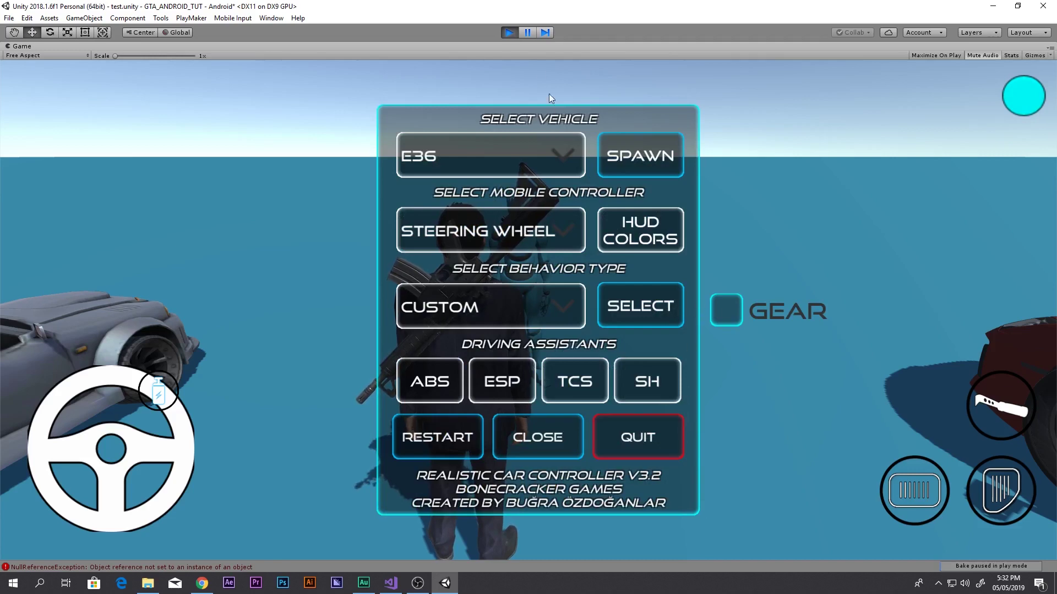
click(503, 33)
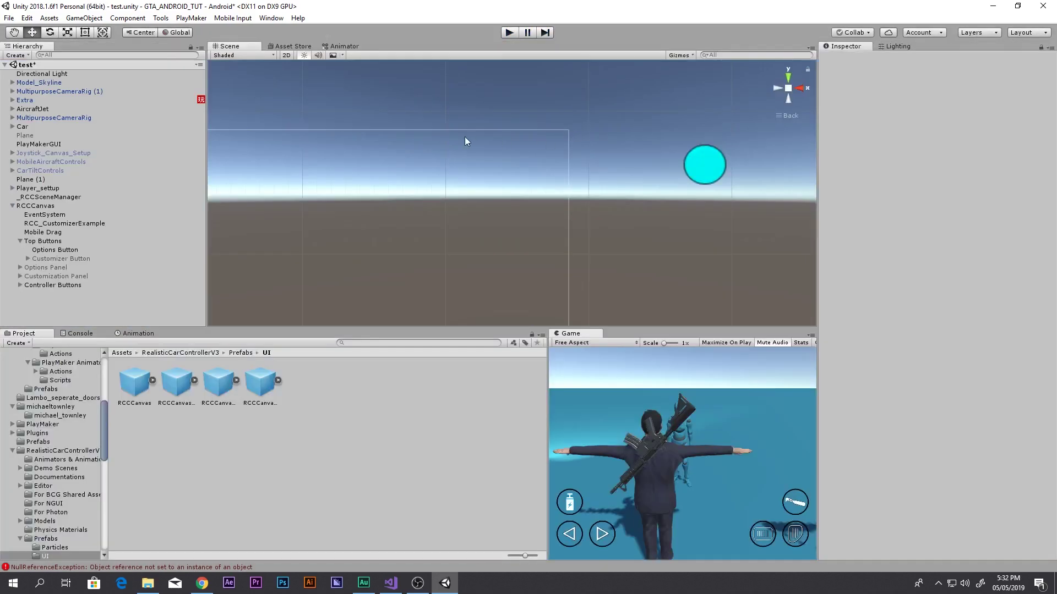
Step: Activate the Options Panel under RCCCanvas so it shows in the scene
scroll(642, 207, down, 3)
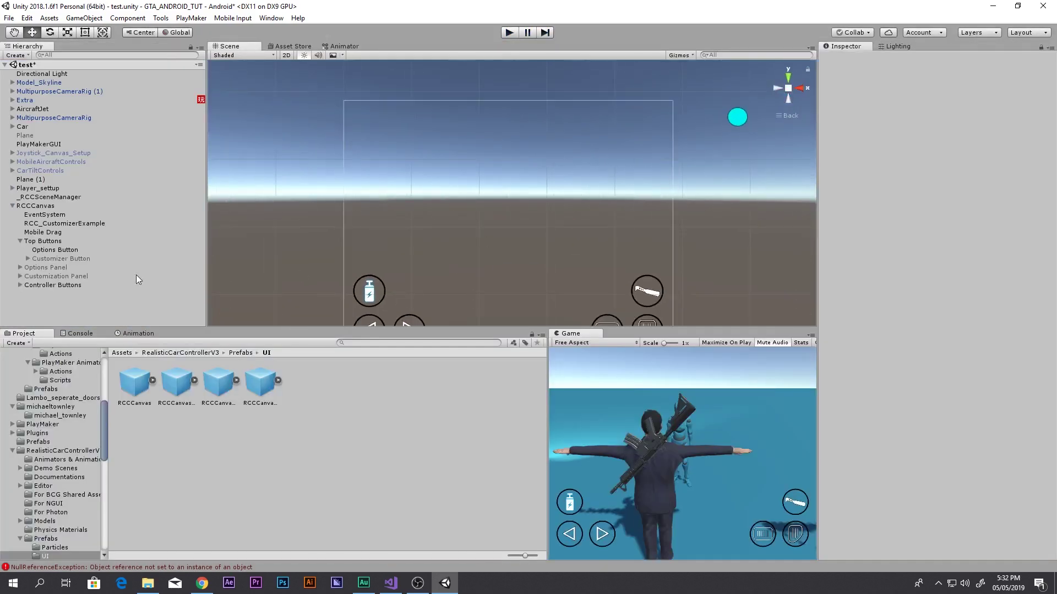
click(47, 267)
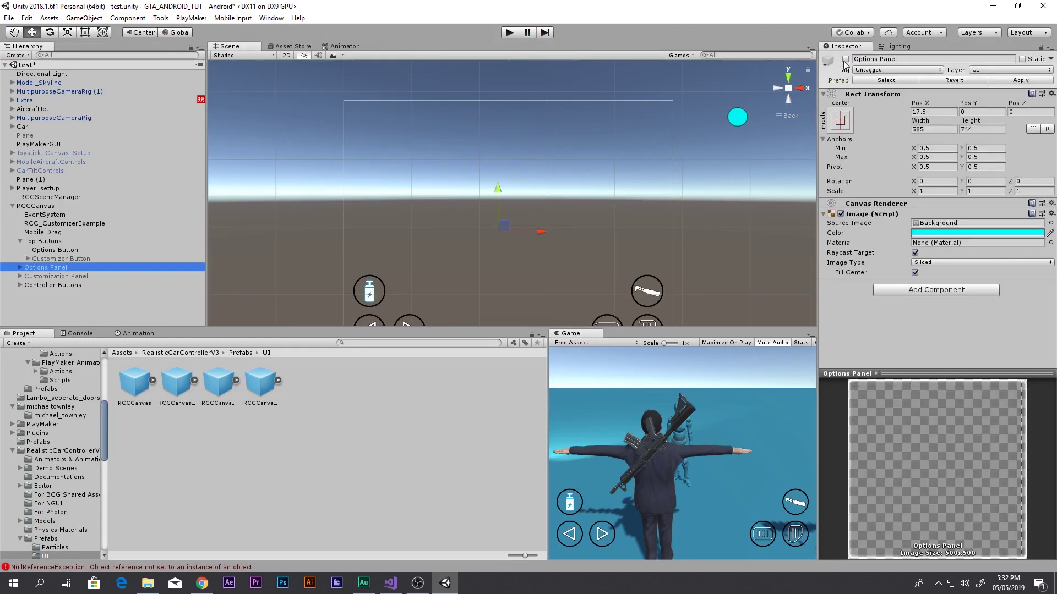
click(846, 59)
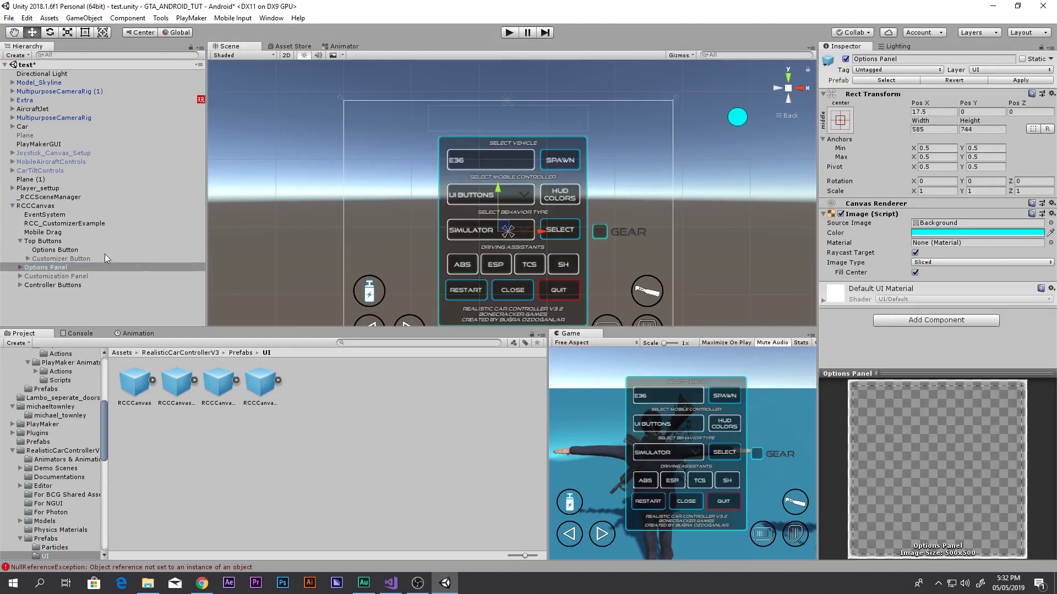
Step: Delete the Select Vehicle label from the Options Panel
scroll(523, 210, up, 5)
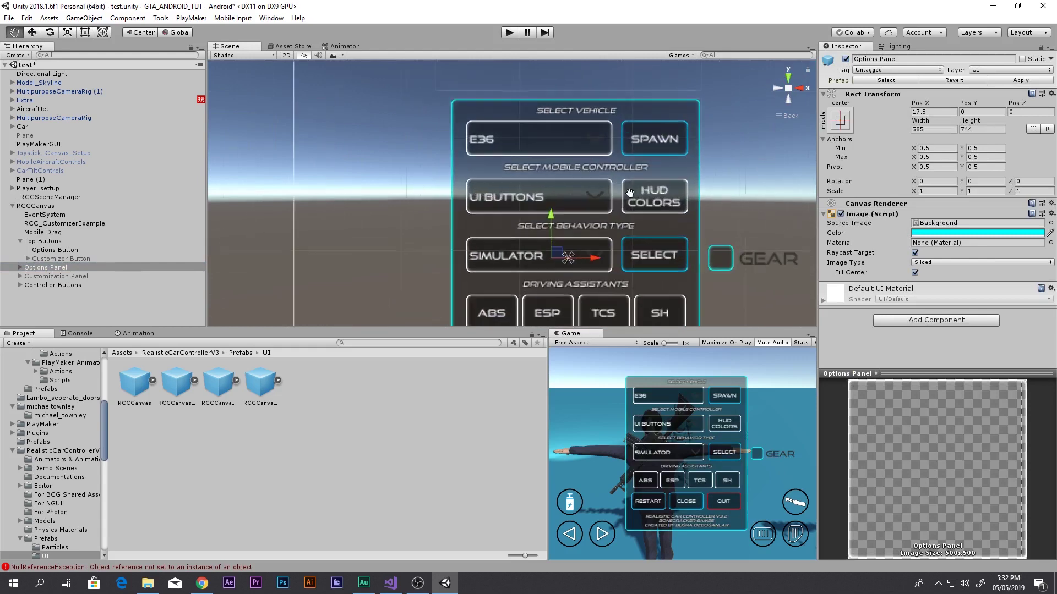
scroll(572, 211, up, 5)
middle_drag(629, 194, 520, 242)
click(64, 268)
key(Right)
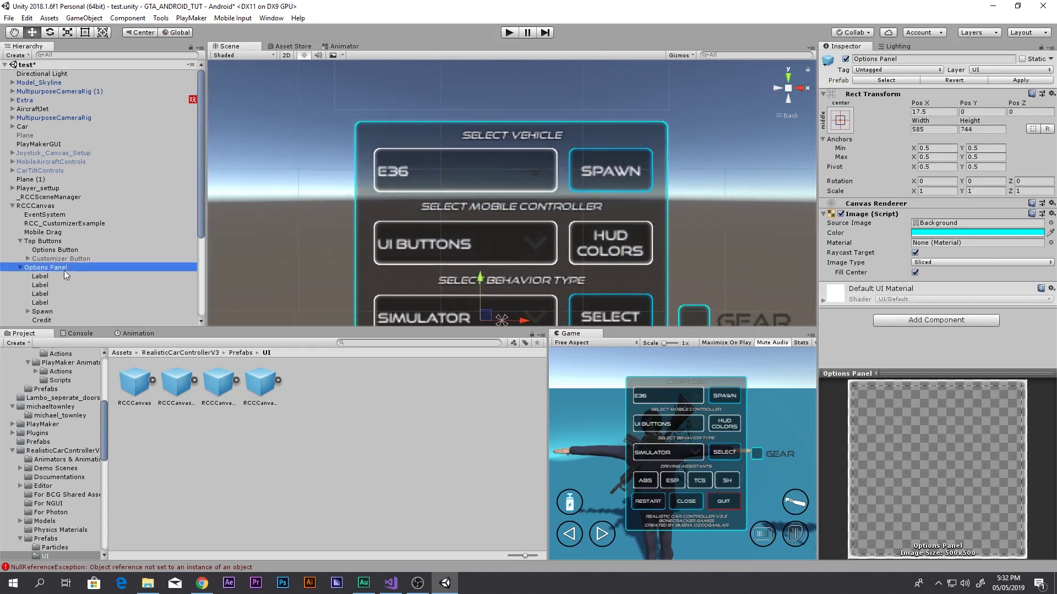
key(Down)
key(Down)
key(Up)
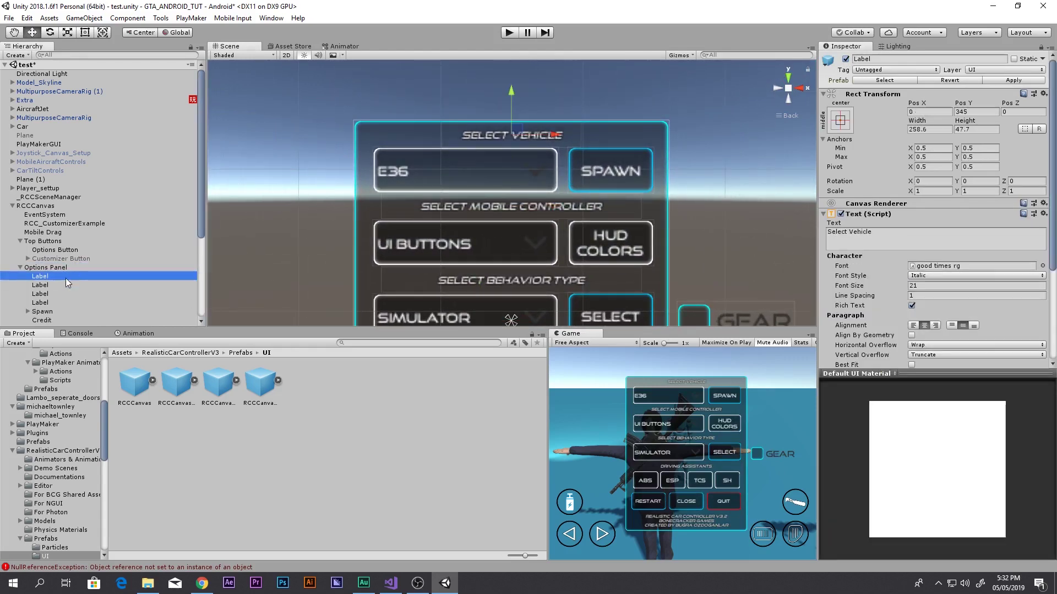
key(Delete)
Step: Delete the Dashboard Color Toggle, the HUD Colors button, from the Options Panel
click(57, 276)
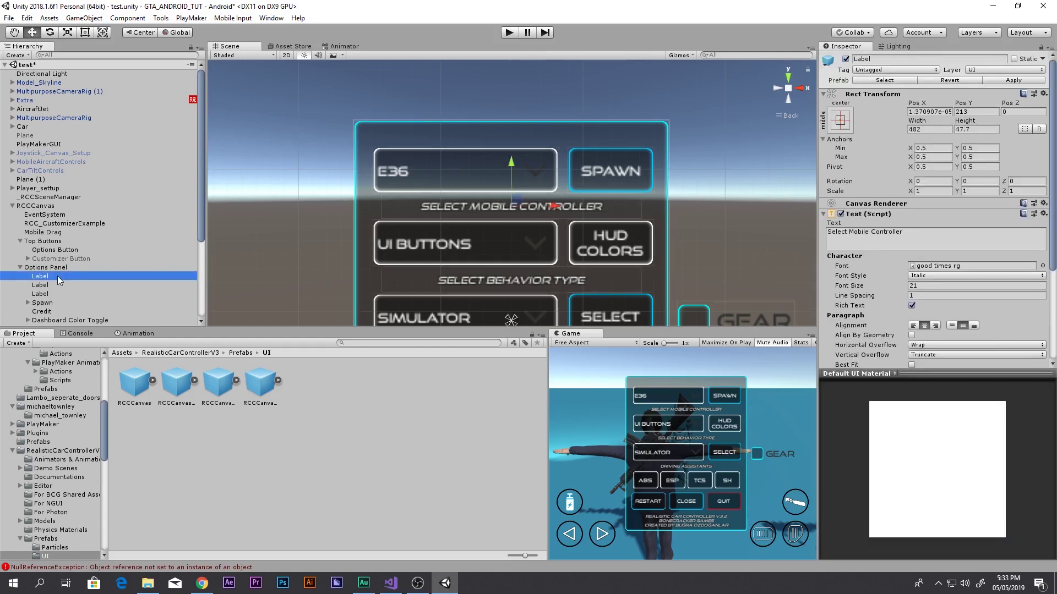
scroll(51, 289, down, 2)
click(49, 289)
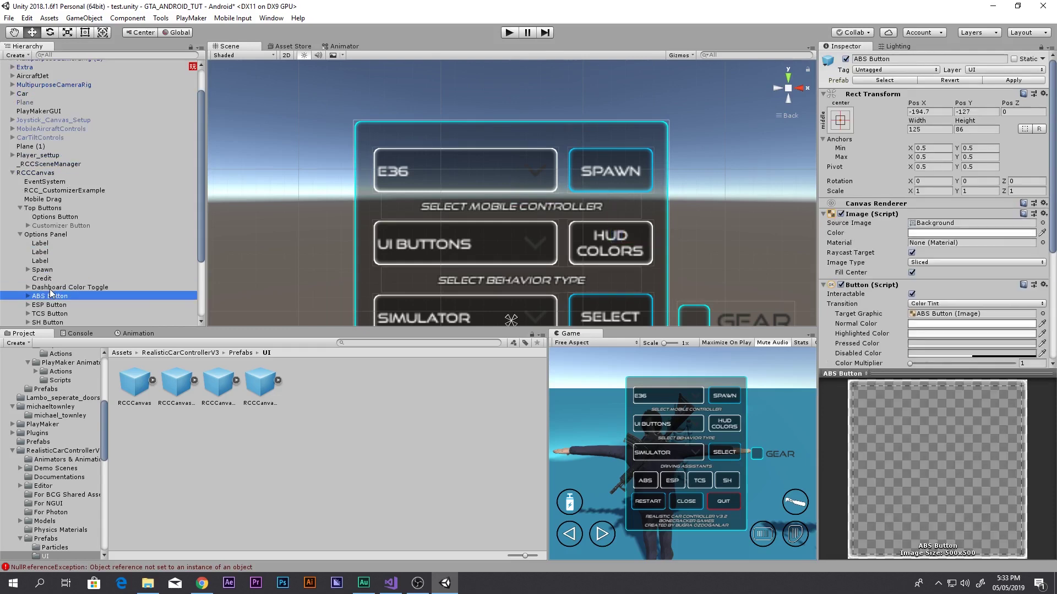
drag(657, 246, 666, 241)
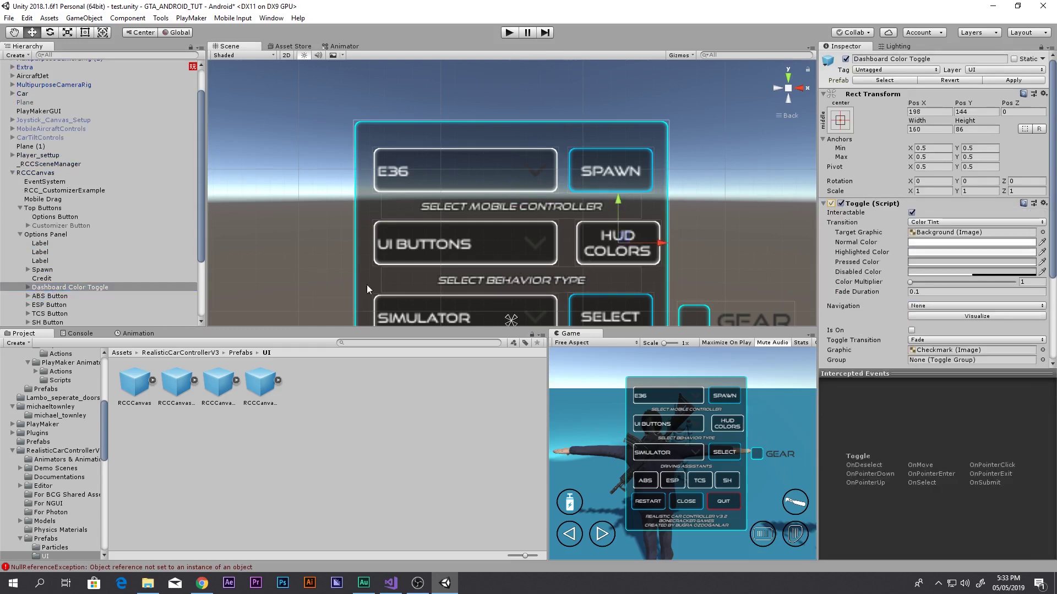
click(66, 286)
key(Delete)
click(63, 291)
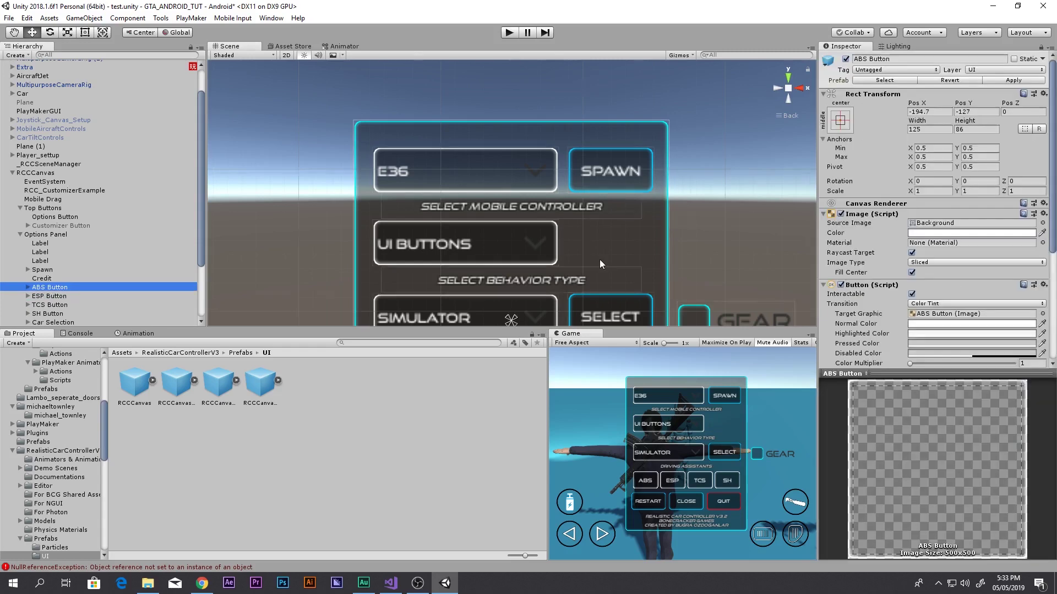
Step: Identify the Behavior Type dropdown by nudging it in the scene and delete it from the Options Panel
scroll(598, 263, down, 3)
middle_drag(592, 268, 594, 238)
scroll(595, 241, down, 2)
click(81, 289)
scroll(81, 288, down, 3)
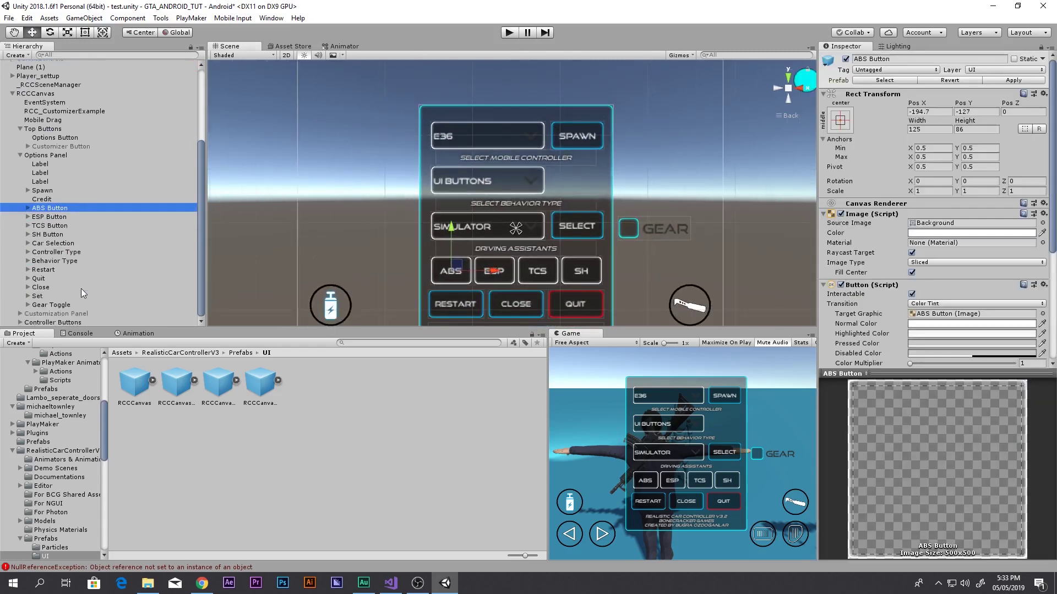
click(50, 261)
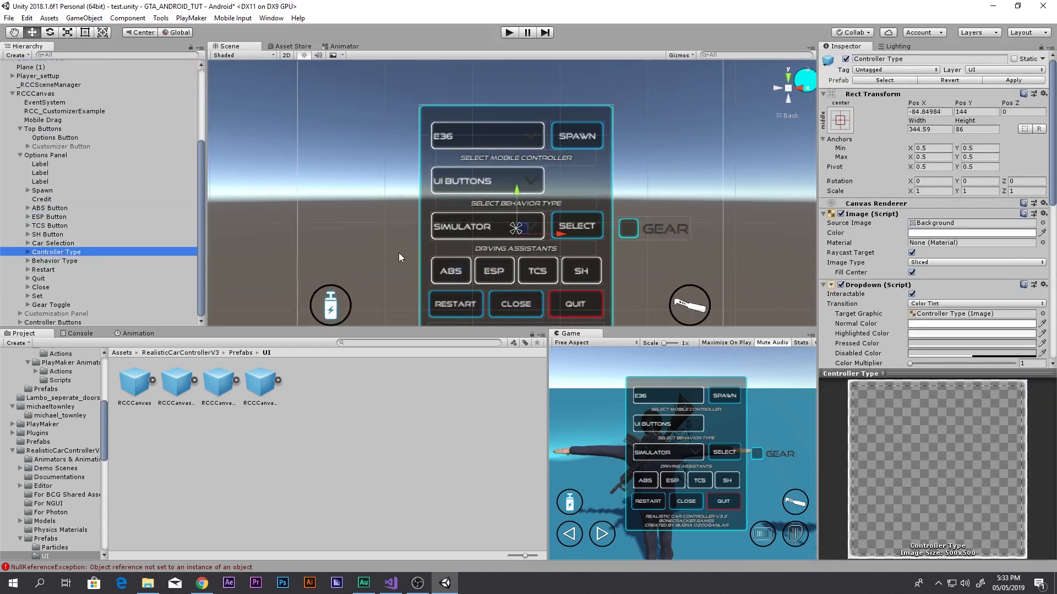
mouse_move(453, 235)
mouse_down()
mouse_move(451, 221)
mouse_move(451, 236)
mouse_up()
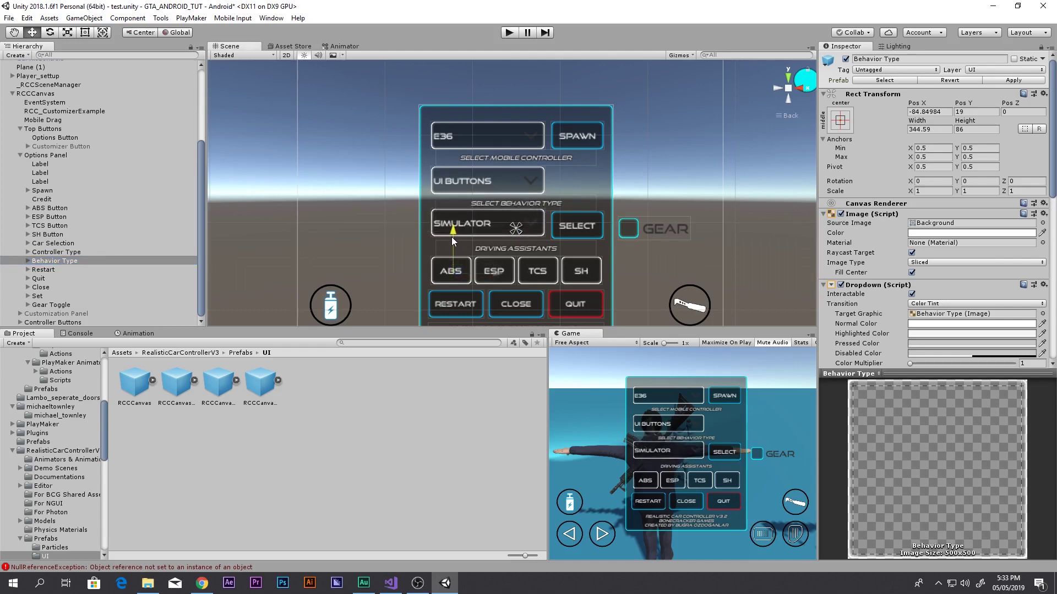
key(Delete)
click(43, 262)
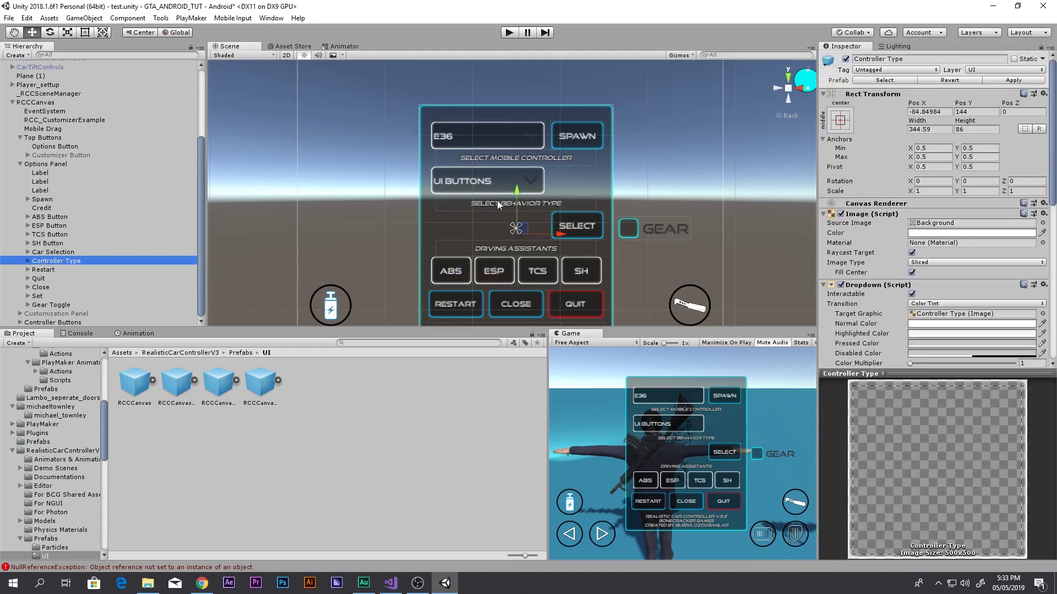
drag(515, 192, 517, 184)
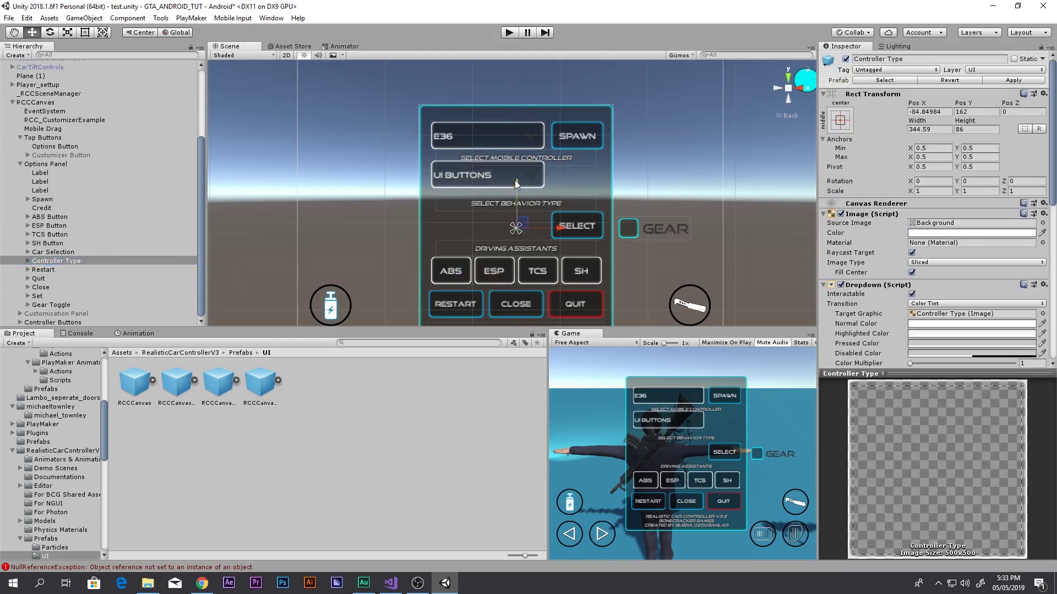
key(ctrl+z)
Step: Delete the Set object, the Select button beside the removed behavior dropdown, from the Options Panel
click(62, 271)
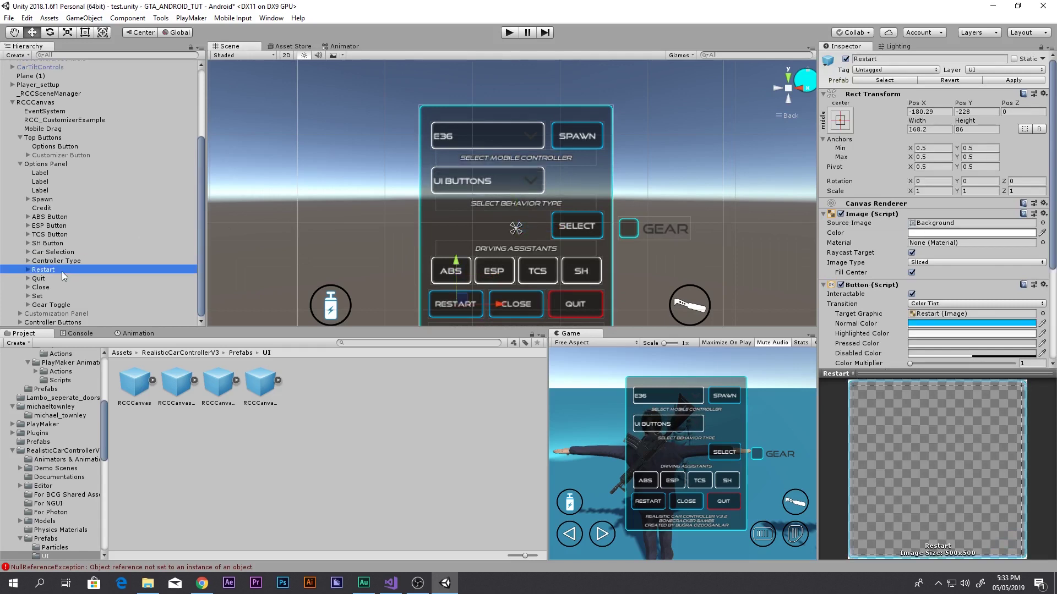
key(Down)
key(Down)
key(Down)
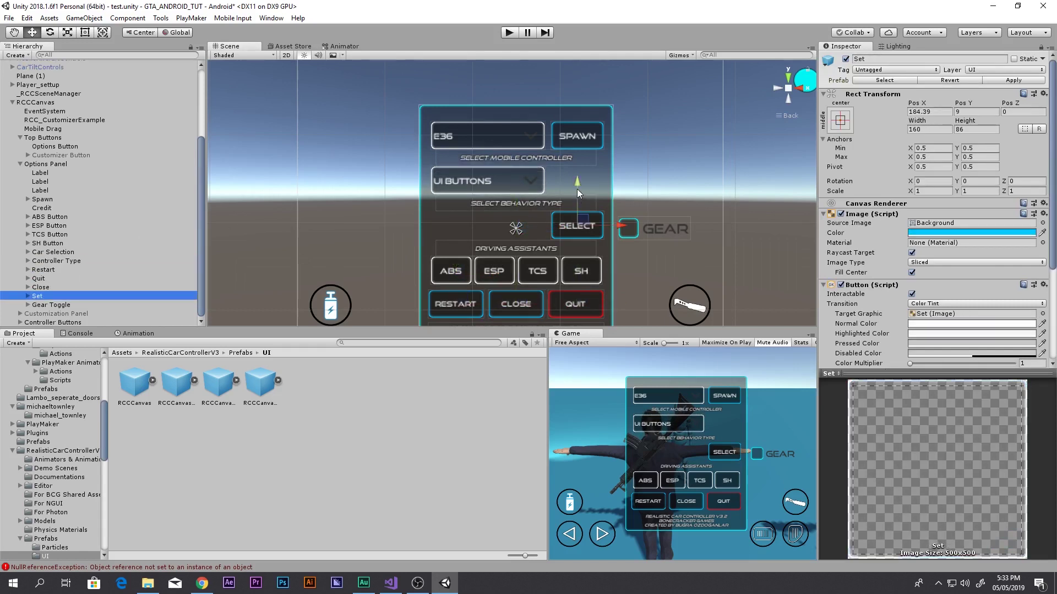
key(Delete)
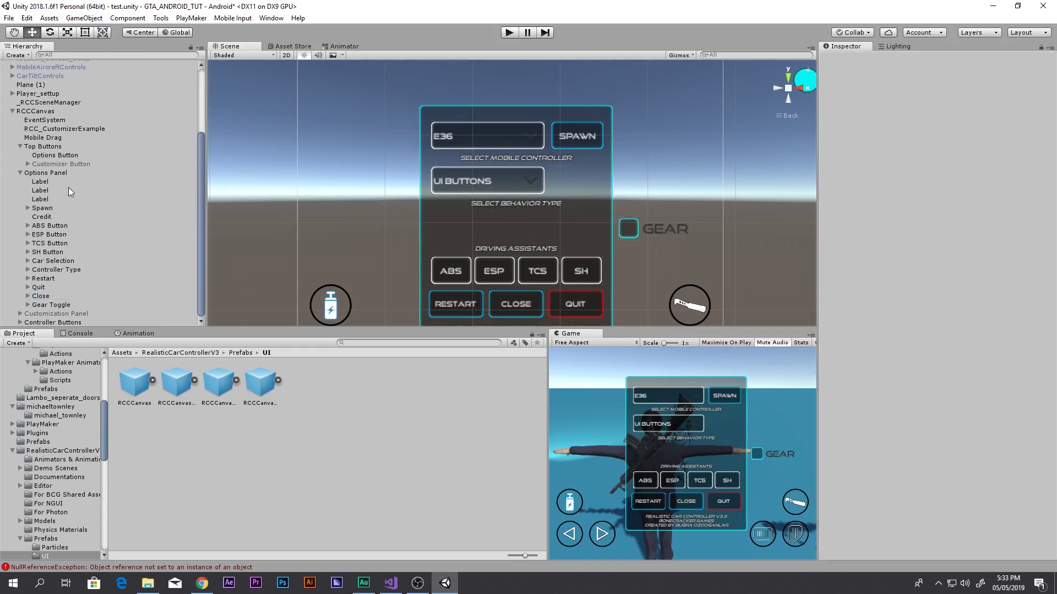
Step: Delete the Spawn button and the Credit text from the Options Panel
click(63, 209)
key(Delete)
click(64, 210)
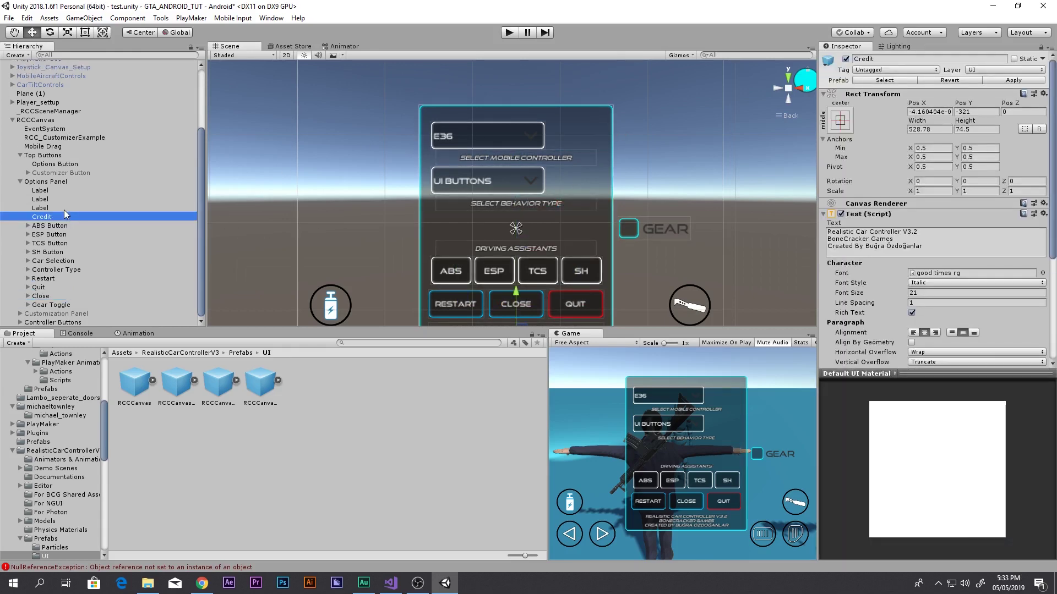
key(Delete)
middle_drag(391, 245, 397, 209)
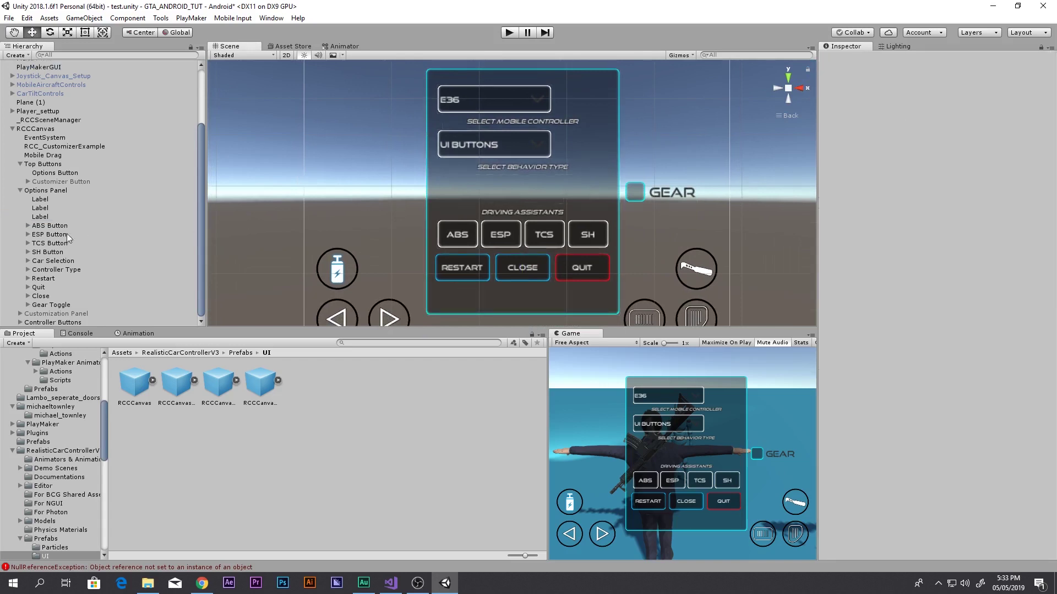
Step: Delete the Select Behavior Type label from the Options Panel
click(53, 208)
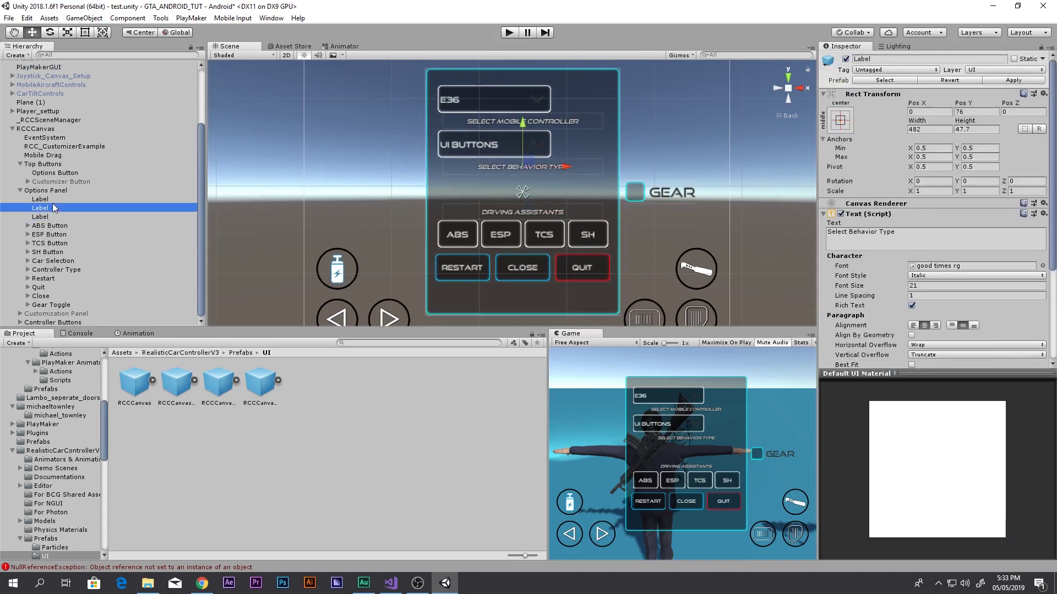
key(Up)
key(Delete)
key(ctrl+z)
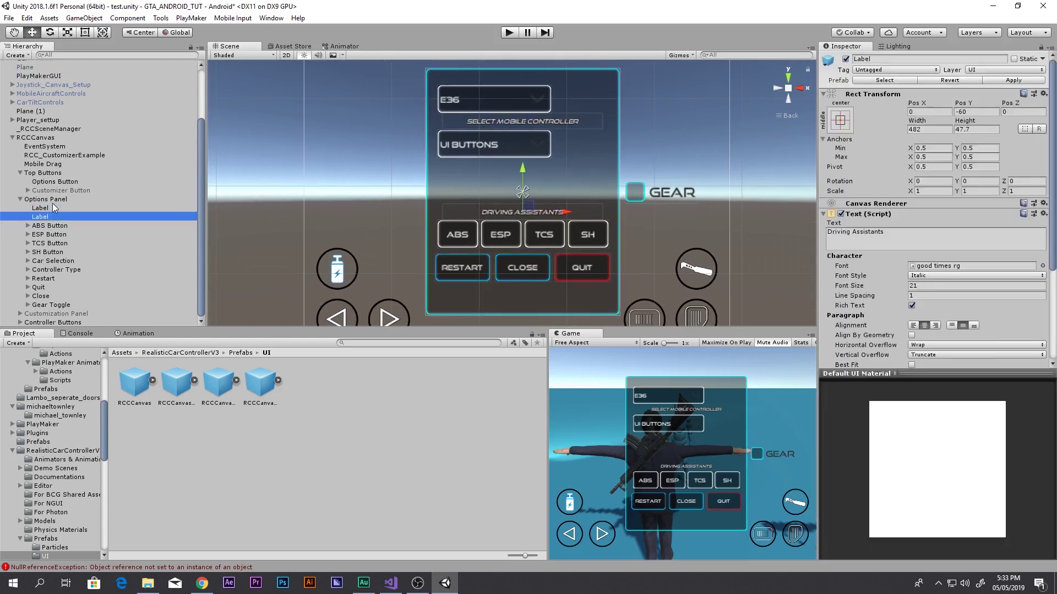
Step: Find the E36 vehicle dropdown's parent object, Car Selection, and delete it from the Options Panel
key(Down)
key(Down)
key(Down)
key(Down)
key(Down)
key(Down)
key(Down)
key(Down)
key(Down)
key(Down)
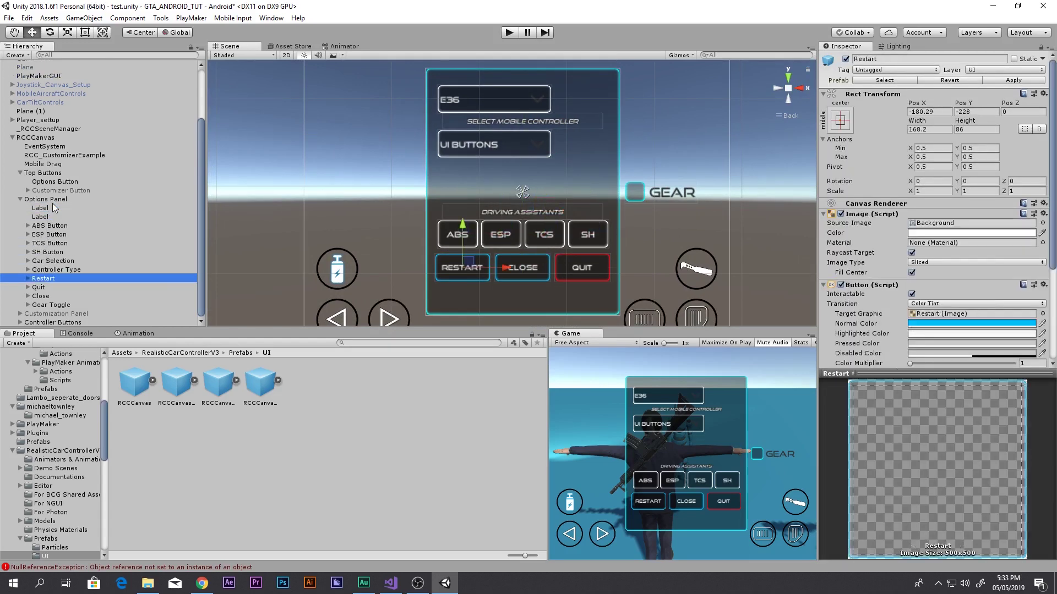
key(Down)
key(Down)
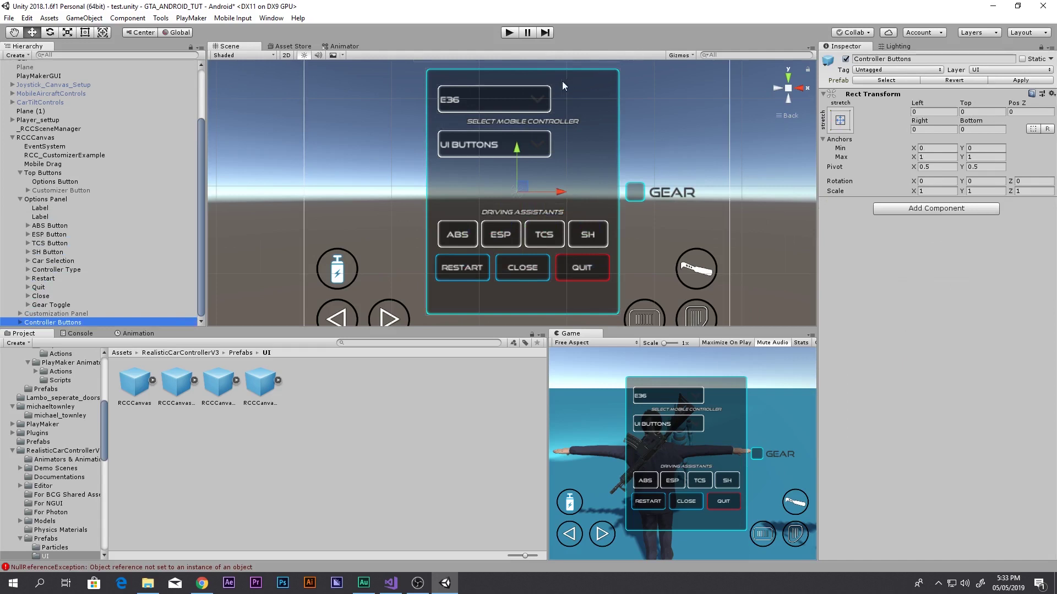
click(501, 105)
click(45, 262)
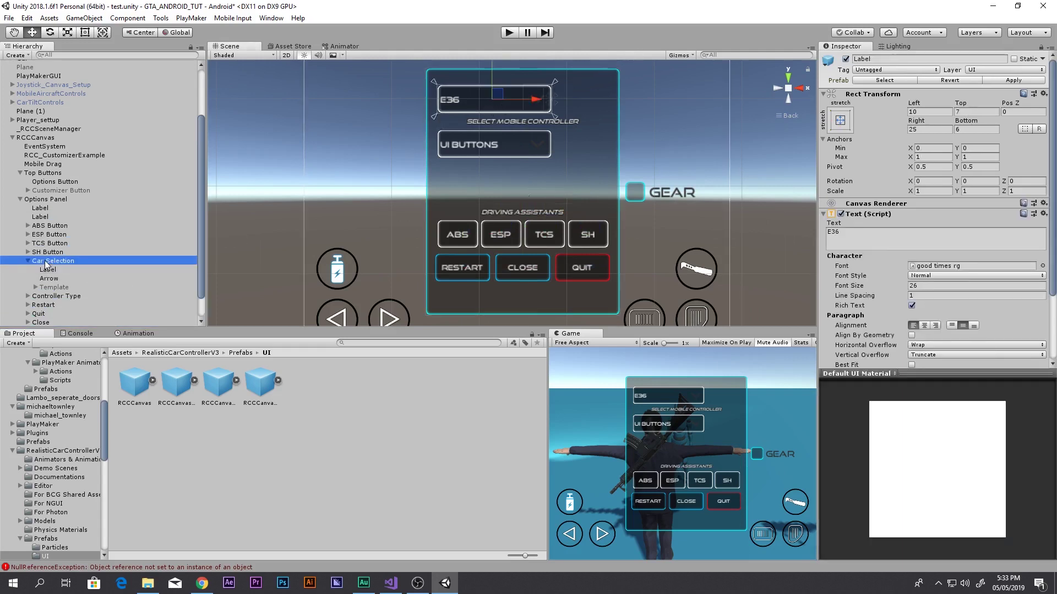
key(Delete)
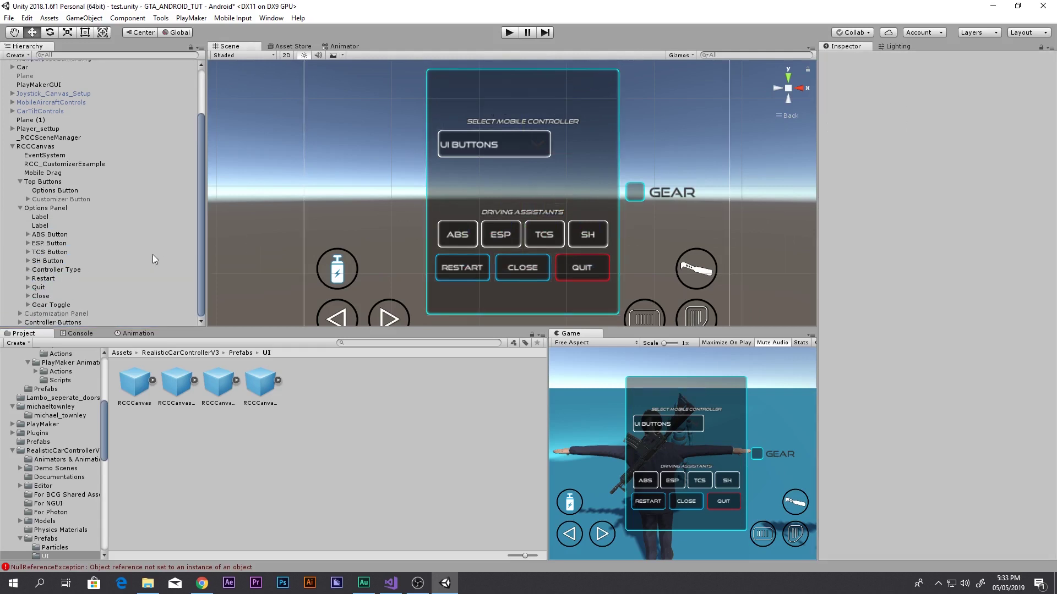
Step: Move the Select Mobile Controller label up to the top of the Options Panel, at about Pos Y 324
click(76, 217)
key(f)
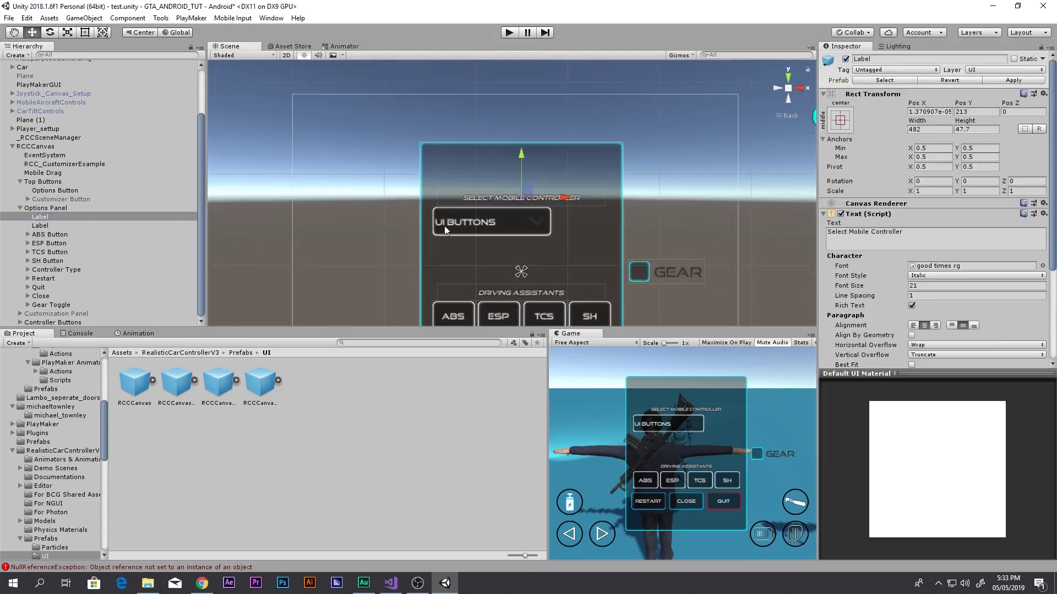
drag(531, 159, 539, 103)
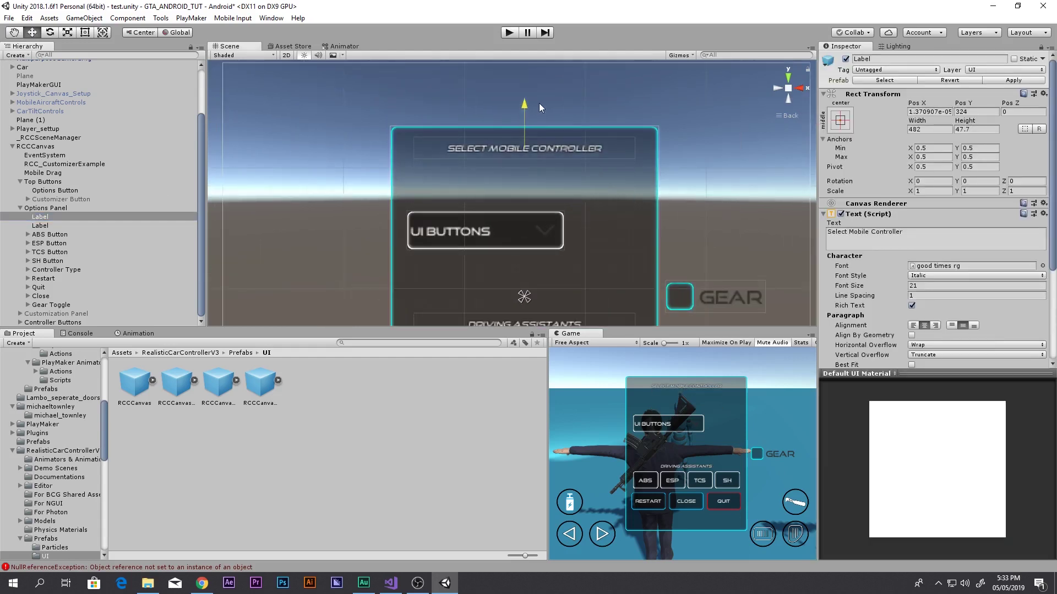
Step: Move the Driving Assistants label and its ABS, ESP, TCS and SH buttons up to just below the UI Buttons dropdown
click(60, 235)
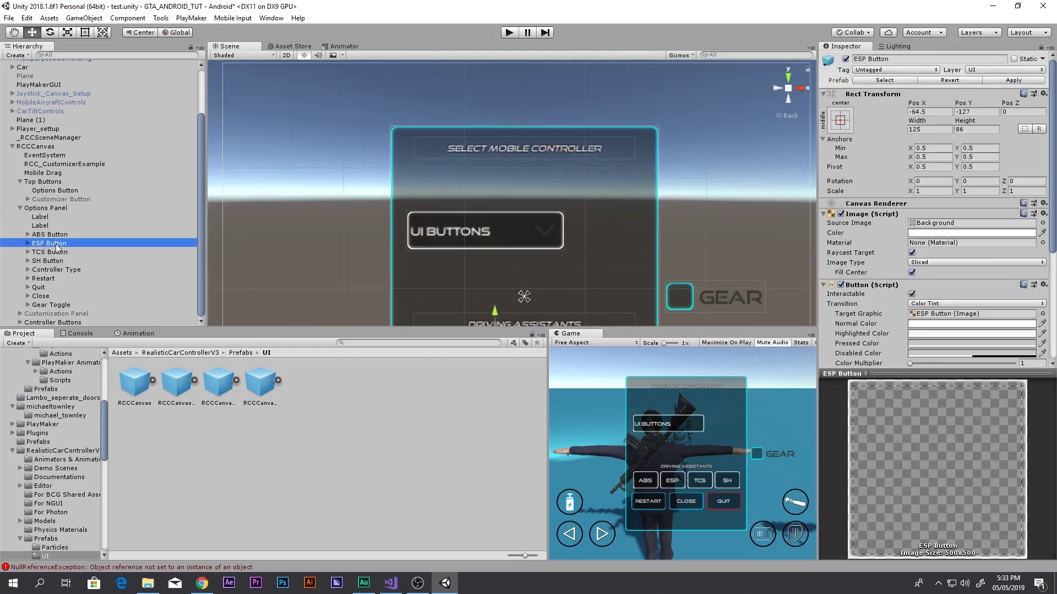
key(f)
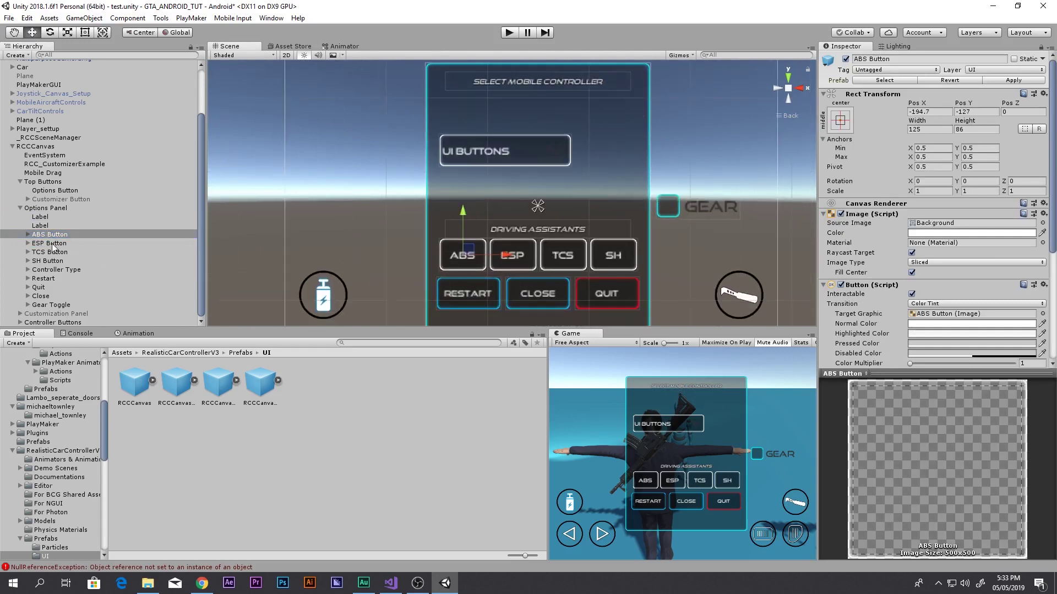
ctrl+click(53, 244)
ctrl+click(51, 252)
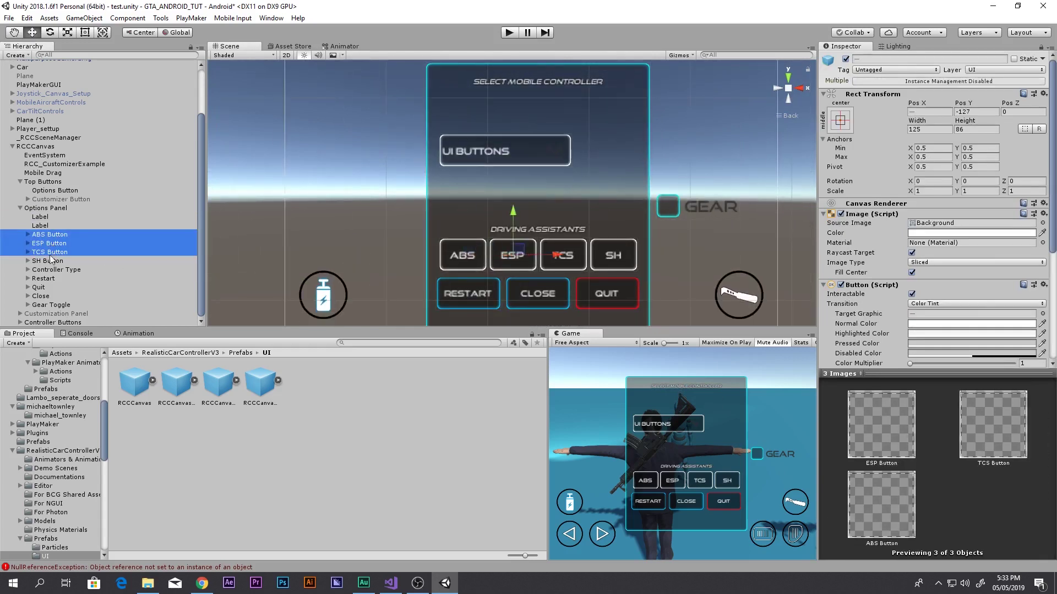
ctrl+click(53, 227)
ctrl+click(70, 261)
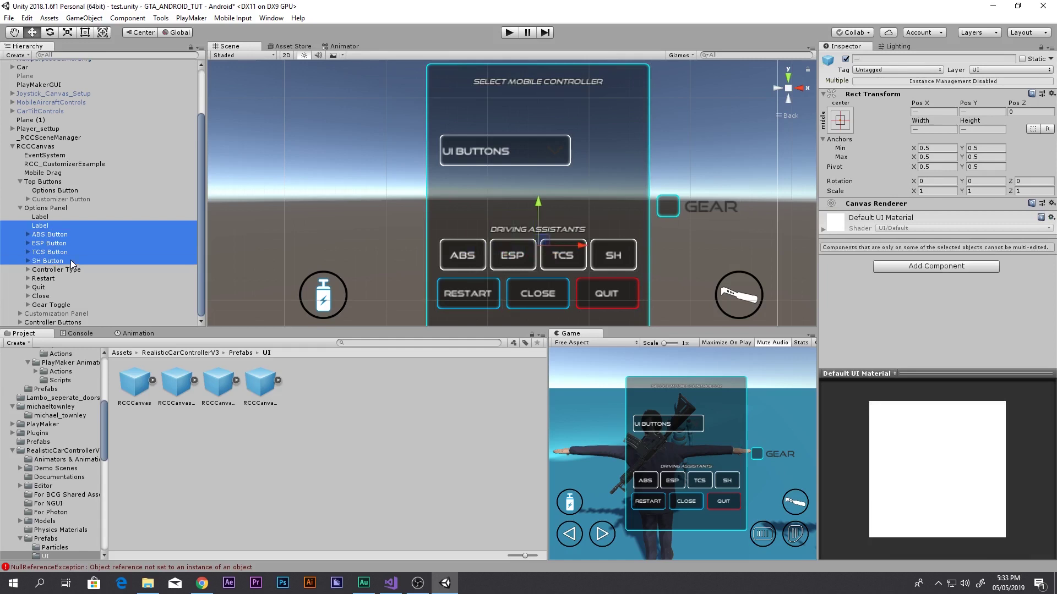
drag(538, 223, 552, 156)
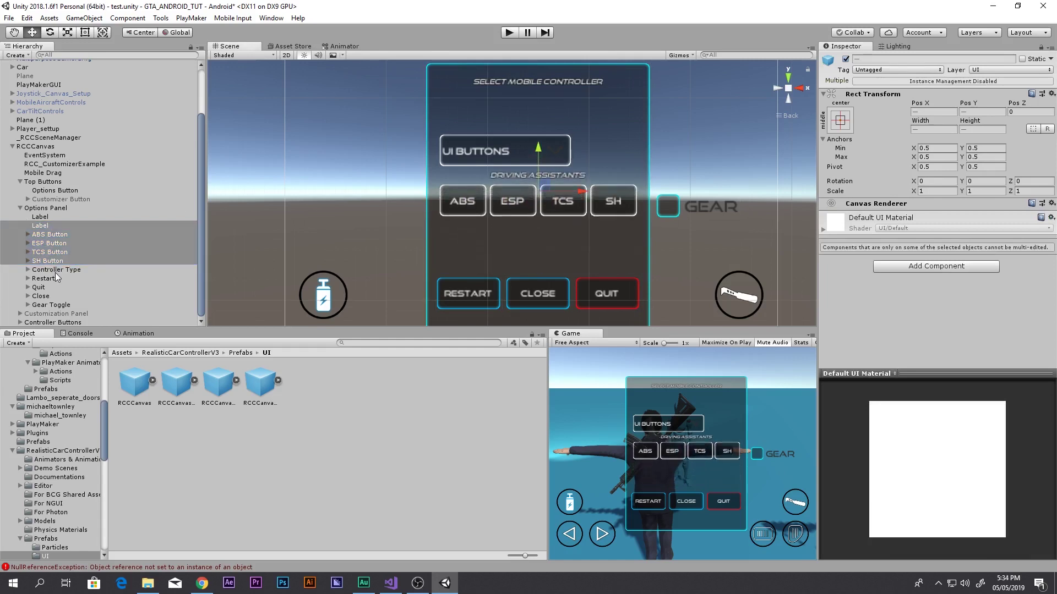
Step: Raise the Controller Type dropdown to about Pos Y 246 together with the driving assistants group, and centre the dropdown at about Pos X 7
ctrl+click(76, 270)
drag(533, 168, 561, 130)
click(72, 270)
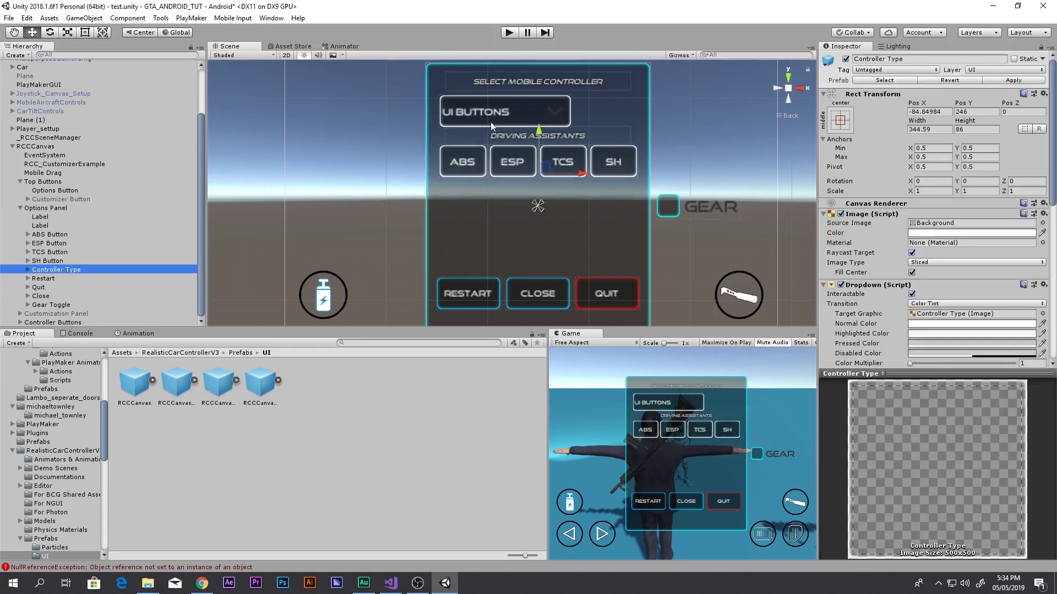
drag(570, 174, 609, 169)
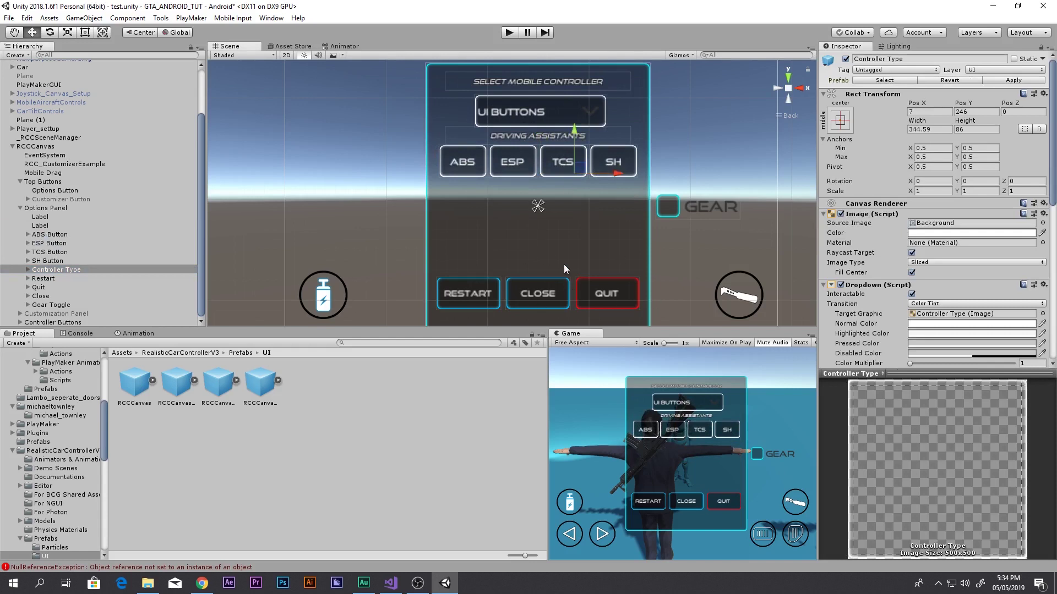
Step: Stack the Restart, Close and Quit buttons in a centred column at about Pos Y -5, -105 and -214
click(54, 277)
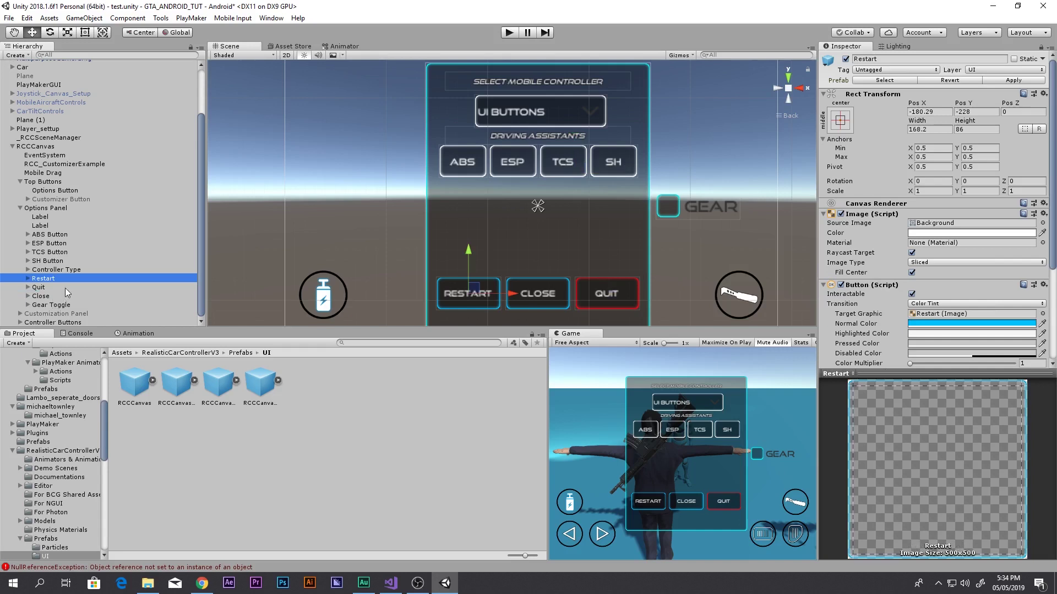
drag(472, 288, 546, 209)
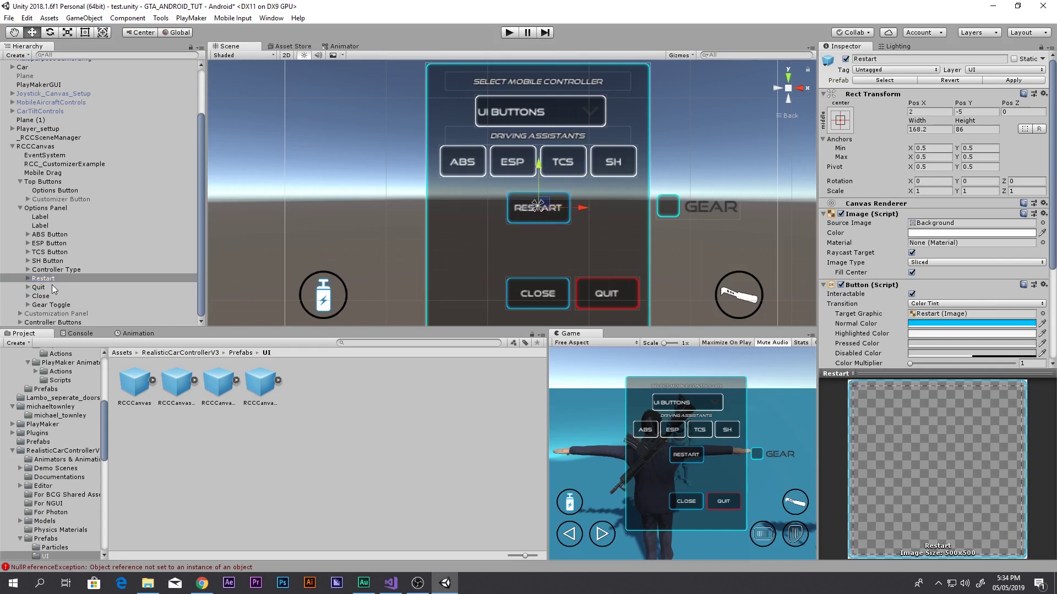
click(44, 296)
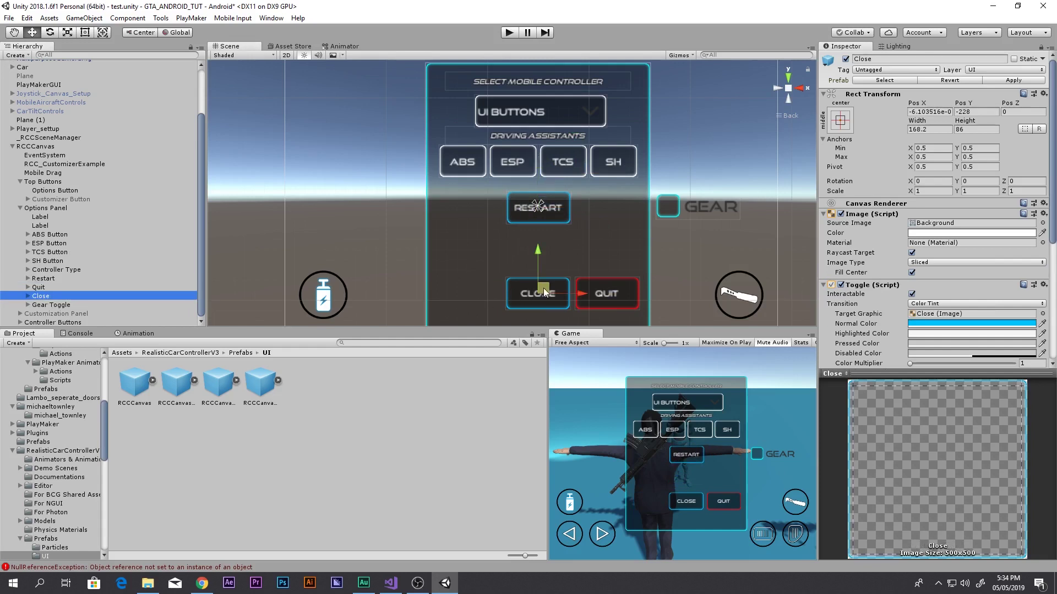
drag(544, 292, 544, 247)
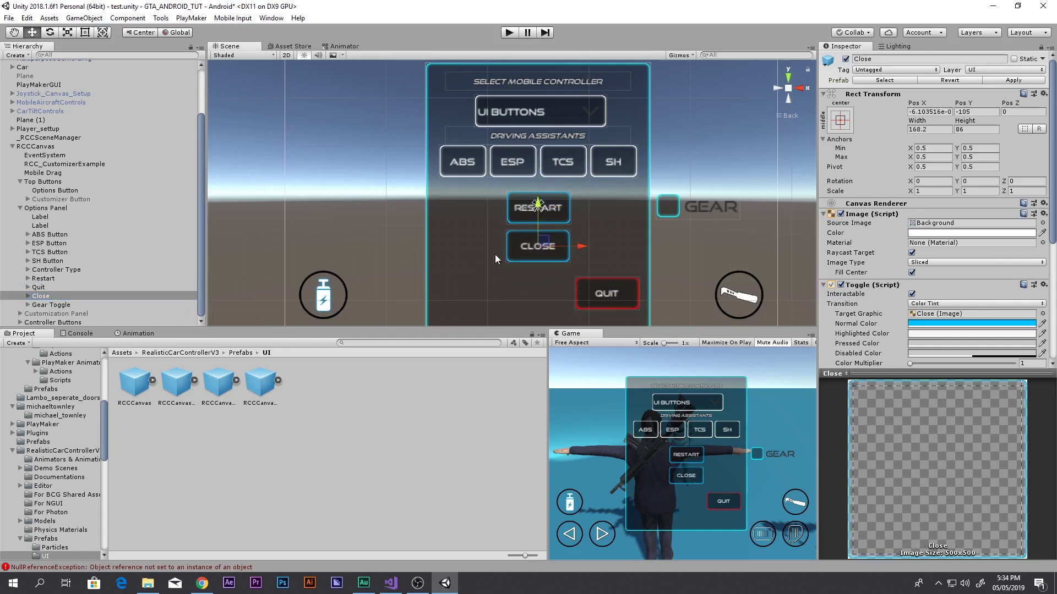
click(39, 287)
drag(648, 294, 578, 296)
drag(538, 257, 534, 249)
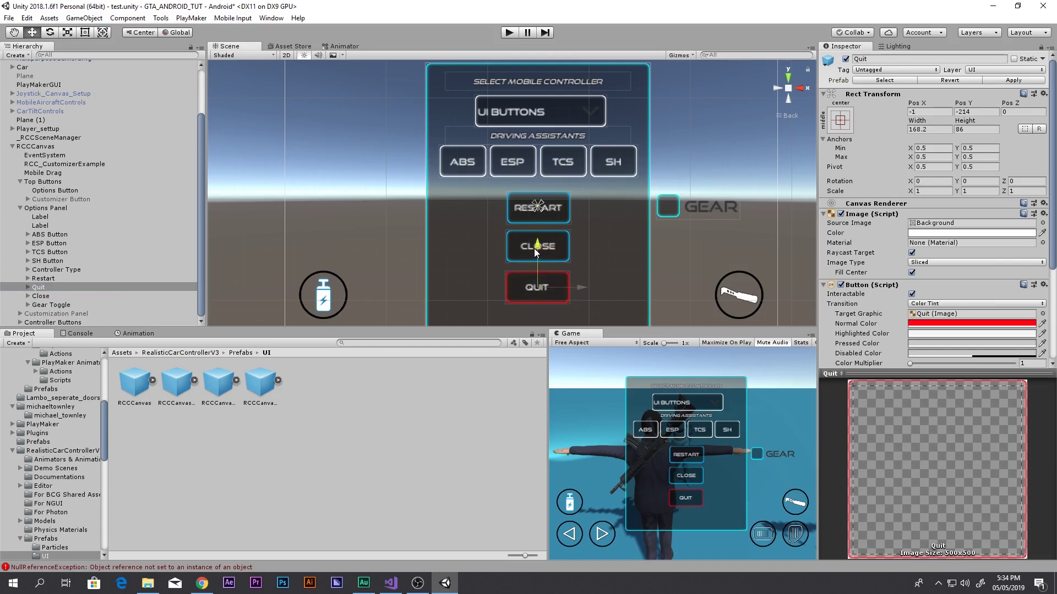
Step: Move the Gear Toggle inside the Options Panel below Quit, at about Pos X 156 and Pos Y -311, and preview the layout
scroll(553, 247, down, 4)
click(34, 304)
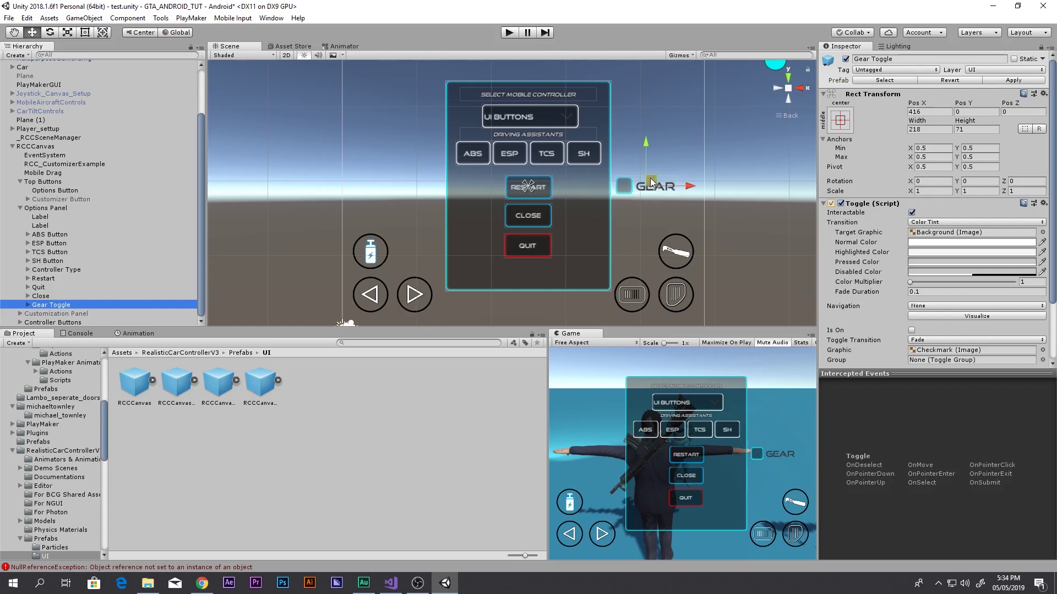
drag(651, 182, 578, 269)
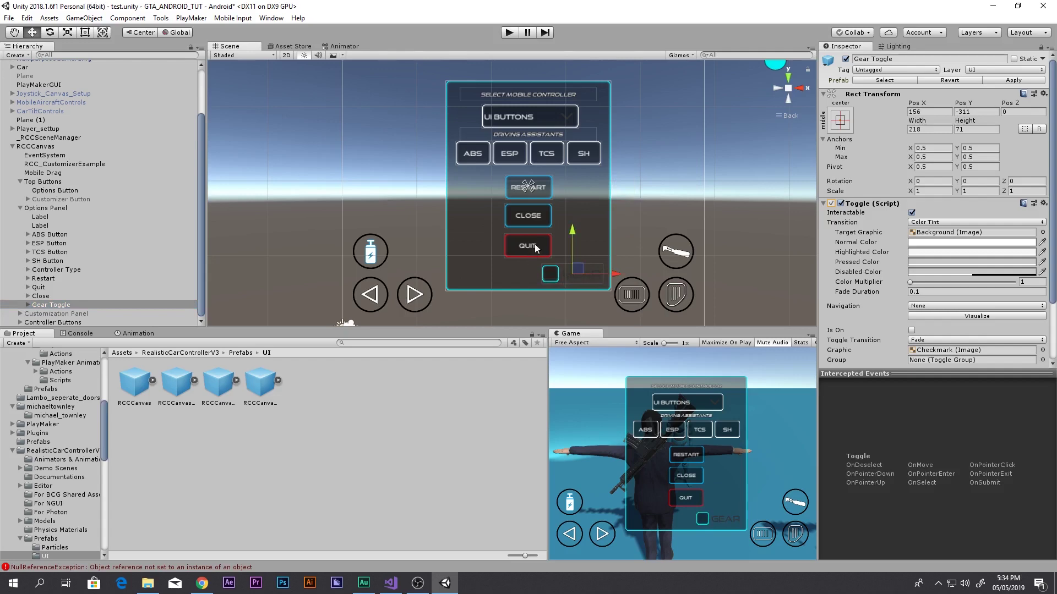
key(shift+space)
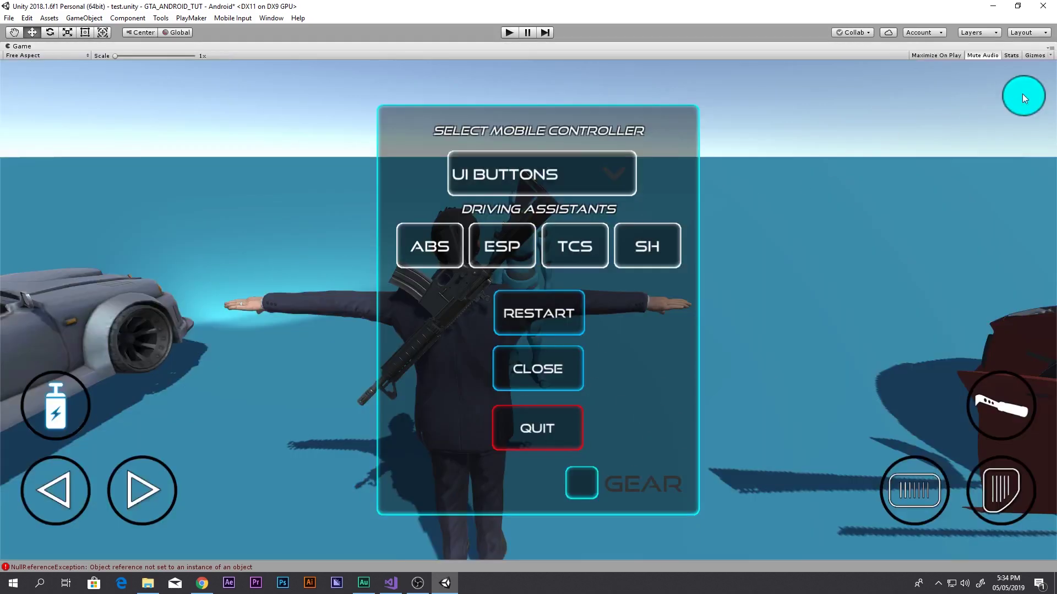
key(shift+space)
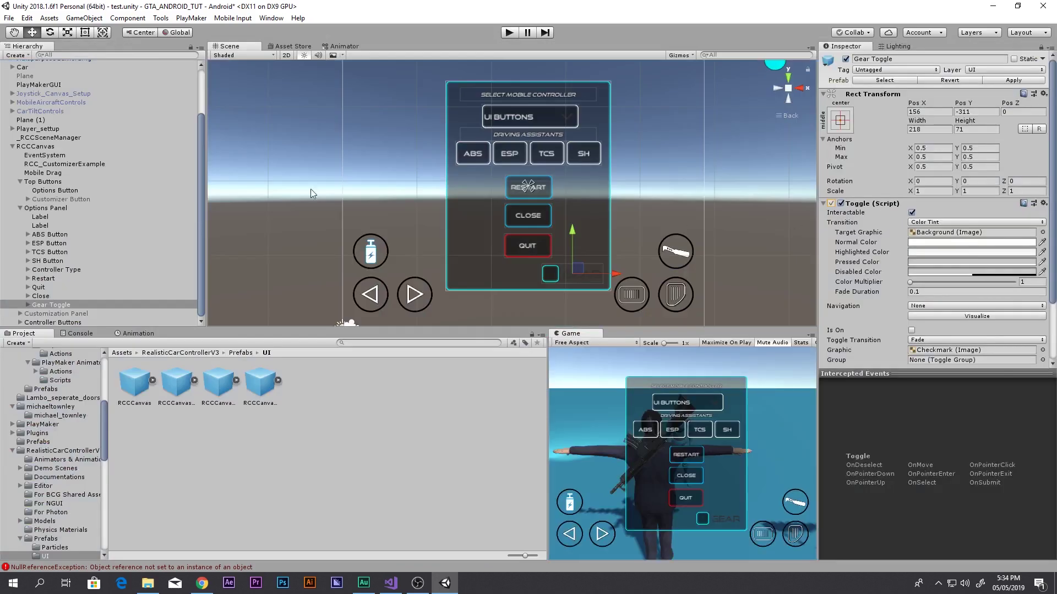
Step: Deactivate the Options Panel while keeping Controller Buttons active
click(21, 208)
click(58, 285)
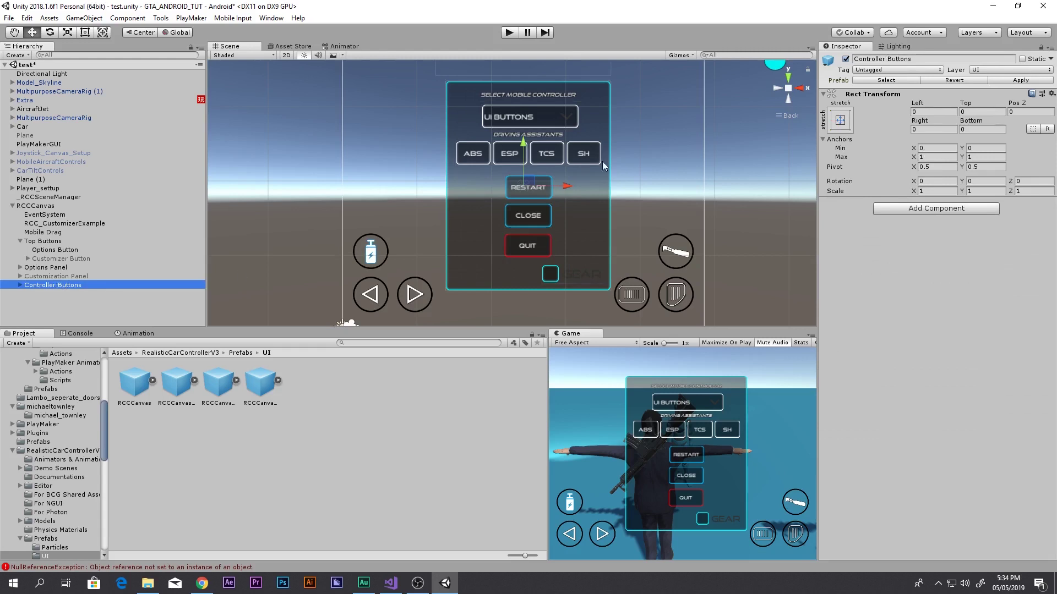
click(845, 60)
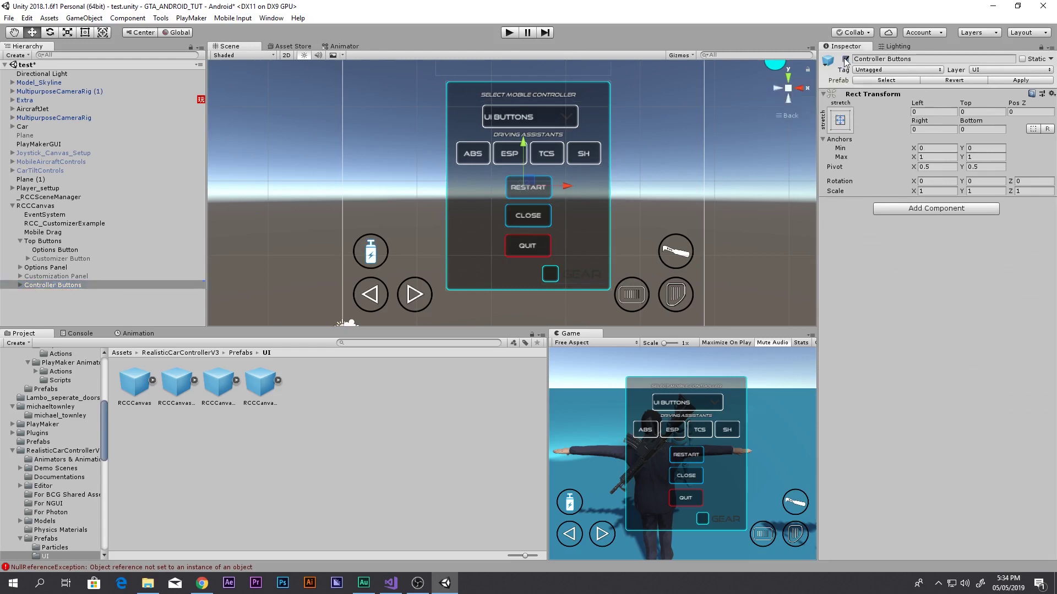
click(845, 59)
click(55, 268)
click(846, 59)
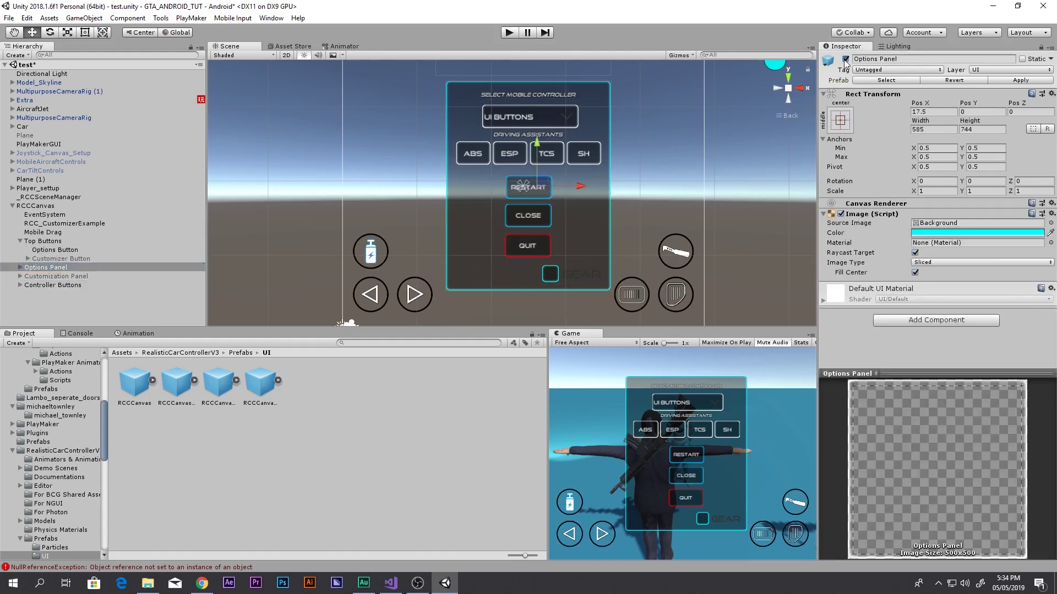
Step: Remove the Image component from the Options Button under Top Buttons
click(20, 241)
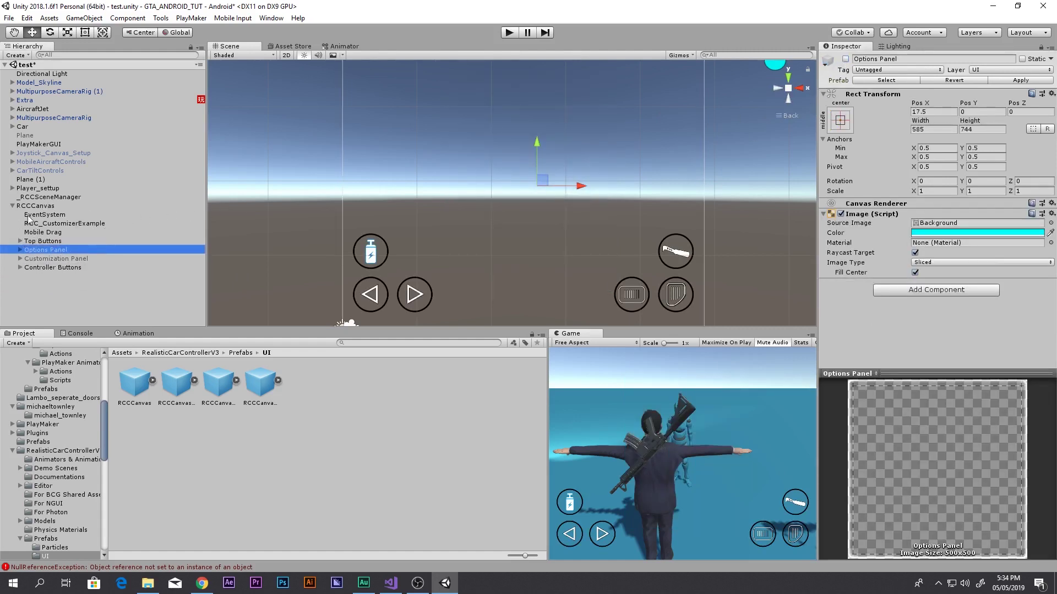
click(56, 241)
key(Right)
key(Down)
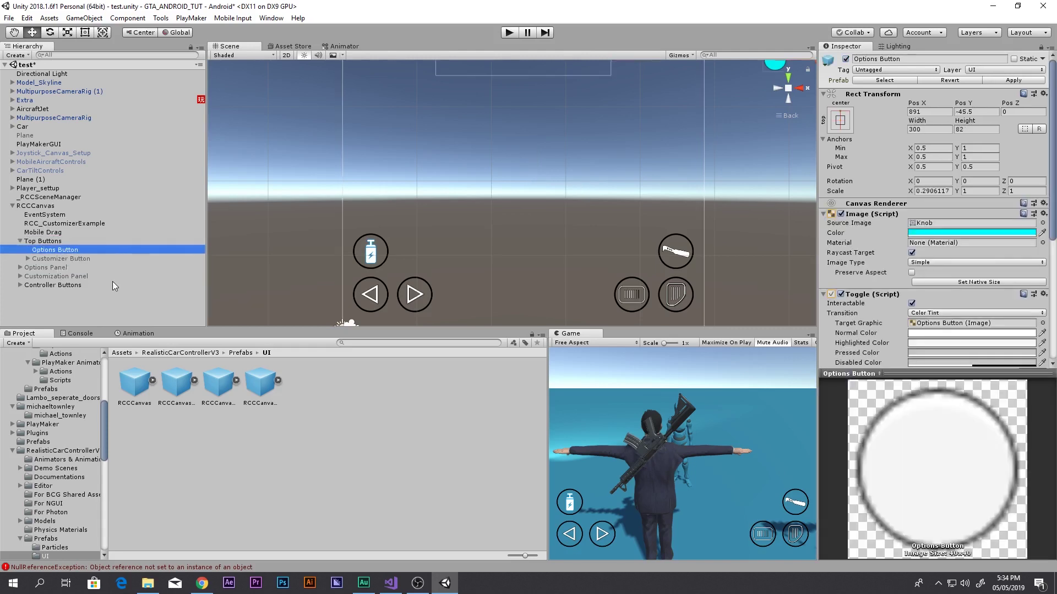
key(f)
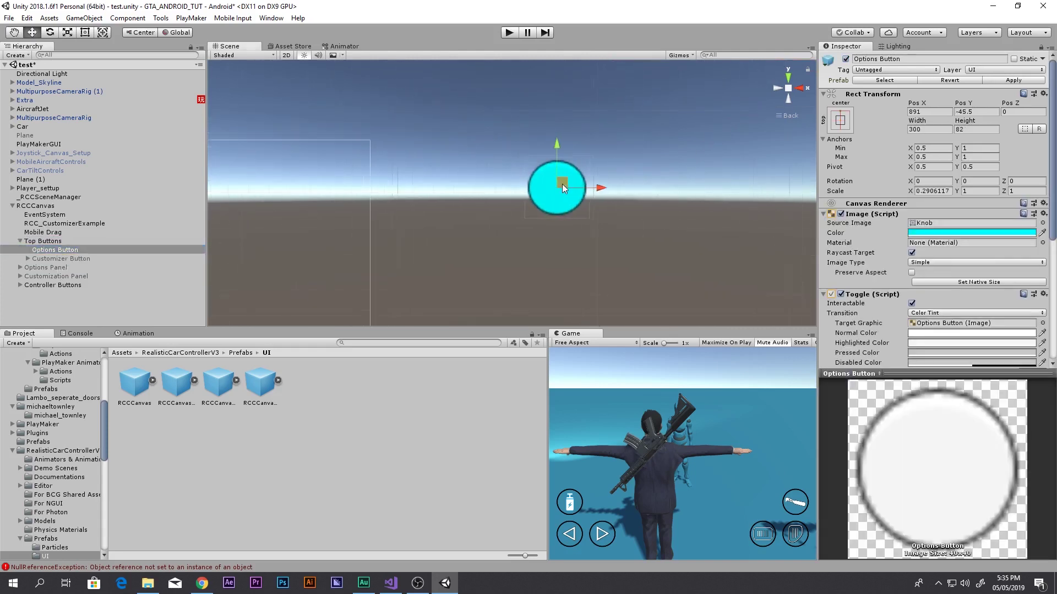
click(840, 214)
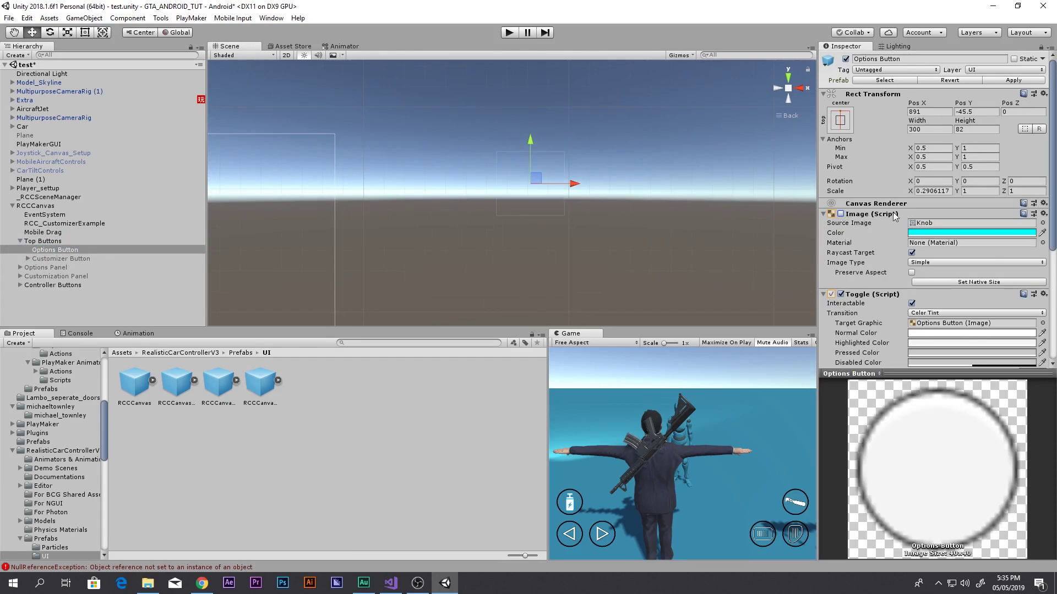
click(1042, 214)
click(996, 249)
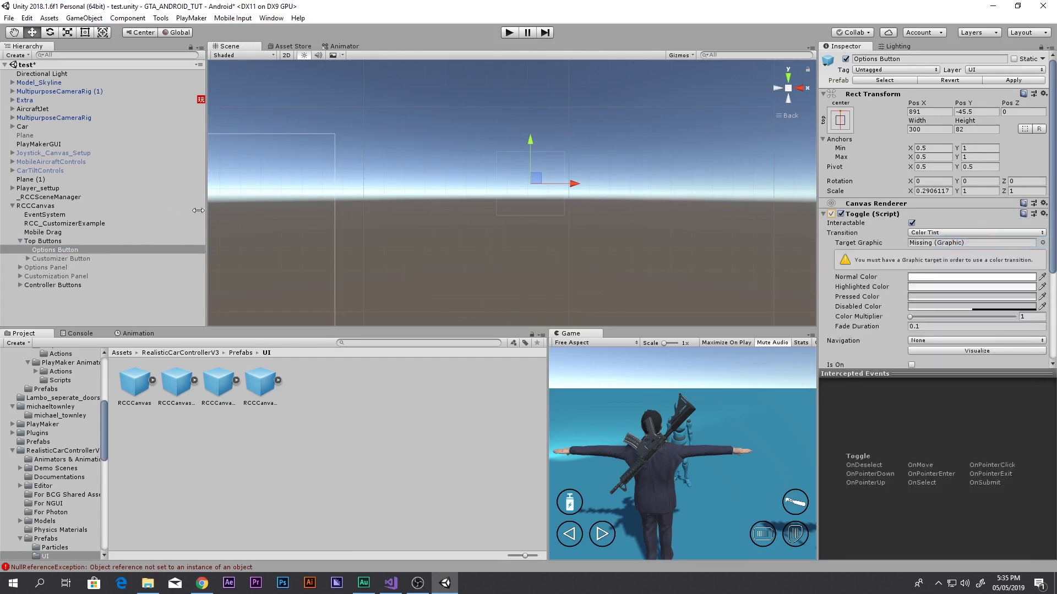
Step: Add a child UI Image to the Options Button, placed at about Pos X -103 and scaled to about 0.775 in Y
right_click(61, 252)
mouse_move(110, 429)
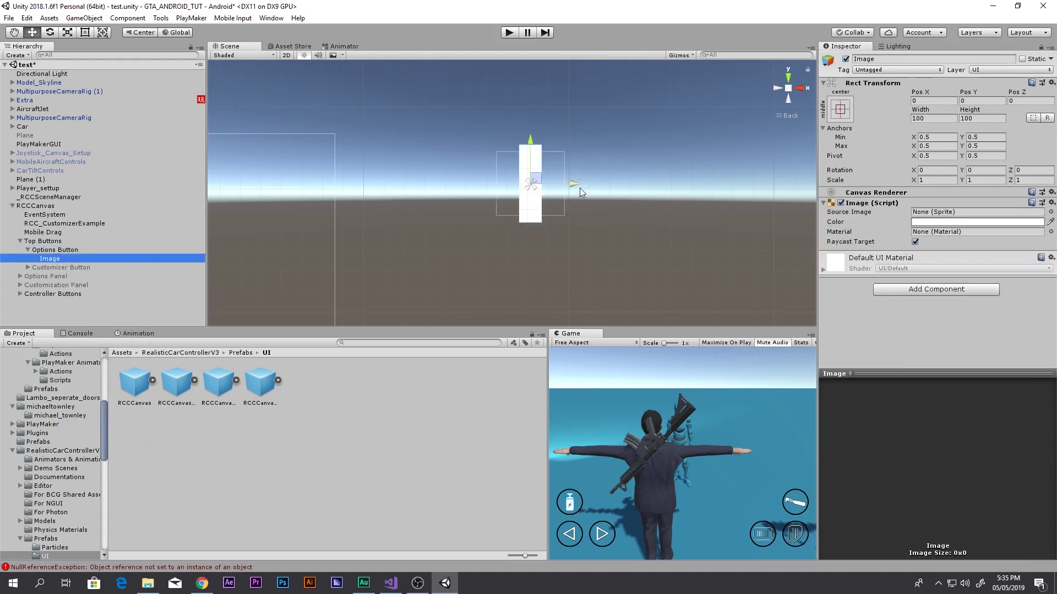
drag(580, 188, 553, 185)
key(t)
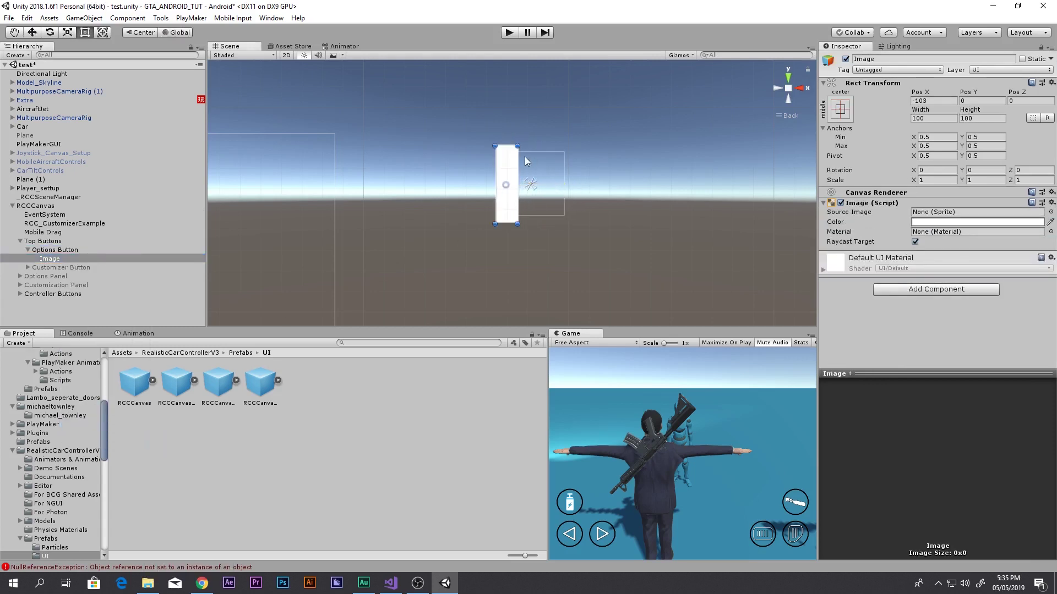
key(r)
drag(507, 141, 508, 151)
Step: Duplicate the white bar and move the copy to about Pos X 92 to form a pause icon, previewing it in the Game view
key(ctrl+d)
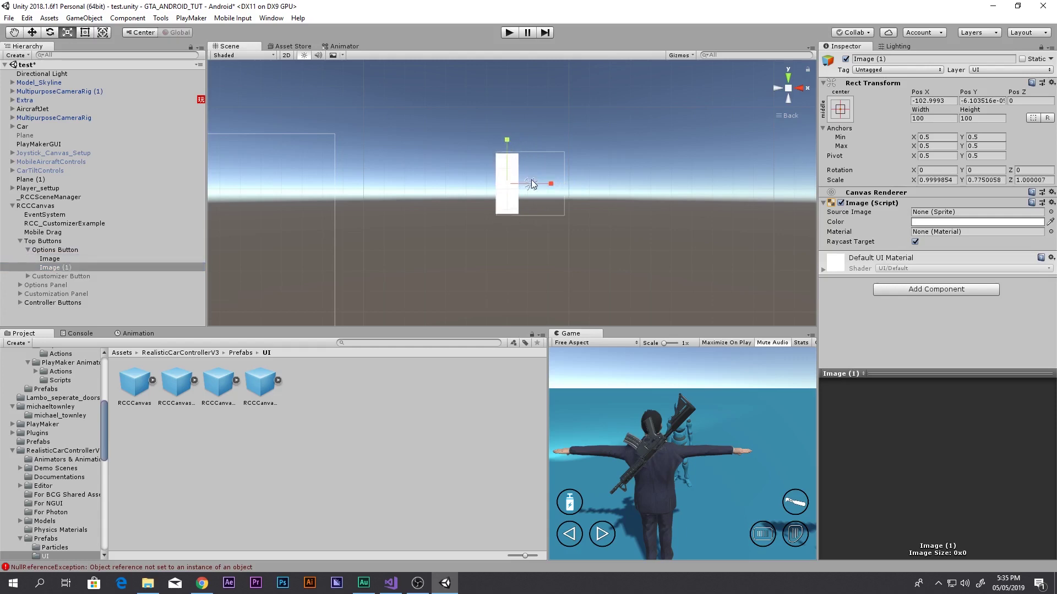
key(w)
drag(543, 185, 587, 186)
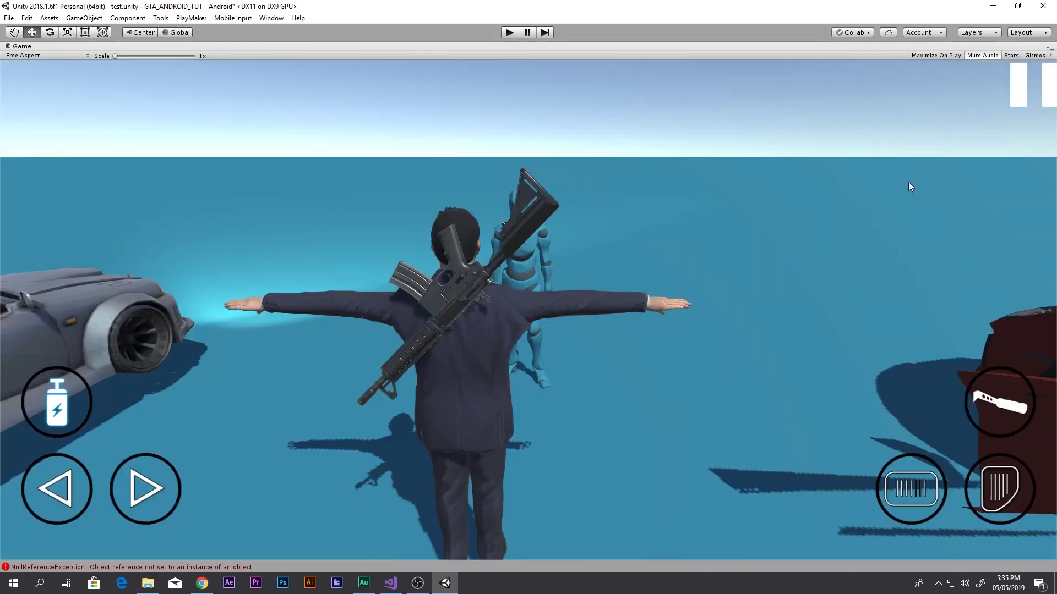
key(shift+space)
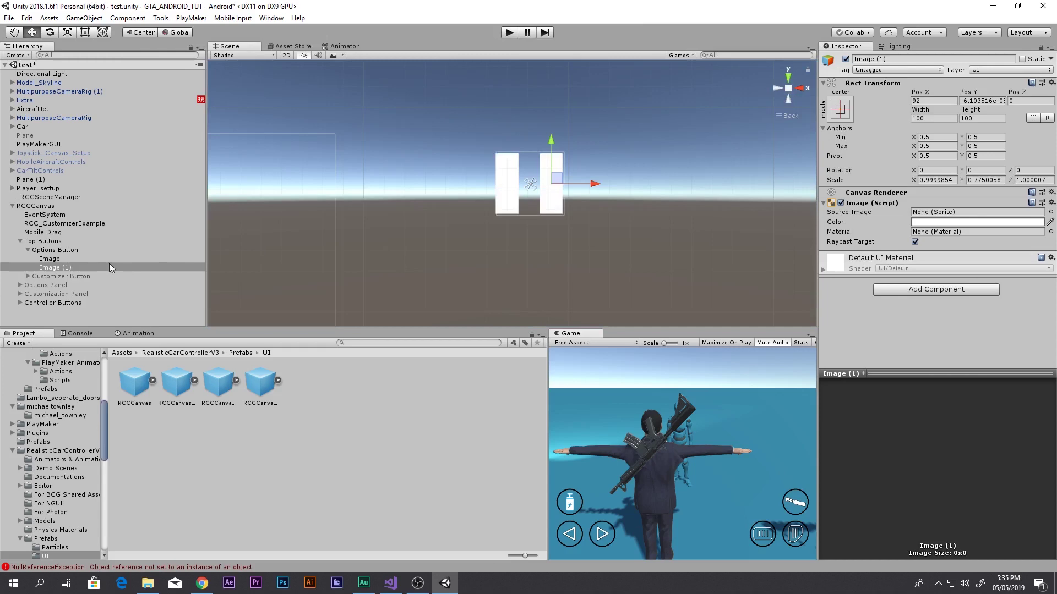
Step: Reposition the whole Options Button to about Pos X 857 and Pos Y -66 so the pause icon sits fully inside the game view
click(27, 250)
drag(580, 185, 538, 193)
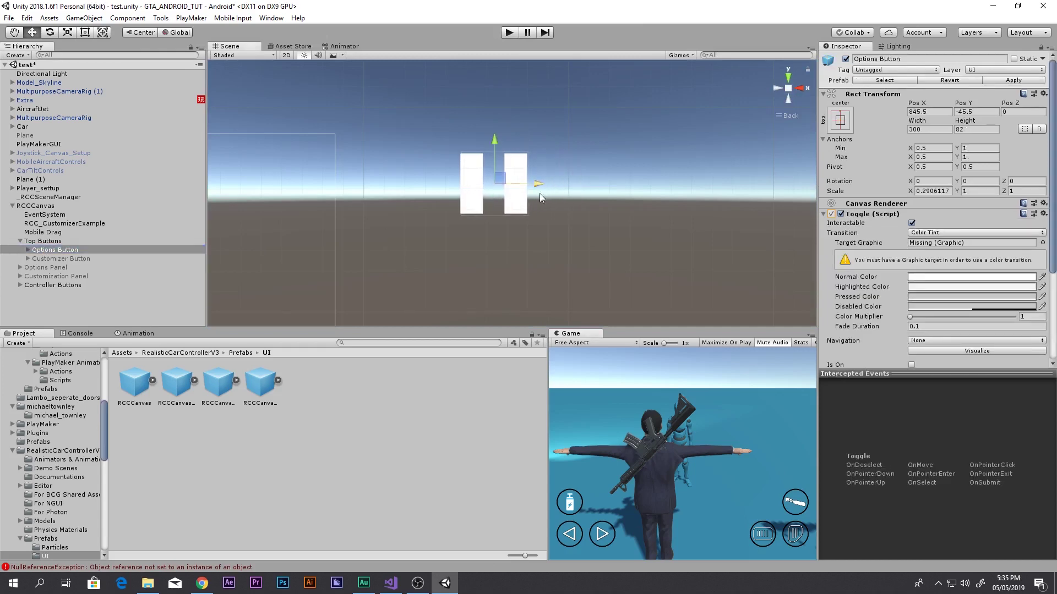
key(shift+space)
key(shift+space)
drag(542, 187, 556, 187)
key(shift+space)
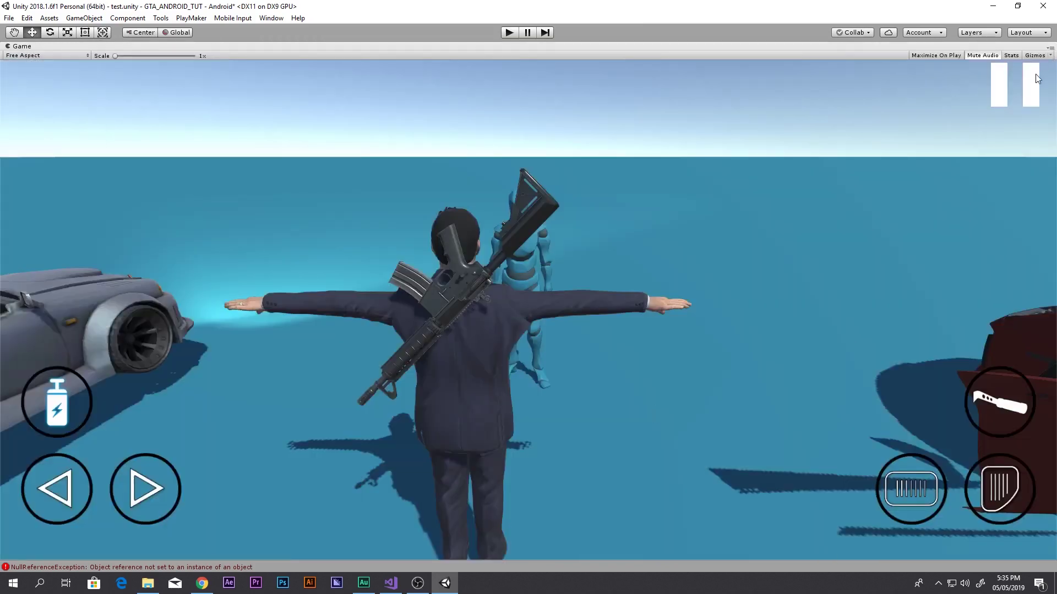
key(shift+space)
drag(500, 140, 502, 159)
key(shift+space)
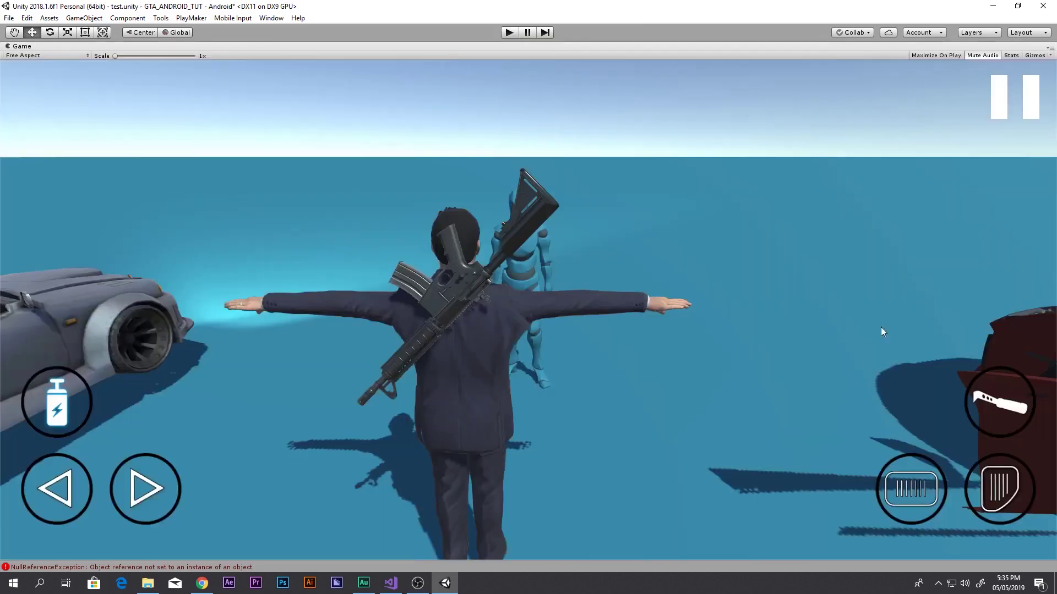
Step: Run the scene to check the pause icon in play mode, and stop it again
click(505, 33)
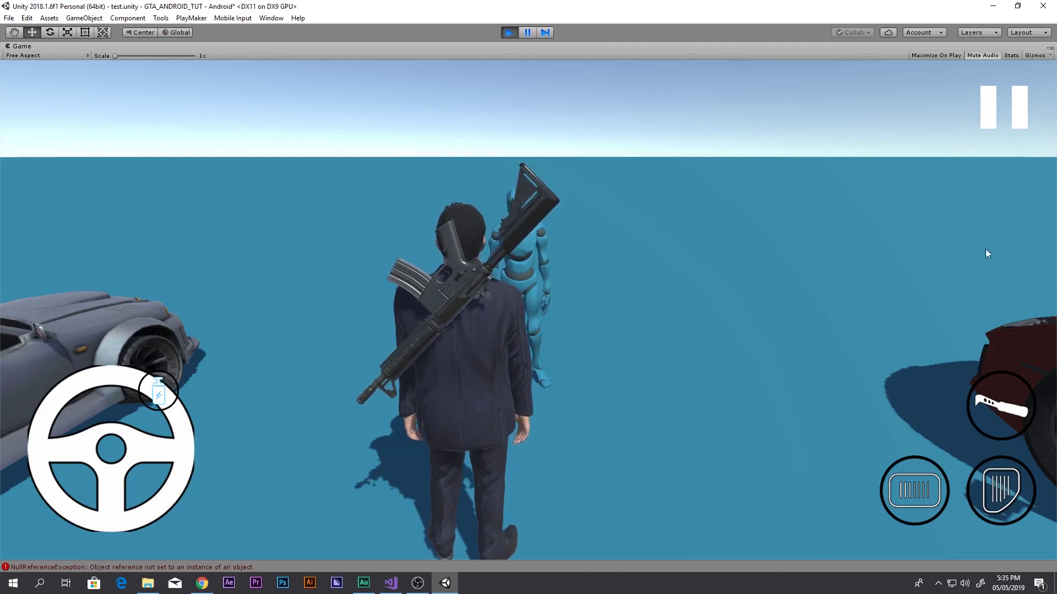
key(ctrl+p)
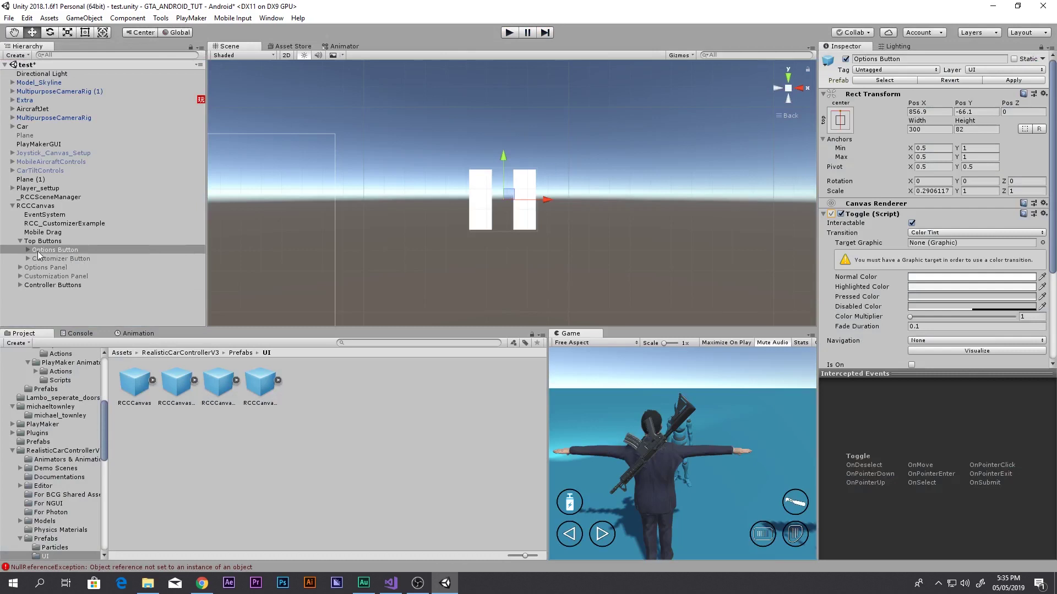
Step: Assign the Options Button's child Image as the Target Graphic of its Toggle component
click(27, 250)
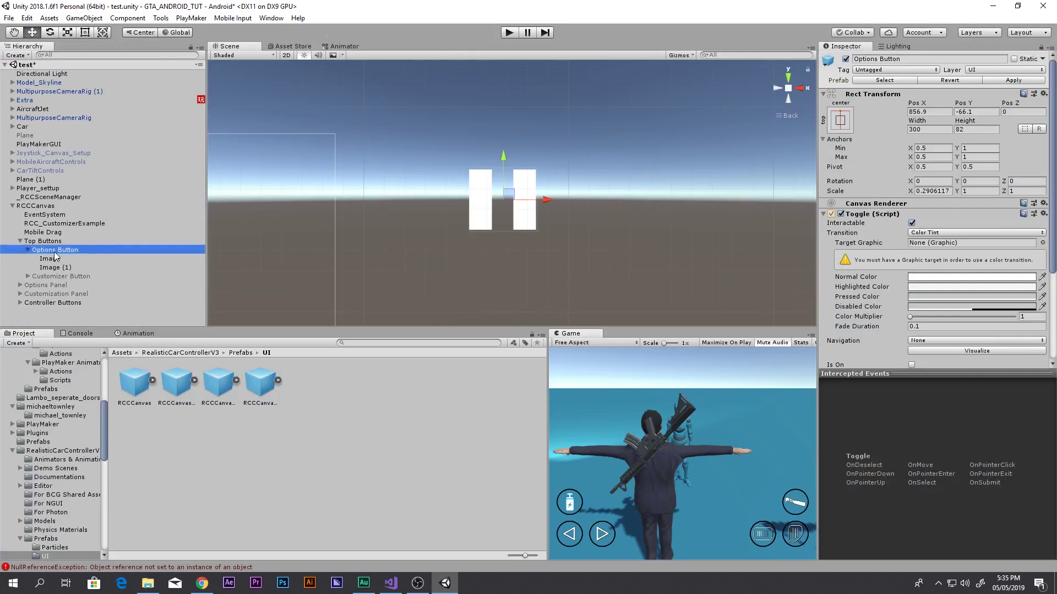
drag(84, 255, 935, 242)
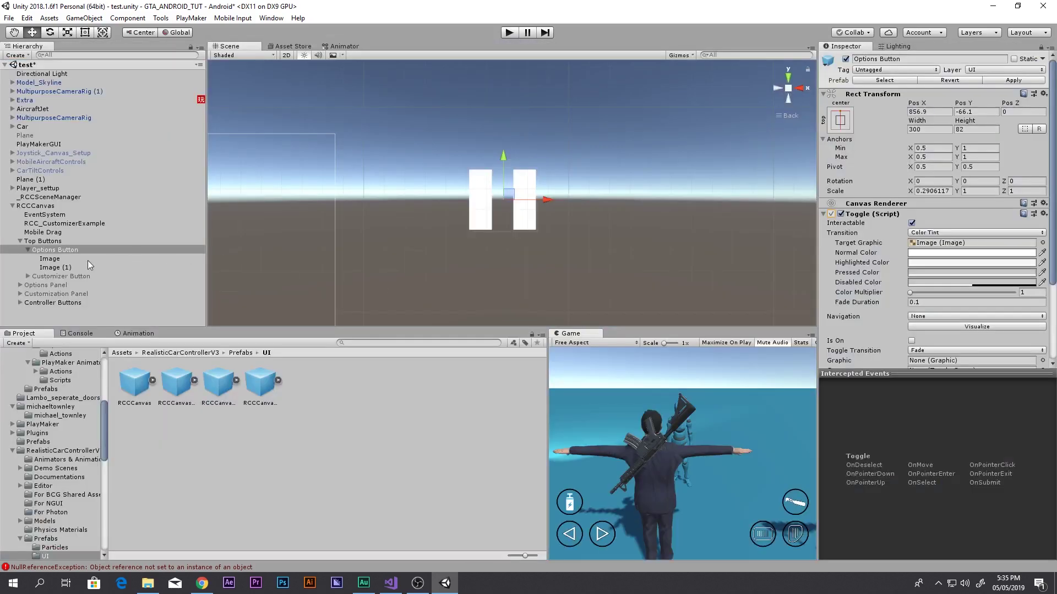
scroll(935, 148, down, 3)
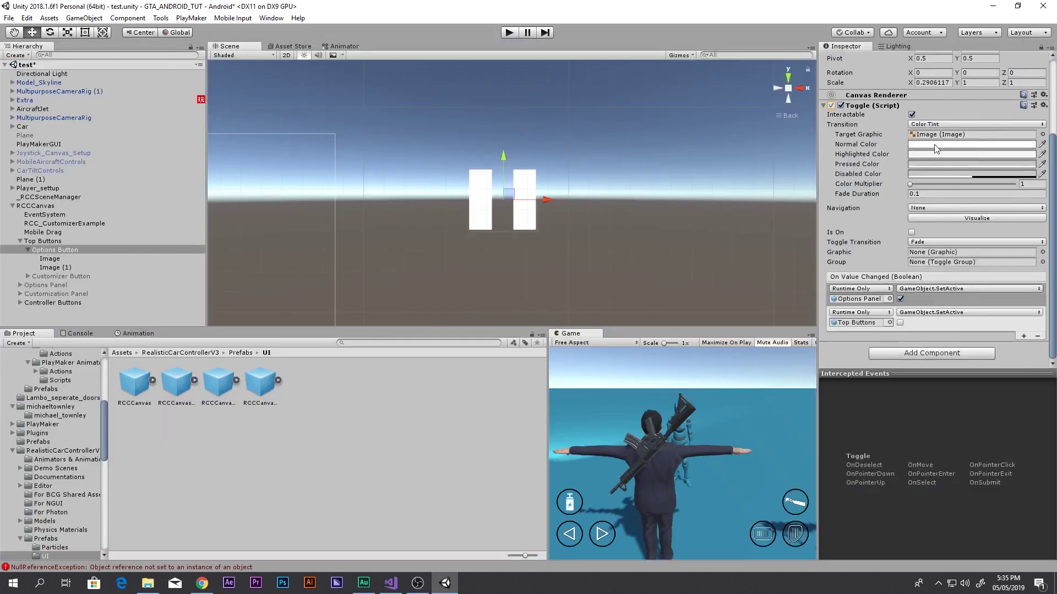
scroll(980, 198, up, 3)
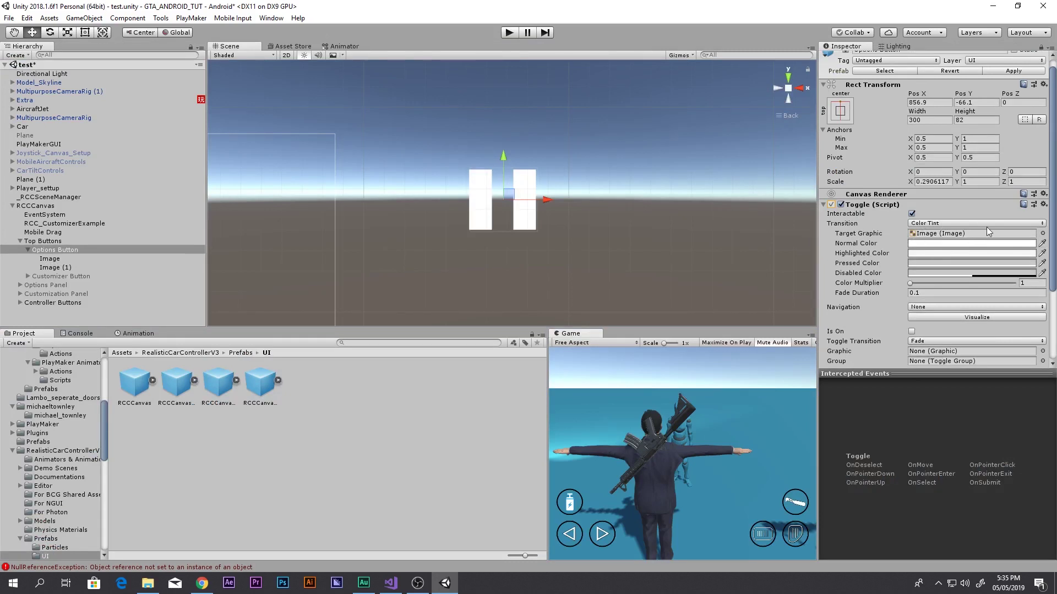
Step: Run the scene in the enlarged Game view and test the pause icon plus the options menu's Close, Quit and Gear controls
key(shift+space)
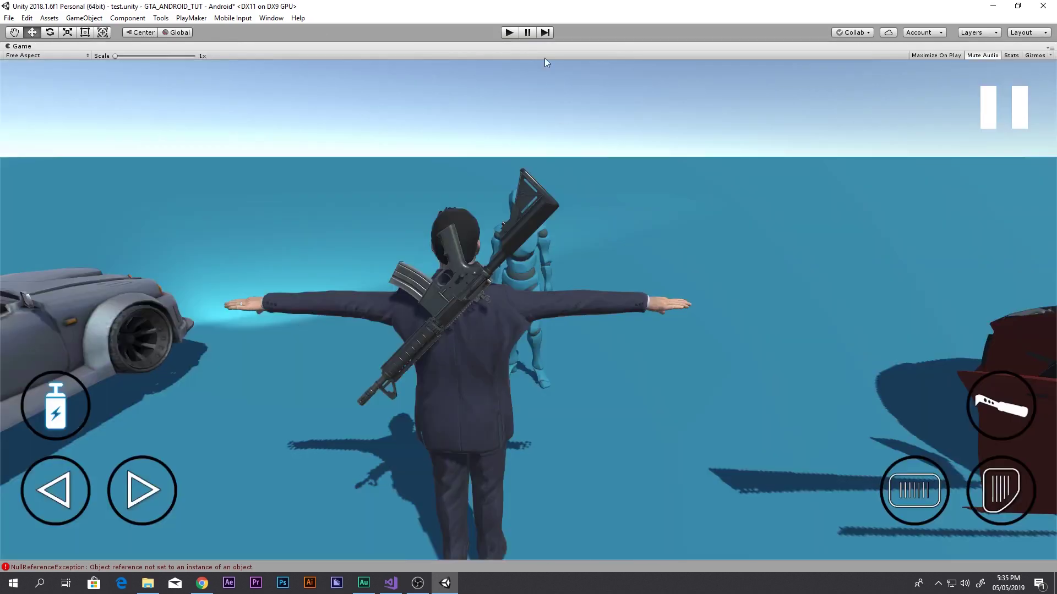
click(509, 33)
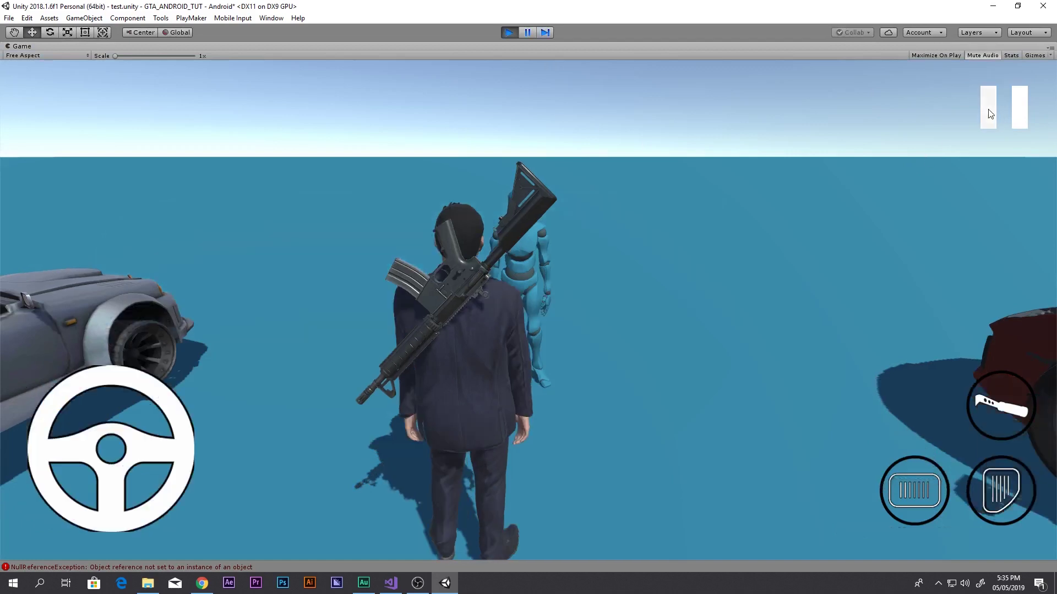
click(989, 113)
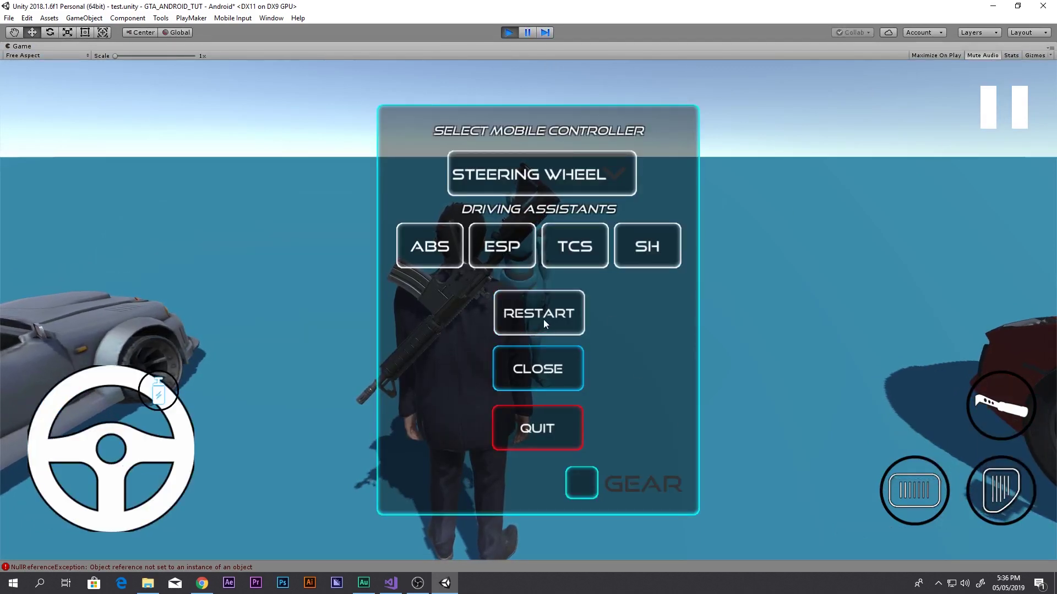
click(530, 372)
click(975, 122)
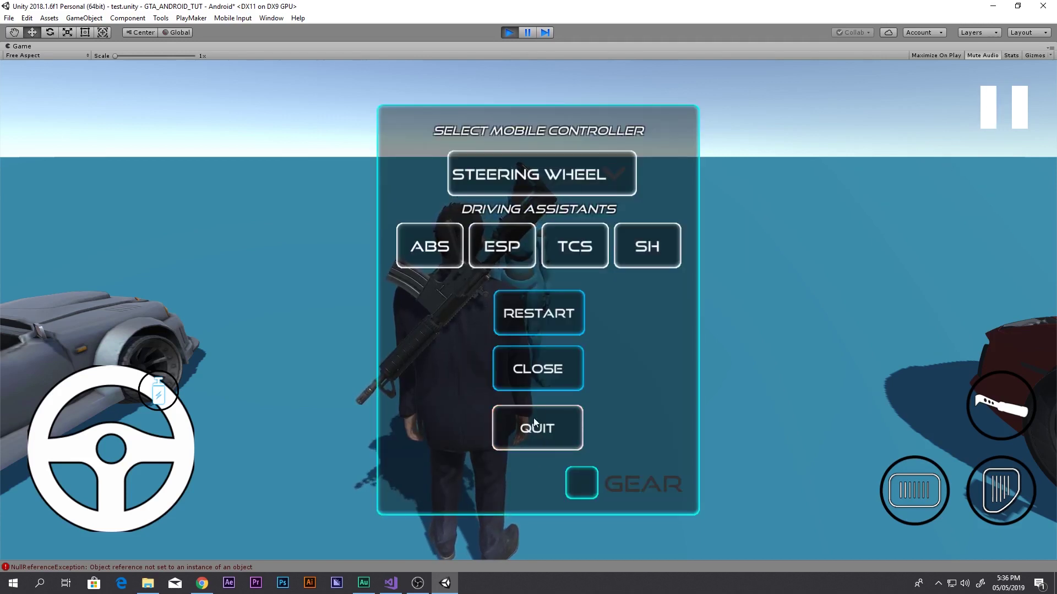
click(530, 444)
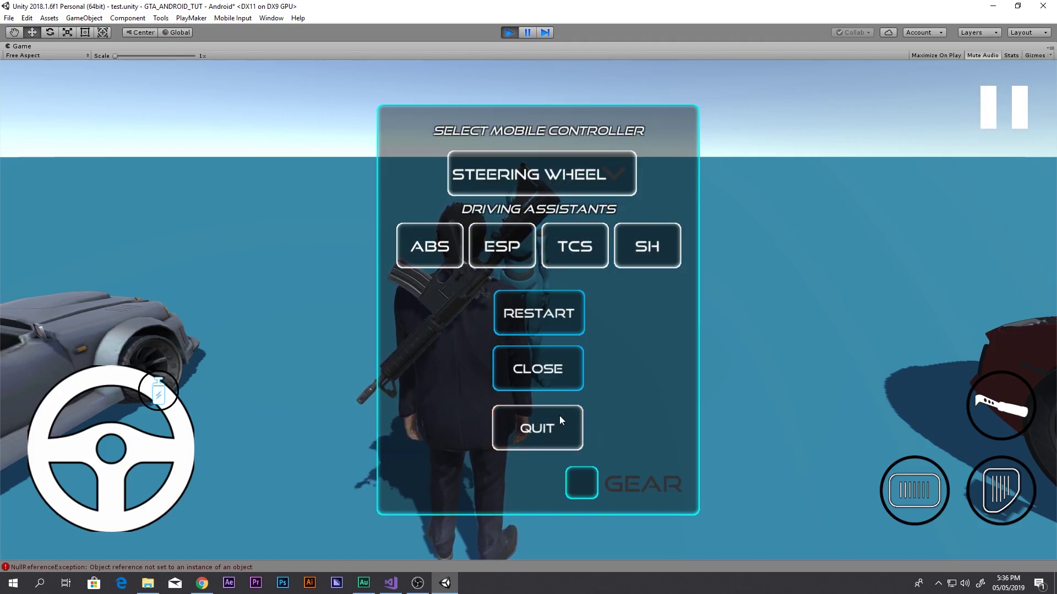
click(586, 473)
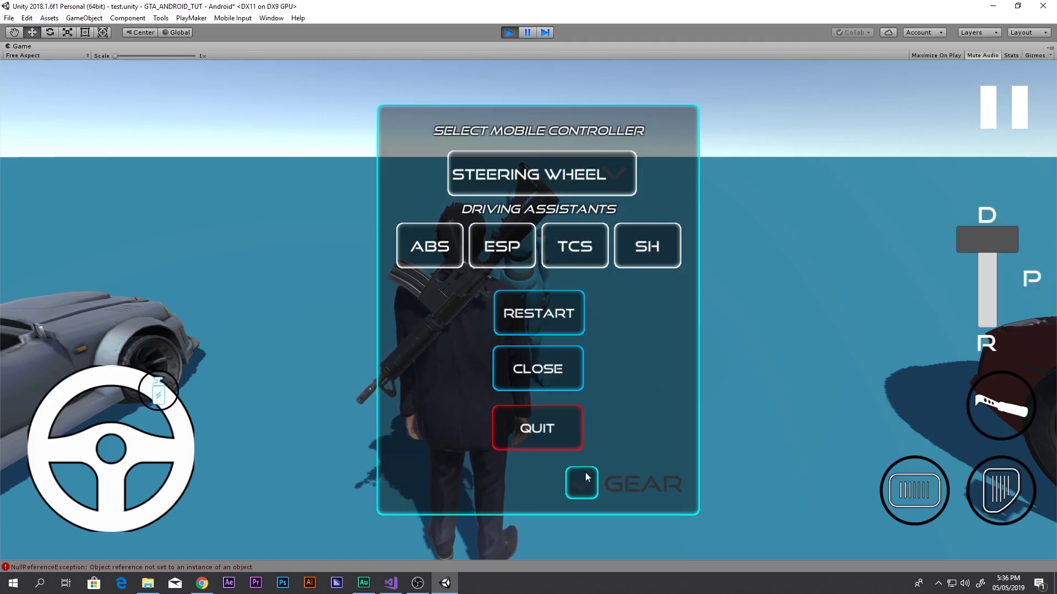
click(586, 481)
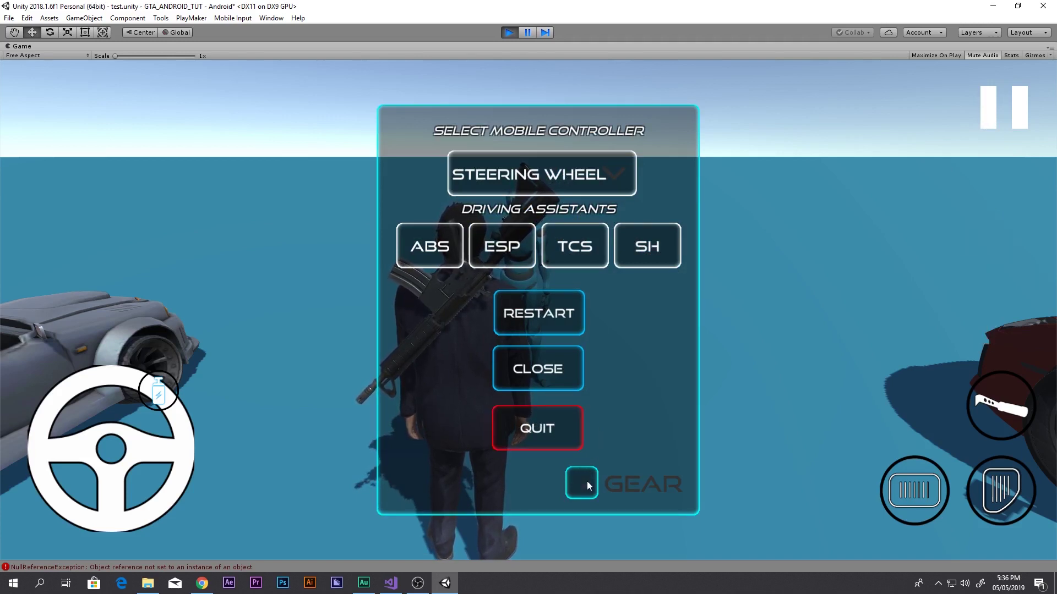
Step: Test the ABS, ESP and TCS driving assistant toggles in the running options menu
click(509, 242)
click(440, 251)
click(519, 257)
click(567, 254)
click(441, 249)
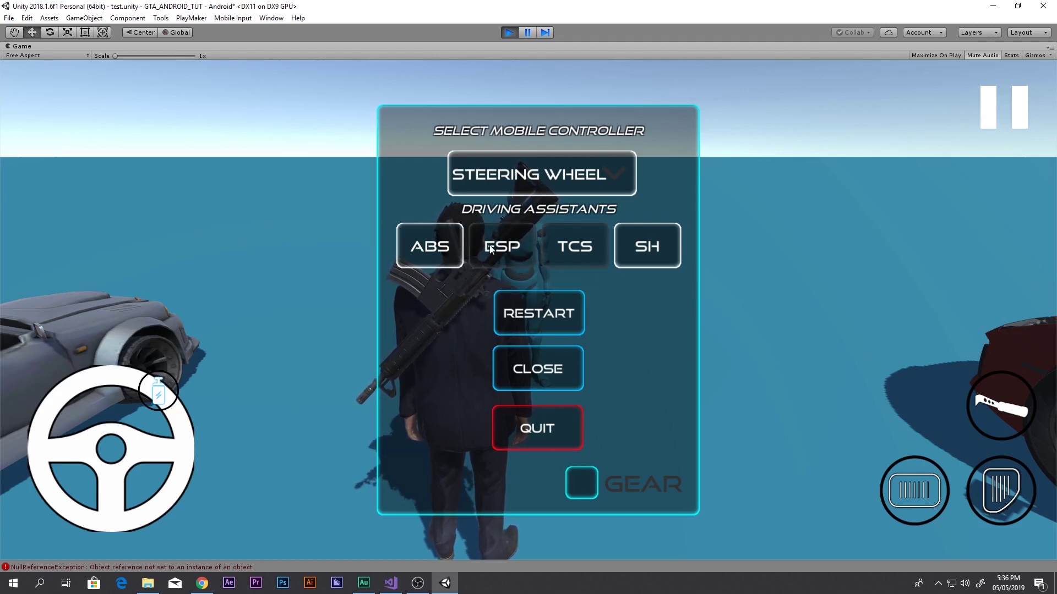
click(572, 244)
Step: Switch the mobile controller to Accelerometer, test the ESP and SH toggles, and close the options menu
click(582, 187)
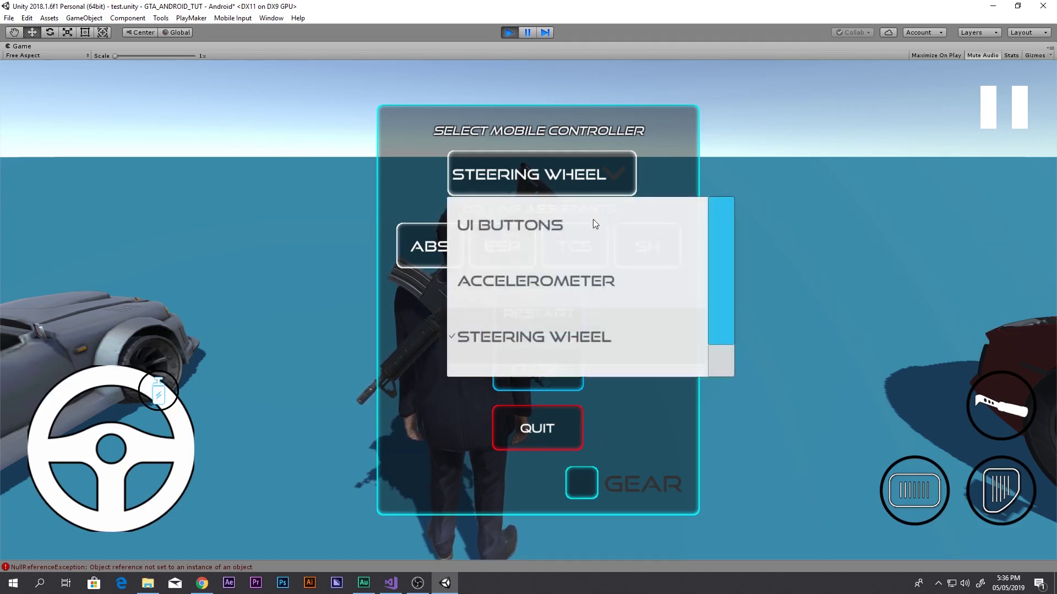
click(567, 273)
click(514, 251)
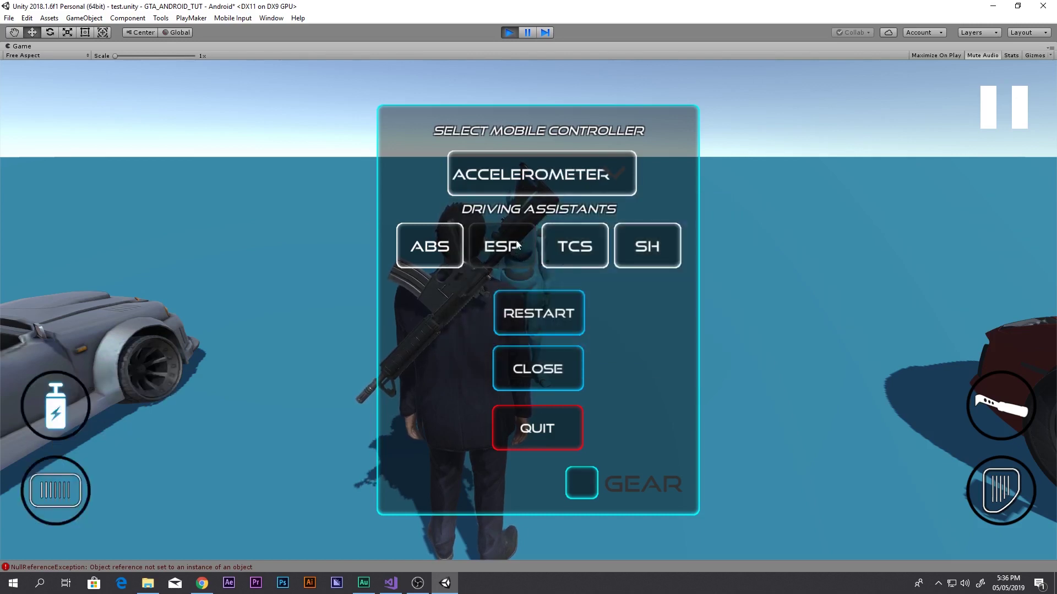
click(642, 246)
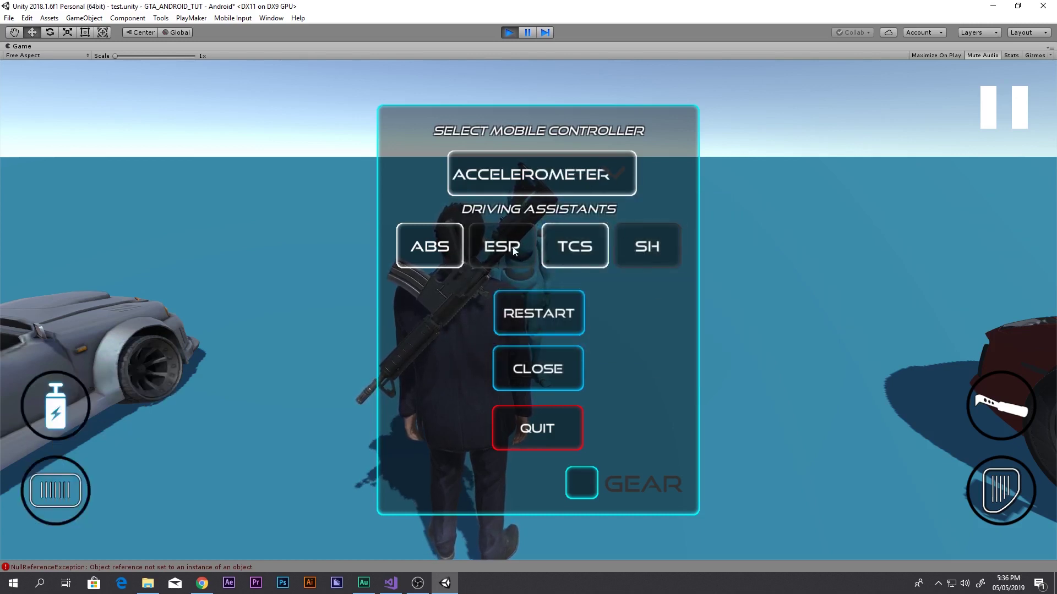
click(548, 369)
Step: Rerun the scene, test the menu's controller list, Gear toggle and Restart button, and stop play mode
click(509, 32)
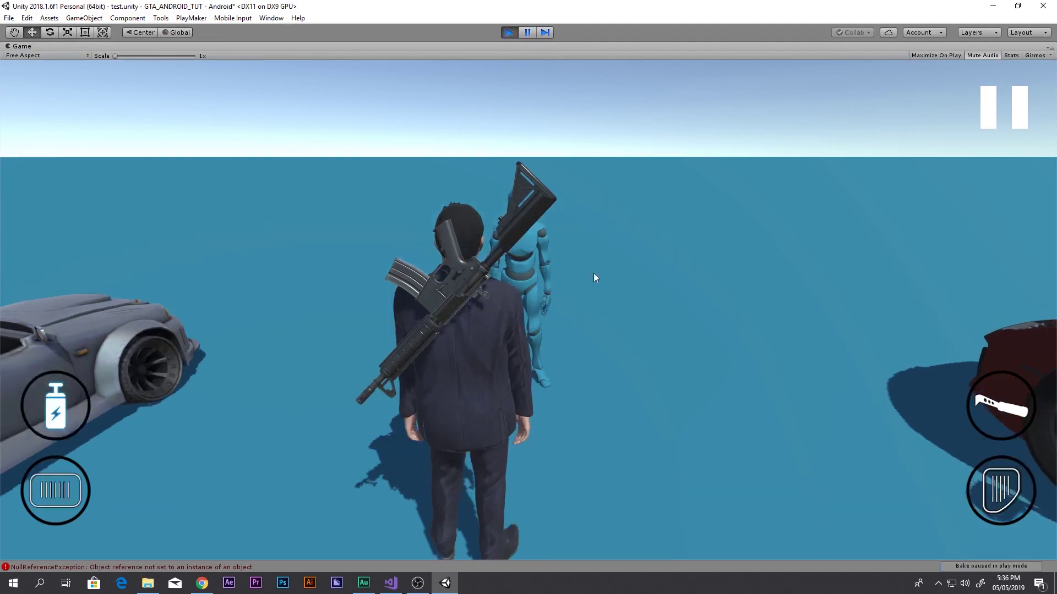
click(995, 107)
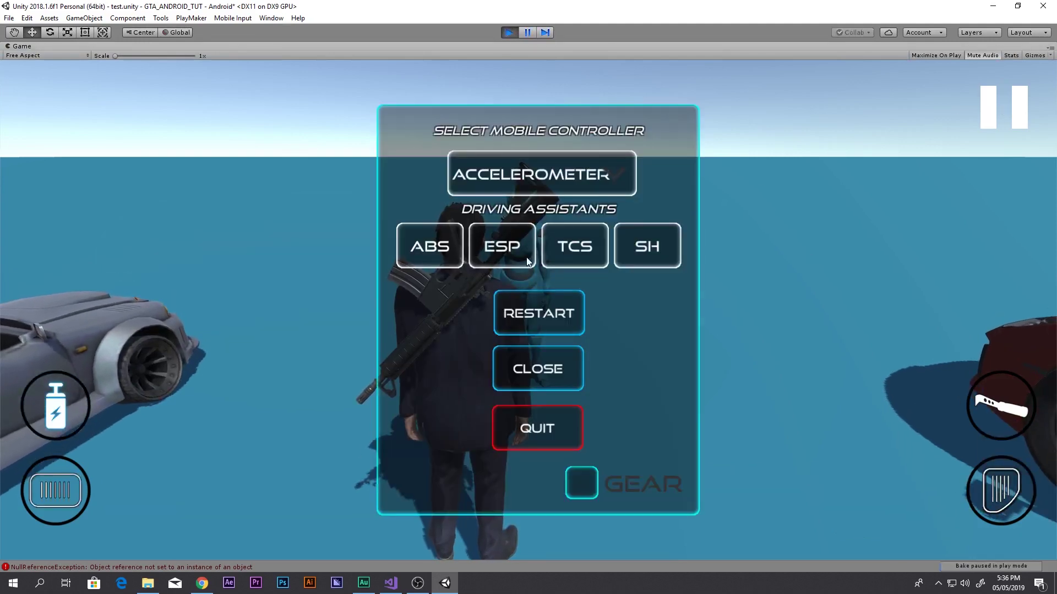
click(528, 174)
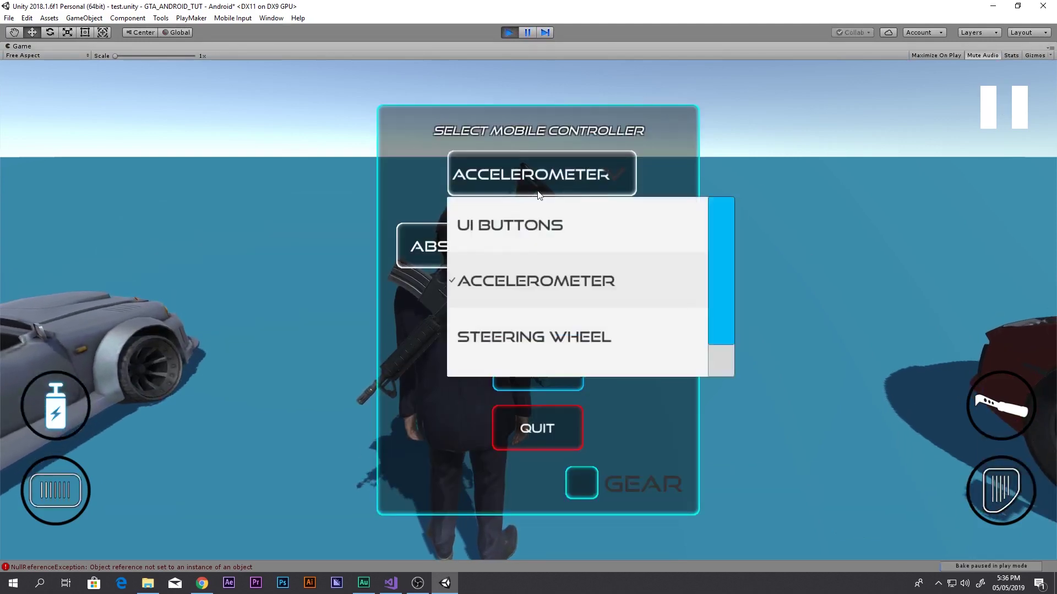
click(569, 297)
click(577, 487)
click(577, 485)
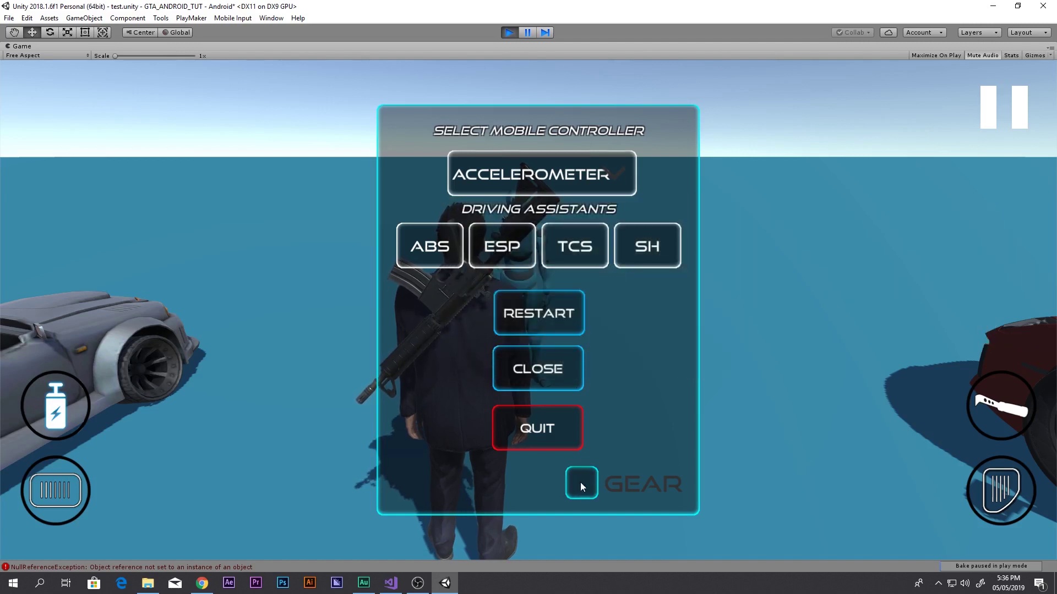
click(572, 489)
click(573, 477)
click(573, 476)
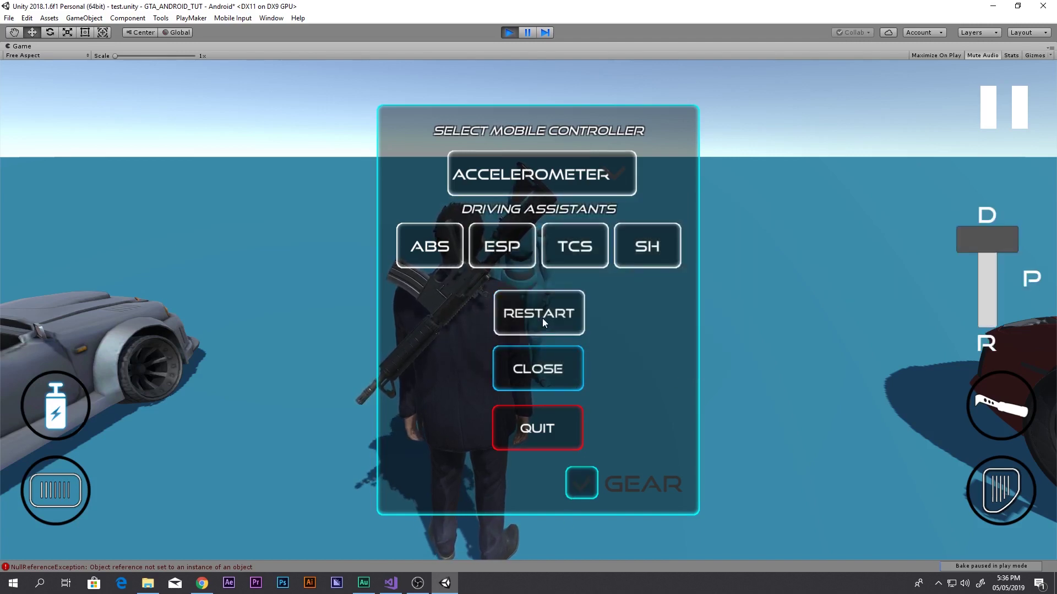
click(583, 474)
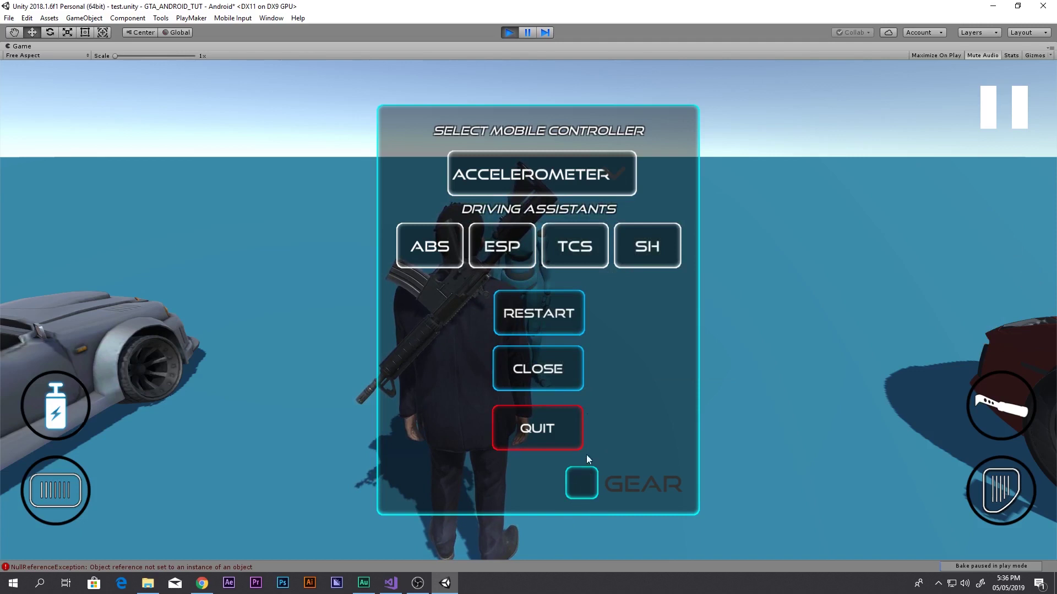
click(536, 316)
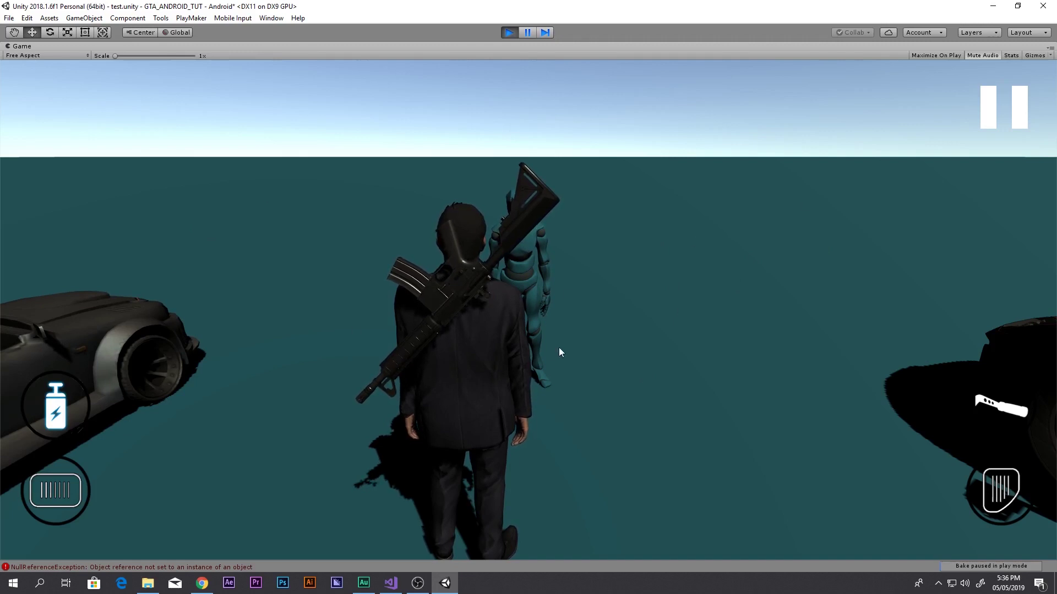
click(507, 32)
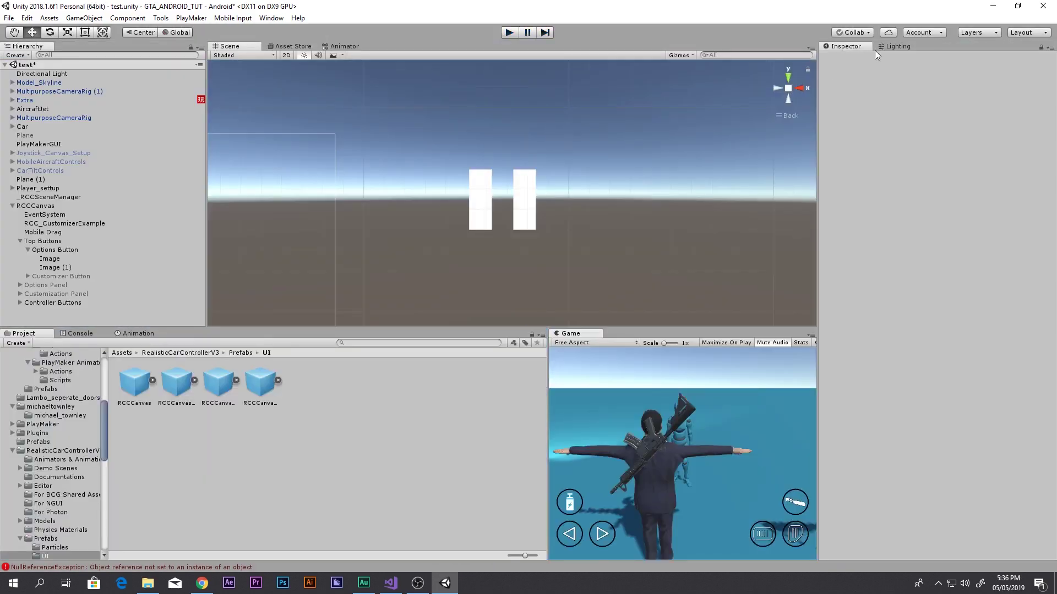
Step: Turn off Auto Generate in the scene's Lighting settings and generate the lighting manually
click(876, 48)
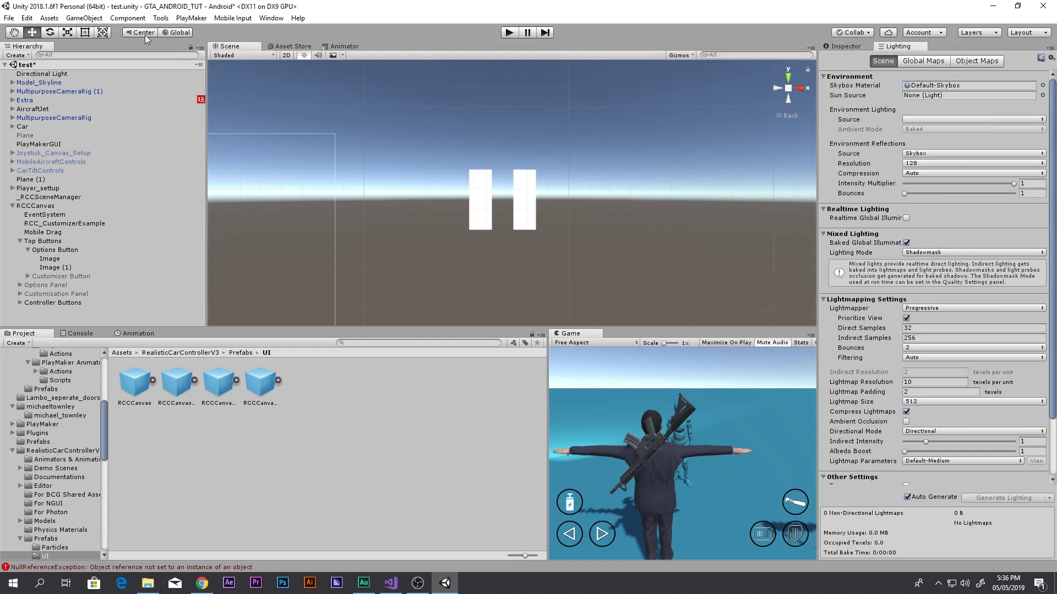
click(272, 18)
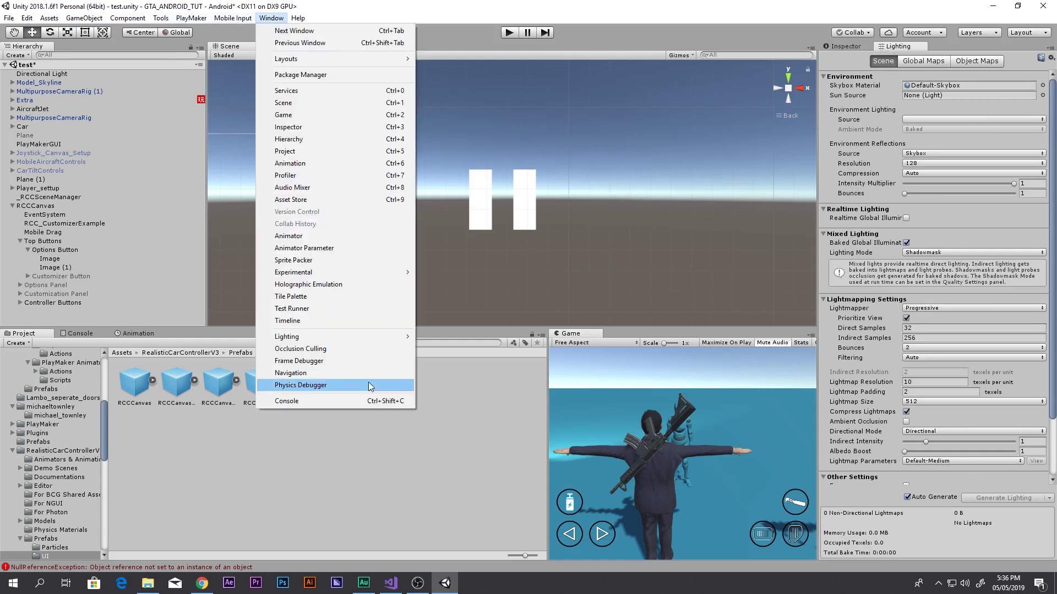
mouse_move(358, 336)
click(434, 337)
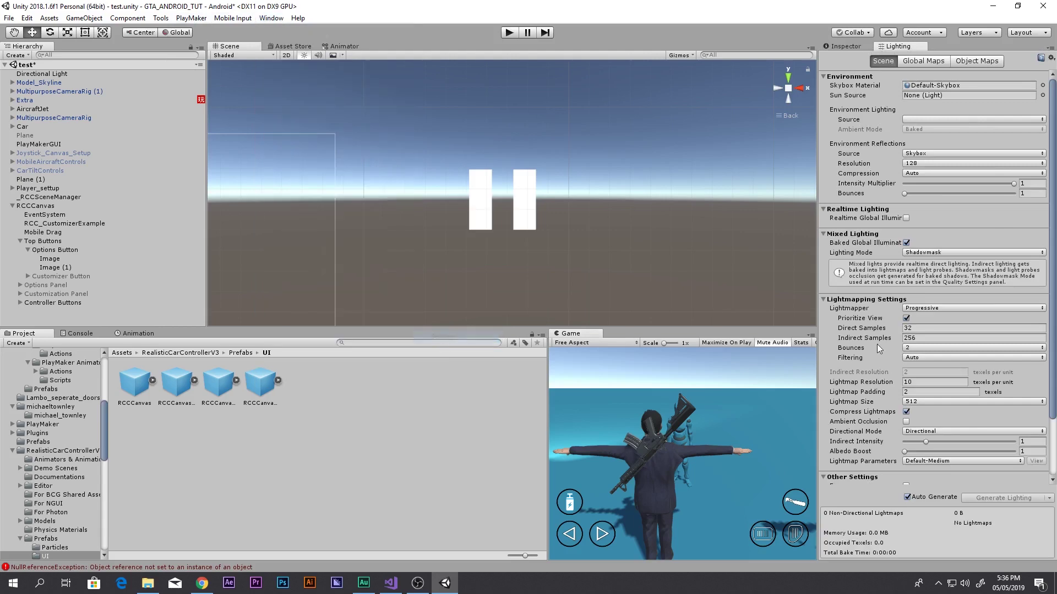
scroll(879, 348, down, 3)
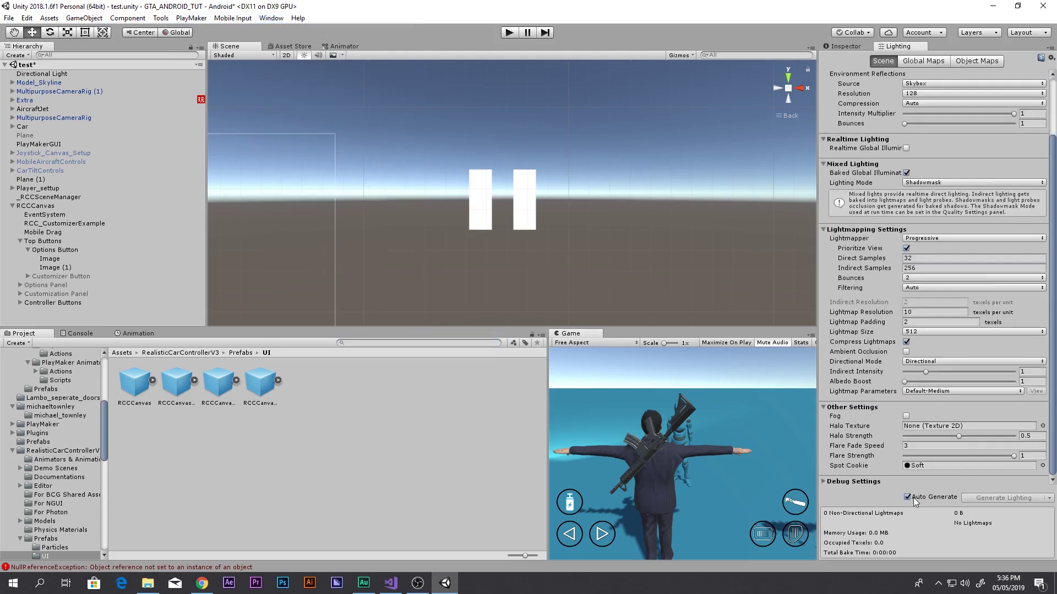
click(906, 497)
click(979, 498)
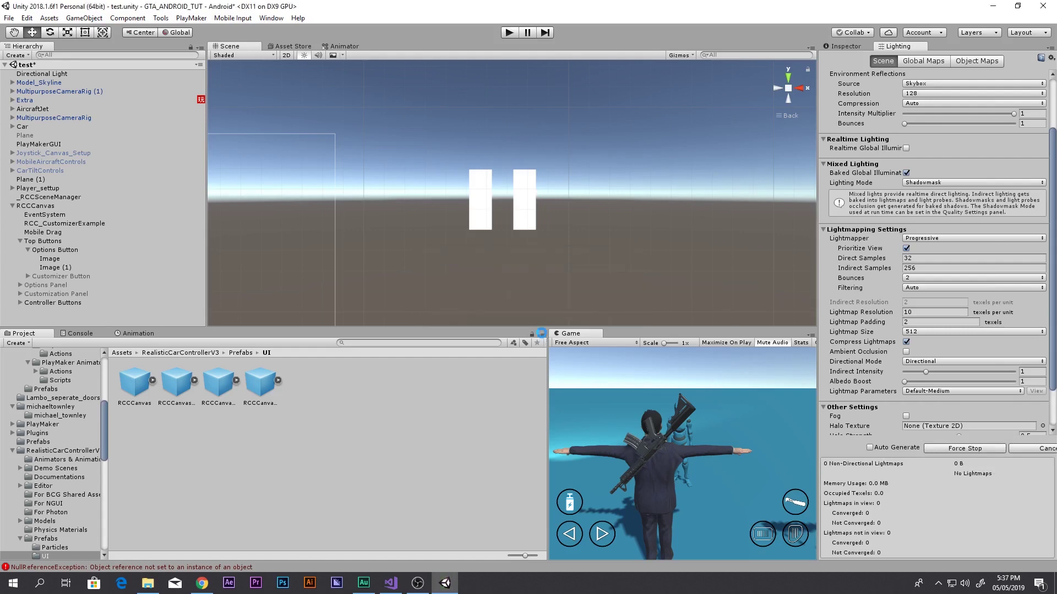
Step: Run the scene in the enlarged Game view and restart it from the options menu to check the lighting
key(shift+space)
key(ctrl+p)
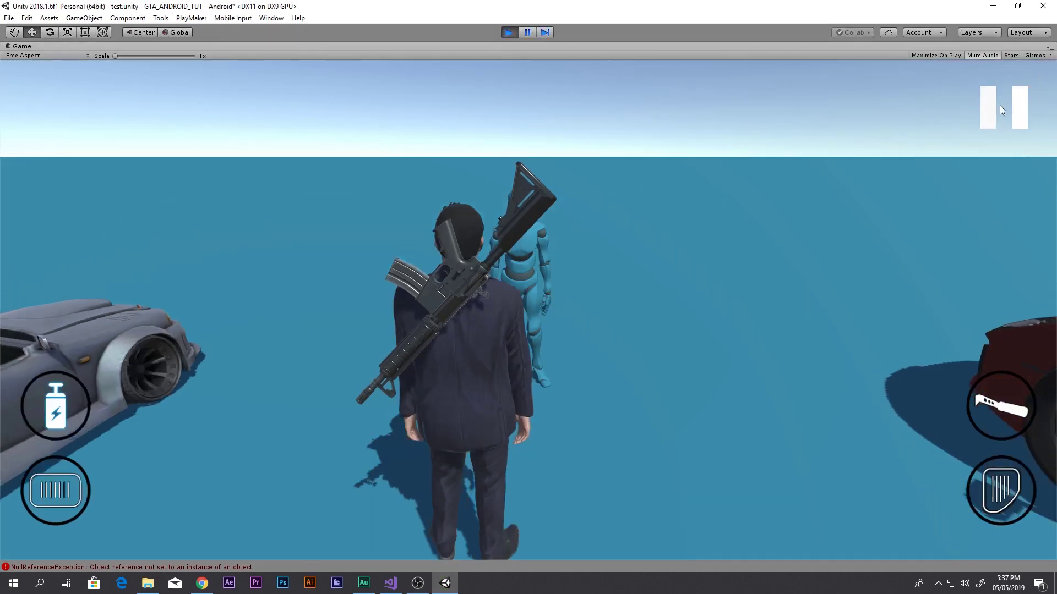
click(999, 105)
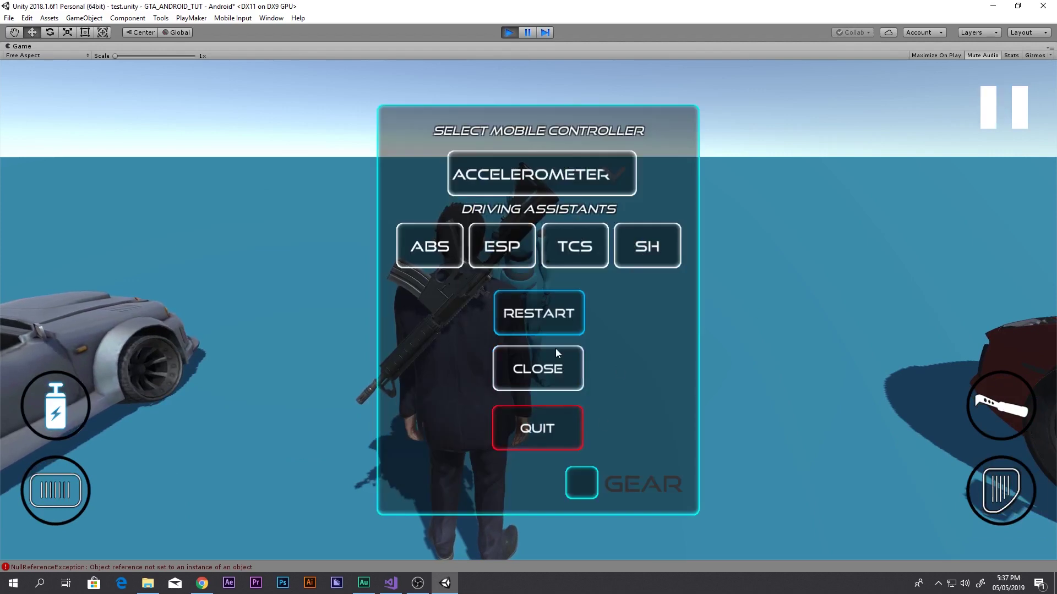
click(550, 318)
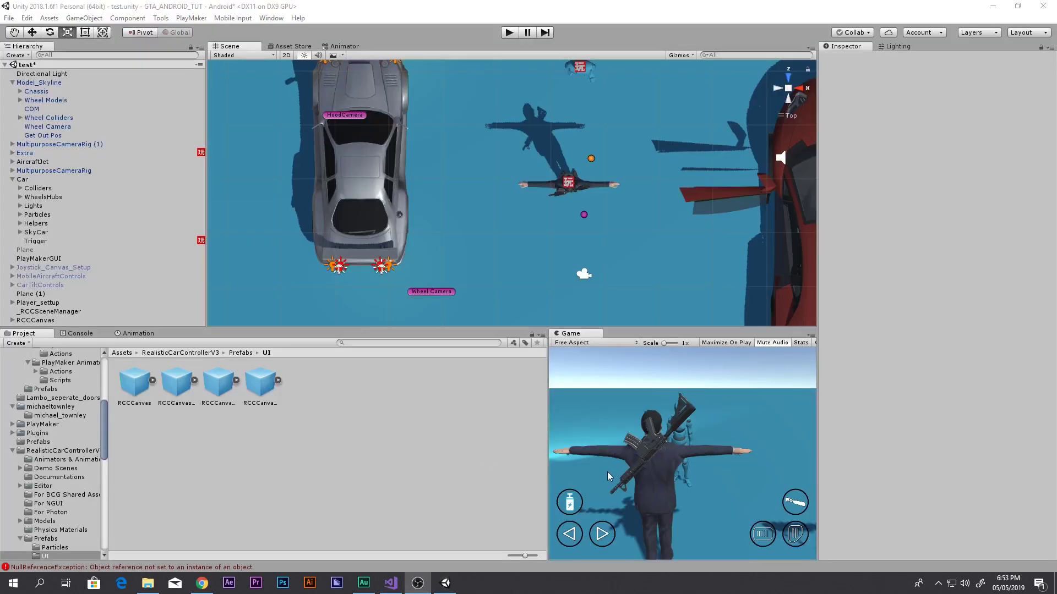
Step: Run the scene, accelerate the car, and switch the mobile controller to Steering Wheel in the options menu
click(526, 34)
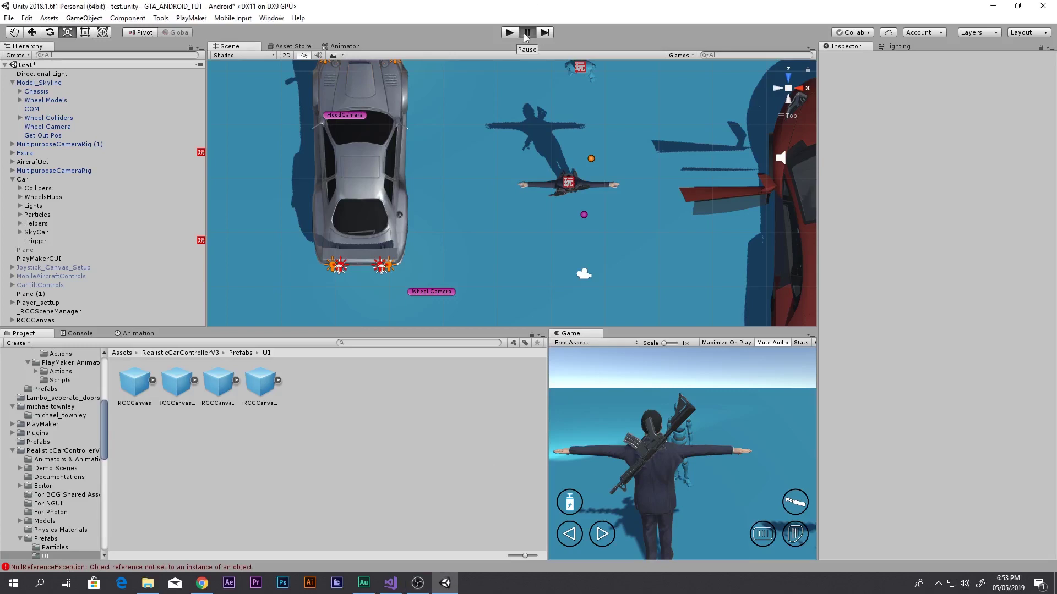
click(509, 32)
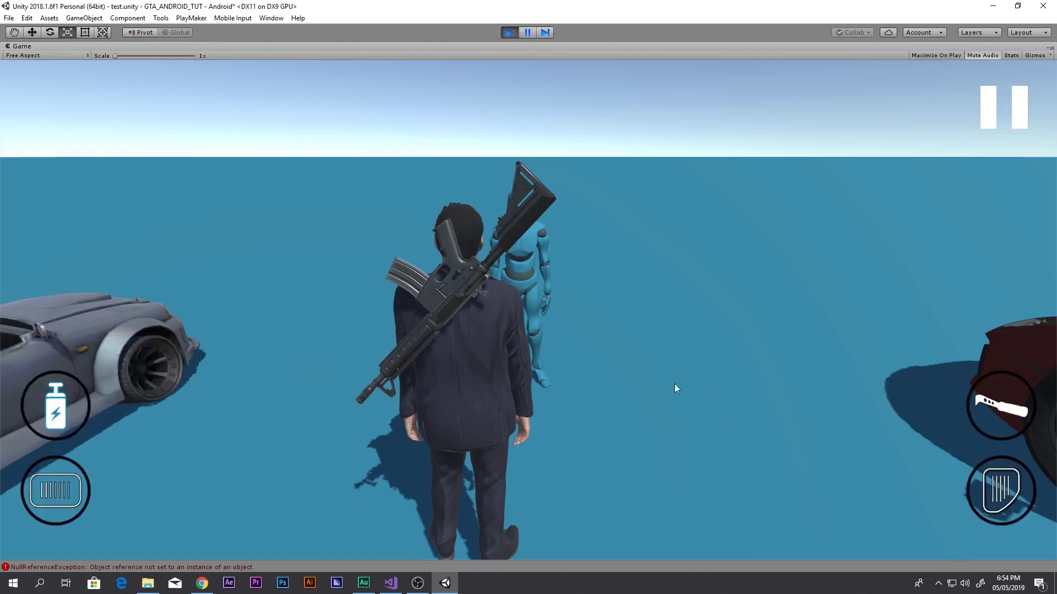
click(1008, 493)
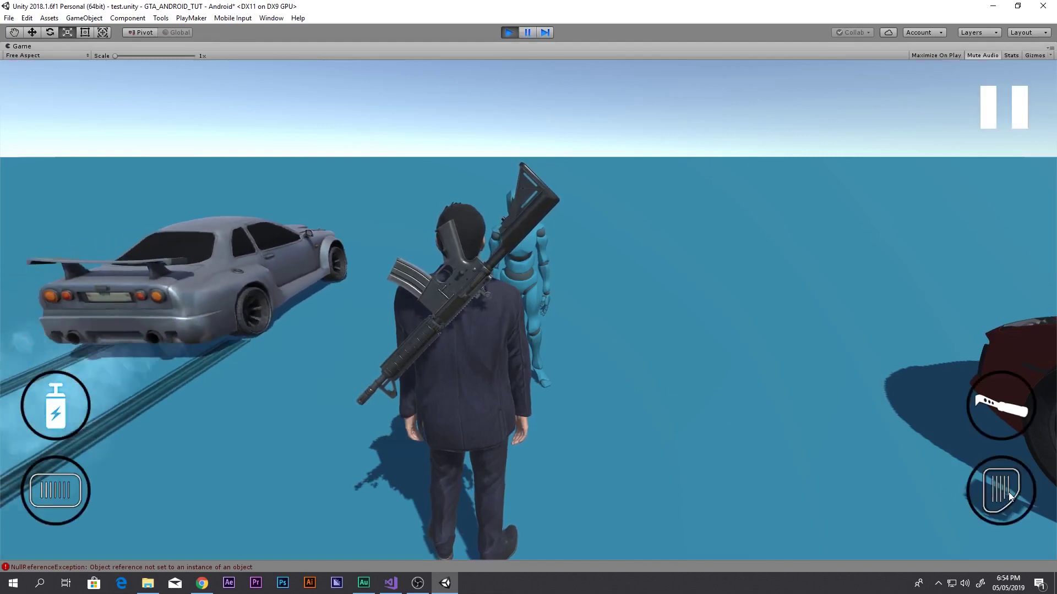
click(1017, 122)
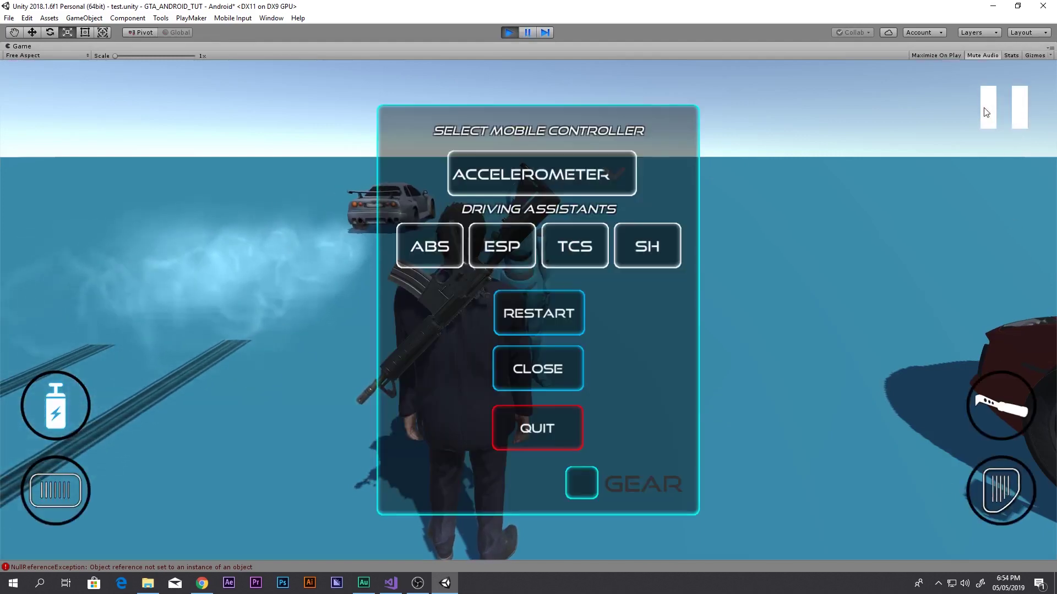
click(537, 177)
click(560, 350)
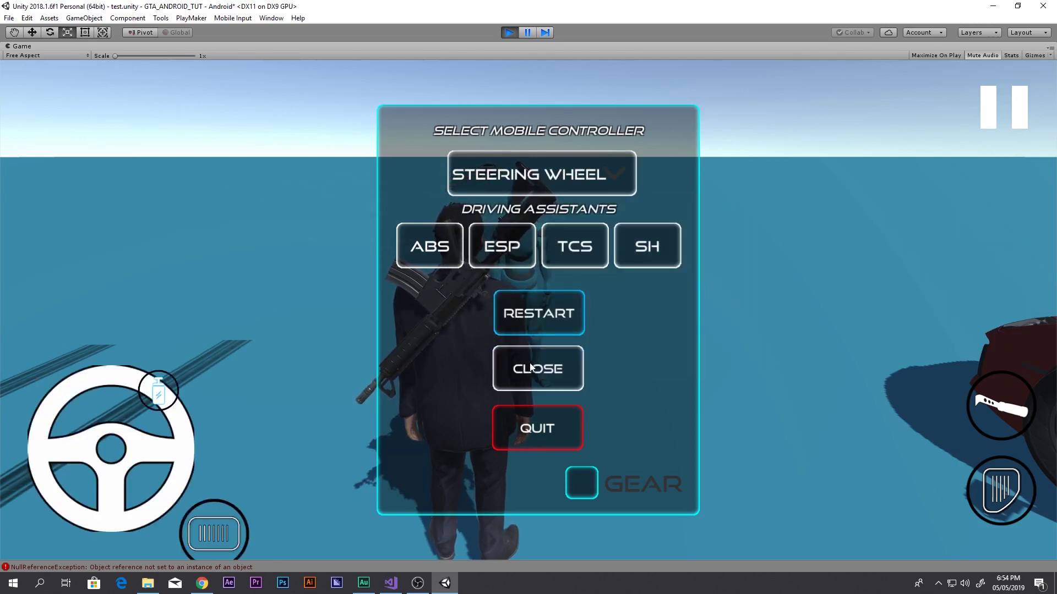
click(548, 356)
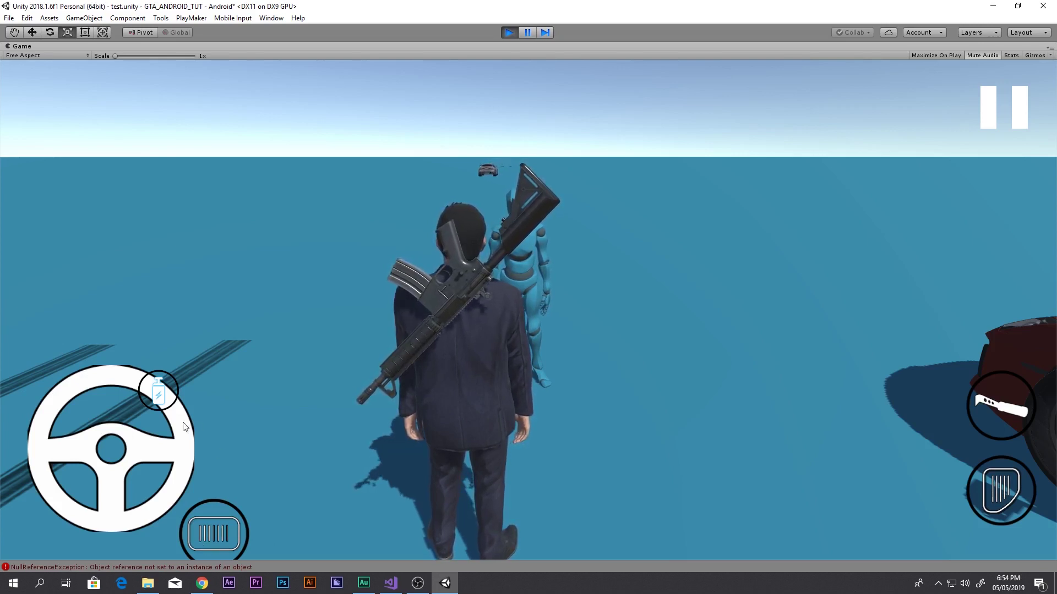
Step: Test steering the car with the on-screen steering wheel, and stop play mode
drag(184, 424, 110, 380)
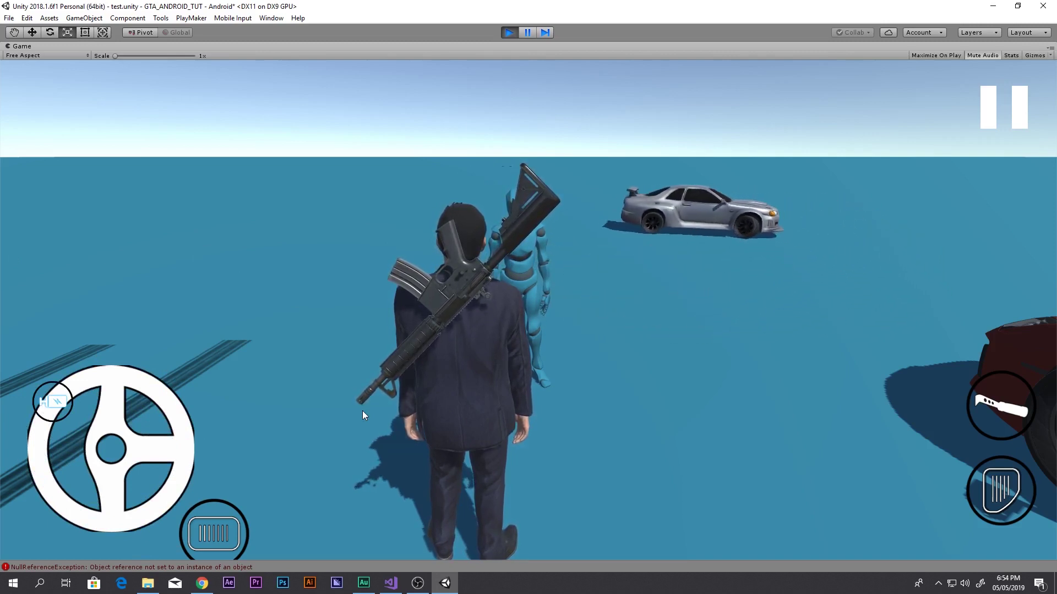
drag(362, 414, 153, 258)
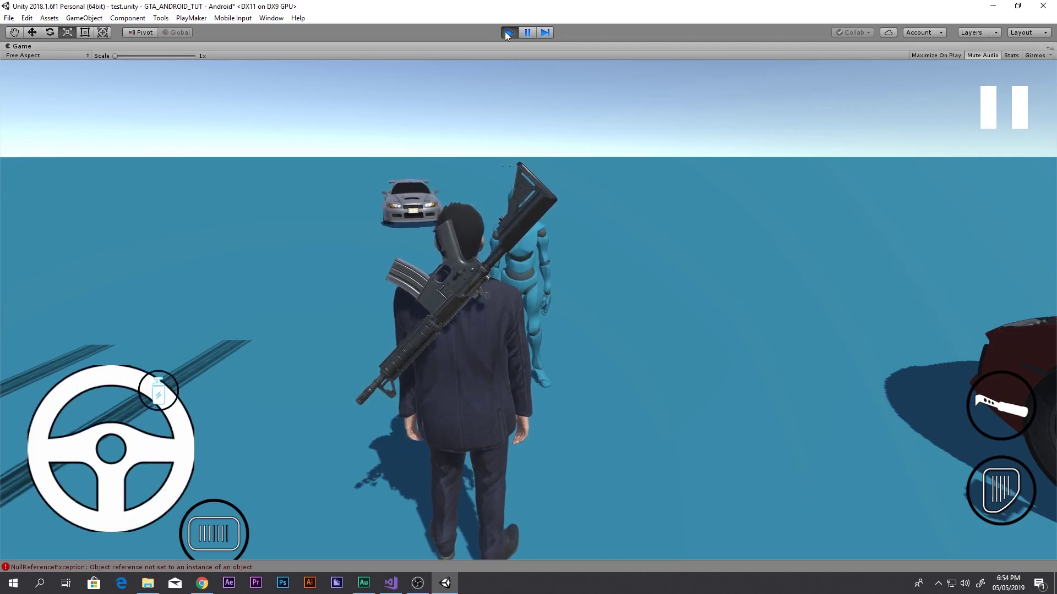
click(509, 32)
Step: Locate the red car in the scene and select its Trigger object under Car
middle_drag(376, 220, 259, 219)
scroll(540, 253, down, 3)
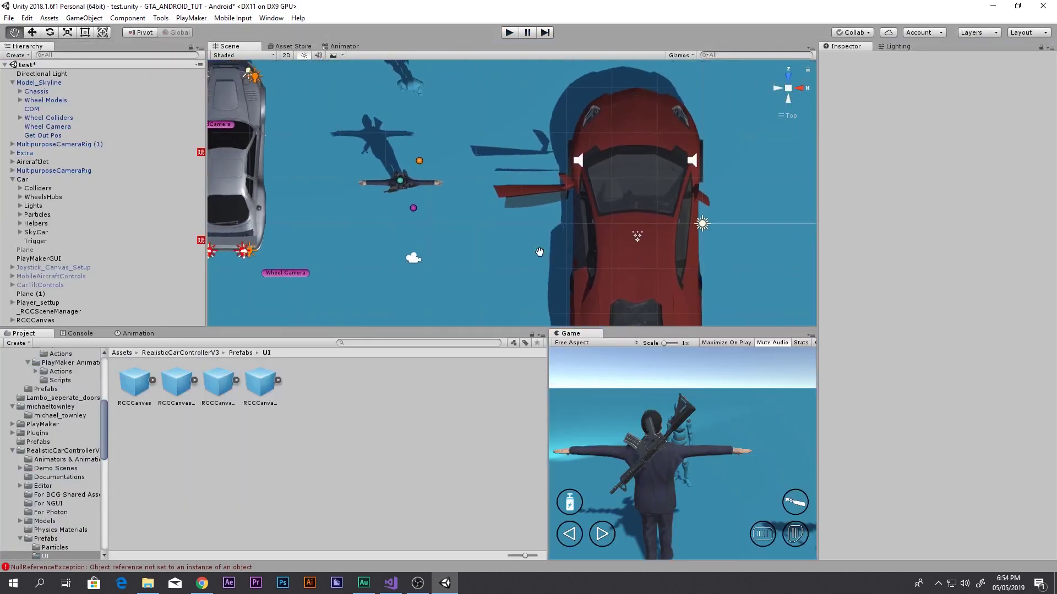
middle_drag(540, 253, 451, 207)
scroll(511, 216, down, 5)
click(511, 214)
scroll(136, 196, up, 5)
scroll(136, 197, up, 20)
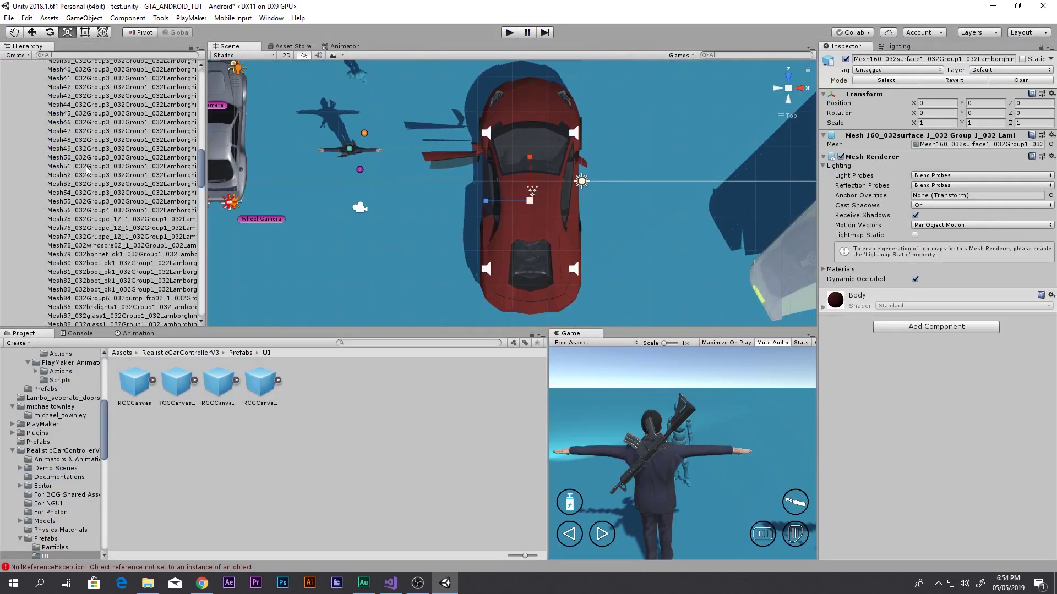
click(20, 233)
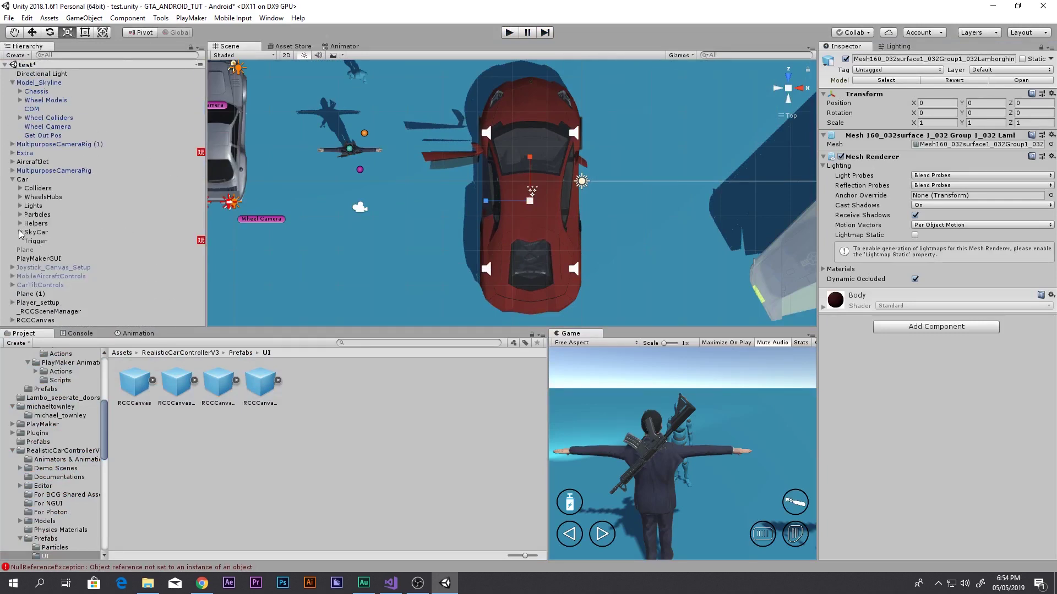
click(33, 242)
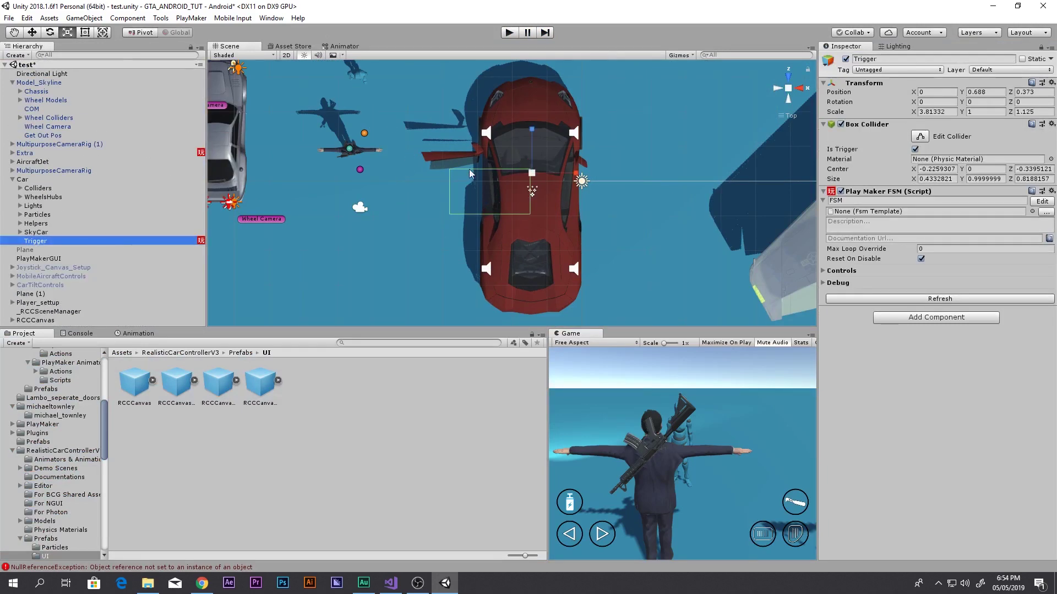
Step: View the Trigger's FSM in the PlayMaker editor, check RCCCanvas for an FSM, and close the editor
click(1049, 203)
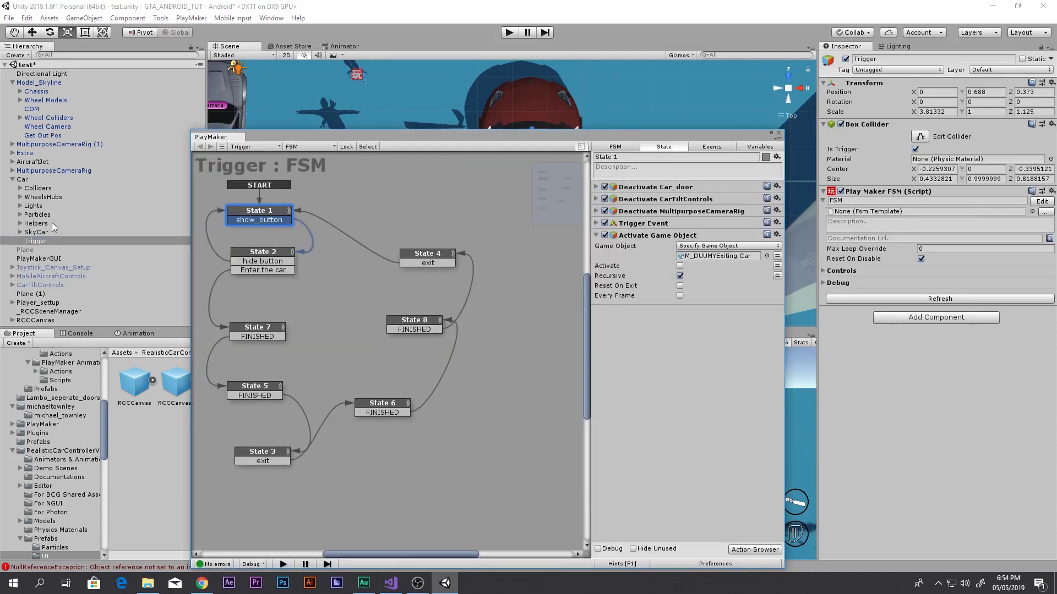
click(40, 286)
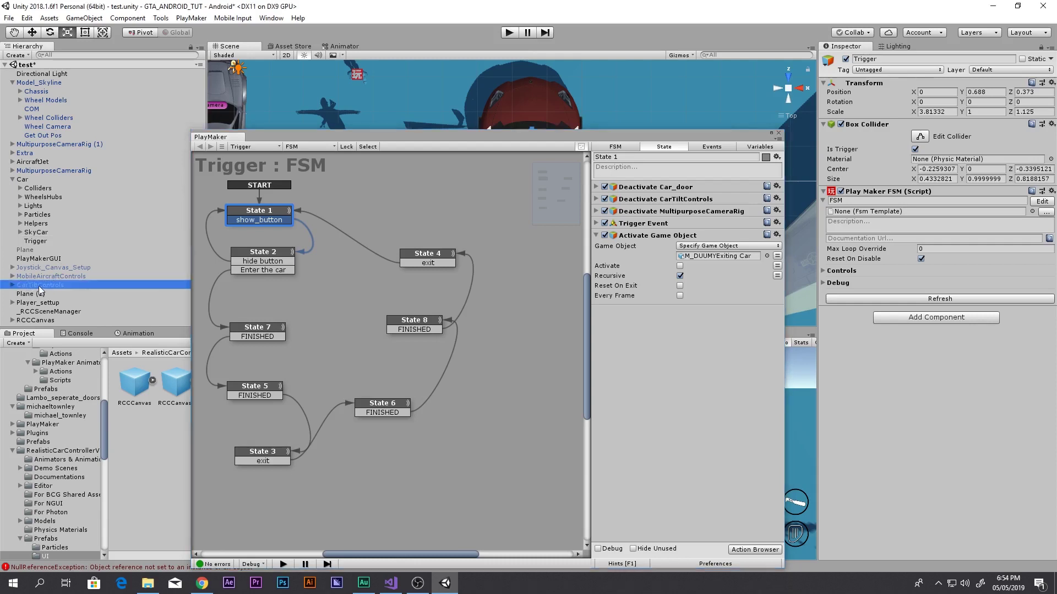
click(34, 320)
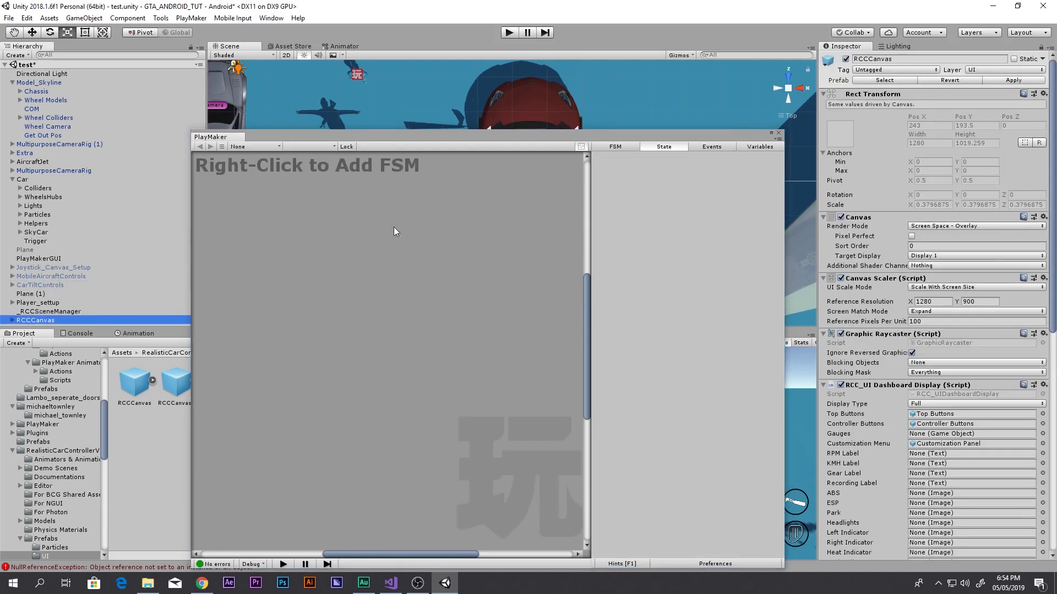
click(778, 134)
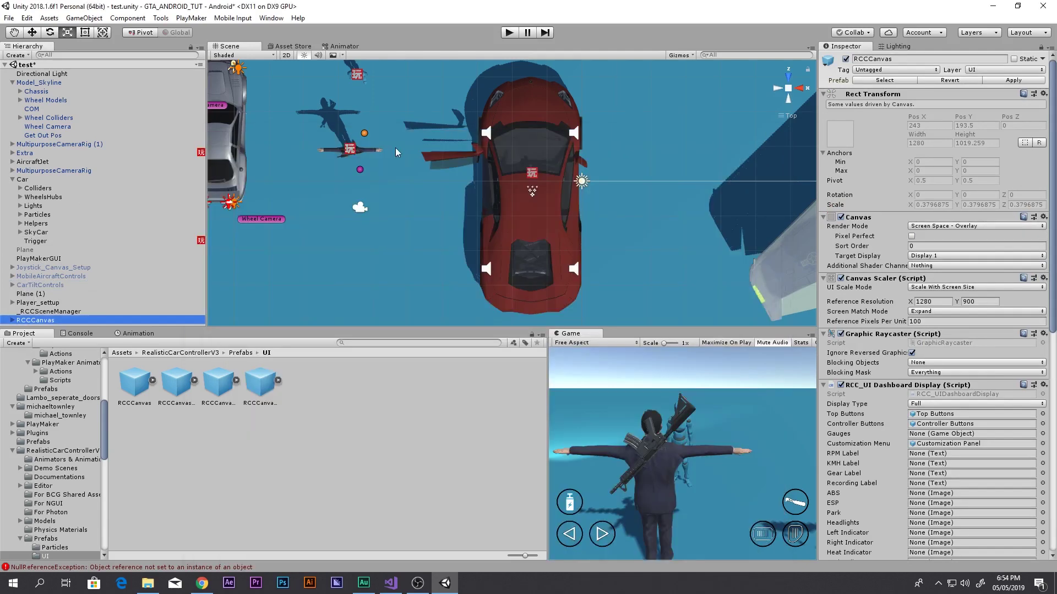
Step: Select the Skyline car and go through its Chassis children to examine the HoodCamera and Body components
click(451, 163)
scroll(431, 208, up, 2)
middle_drag(431, 208, 648, 204)
right_drag(648, 203, 814, 71)
click(484, 287)
click(476, 289)
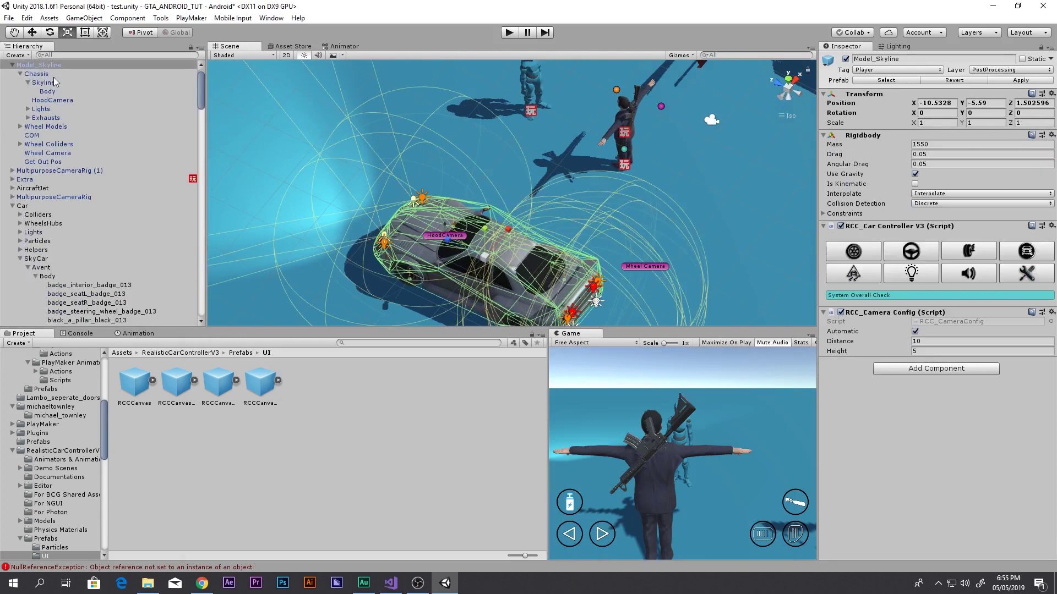
click(60, 91)
click(64, 100)
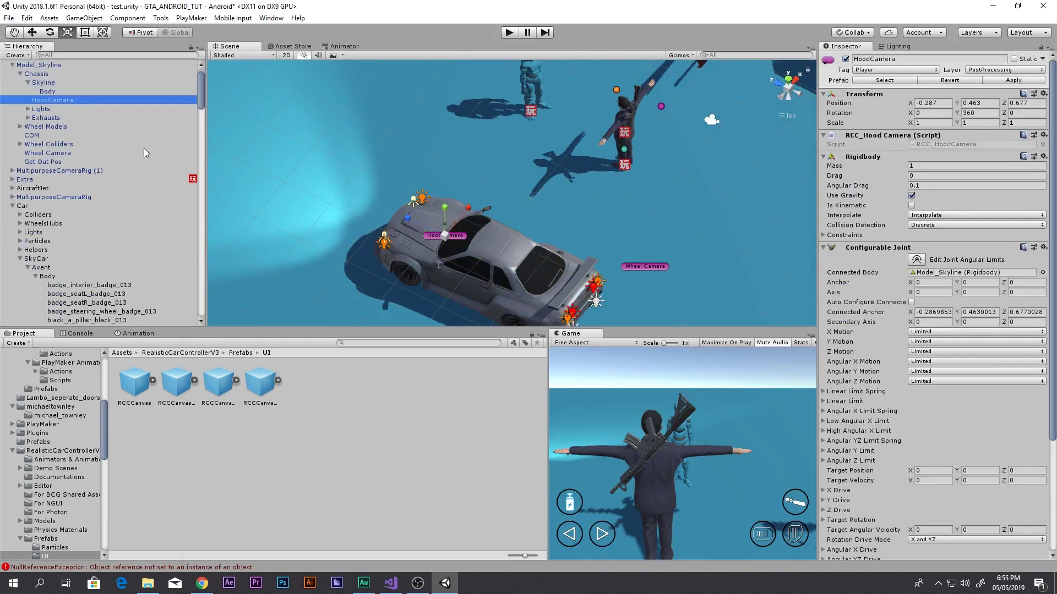
key(Down)
key(Down)
key(Up)
key(Up)
key(Up)
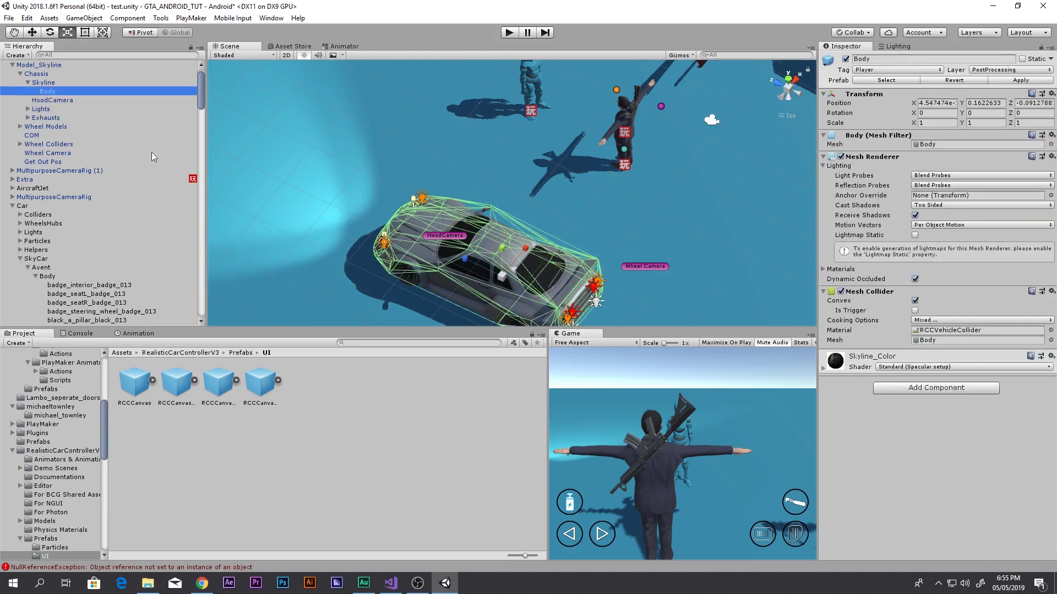
Step: Examine the Skyline beside the red car from several angles and collapse Model_Skyline in the hierarchy
alt+drag(491, 237, 553, 157)
key(w)
key(ctrl+z)
scroll(605, 133, down, 4)
middle_drag(675, 106, 569, 136)
scroll(570, 136, down, 8)
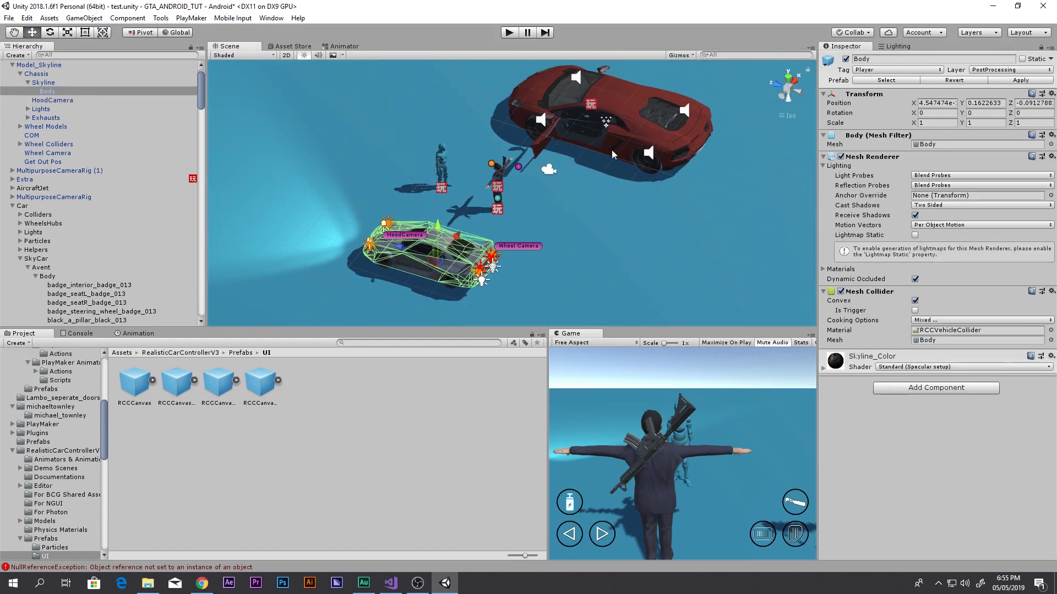
alt+drag(651, 113, 372, 116)
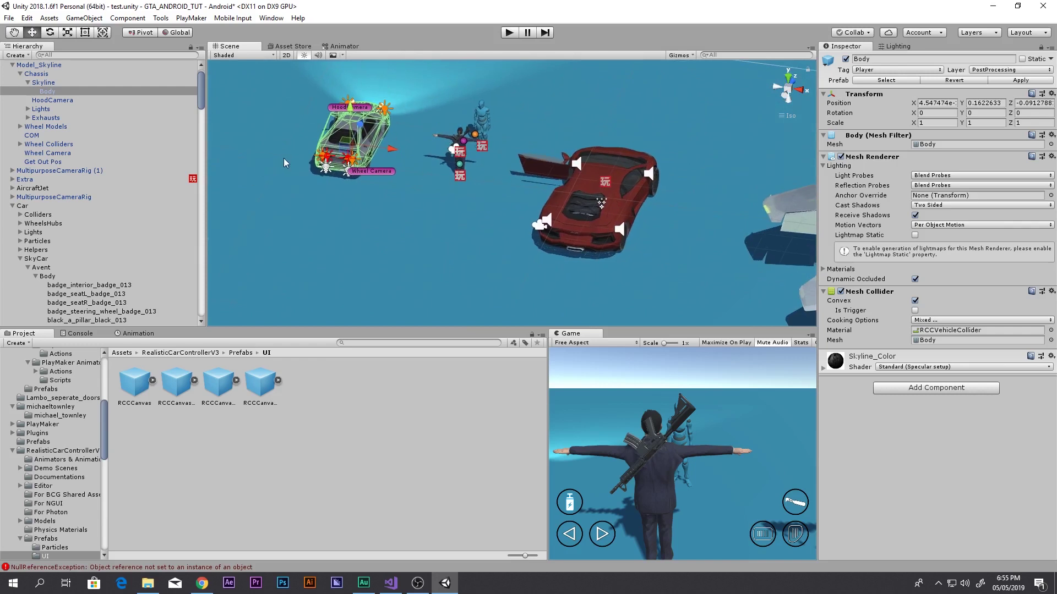
scroll(39, 149, up, 2)
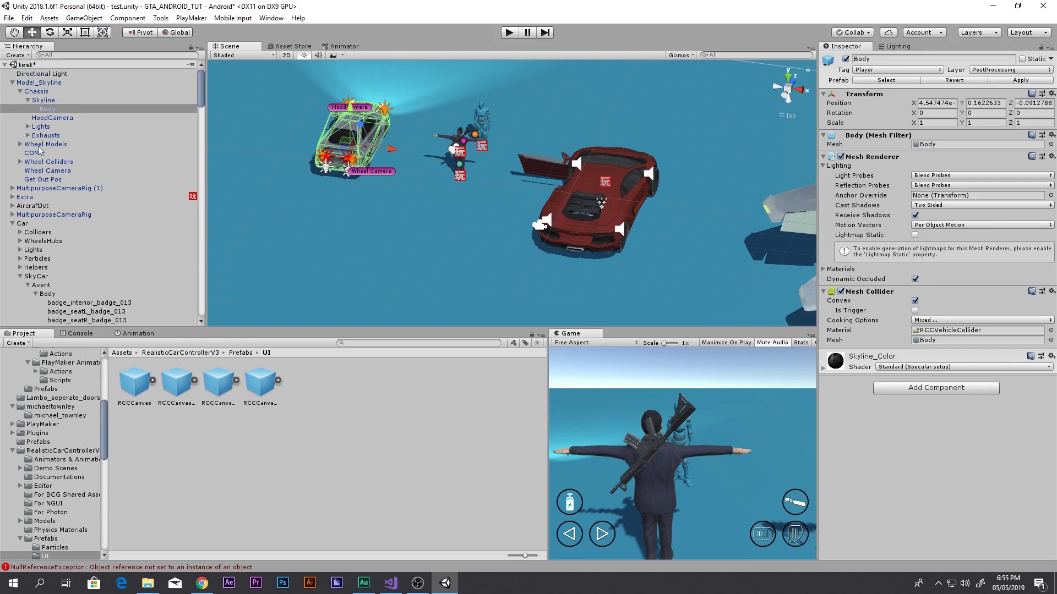
click(13, 83)
alt+drag(543, 177, 514, 194)
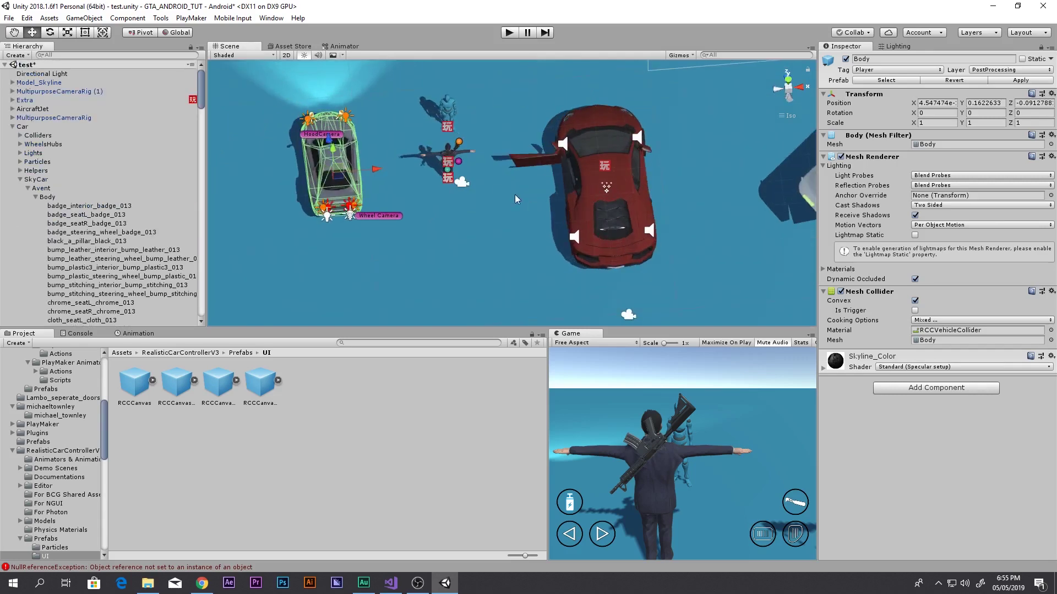
Step: Try moving the Car's Trigger onto the Skyline in top view, to about X -6.36 and Z 1.5
click(20, 179)
click(31, 188)
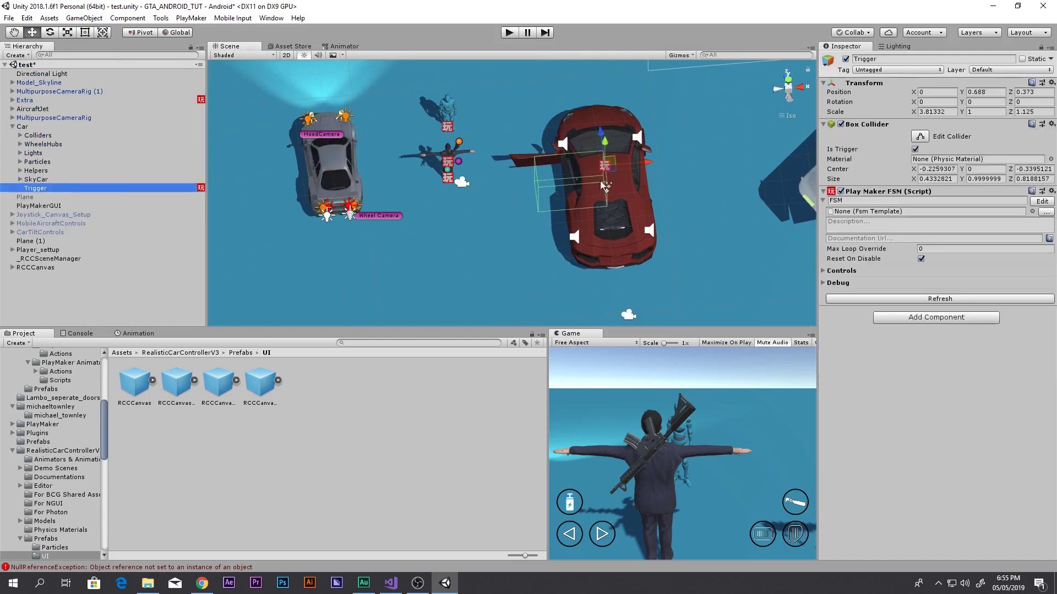
click(788, 80)
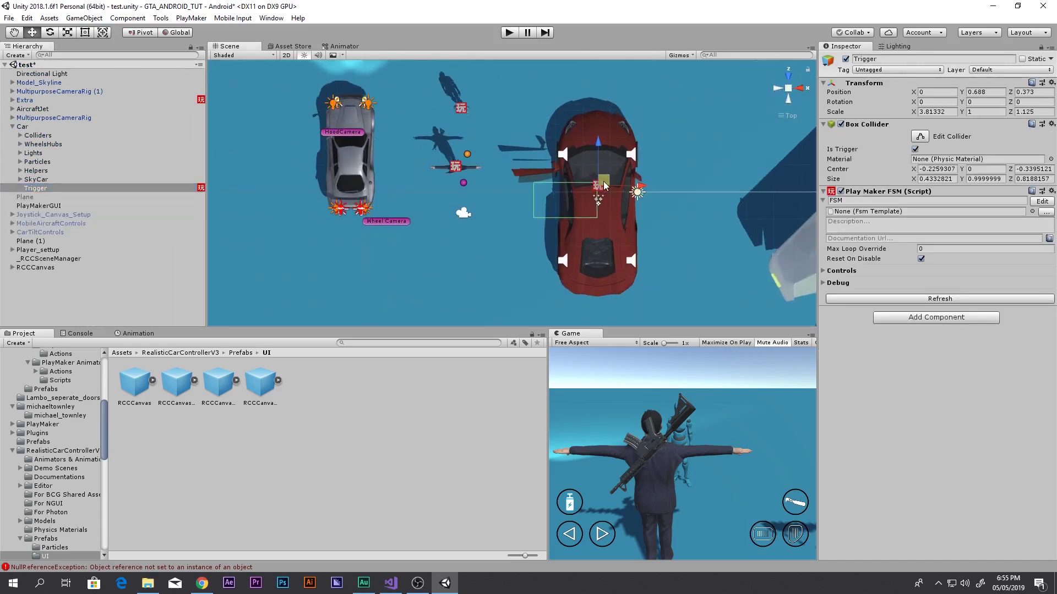
drag(572, 181, 350, 142)
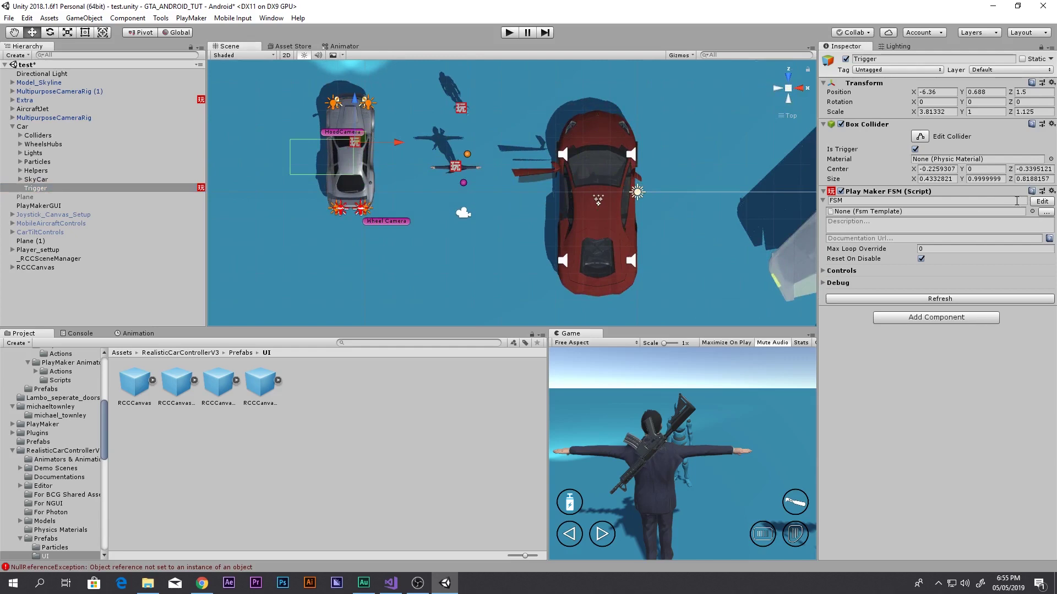
Step: Inspect States 2, 7, 5 and 3 of the Trigger's FSM and close the PlayMaker editor
click(1042, 201)
click(262, 256)
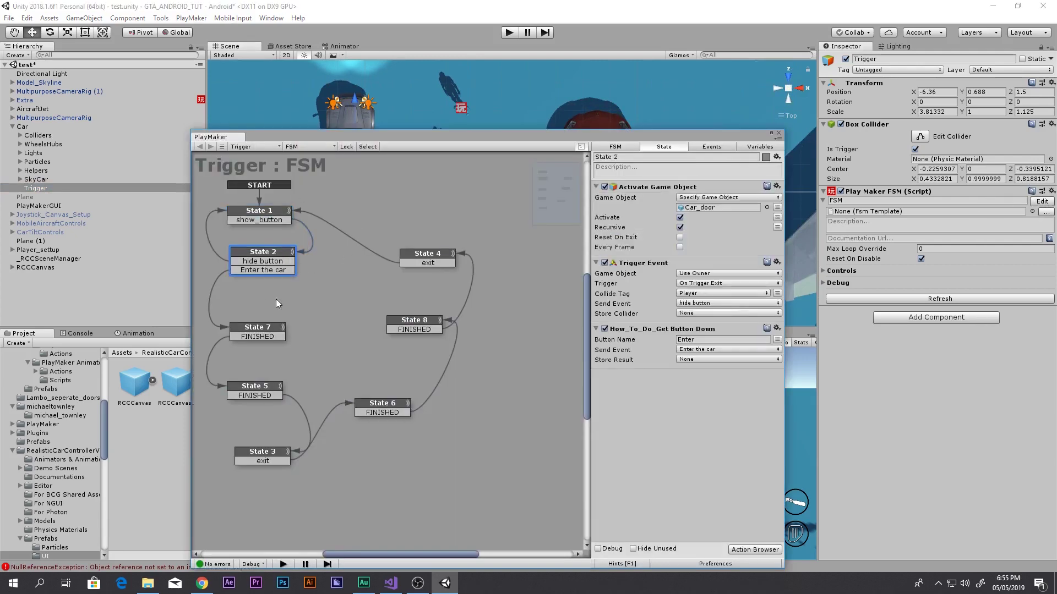
click(257, 330)
click(254, 389)
click(259, 454)
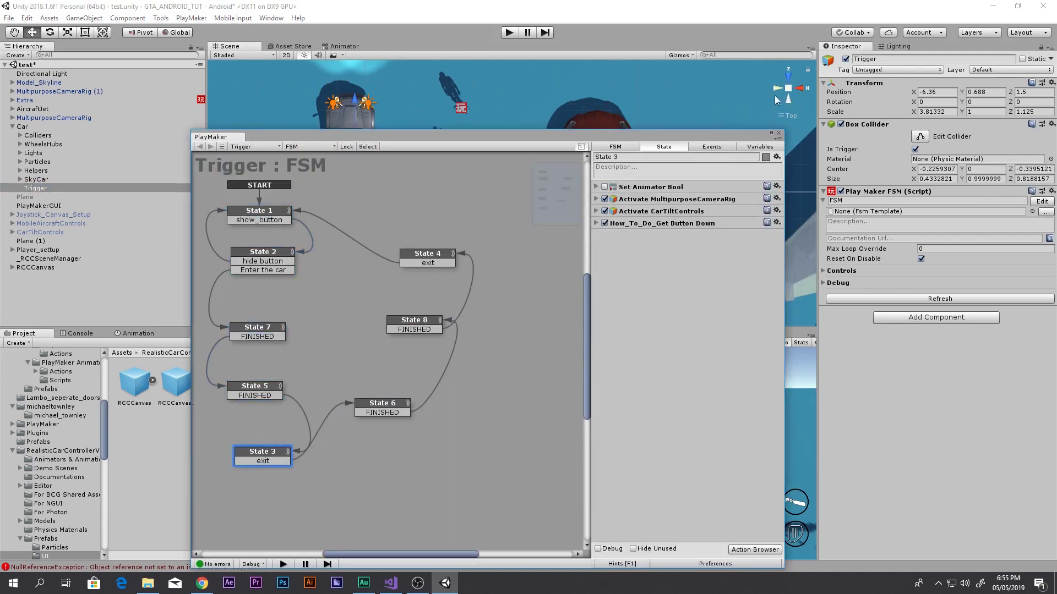
click(779, 134)
Step: Undo the Trigger's move onto the Skyline and its selection
scroll(712, 131, down, 1)
middle_drag(712, 131, 703, 121)
key(ctrl+z)
key(ctrl+z)
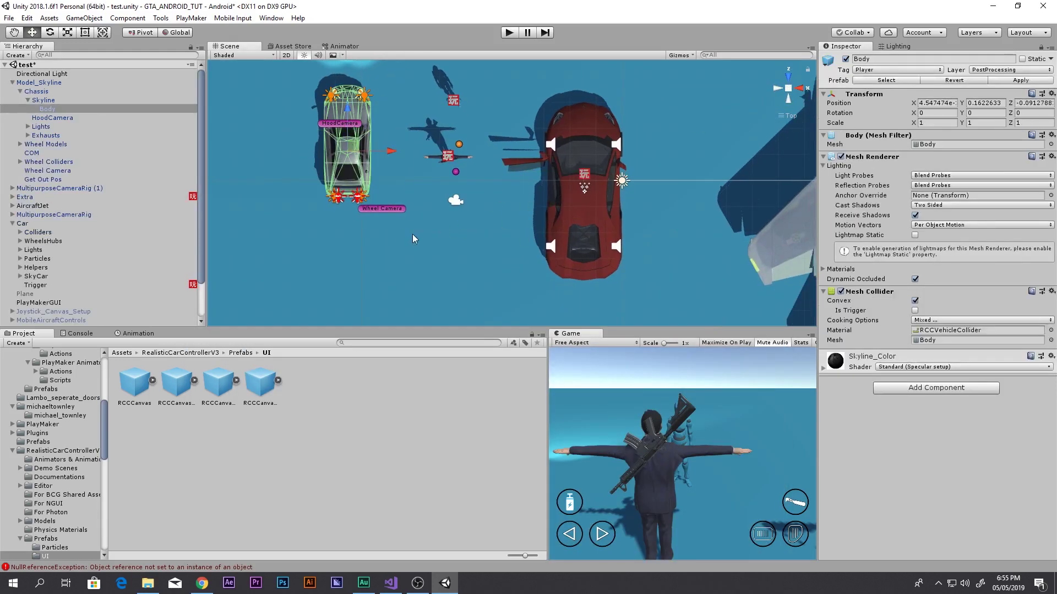
Step: Run the scene, restart it from the options menu to check the lighting, and stop play mode
click(509, 32)
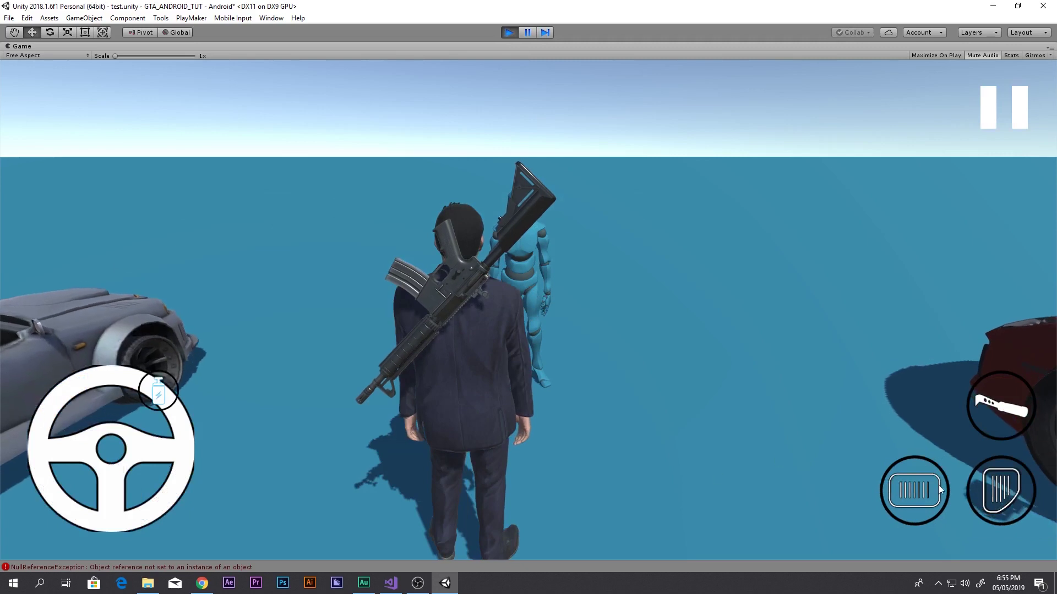
click(989, 111)
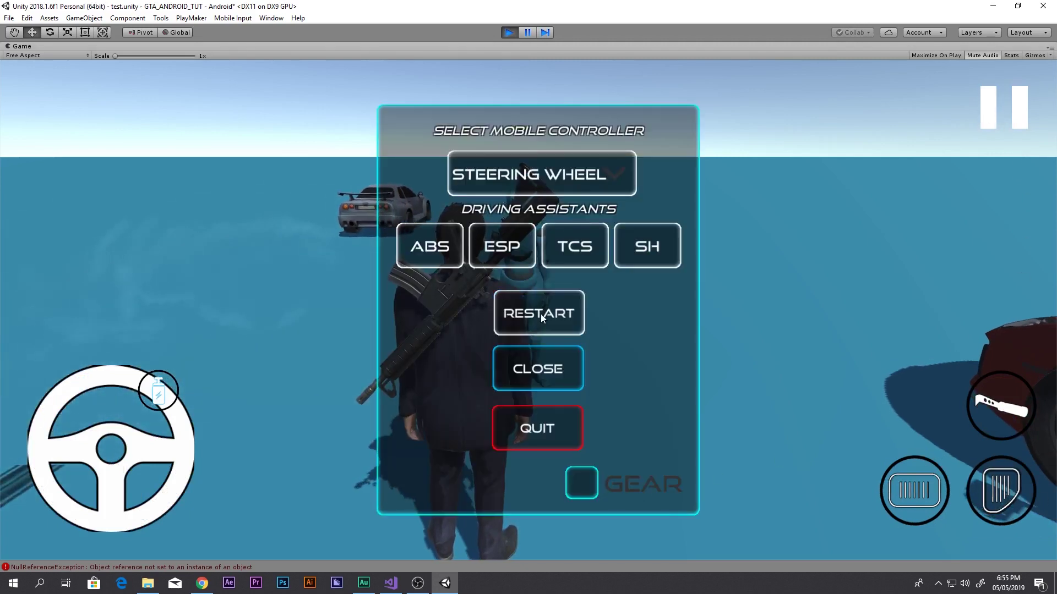
click(540, 313)
click(989, 111)
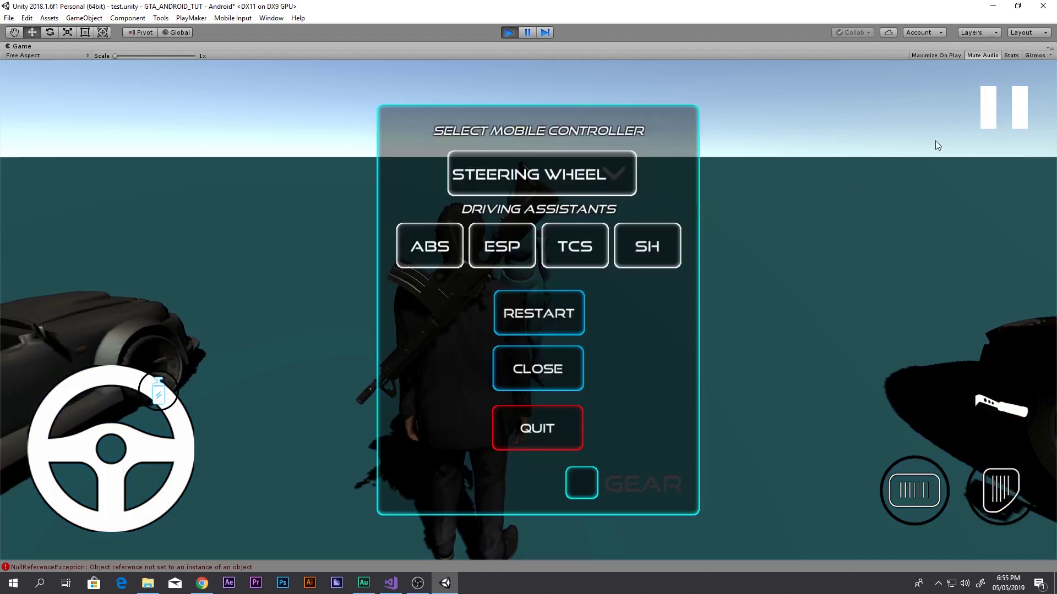
click(536, 370)
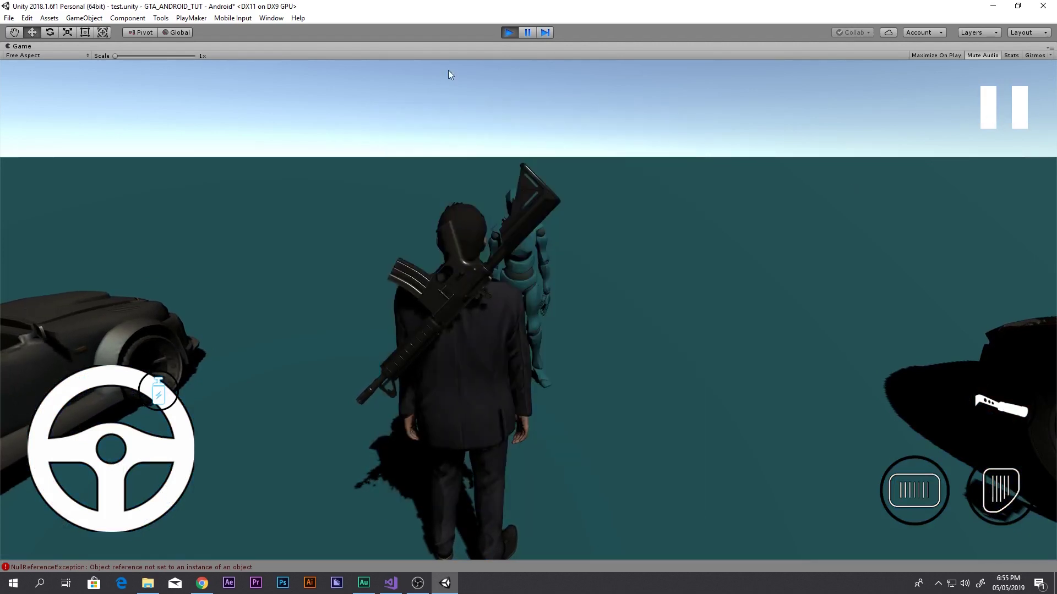
click(507, 35)
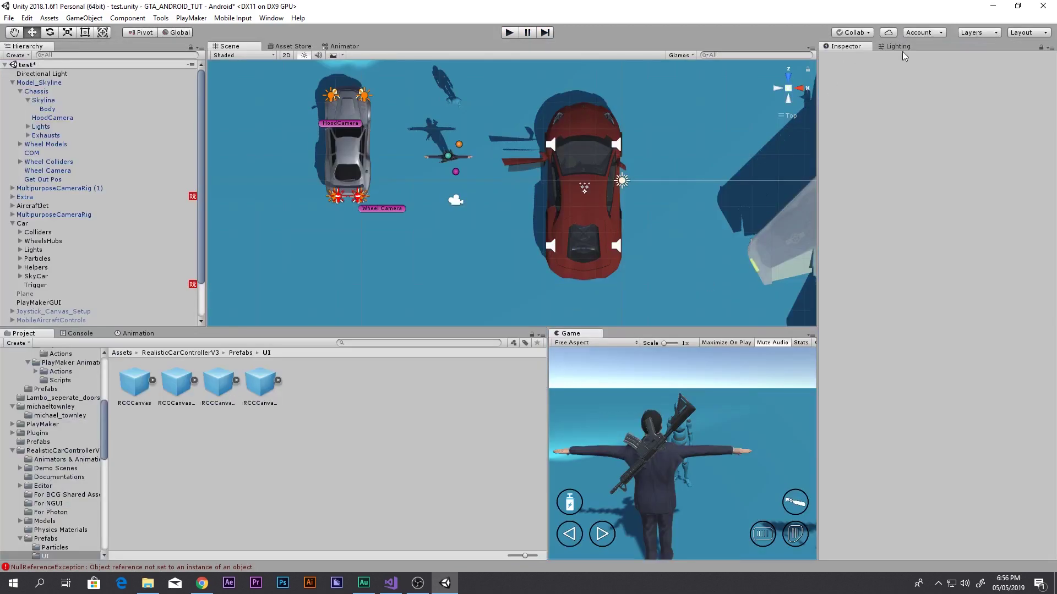
Step: Review the scene's Lighting settings down to Auto Generate and run the scene in a maximized Game view
click(900, 48)
scroll(919, 386, down, 3)
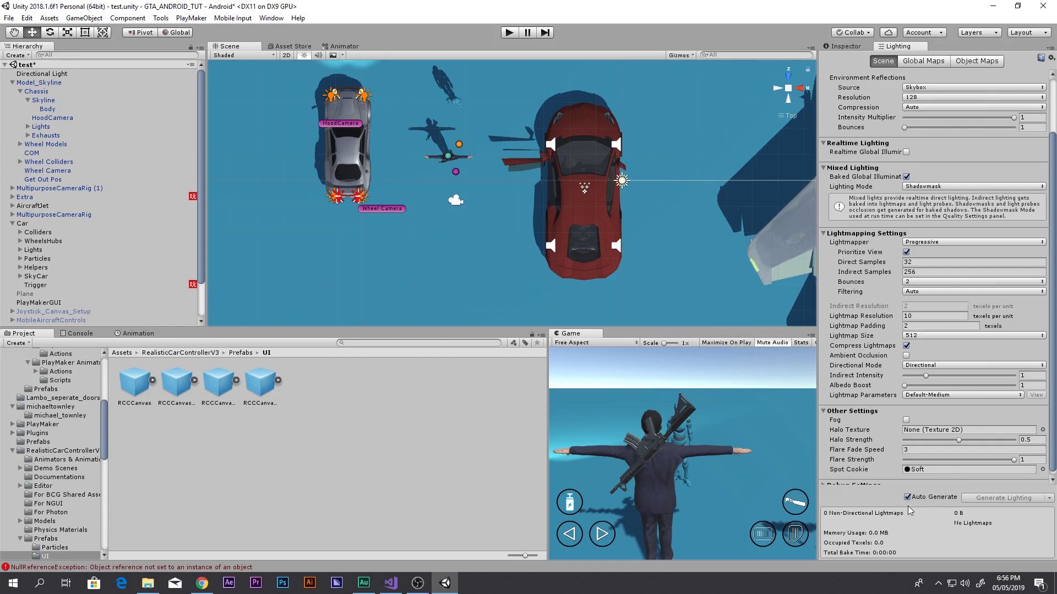
double_click(570, 333)
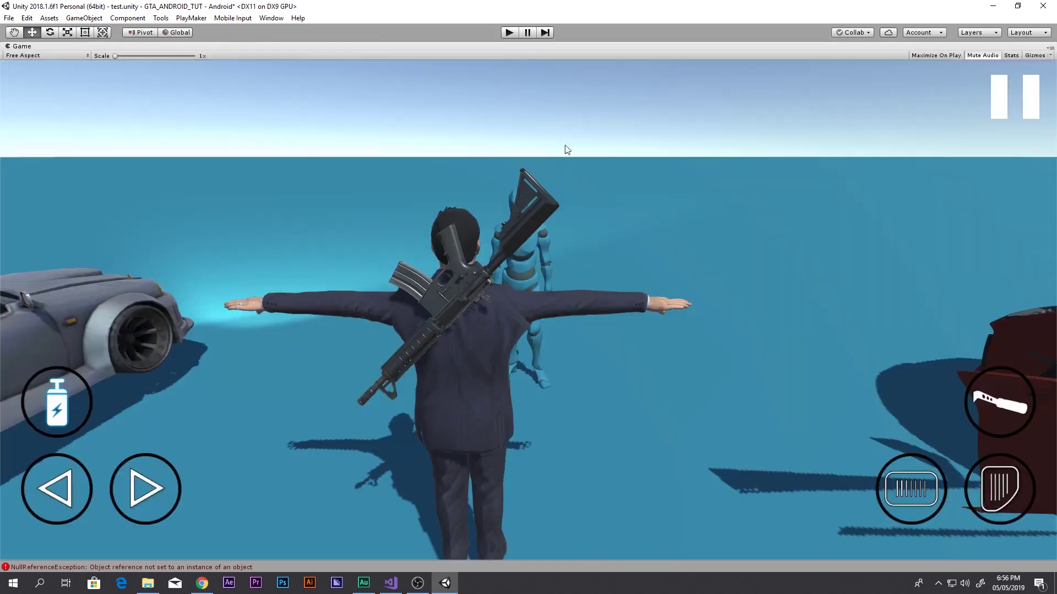
click(508, 33)
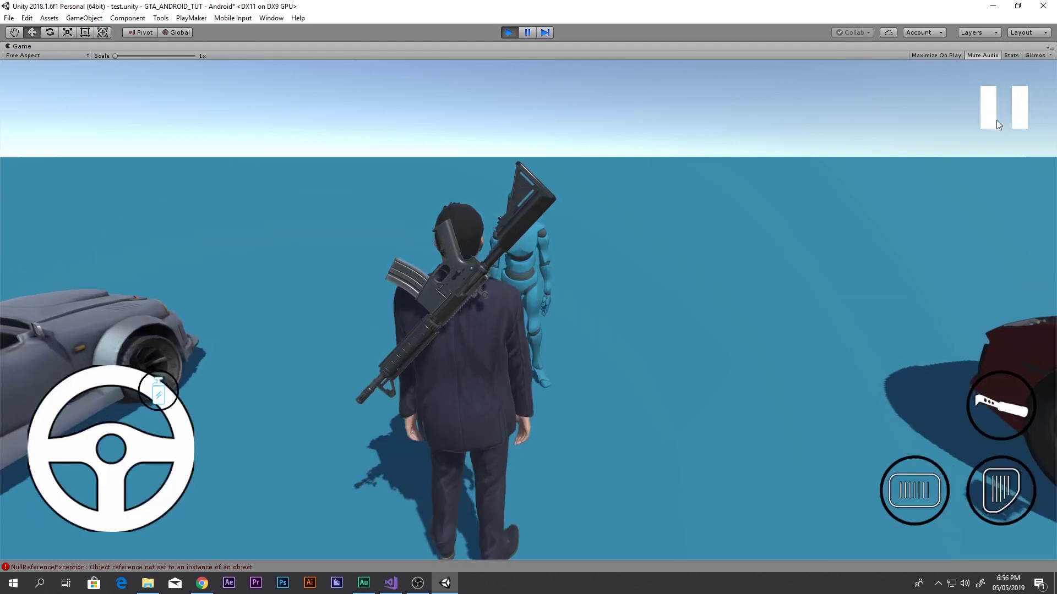
Step: Test the Close and Quit buttons of the in-game options menu, reopening the menu in between
click(987, 121)
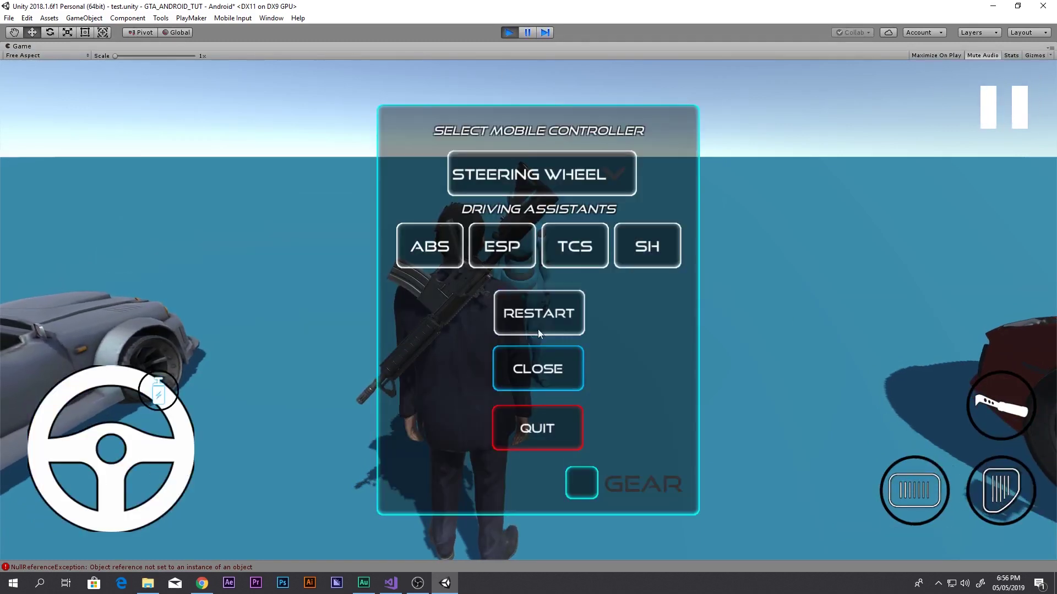
click(519, 368)
click(994, 106)
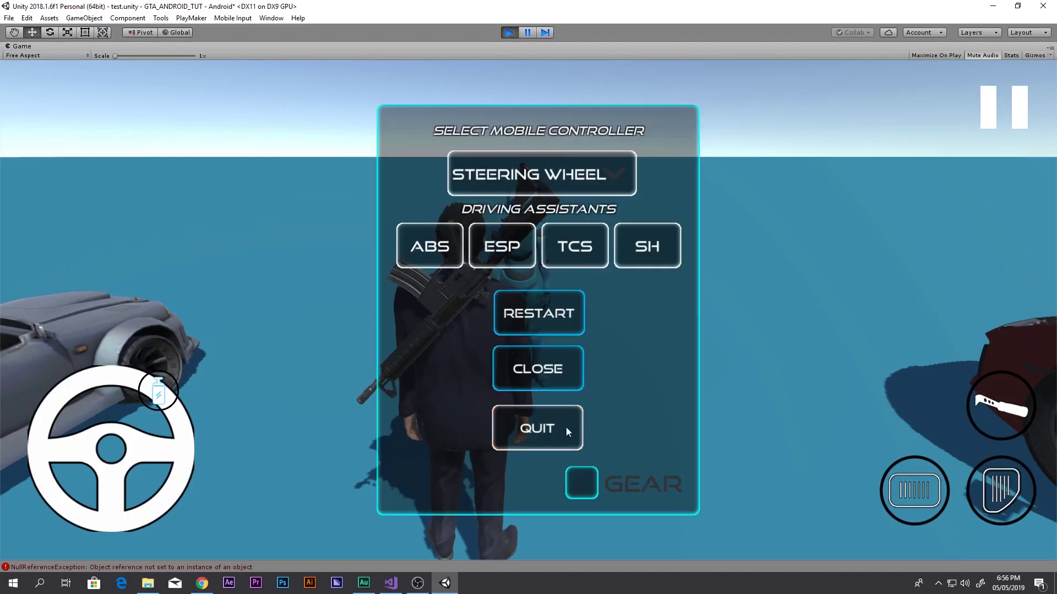
click(524, 430)
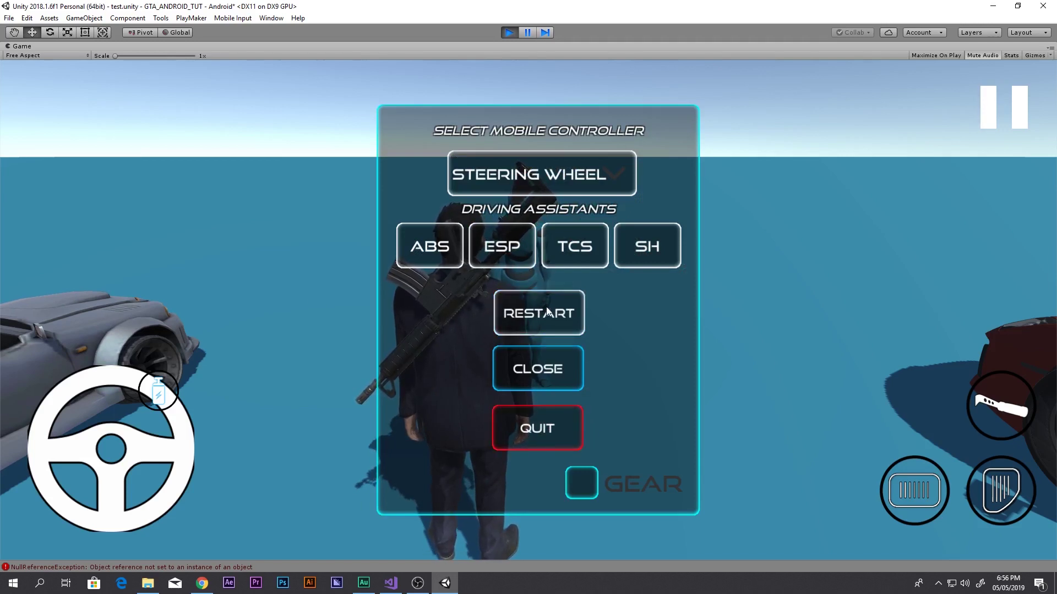
Step: Test the ABS, ESP, TCS and SH driving assistants by toggling them off and on in the options menu
click(446, 249)
click(511, 251)
click(599, 253)
click(645, 253)
click(488, 251)
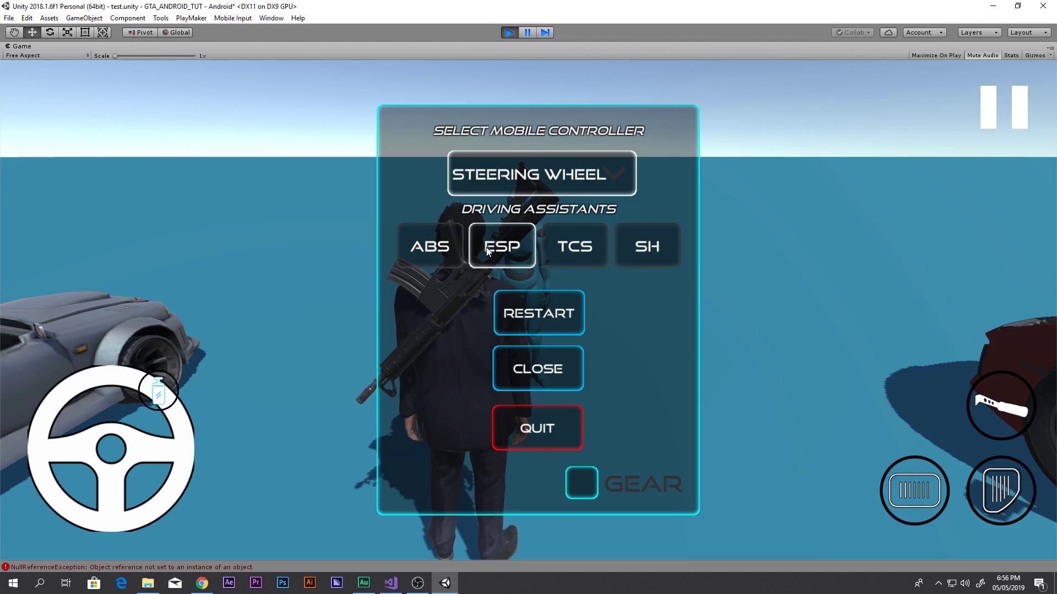
click(450, 250)
Step: Switch the mobile controller to Accelerometer, then to UI Buttons, and close the options menu
click(609, 181)
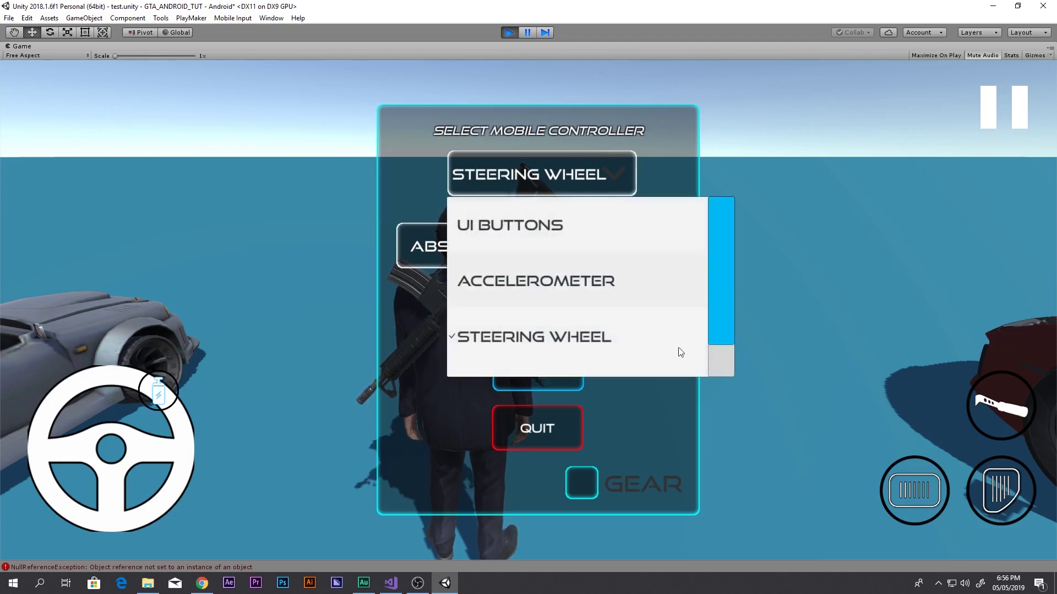
click(590, 297)
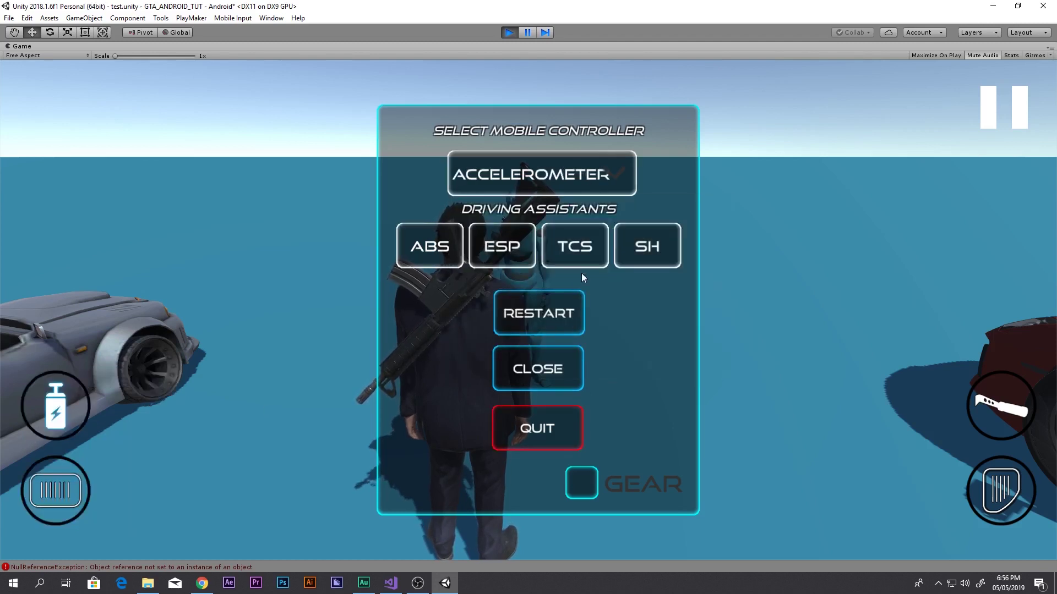
click(543, 190)
click(550, 224)
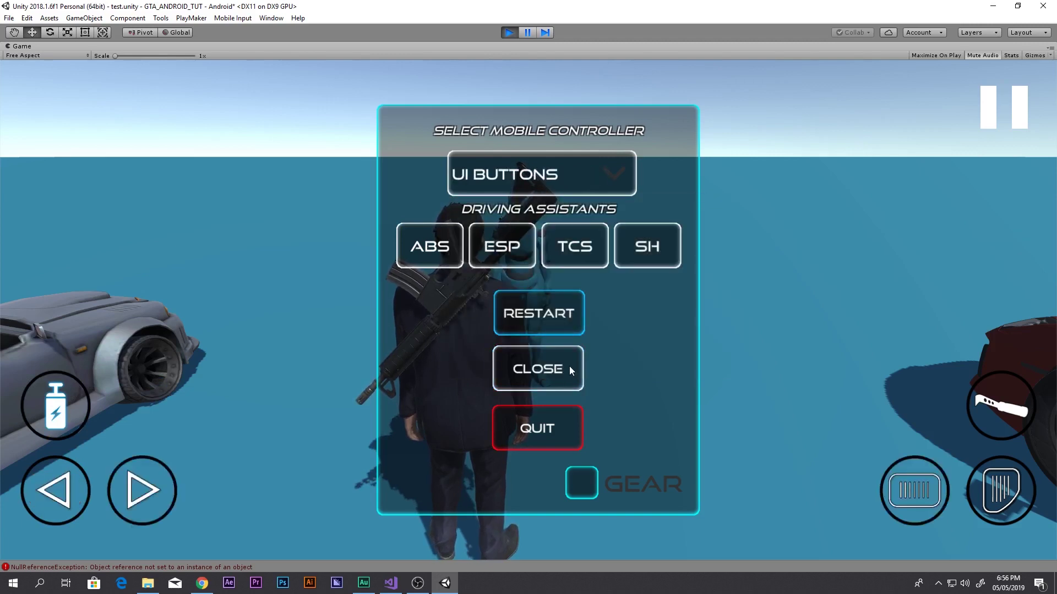
click(570, 368)
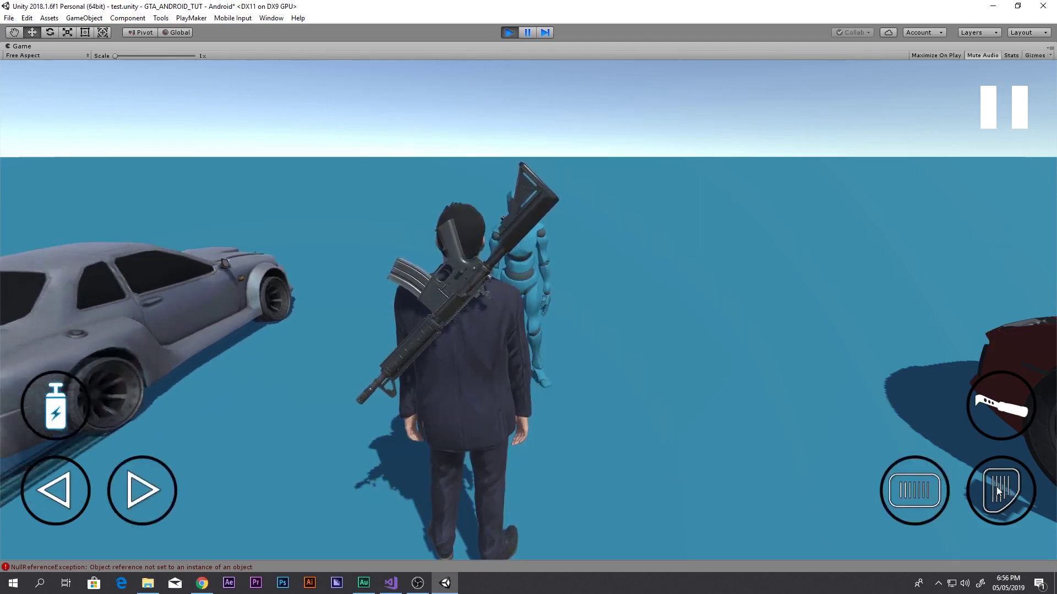
Step: Test-drive the Skyline with the on-screen steering arrow, brake, gas and handbrake controls
click(151, 499)
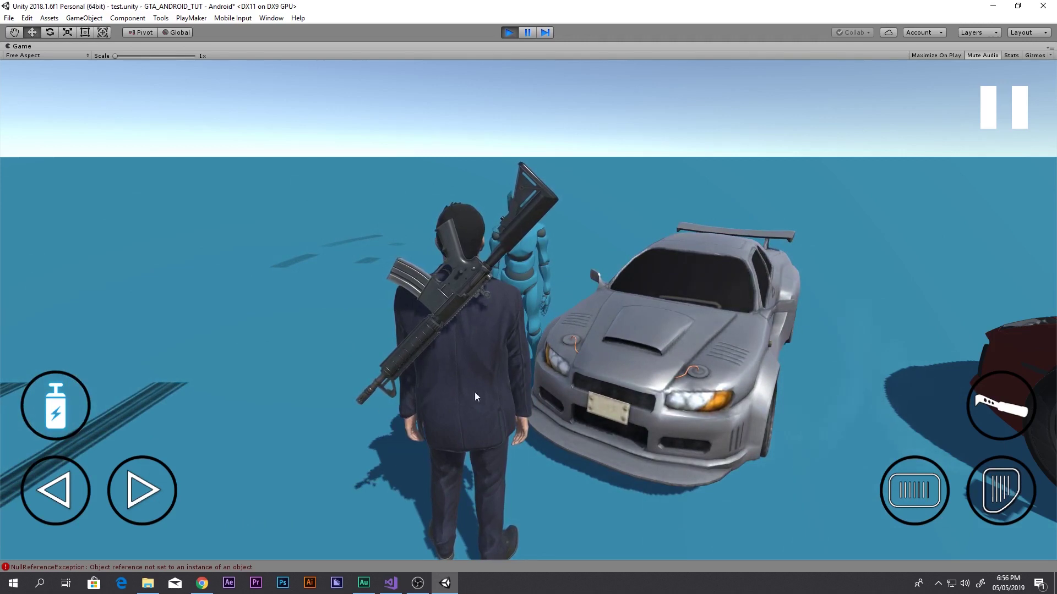
click(925, 480)
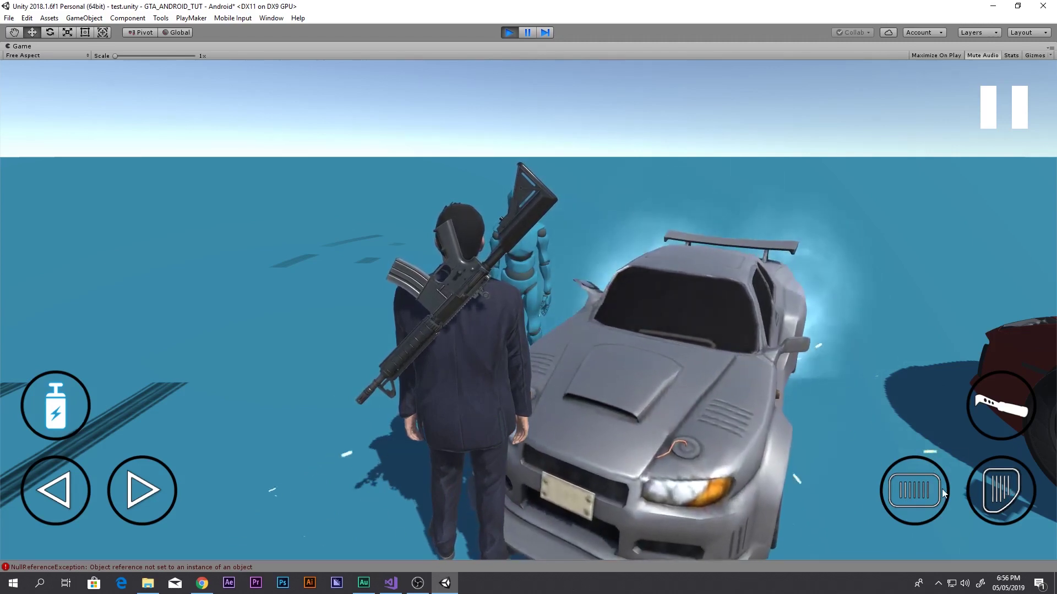
click(942, 488)
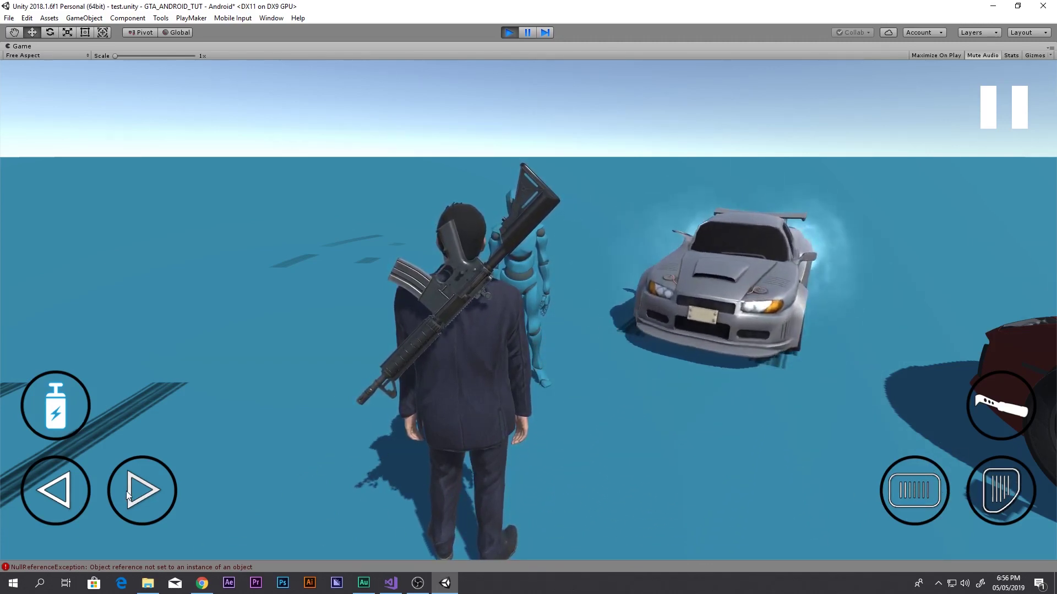
click(1004, 490)
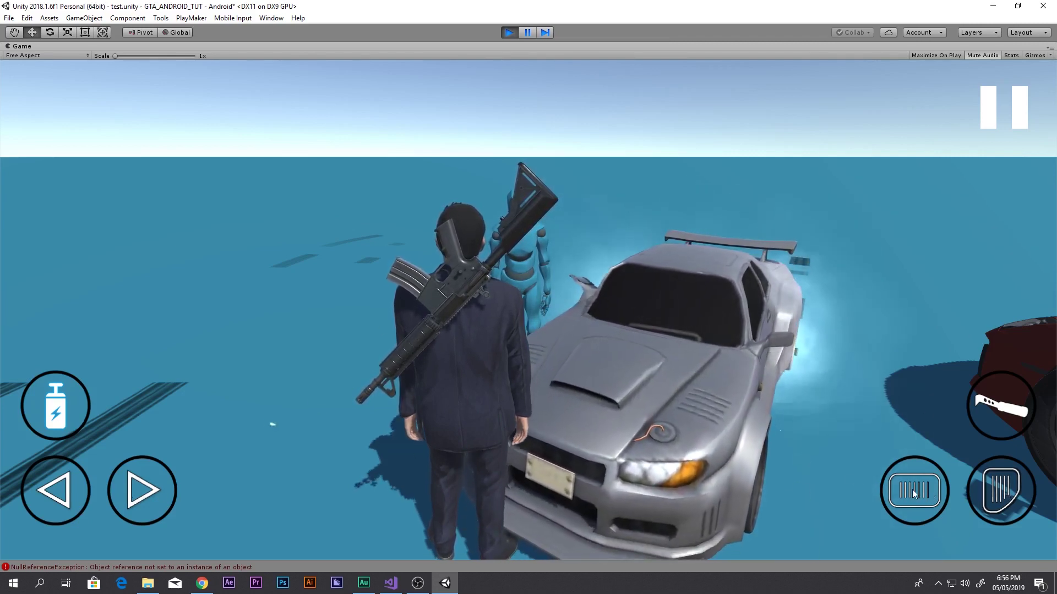
click(913, 494)
click(1015, 496)
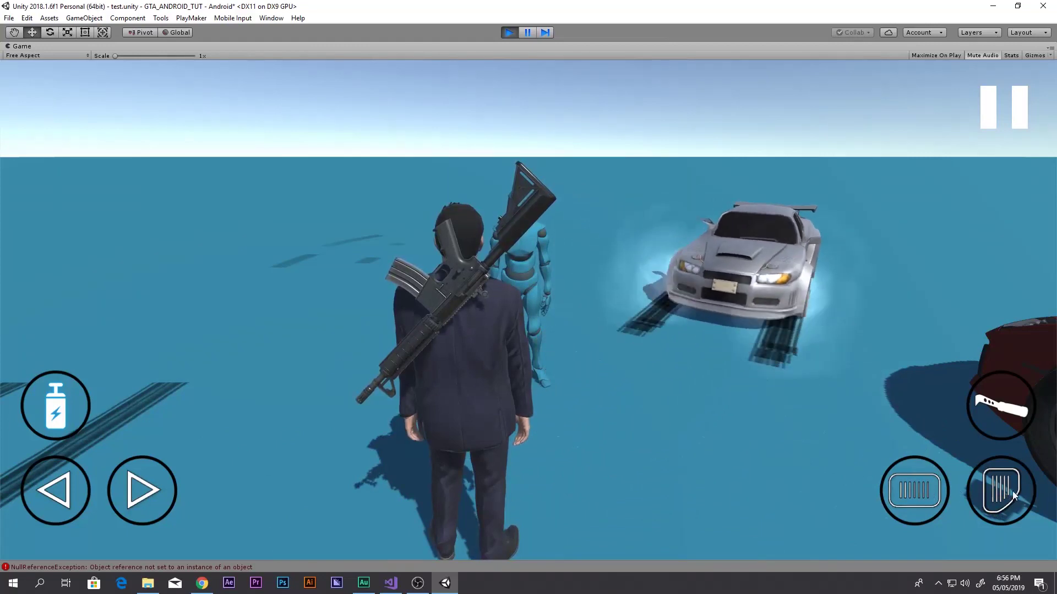
click(1013, 495)
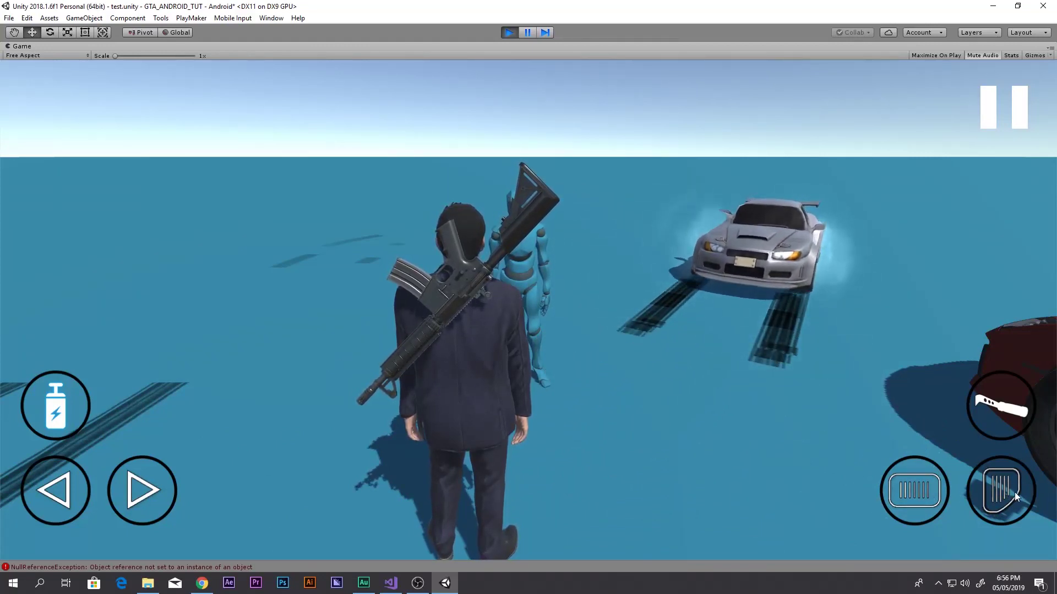
click(1000, 409)
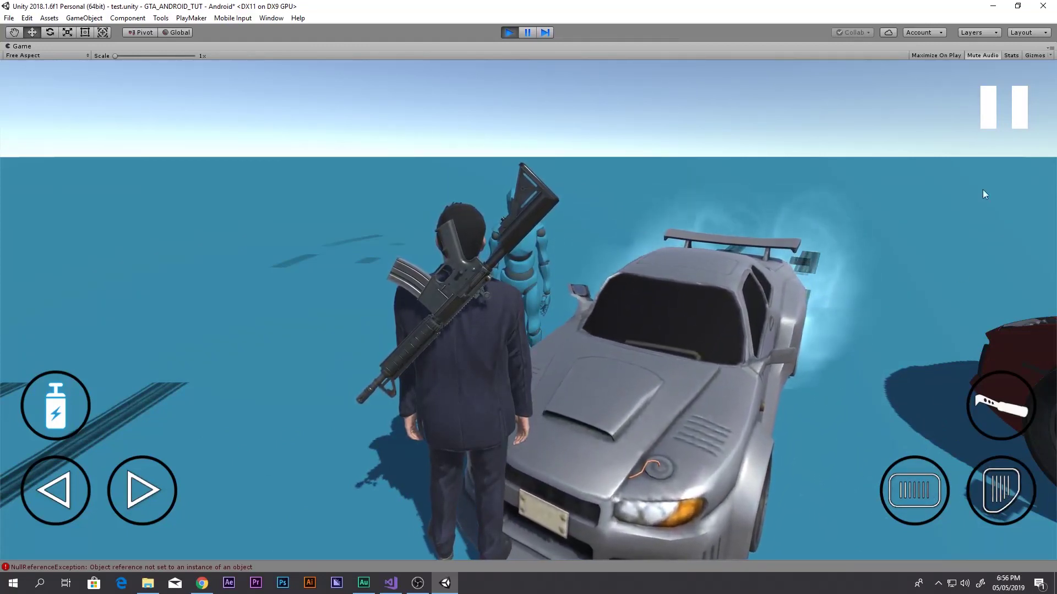
Step: Switch the mobile controller to Steering Wheel and close the options menu
click(994, 113)
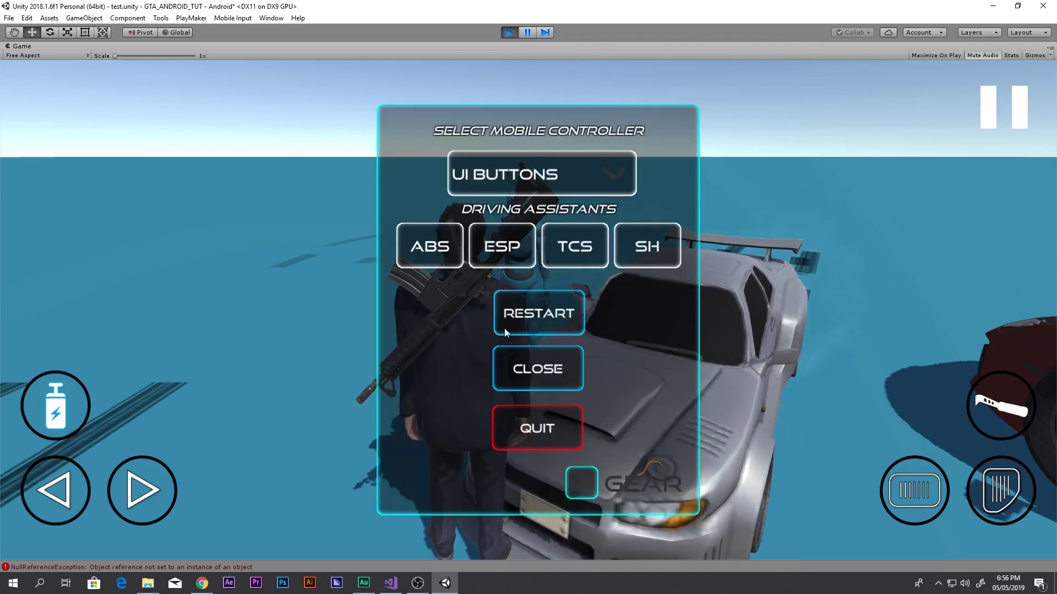
click(557, 190)
click(524, 341)
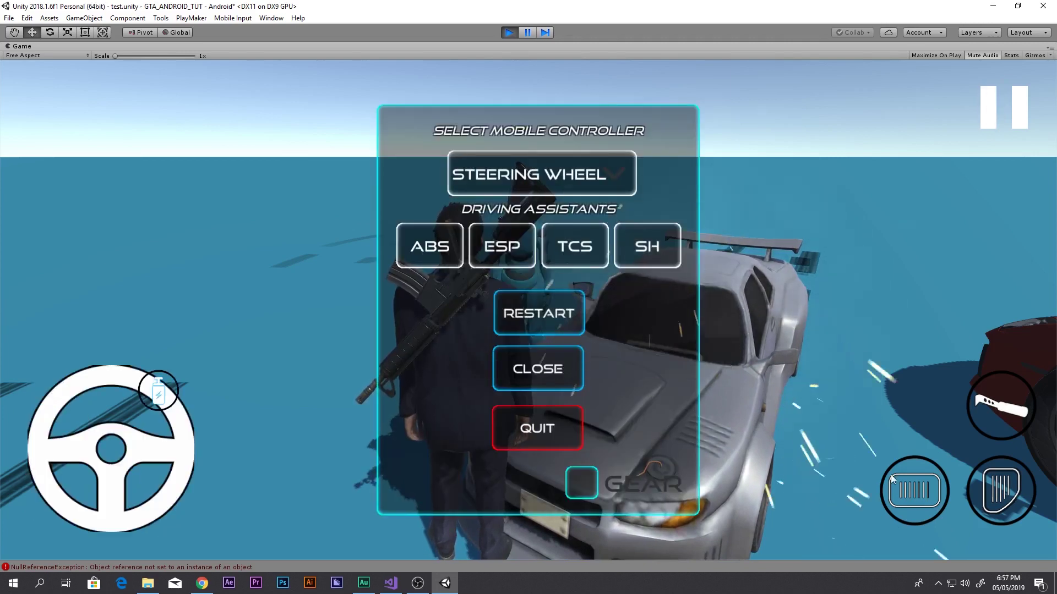
click(579, 369)
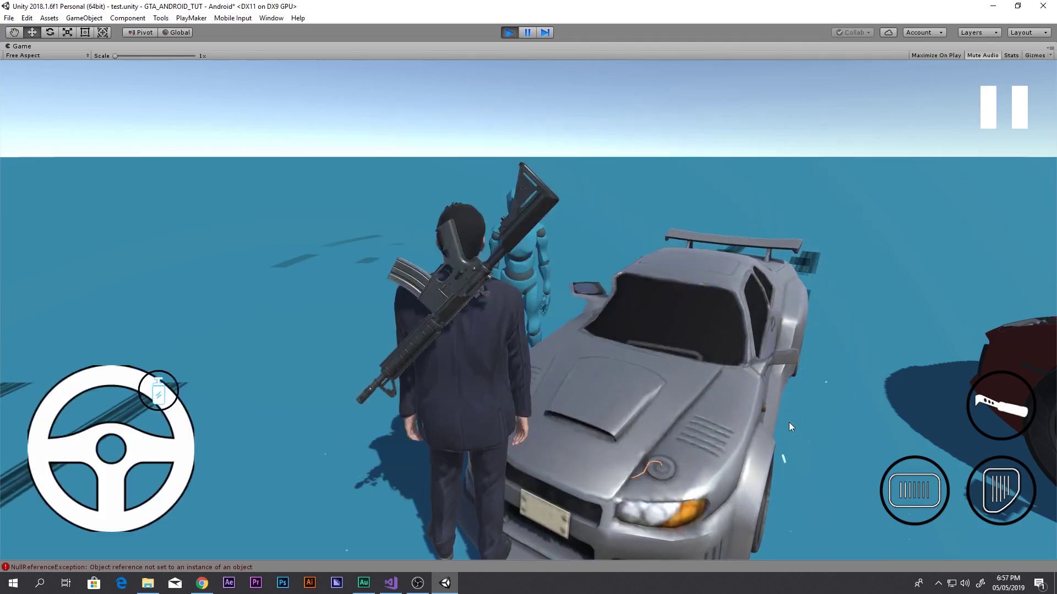
Step: Test-drive the Skyline using the on-screen steering wheel and pedals, and stop play mode
click(897, 485)
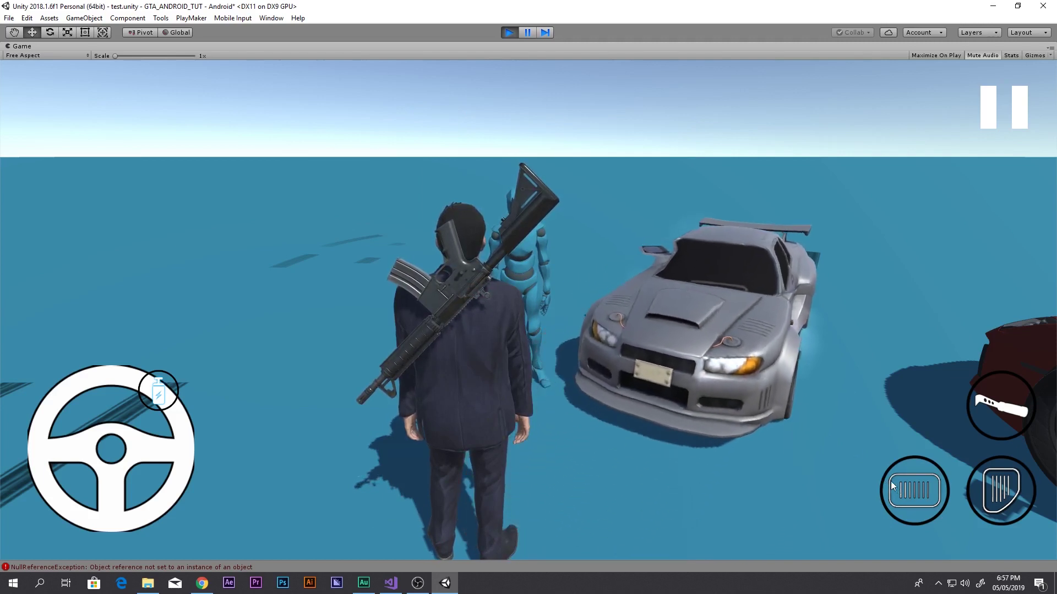
drag(165, 396, 72, 356)
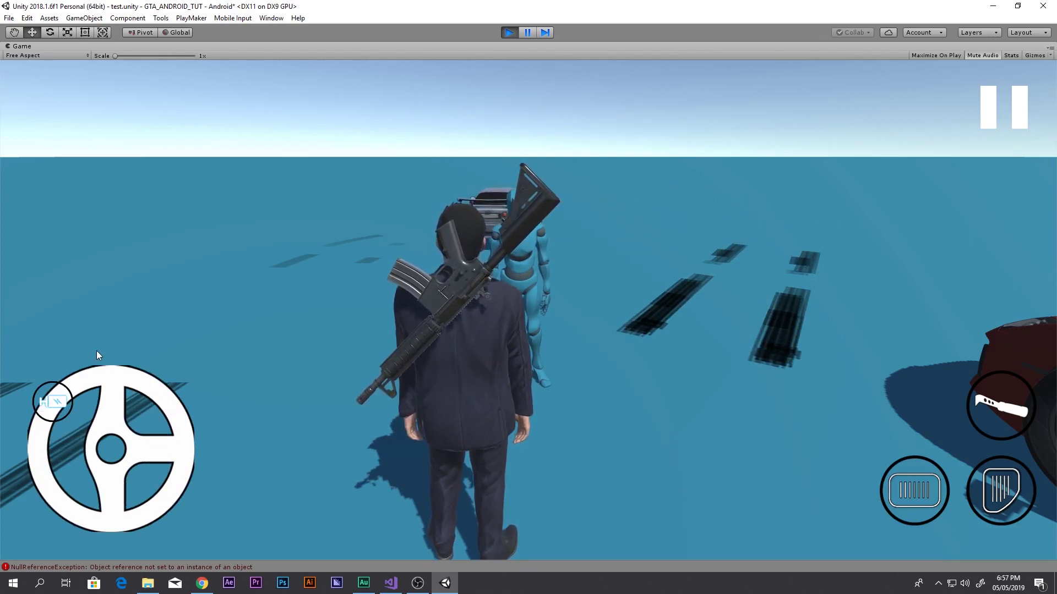
drag(97, 351, 96, 349)
click(930, 495)
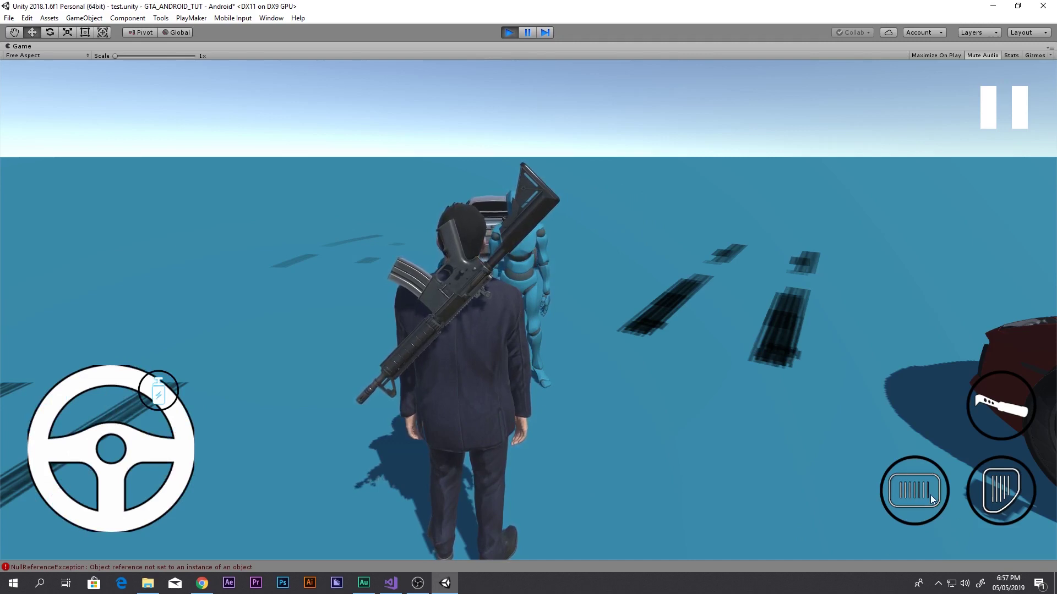
click(999, 485)
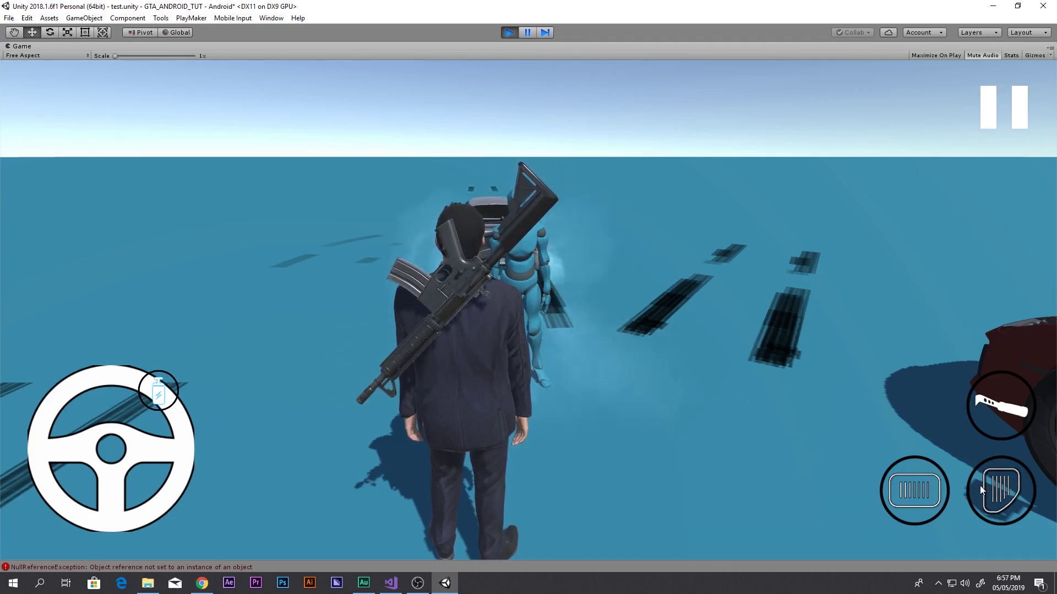
drag(176, 454, 99, 413)
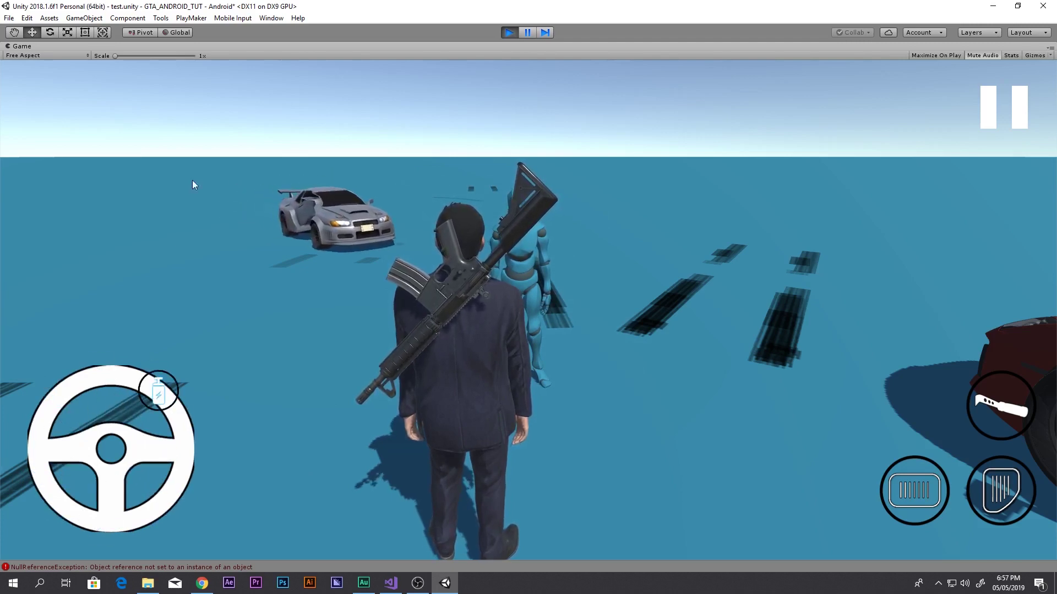
click(509, 32)
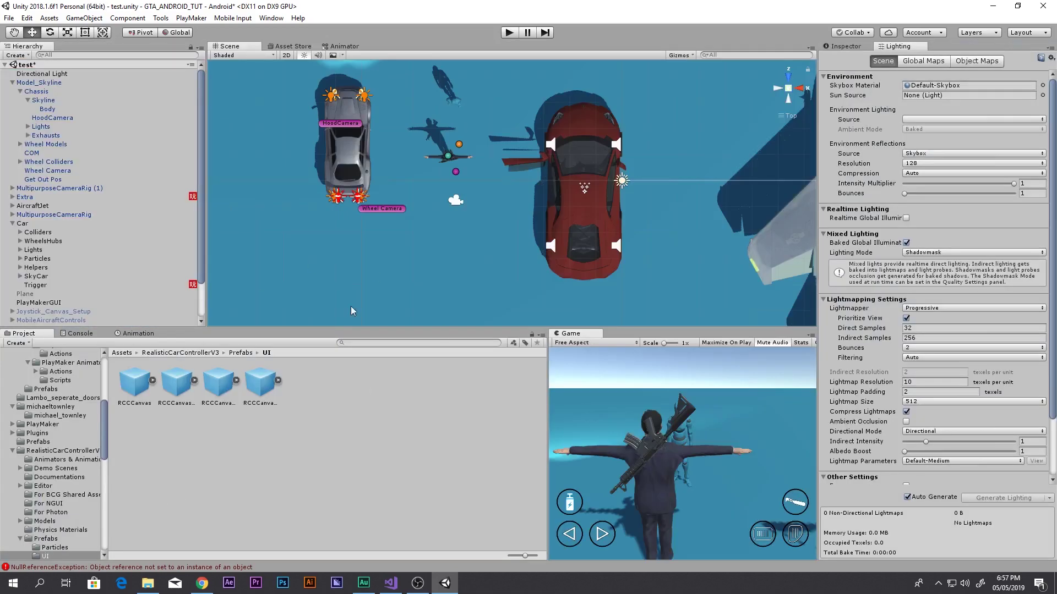
Step: Open the Build Settings, check the Android SDK and JDK paths in the External Tools preferences, and close both windows
click(8, 18)
click(34, 130)
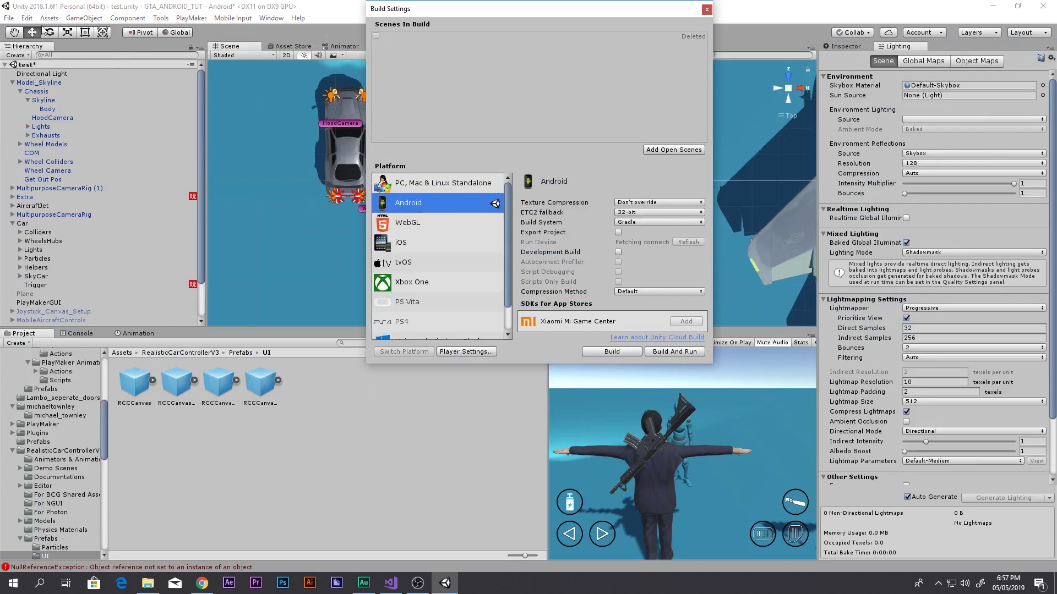
click(27, 18)
click(49, 180)
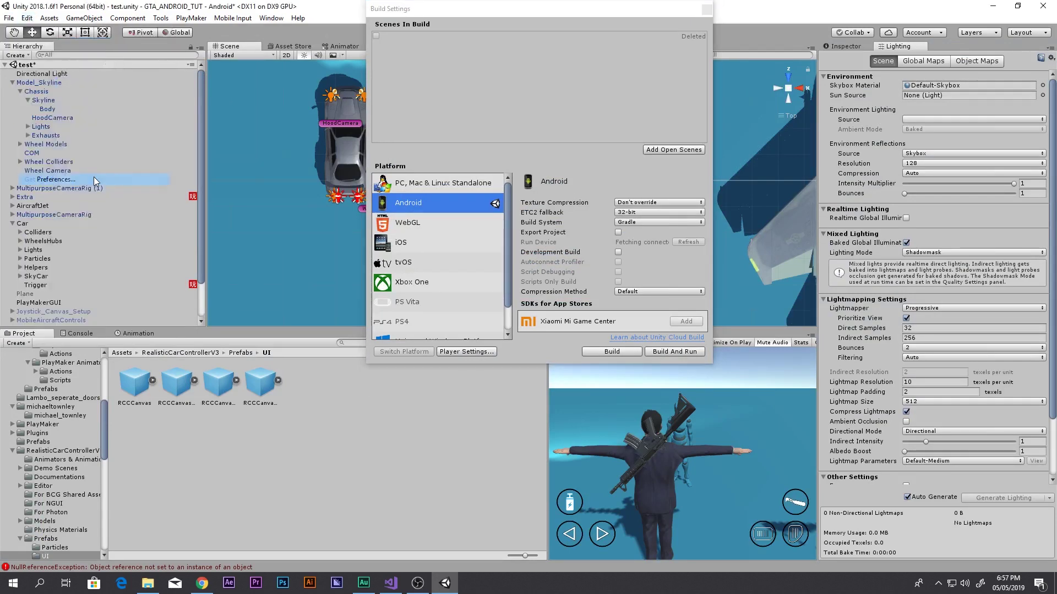
click(110, 104)
scroll(173, 213, down, 2)
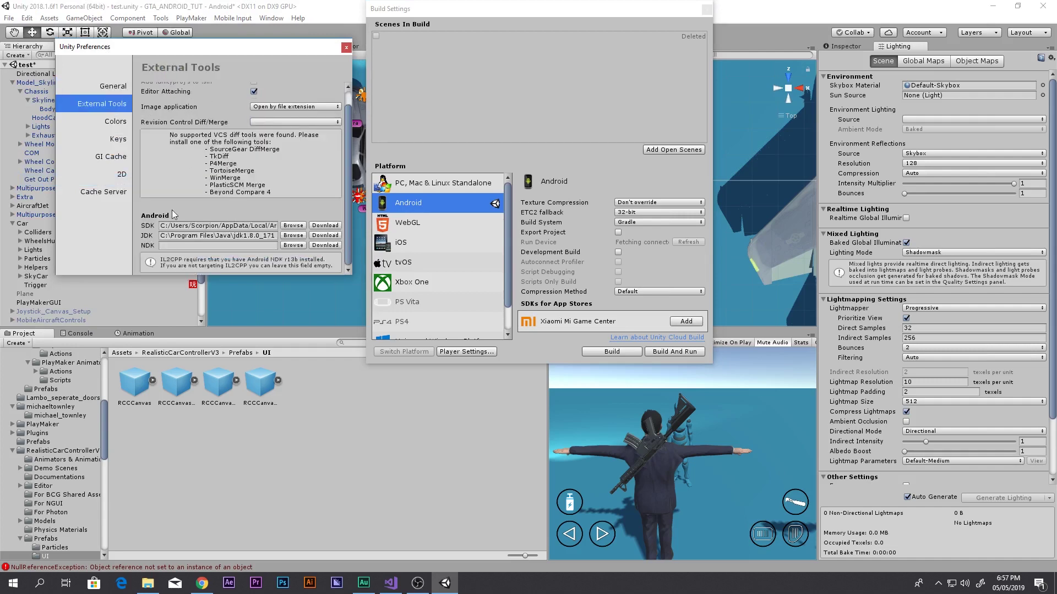
click(165, 225)
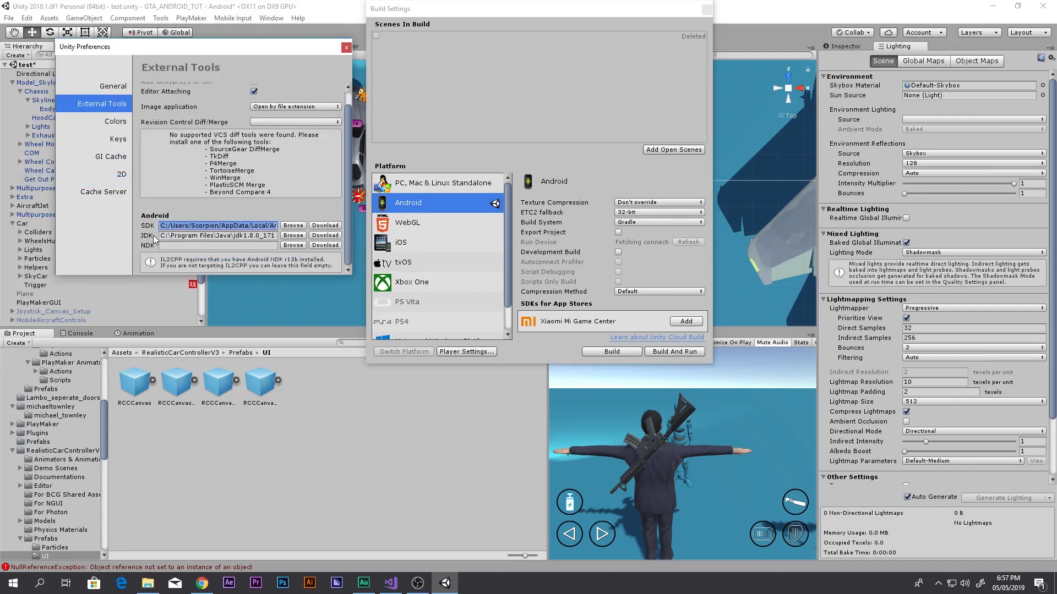
click(163, 236)
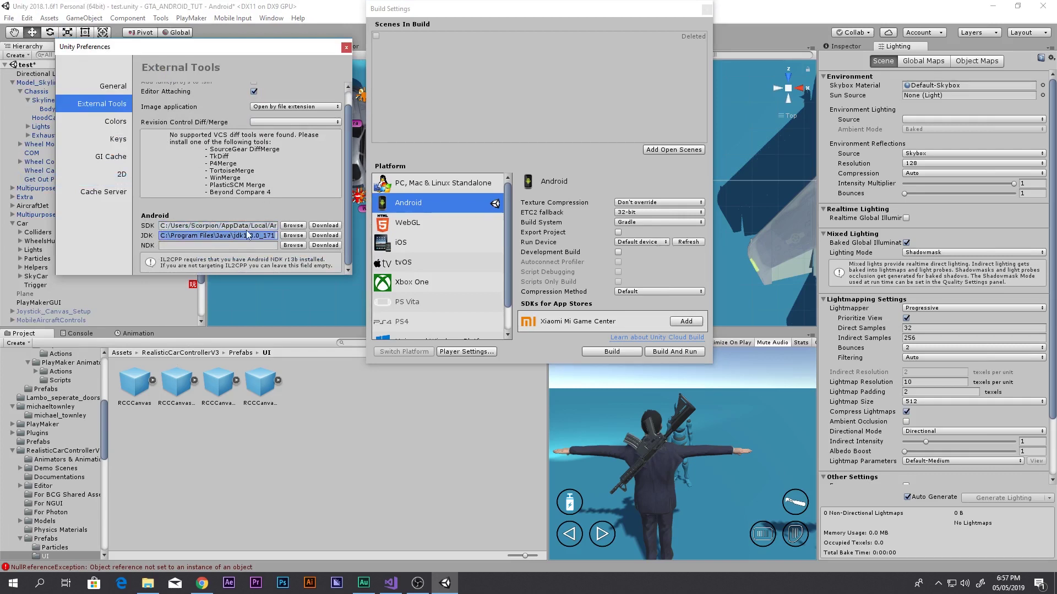
click(345, 48)
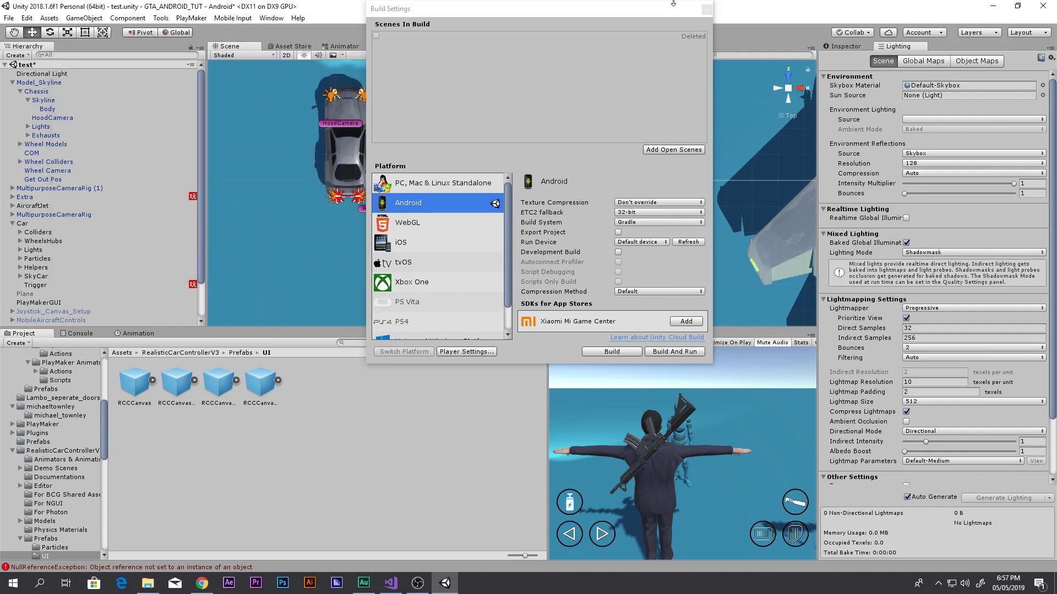
click(707, 10)
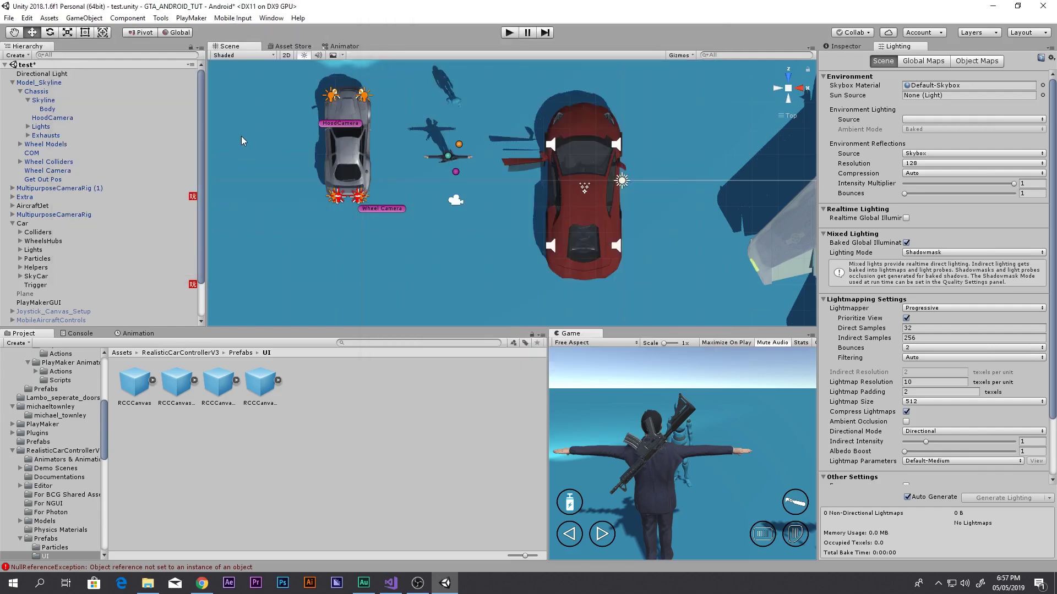
scroll(369, 188, up, 4)
middle_drag(370, 190, 543, 235)
scroll(547, 237, up, 3)
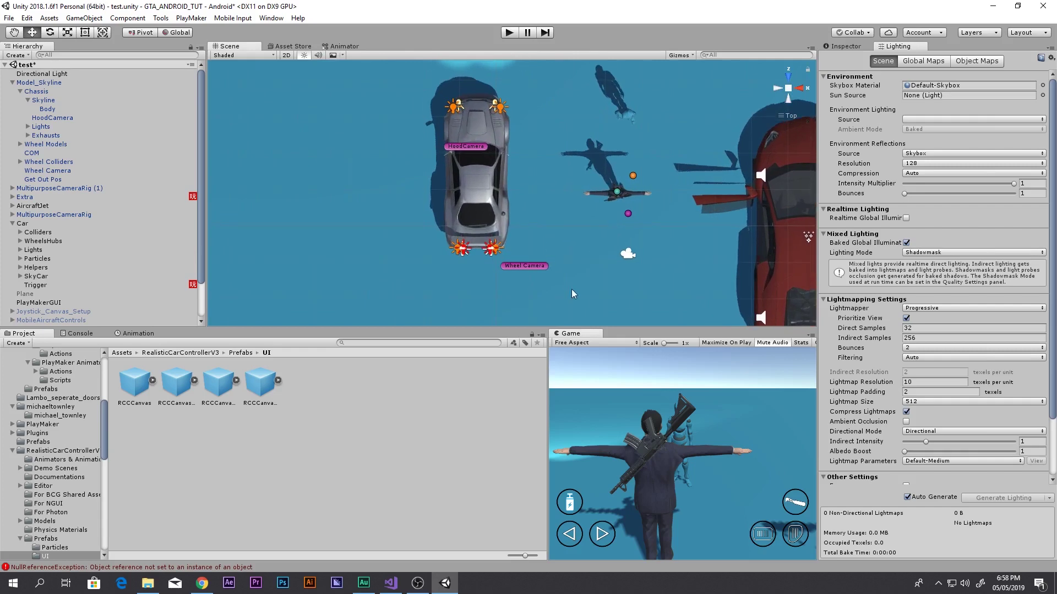